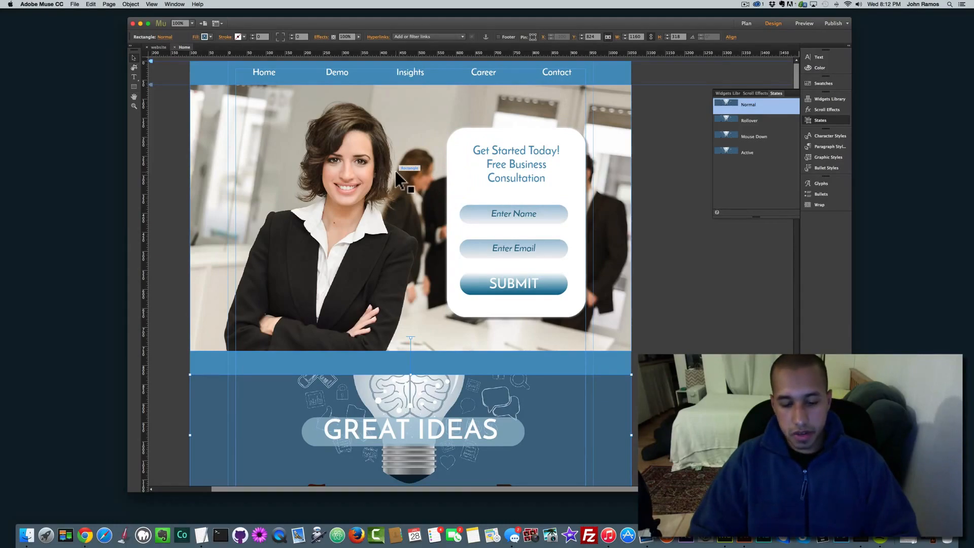
# Step: Open the Home page preview in Chrome with Shift+Cmd+E
pyautogui.press('shift+super+e')
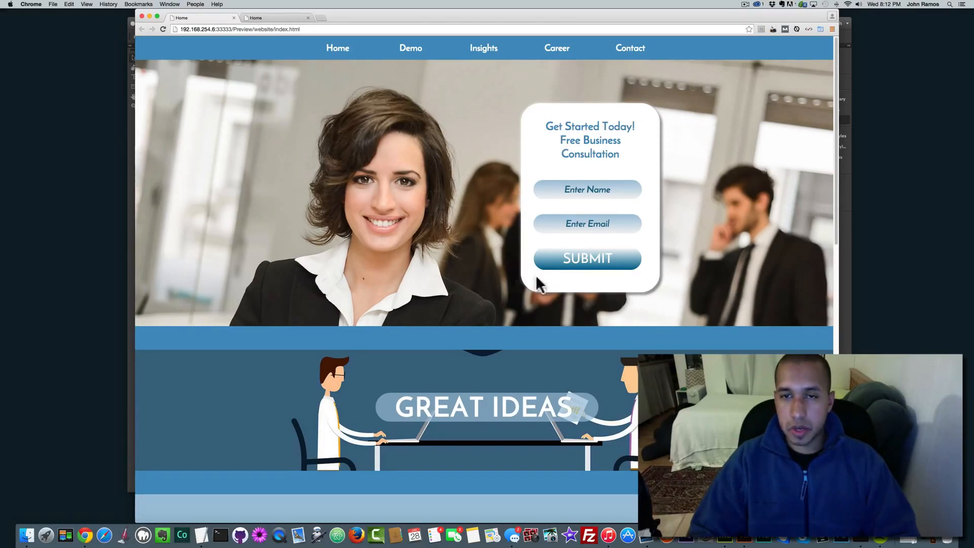
# Step: Enter a capitalised test name in the contact form's Name field
pyautogui.click(547, 224)
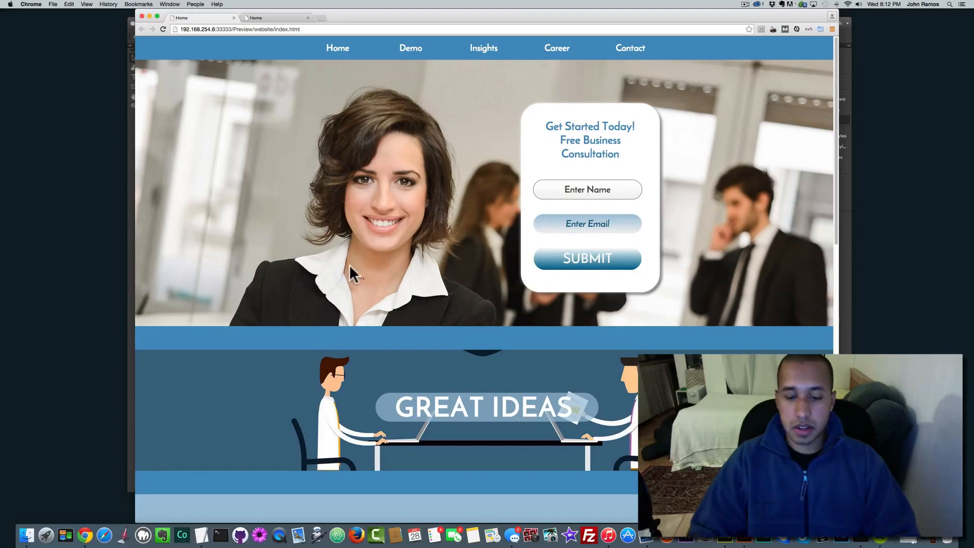
pyautogui.write('john')
pyautogui.press('Tab')
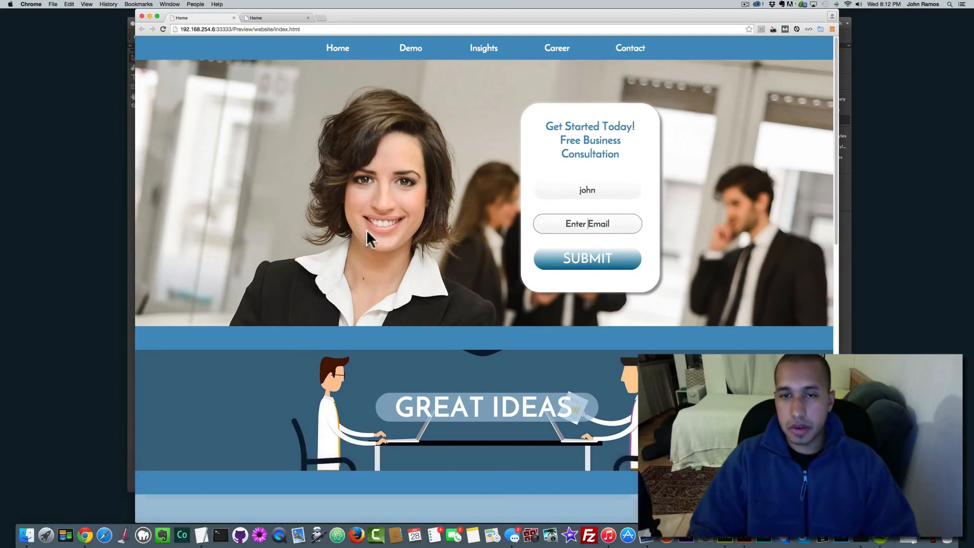
pyautogui.doubleClick(582, 188)
pyautogui.write('John')
# Step: Fill in a test e-mail address, submit the form, and dismiss the Muse Preview alert
pyautogui.press('Tab')
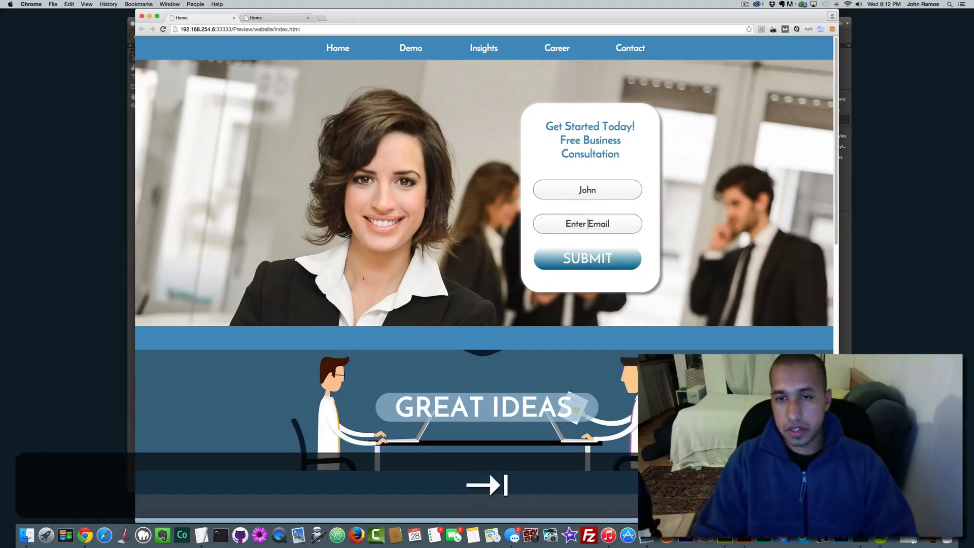
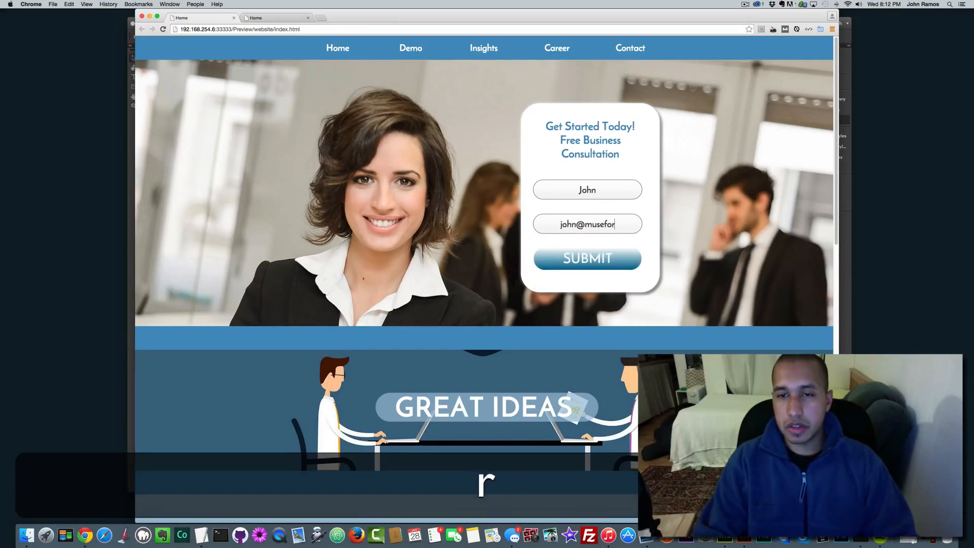
pyautogui.press('Return')
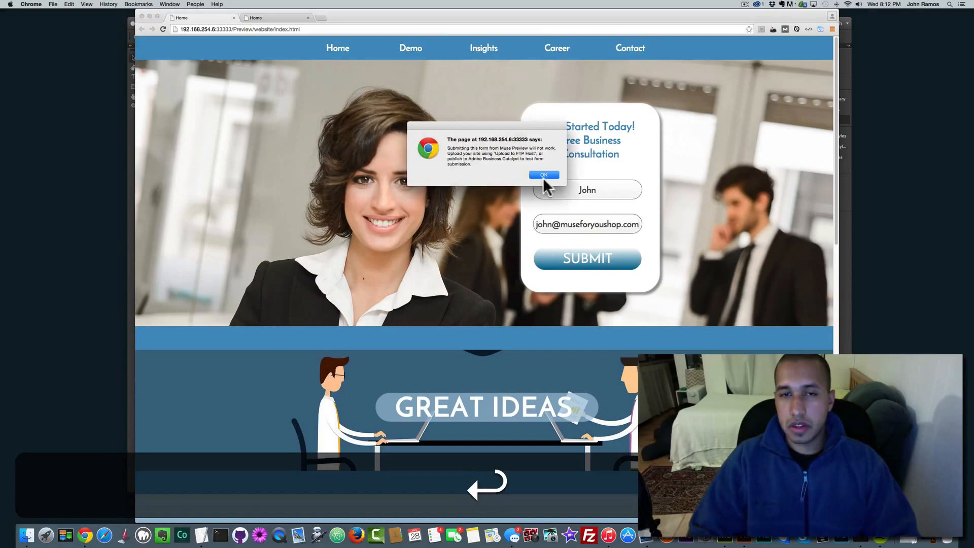
pyautogui.click(543, 175)
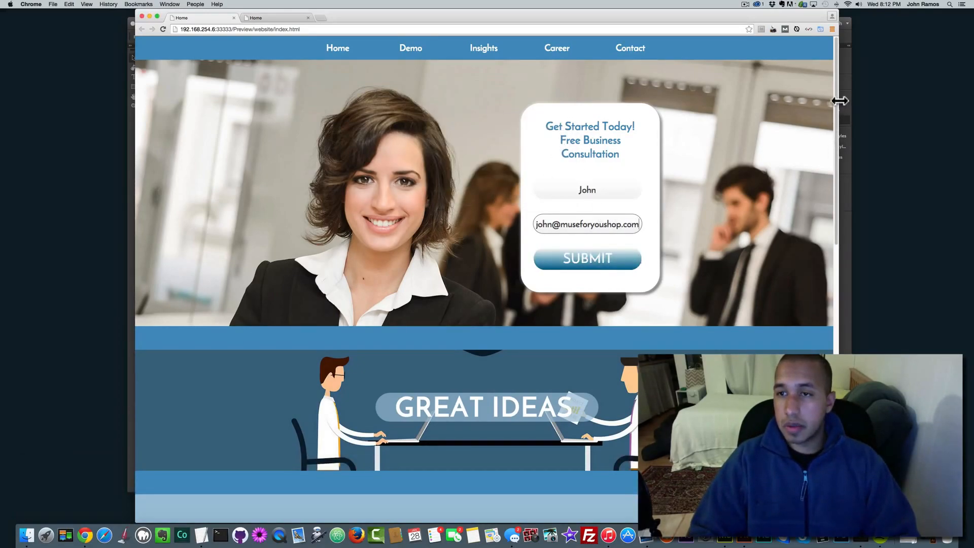
pyautogui.scroll(-3, 827, 122)
pyautogui.scroll(-5, 829, 127)
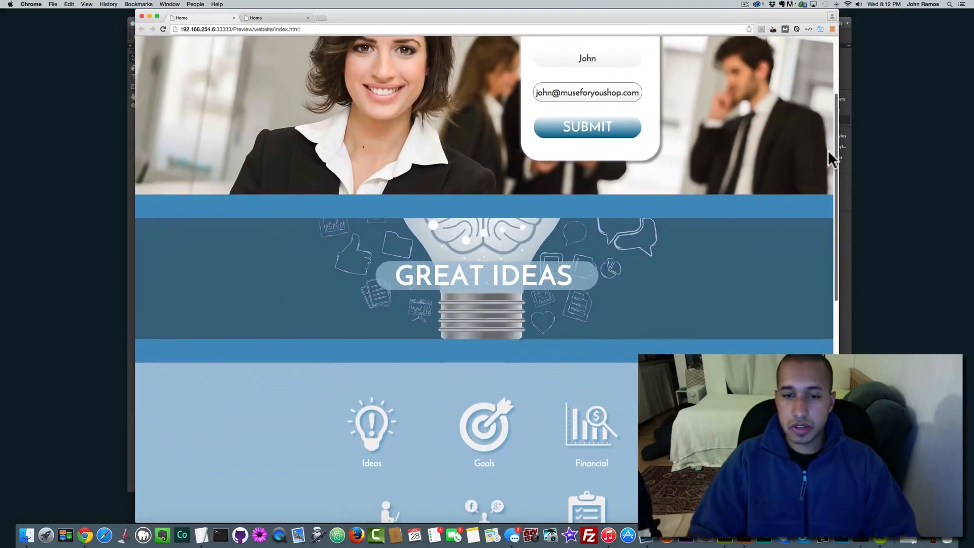
pyautogui.scroll(-2, 832, 223)
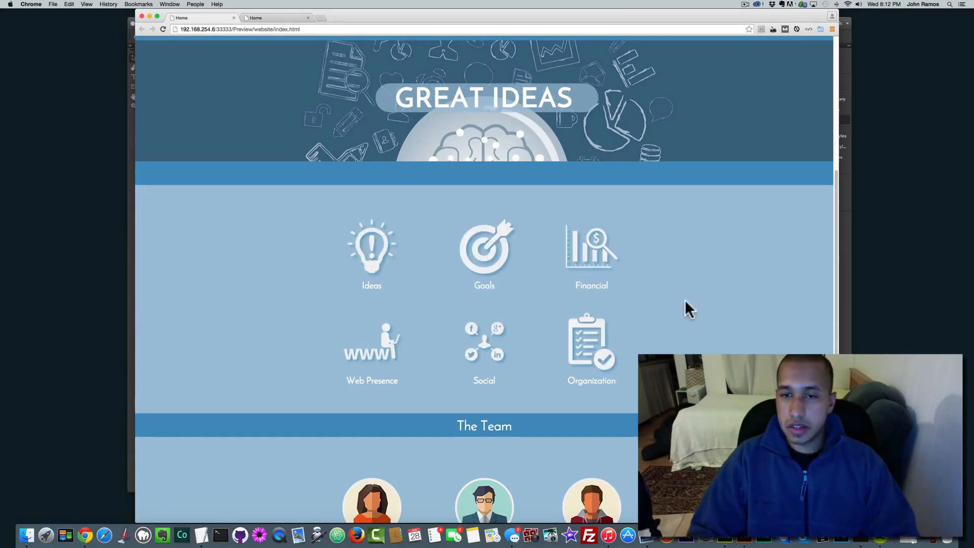
pyautogui.moveTo(834, 181); pyautogui.dragTo(832, 291)
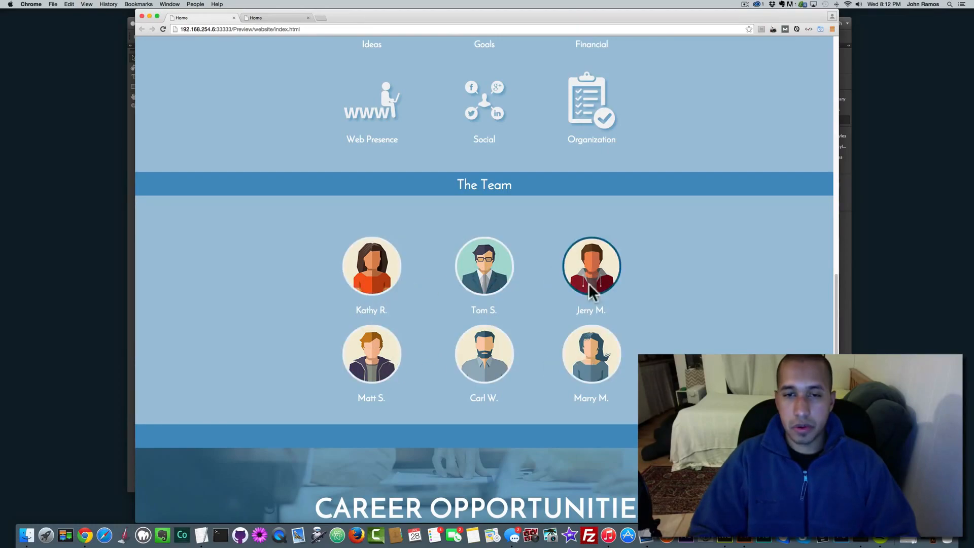
pyautogui.moveTo(836, 275); pyautogui.dragTo(840, 324)
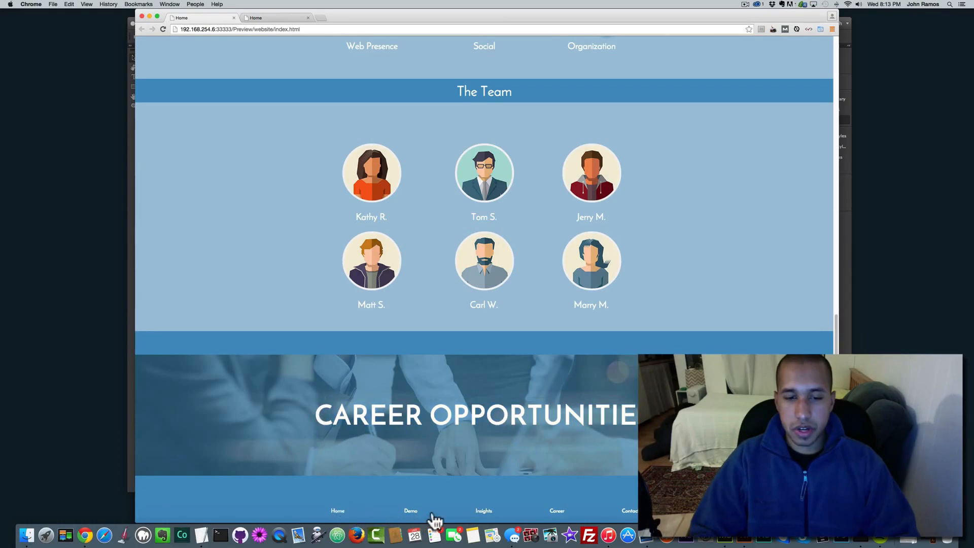
pyautogui.moveTo(837, 463); pyautogui.dragTo(844, 178)
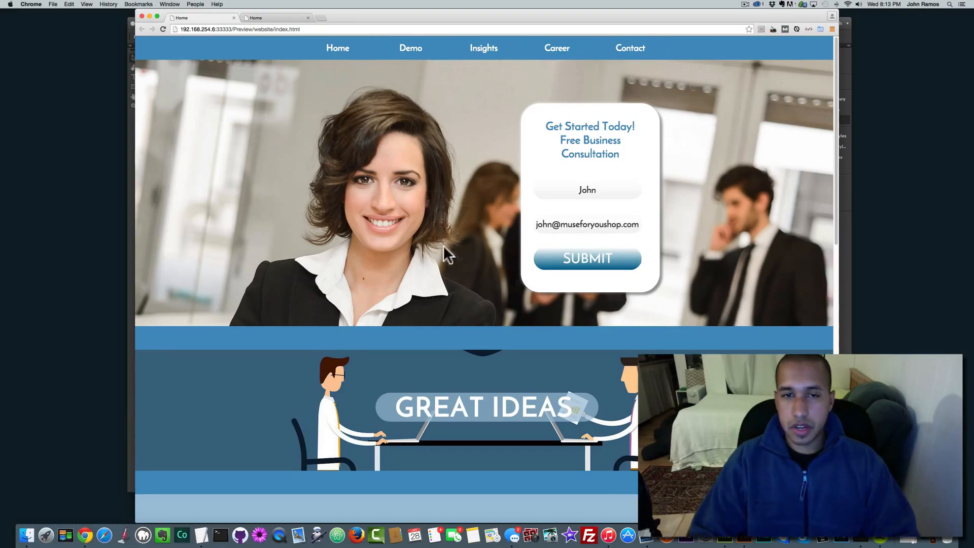
pyautogui.moveTo(834, 192); pyautogui.dragTo(825, 263)
pyautogui.scroll(-10, 826, 265)
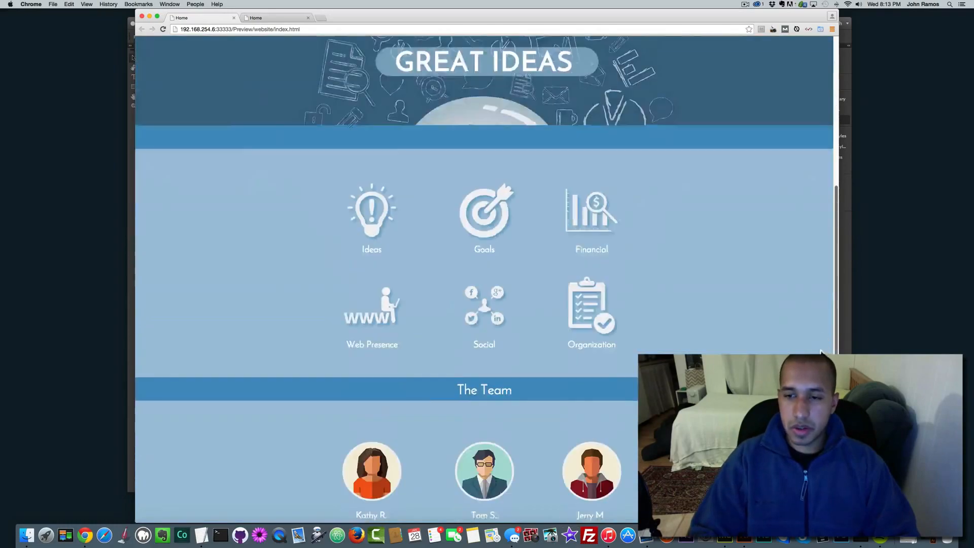
pyautogui.scroll(5, 832, 345)
pyautogui.moveTo(831, 349); pyautogui.dragTo(832, 141)
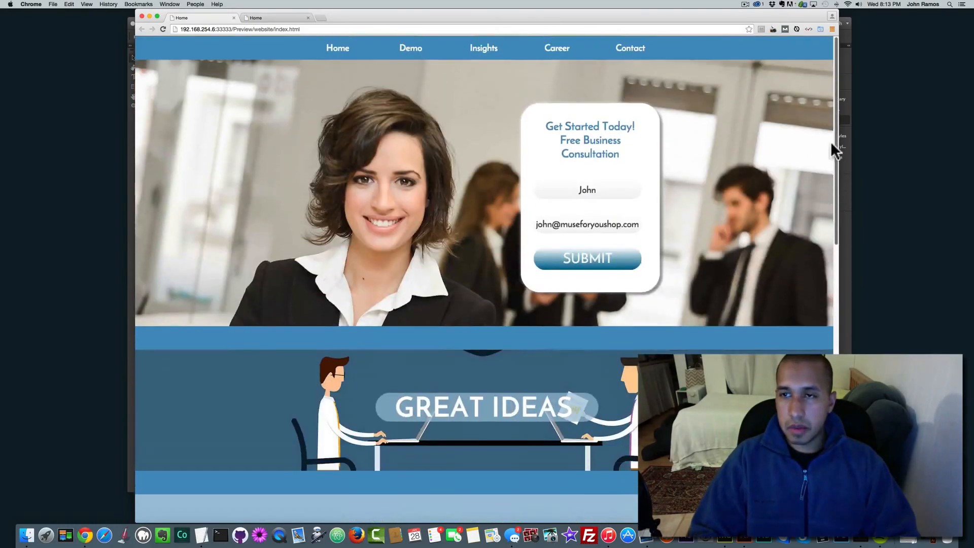
# Step: Create a new 960-wide desktop site in Muse and open its blank Home page
pyautogui.click(148, 15)
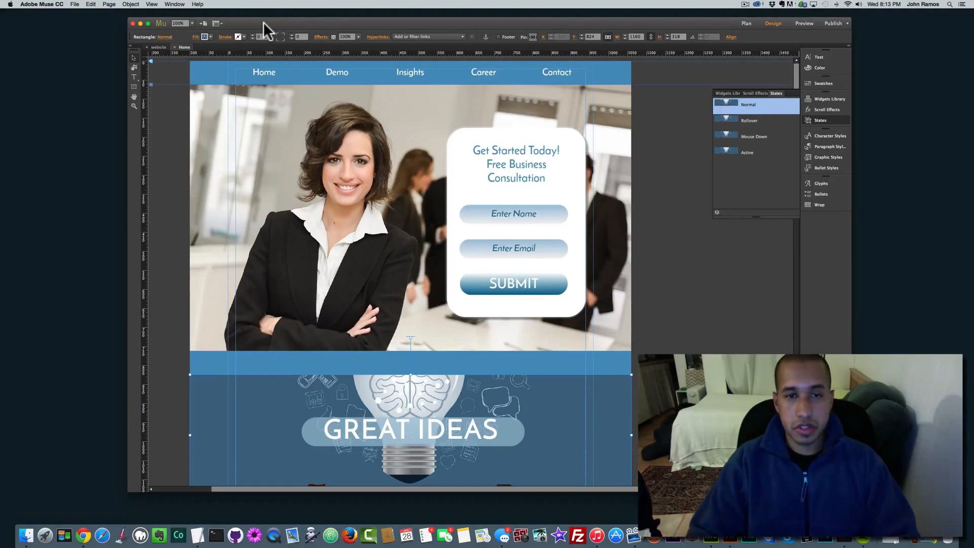
pyautogui.moveTo(263, 21); pyautogui.dragTo(279, 25)
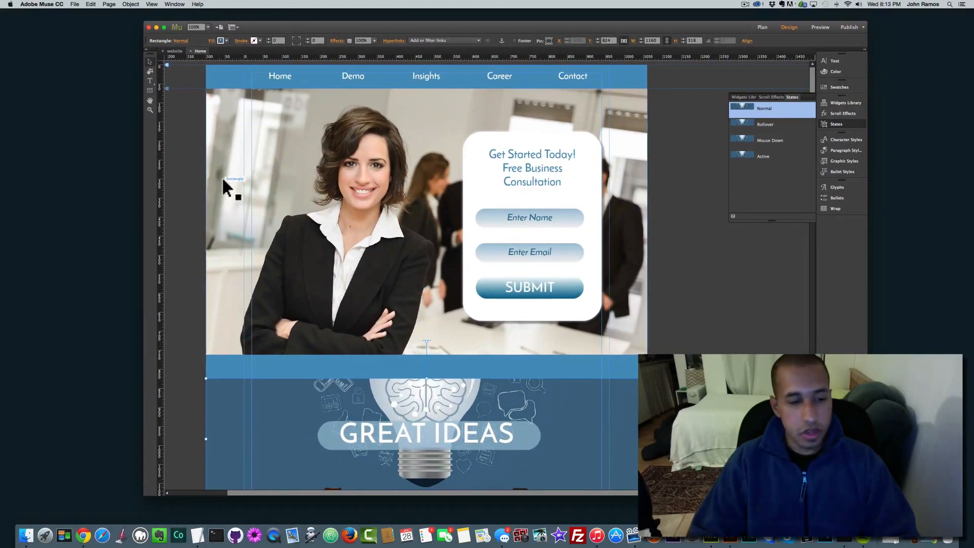
pyautogui.click(75, 4)
pyautogui.click(76, 16)
pyautogui.click(558, 349)
pyautogui.doubleClick(211, 92)
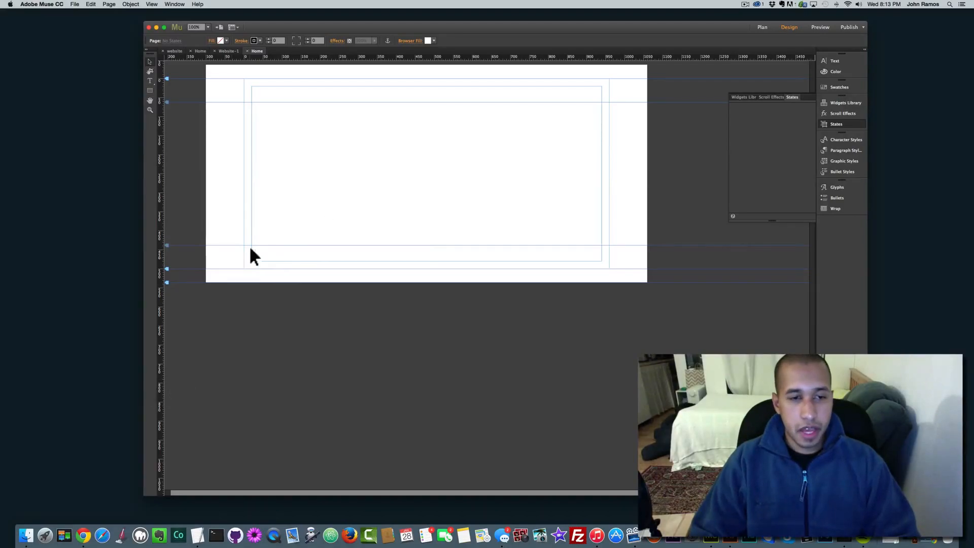
# Step: Open a Finder window on the img folder of landing-page assets
pyautogui.click(26, 533)
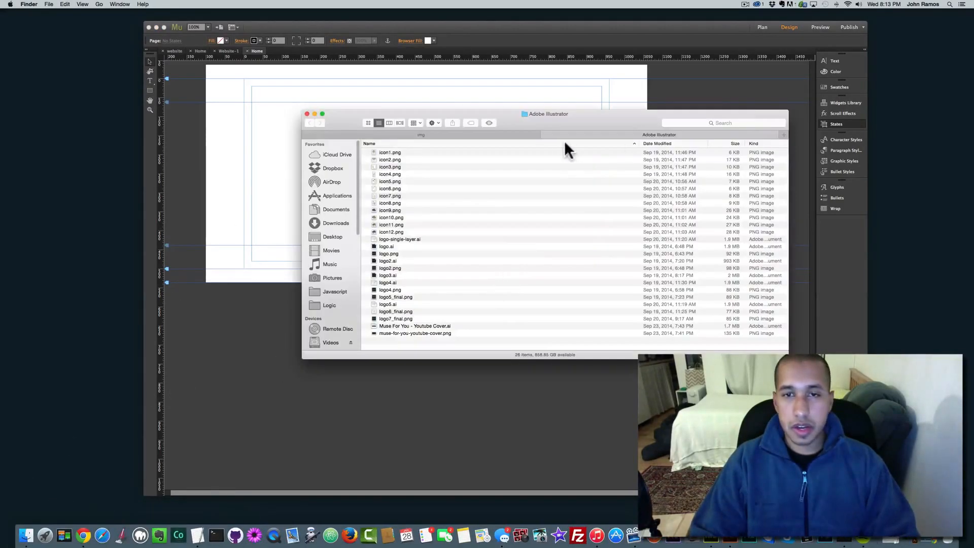
pyautogui.click(545, 133)
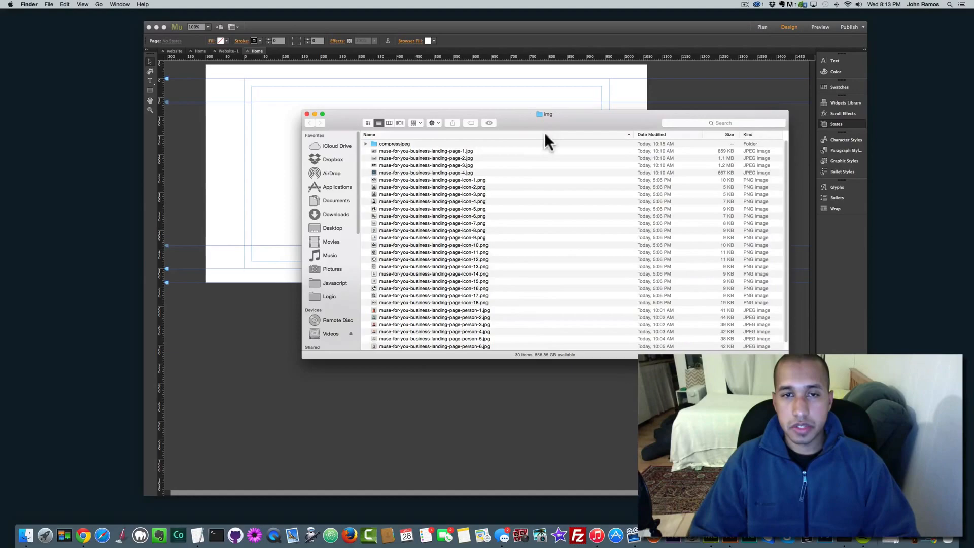
pyautogui.scroll(-1, 410, 299)
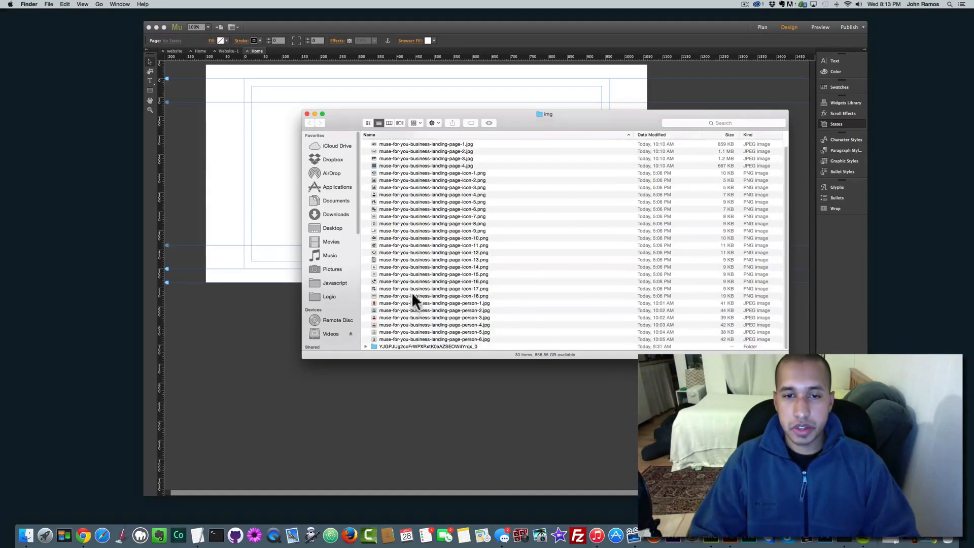
pyautogui.scroll(1, 410, 218)
# Step: Look through the landing-page icon images and select the compressjpeg folder
pyautogui.click(409, 151)
pyautogui.click(417, 180)
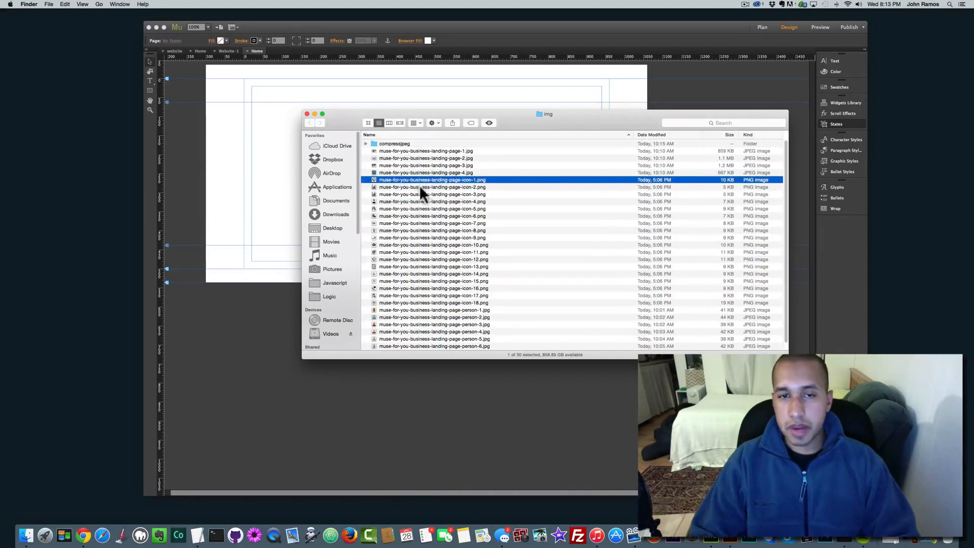
pyautogui.click(406, 216)
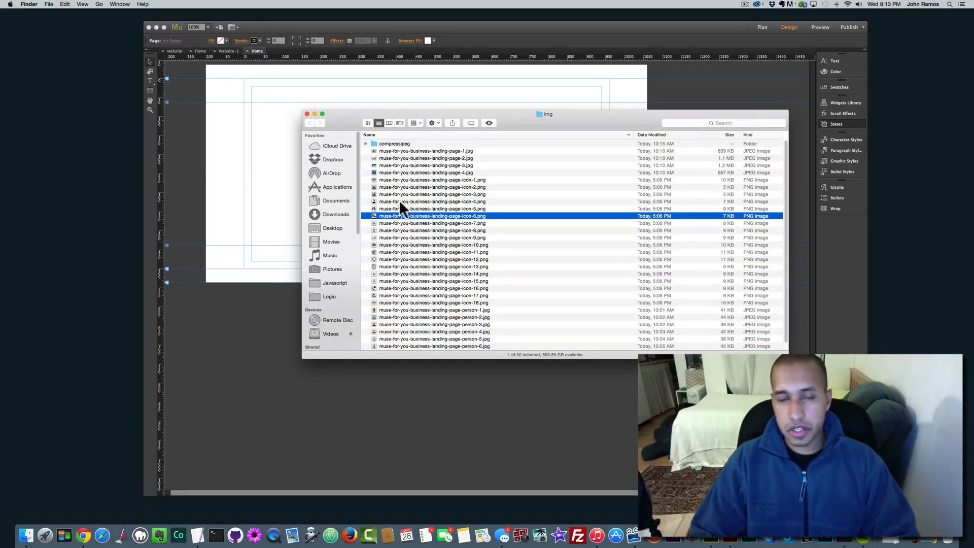
pyautogui.click(402, 208)
pyautogui.click(382, 215)
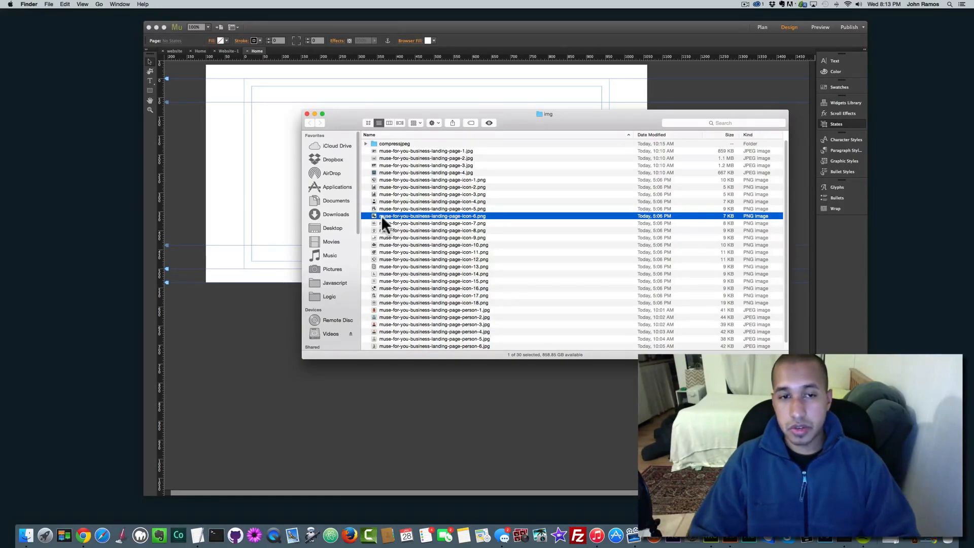
pyautogui.click(388, 208)
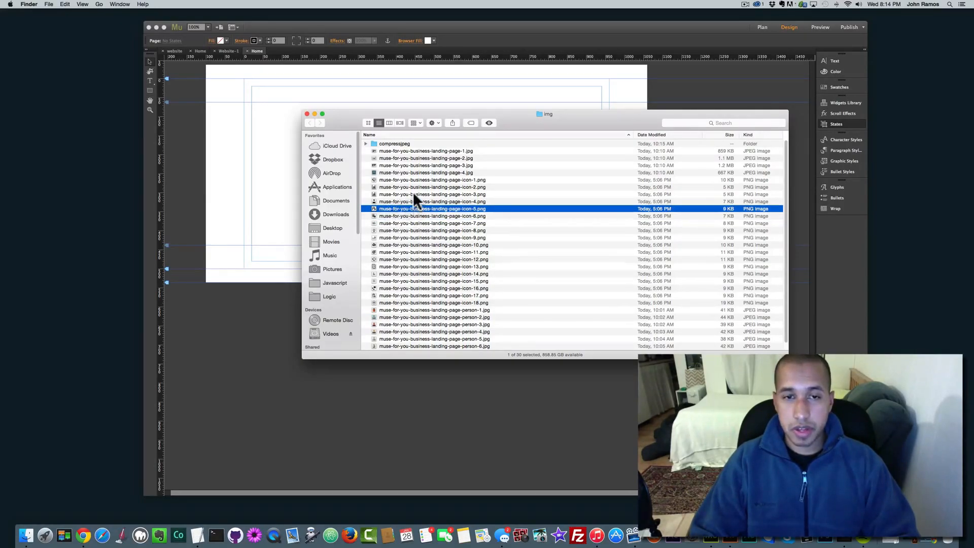
pyautogui.click(386, 188)
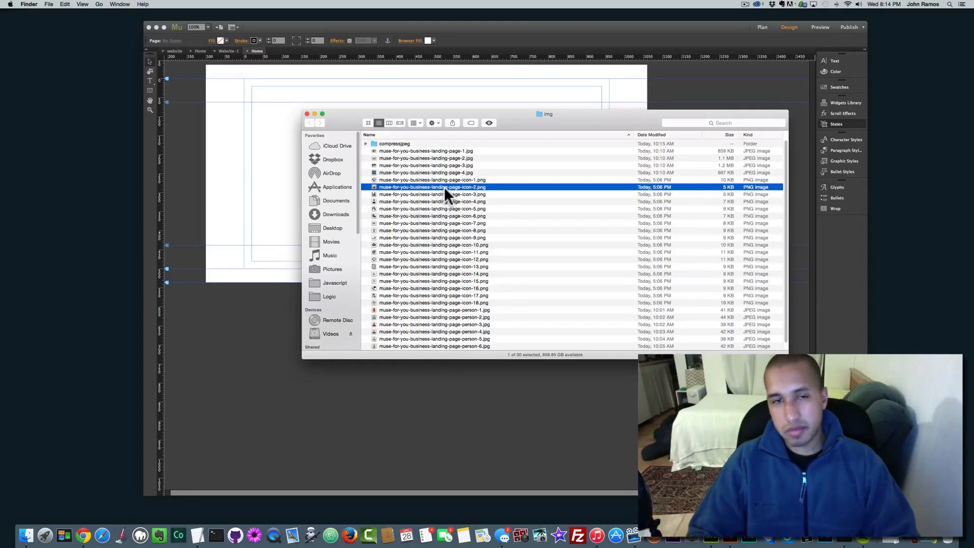
pyautogui.click(392, 216)
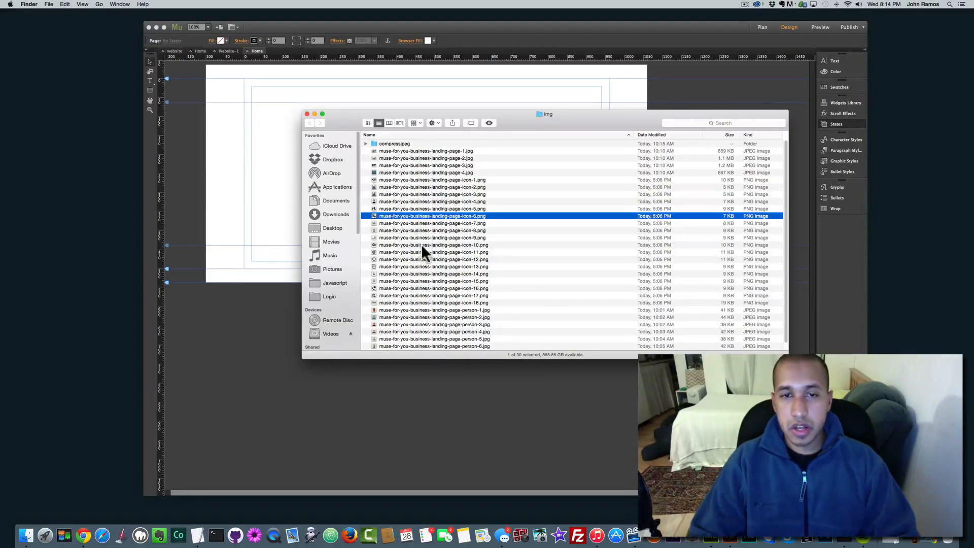
pyautogui.scroll(-1, 432, 274)
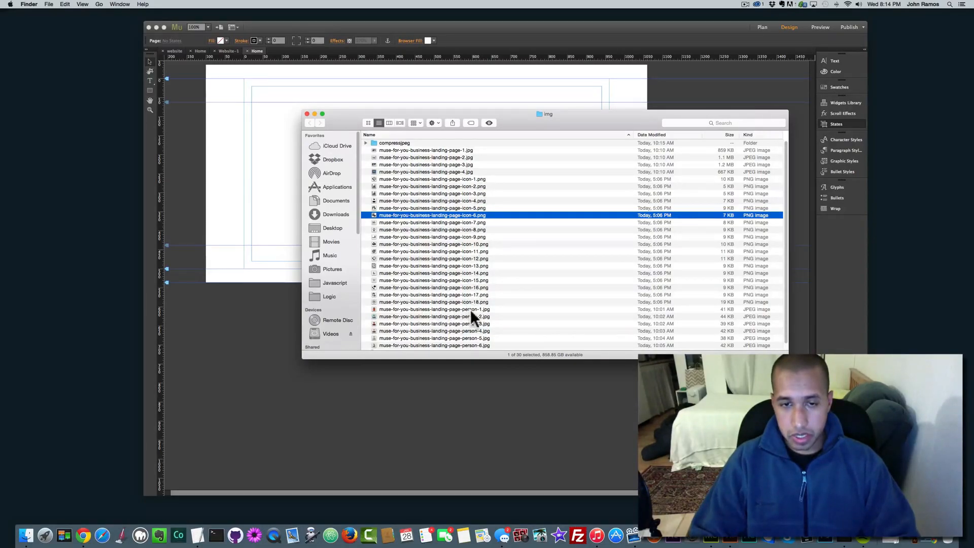
pyautogui.scroll(-1, 481, 346)
pyautogui.scroll(1, 458, 243)
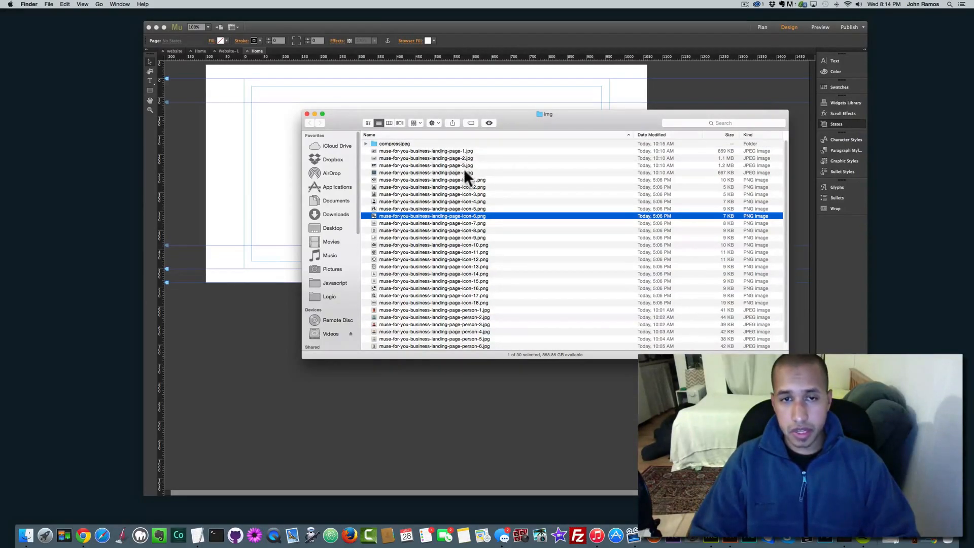
pyautogui.click(398, 143)
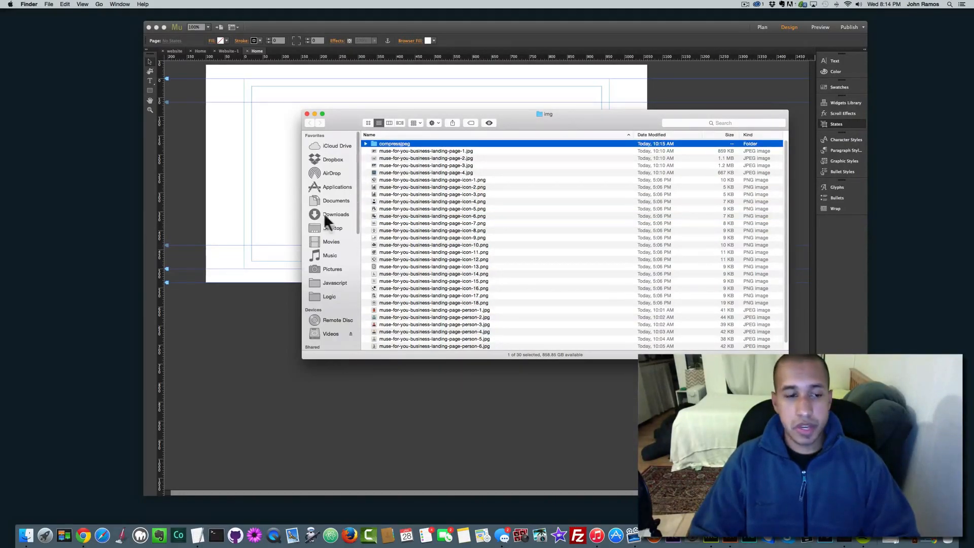
# Step: Review the site preview in Chrome, minimise it, and bring the img folder forward
pyautogui.click(84, 536)
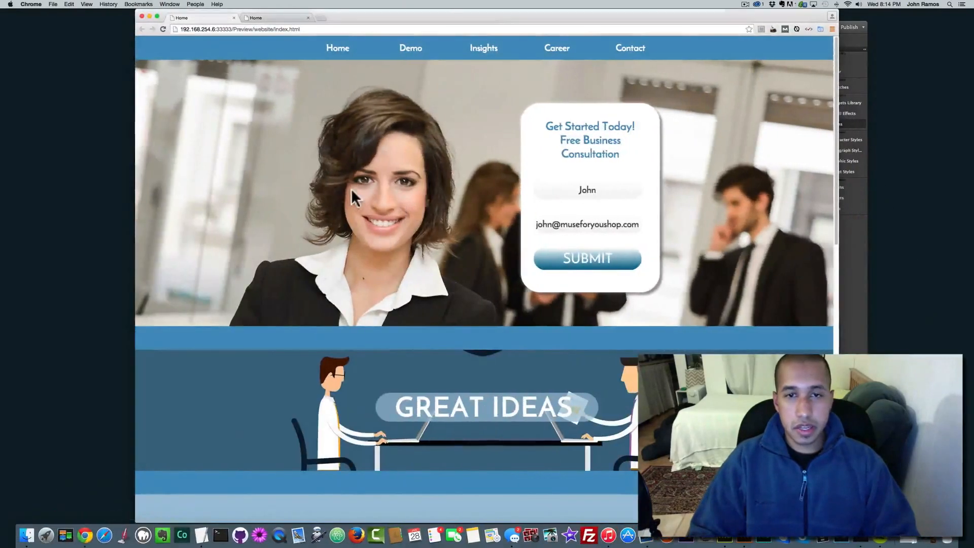
pyautogui.scroll(-15, 401, 203)
pyautogui.scroll(15, 394, 188)
pyautogui.scroll(-15, 394, 193)
pyautogui.scroll(15, 440, 142)
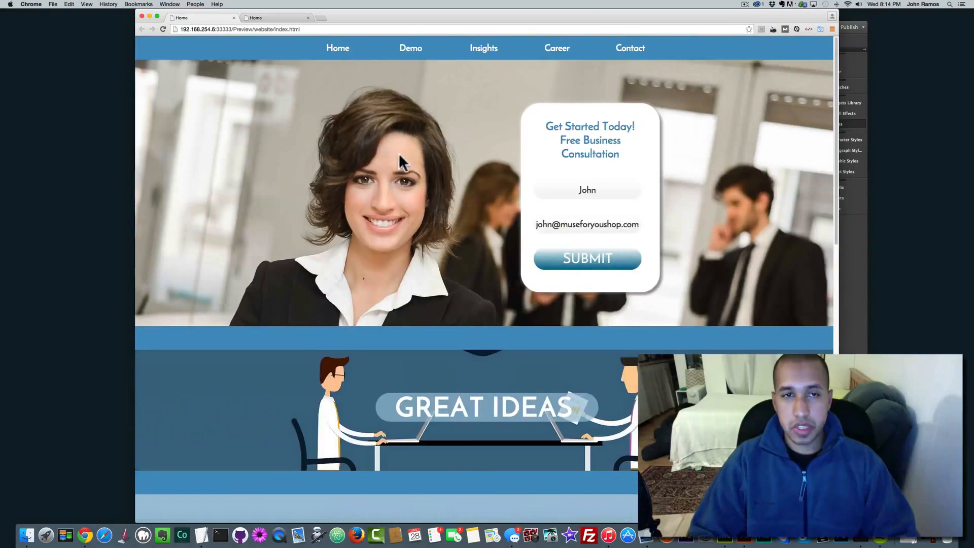
pyautogui.click(149, 16)
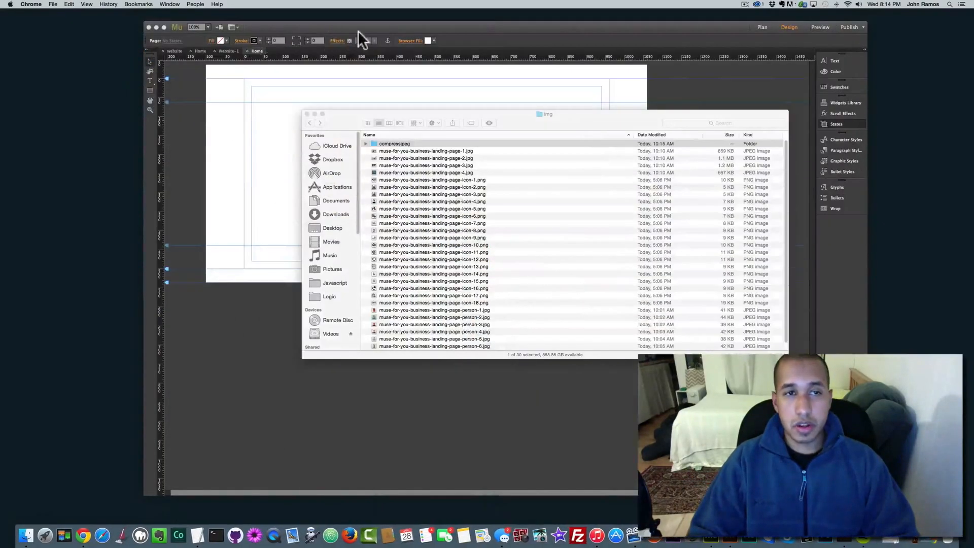
pyautogui.click(362, 112)
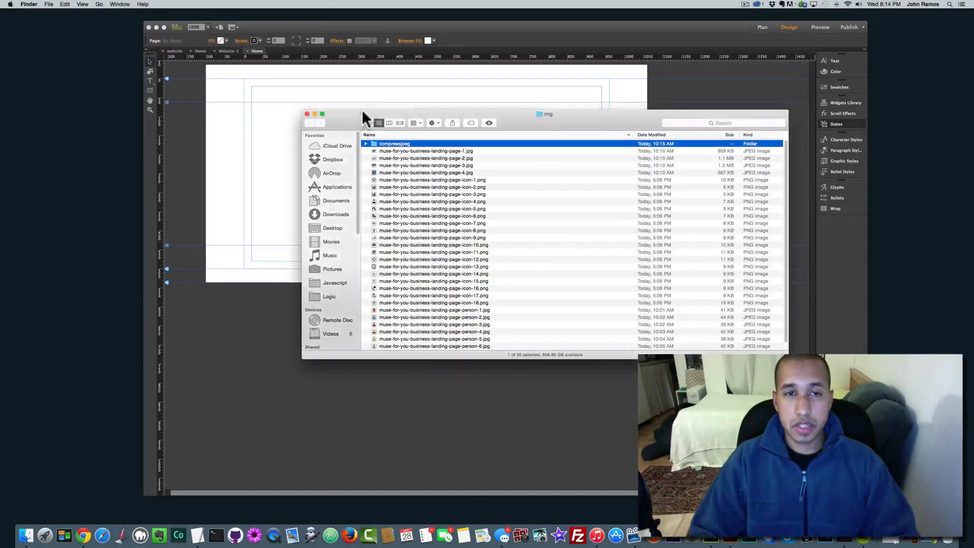
# Step: Load compressjpeg.com in Safari and compare it against the img folder window
pyautogui.click(104, 538)
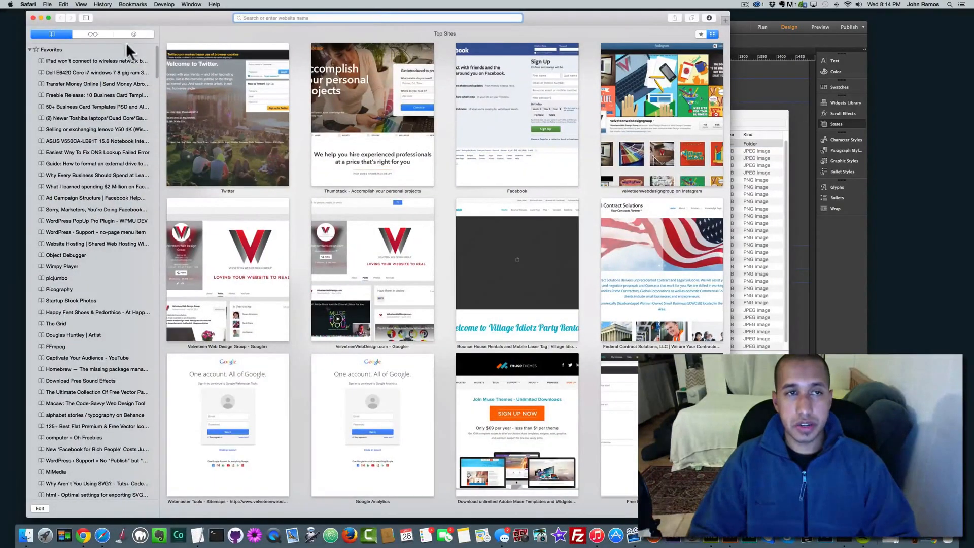
pyautogui.click(86, 19)
pyautogui.write('compressjpeg.com')
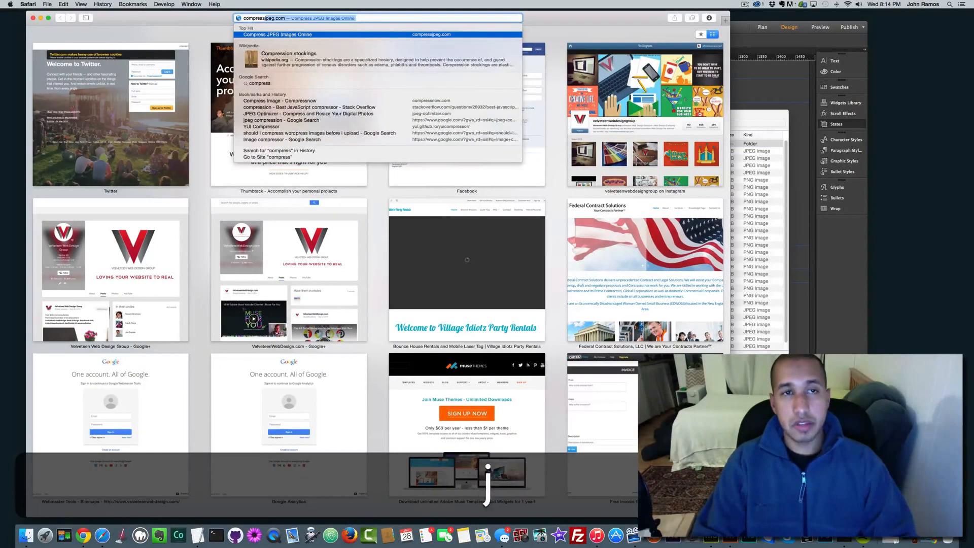
pyautogui.press('Return')
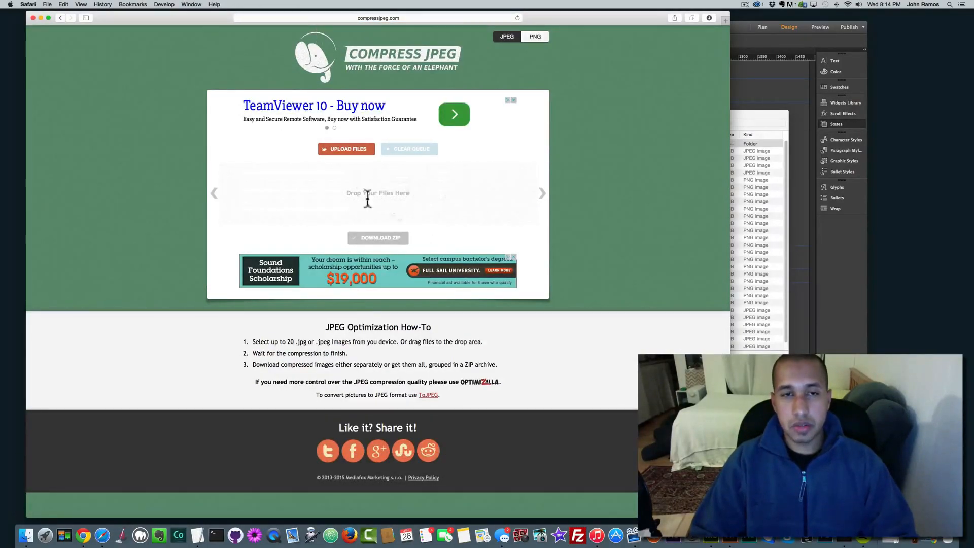
pyautogui.click(400, 17)
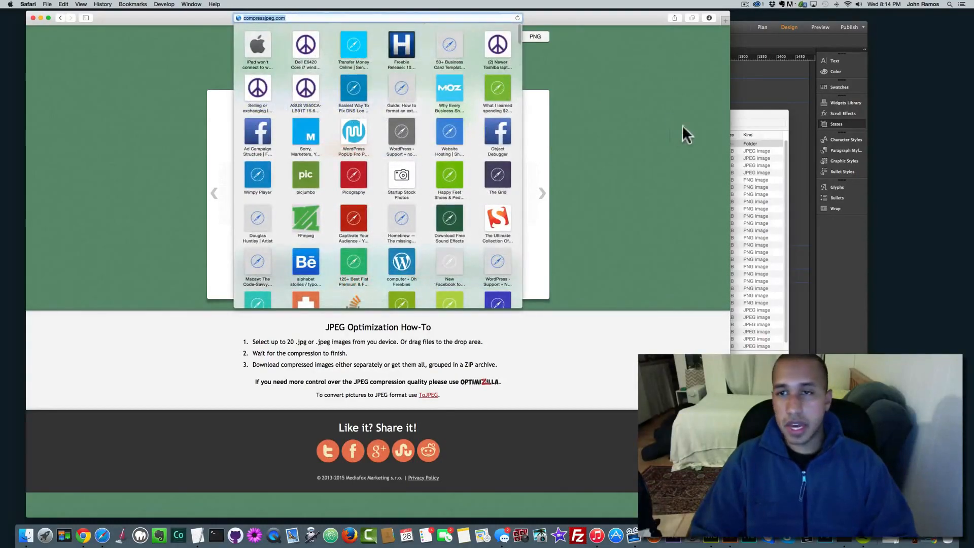
pyautogui.click(731, 121)
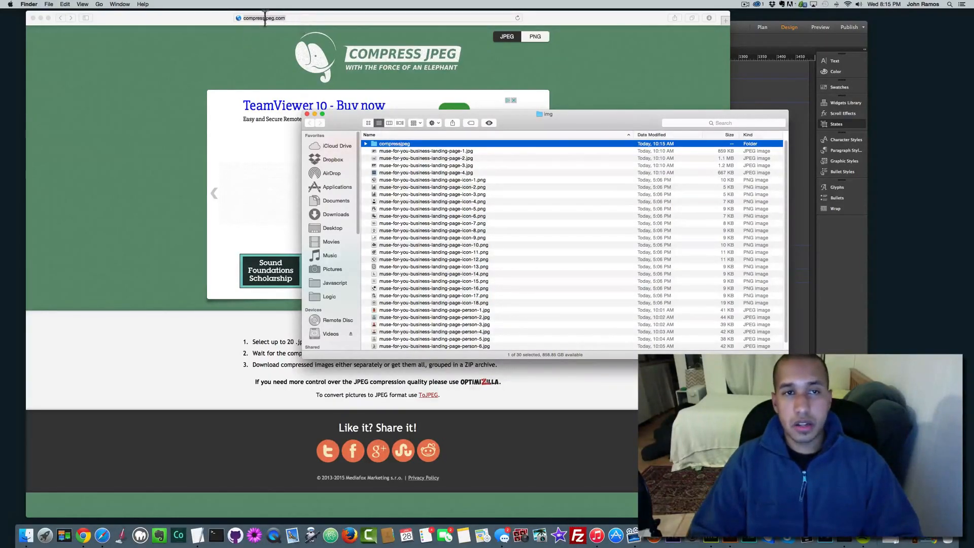
pyautogui.click(284, 18)
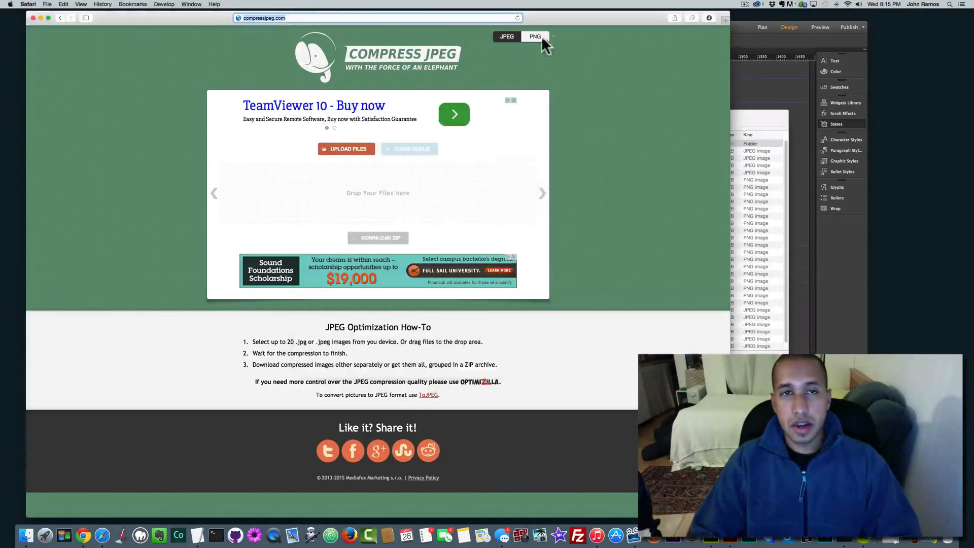
pyautogui.click(737, 114)
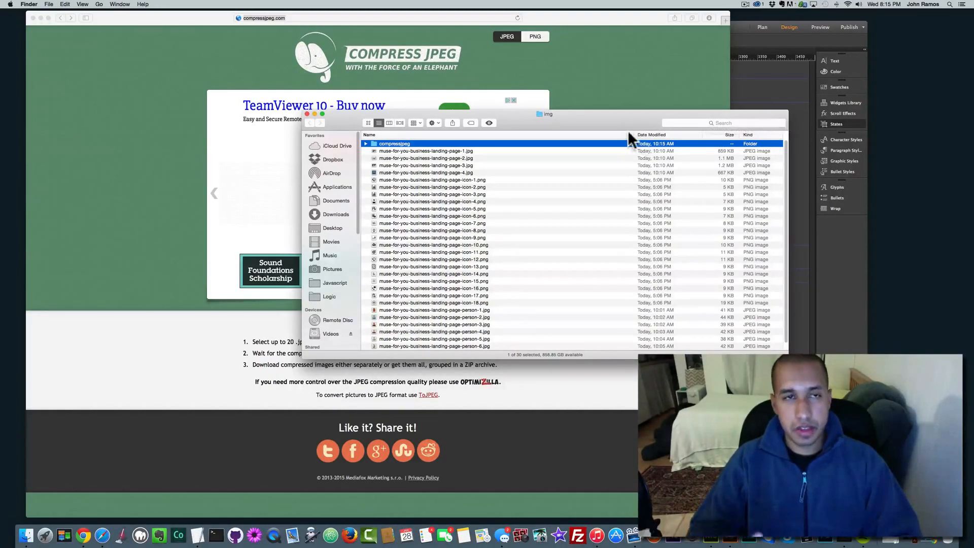
pyautogui.click(375, 11)
# Step: Go to dollarphotoclub.com by entering 'dollar' in the address bar
pyautogui.click(351, 18)
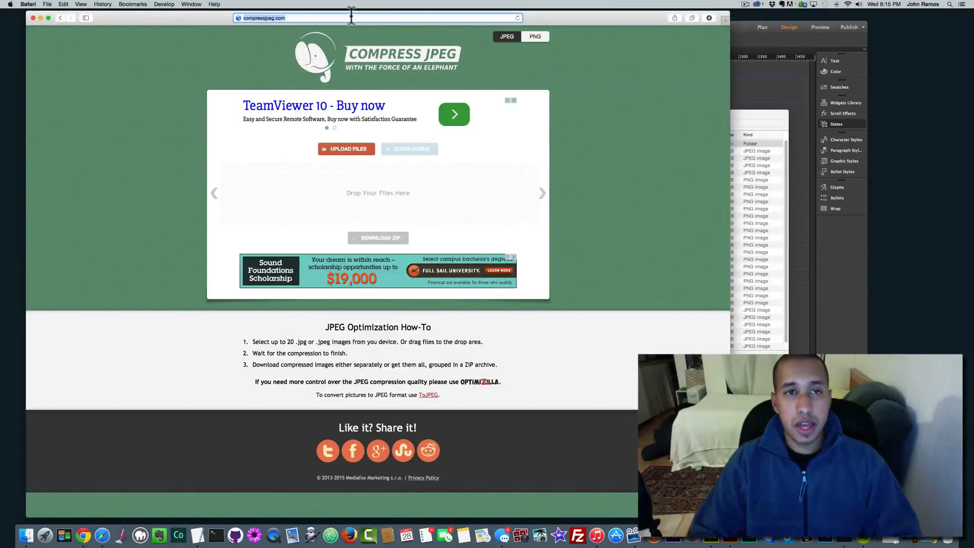
pyautogui.write('dollarphotoclub')
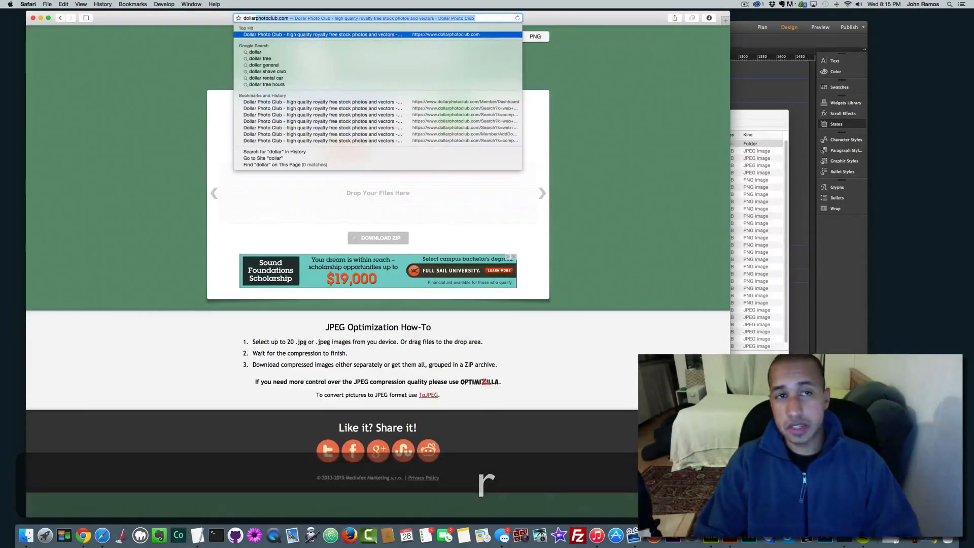
pyautogui.press('Return')
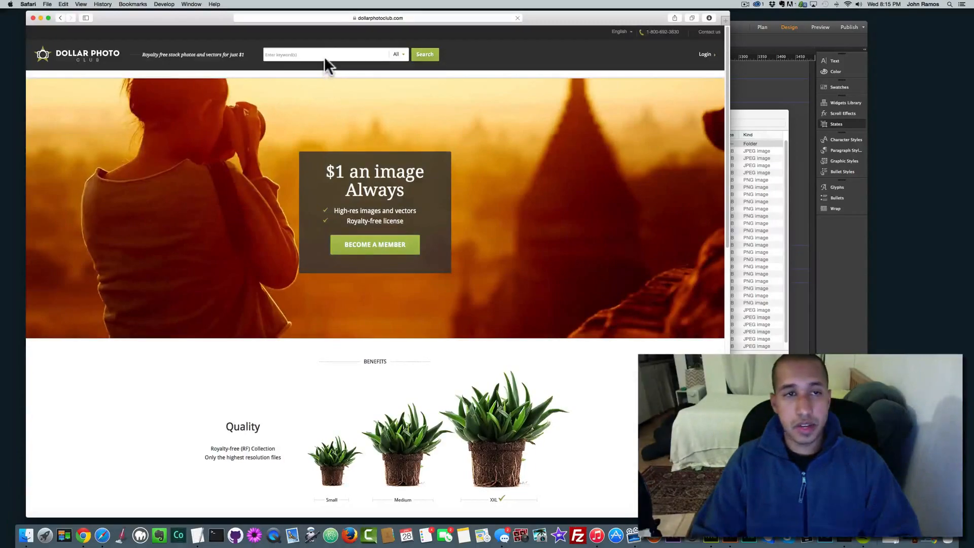
# Step: Close Safari and inspect the four compressed JPEGs in the compressjpeg folder
pyautogui.click(33, 18)
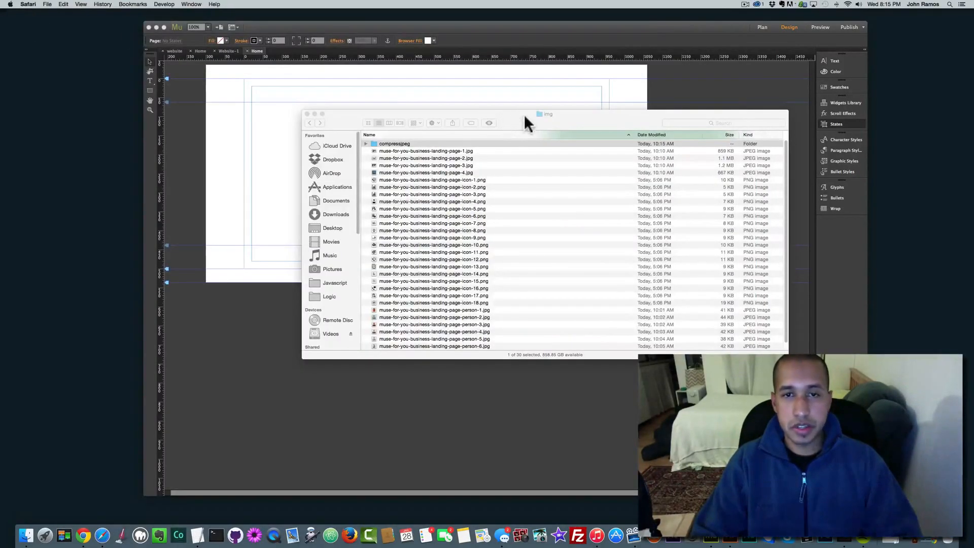
pyautogui.moveTo(525, 116); pyautogui.dragTo(501, 113)
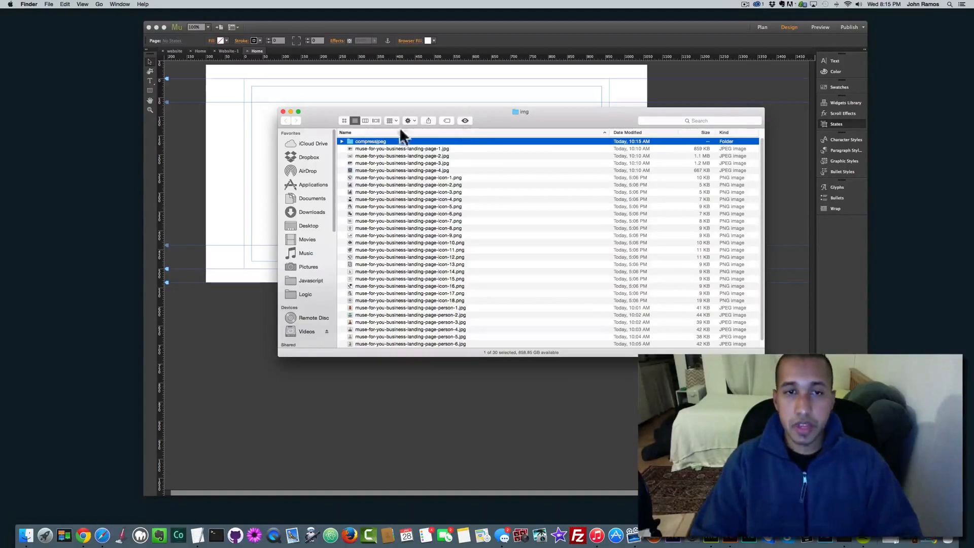
pyautogui.doubleClick(362, 140)
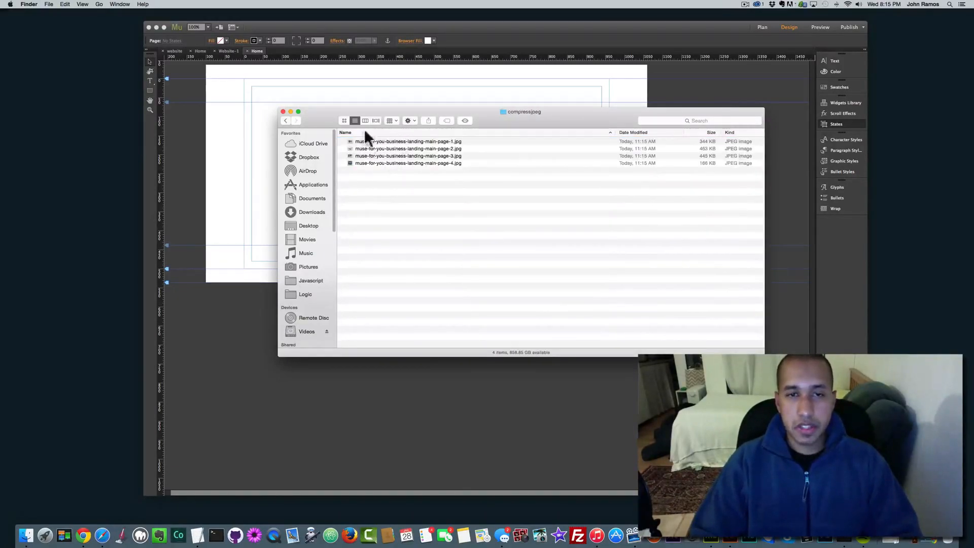
pyautogui.moveTo(419, 171); pyautogui.dragTo(407, 135)
pyautogui.click(413, 176)
pyautogui.moveTo(413, 175); pyautogui.dragTo(369, 136)
pyautogui.click(286, 121)
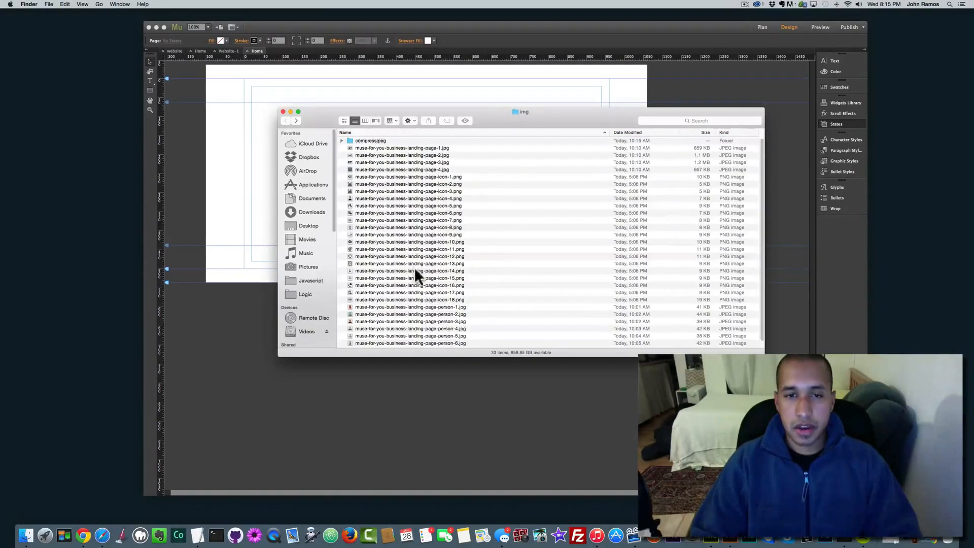
# Step: Show the img folder in Icon view, review the portrait and landing photos, then return to Muse
pyautogui.scroll(-2, 415, 268)
pyautogui.click(431, 301)
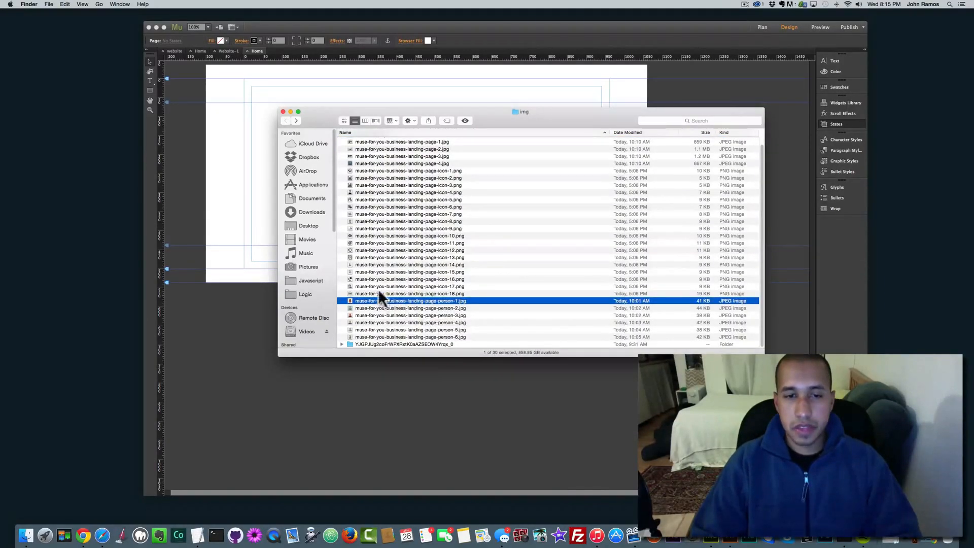
pyautogui.click(430, 337)
pyautogui.click(425, 299)
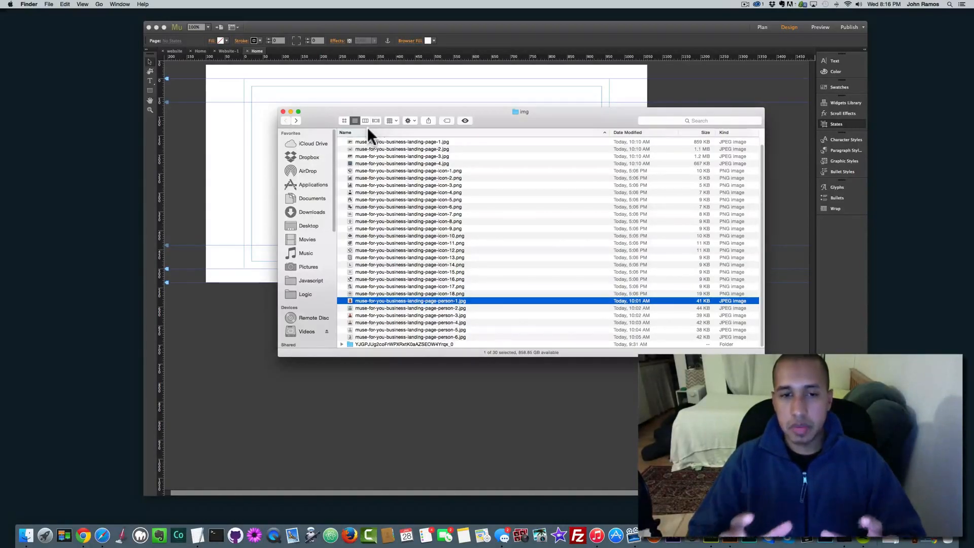
pyautogui.click(343, 121)
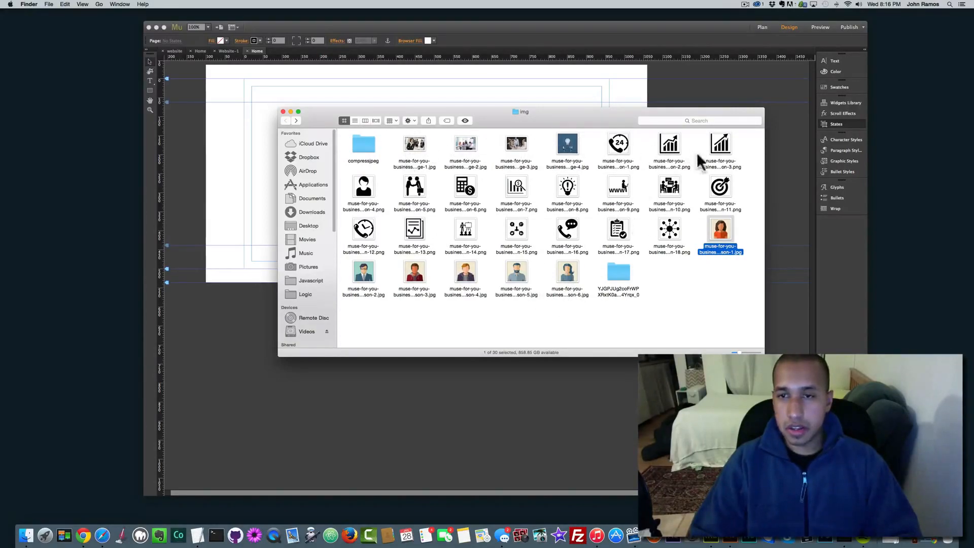
pyautogui.moveTo(578, 309); pyautogui.dragTo(416, 262)
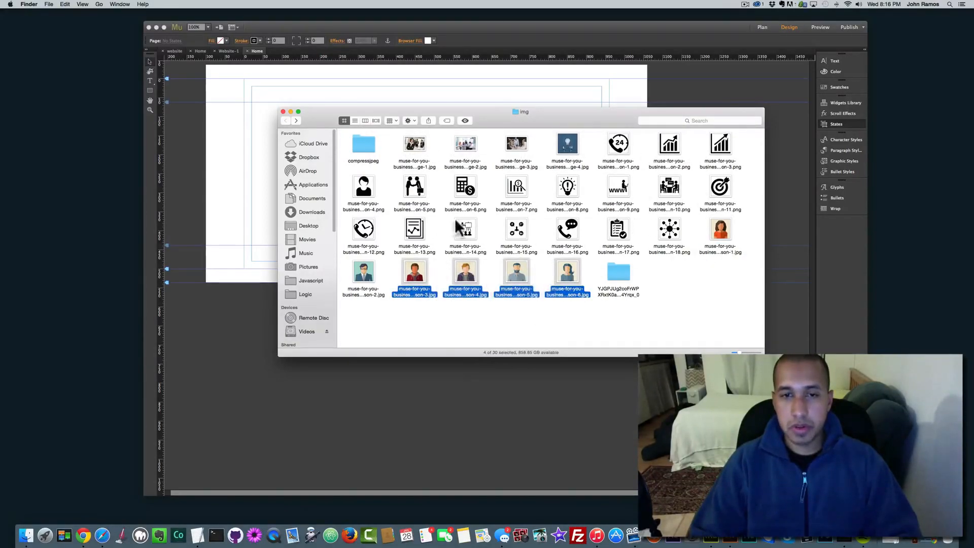
pyautogui.moveTo(415, 154); pyautogui.dragTo(582, 127)
pyautogui.click(591, 147)
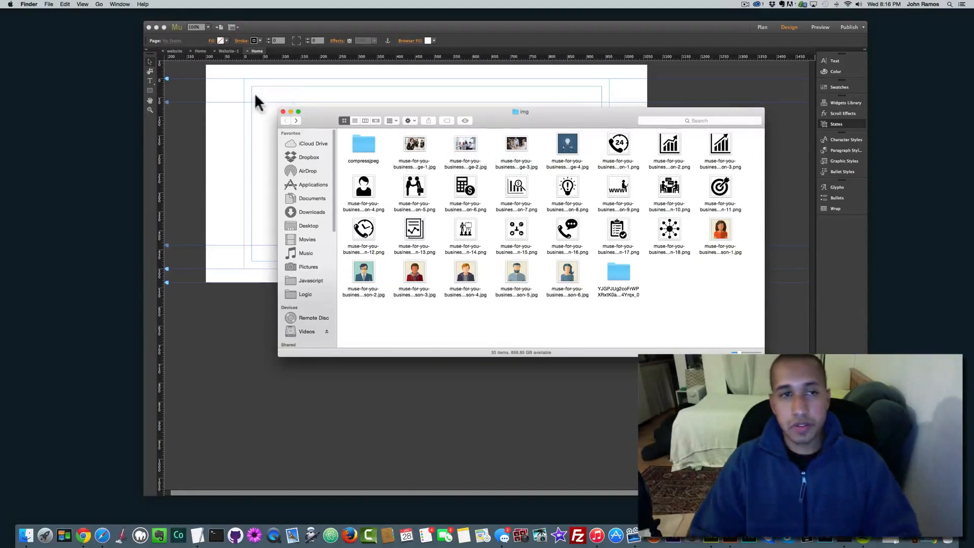
pyautogui.click(240, 89)
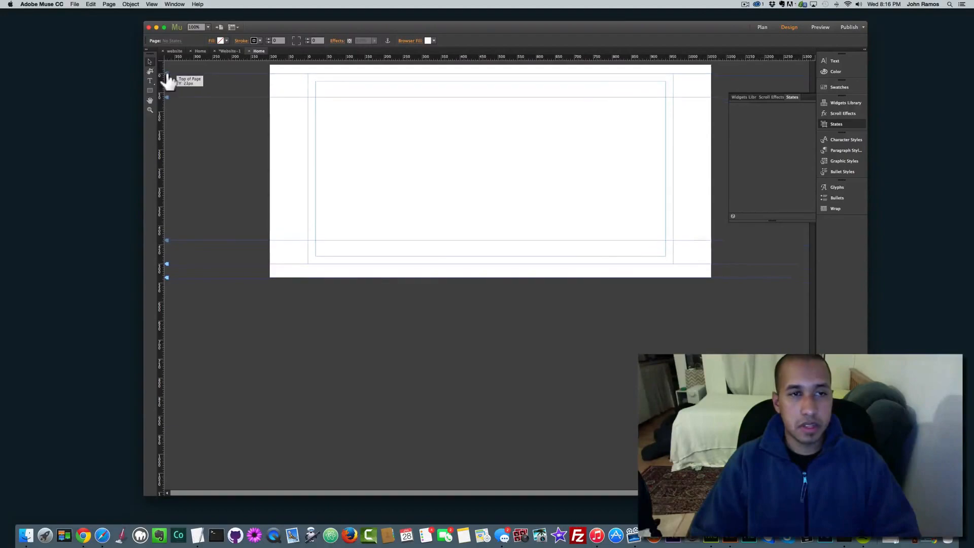
# Step: Drag the Top of Page marker up the ruler so the page starts higher
pyautogui.moveTo(168, 76); pyautogui.dragTo(163, 56)
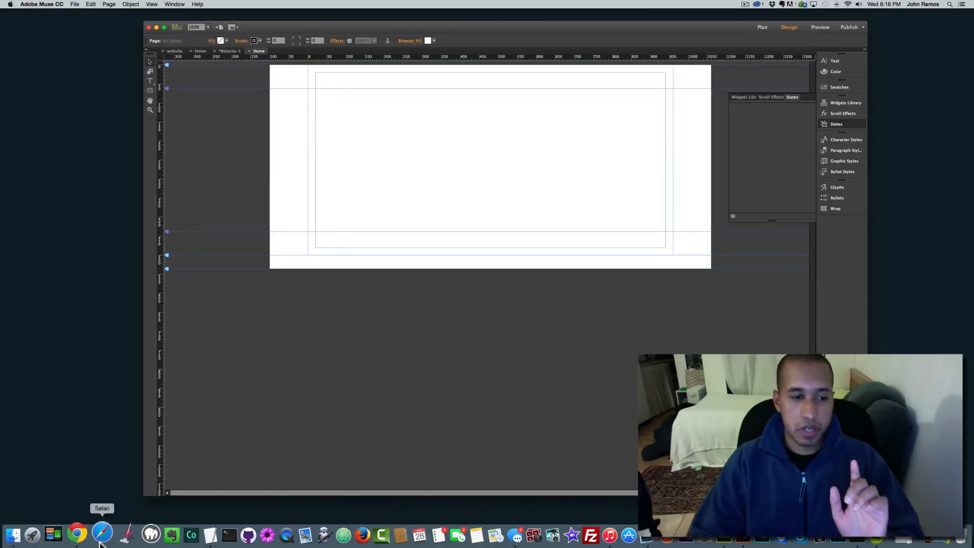
pyautogui.click(224, 39)
pyautogui.click(224, 40)
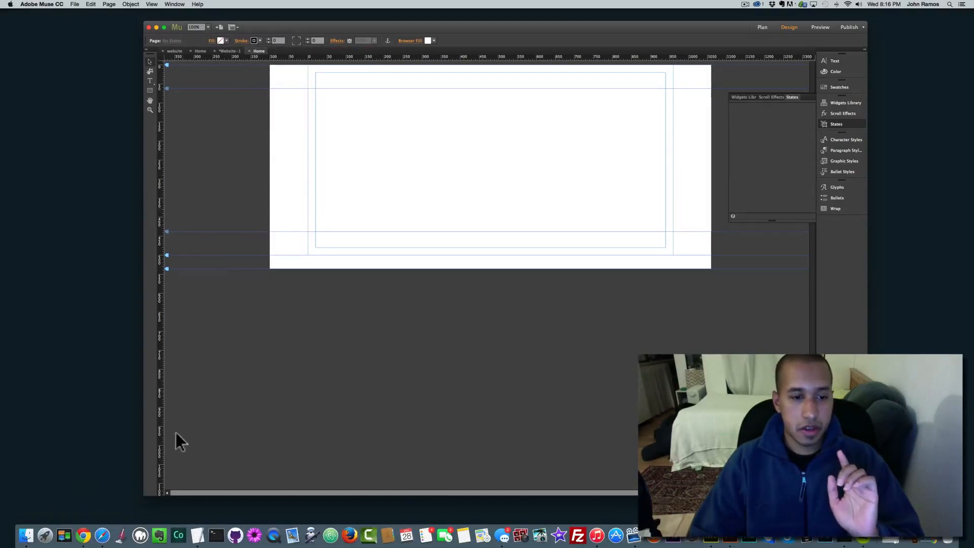
# Step: Begin entering google.com in Safari's address bar
pyautogui.click(105, 540)
pyautogui.click(383, 18)
pyautogui.write('google.c')
pyautogui.press('BackSpace')
# Step: Load google.com, search 'adobe khuler', and open the Adobe Kuler colour site
pyautogui.write('om')
pyautogui.press('Return')
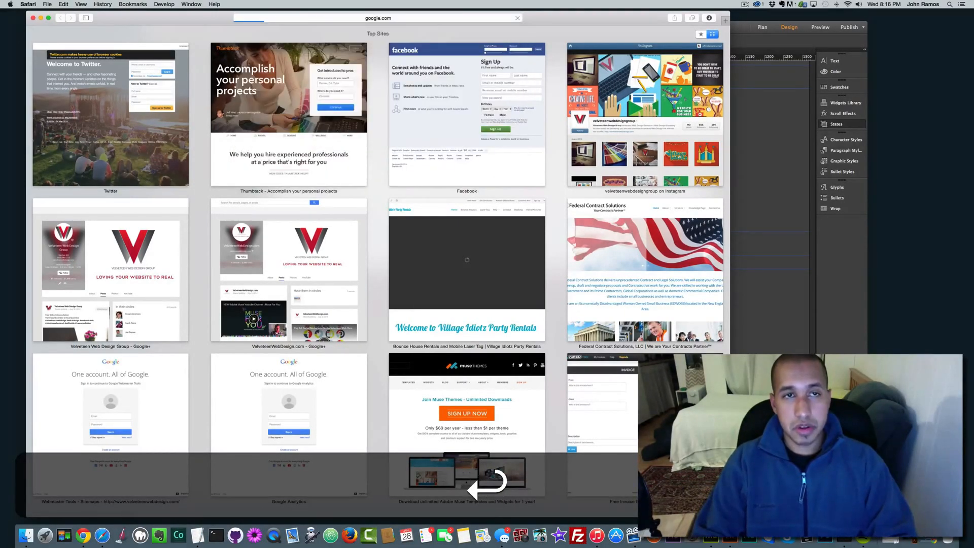
pyautogui.write('adobe k')
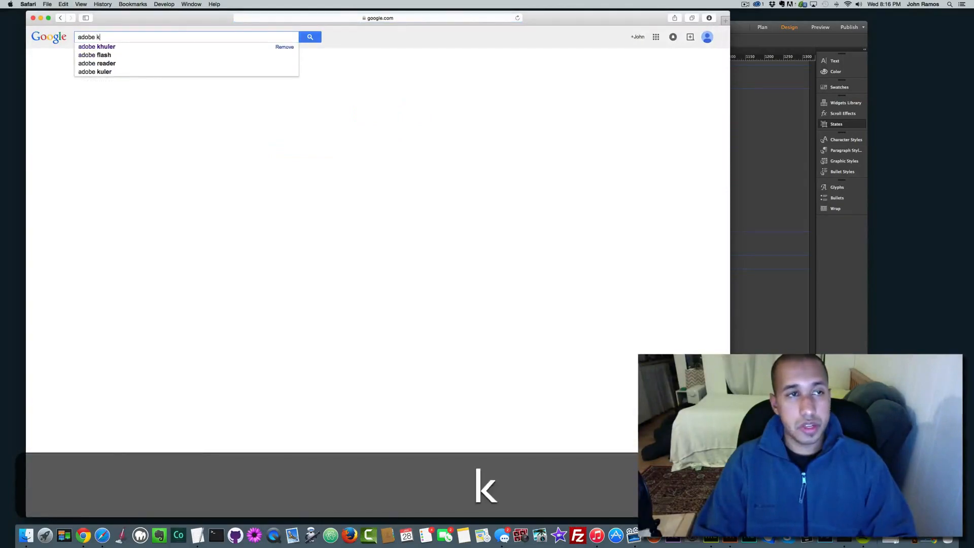
pyautogui.write('huler')
pyautogui.click(94, 131)
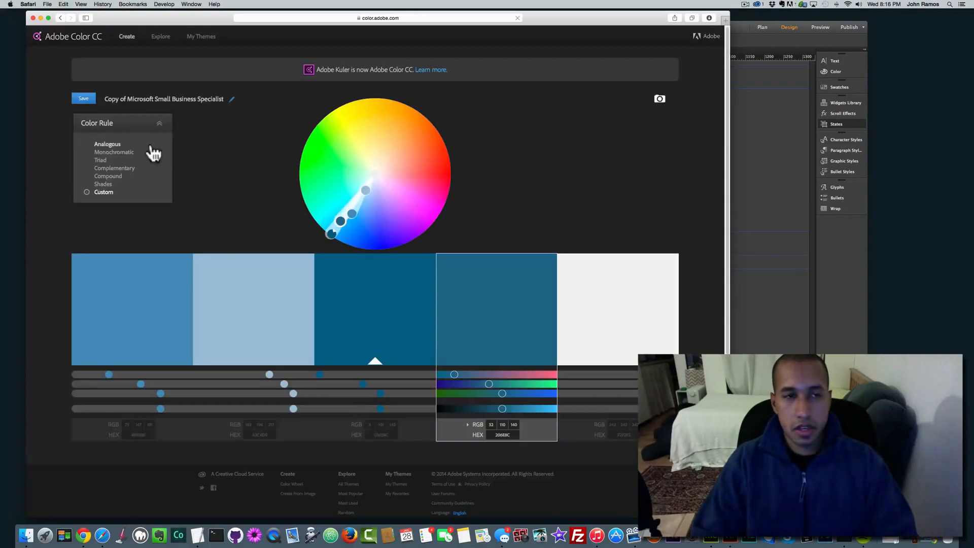
# Step: Search the Explore themes for 'business'
pyautogui.click(161, 37)
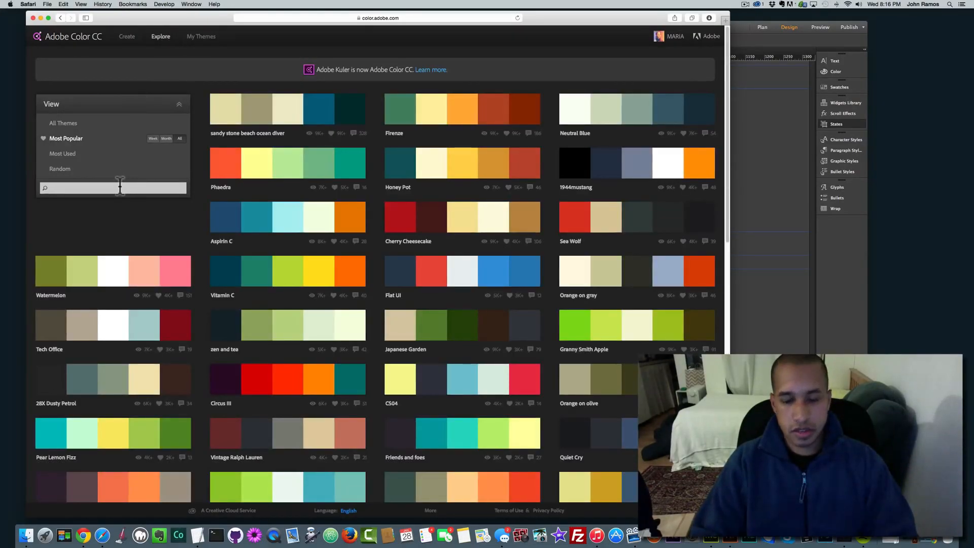
pyautogui.write('business')
pyautogui.press('Return')
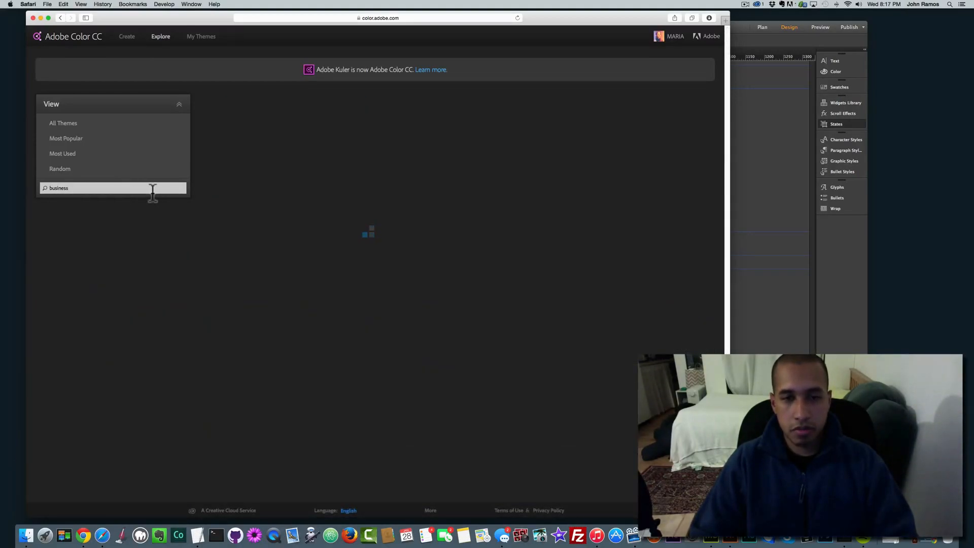
# Step: Scroll the business results and open the Microsoft Small Business Specialist theme for editing
pyautogui.scroll(-5, 385, 264)
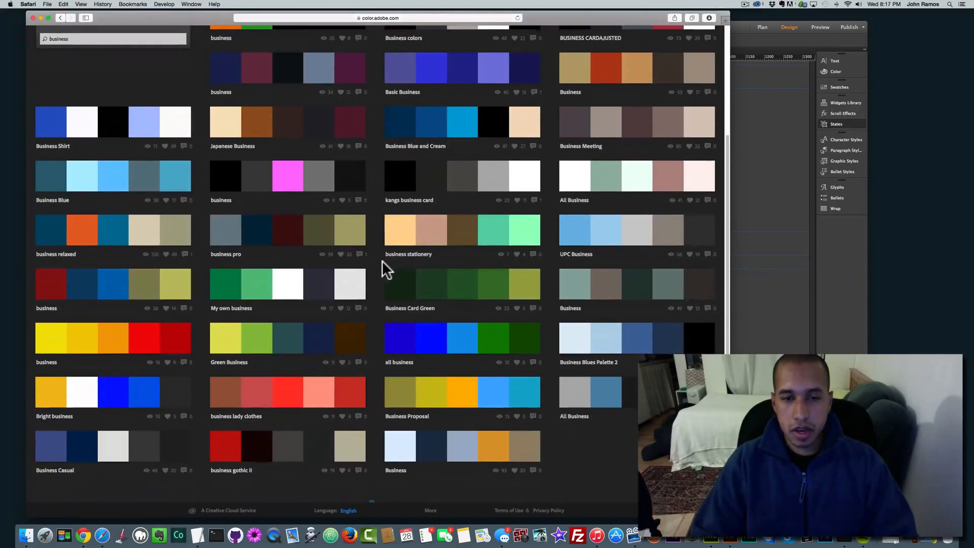
pyautogui.scroll(-1, 371, 257)
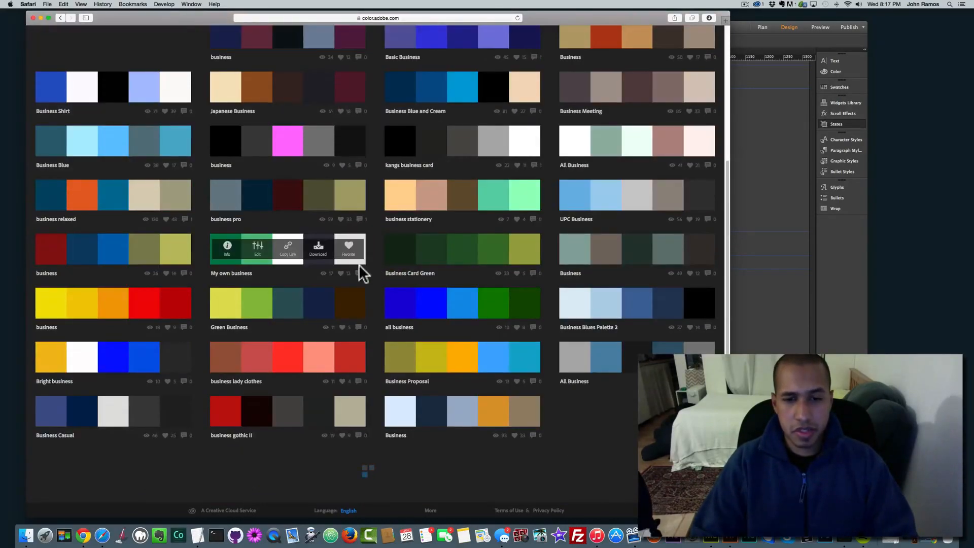
pyautogui.scroll(-6, 442, 288)
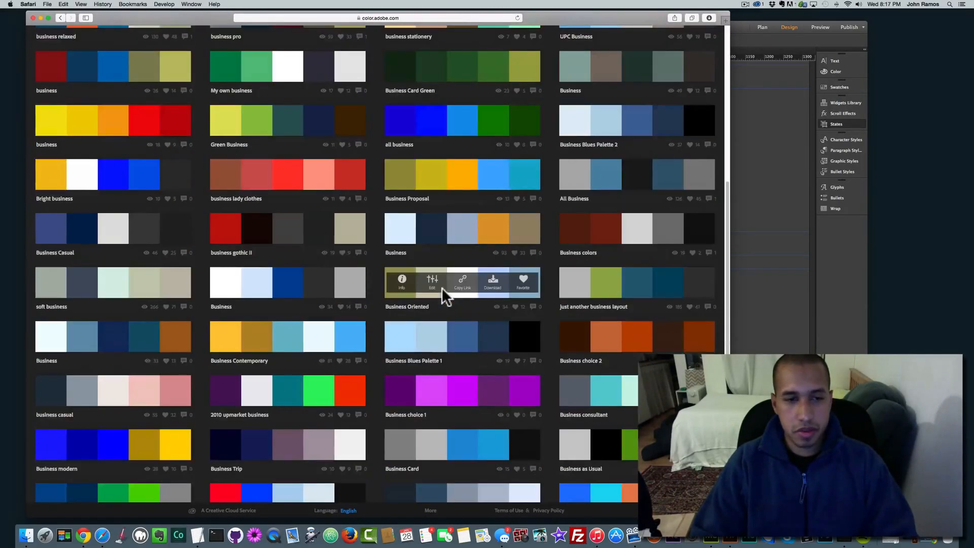
pyautogui.scroll(-6, 439, 299)
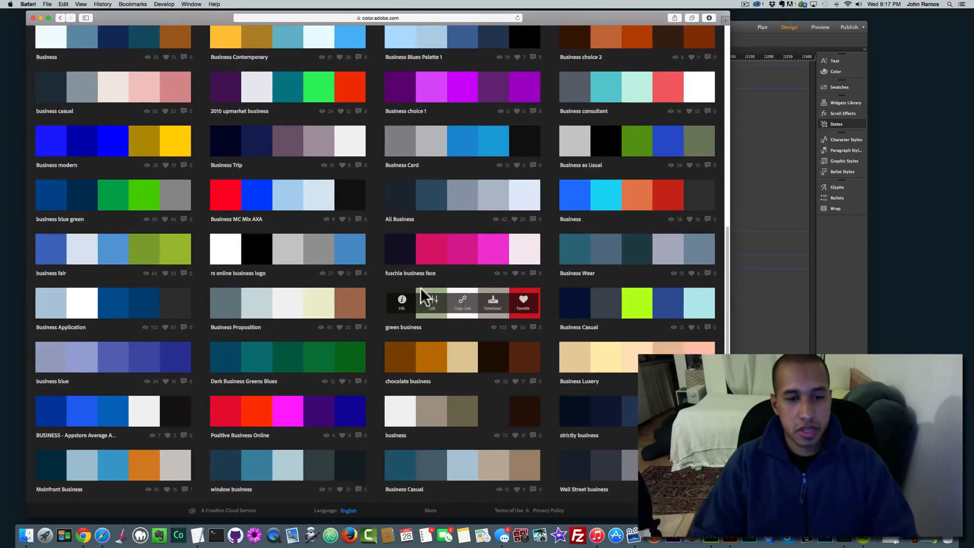
pyautogui.scroll(-4, 420, 287)
pyautogui.scroll(-8, 420, 287)
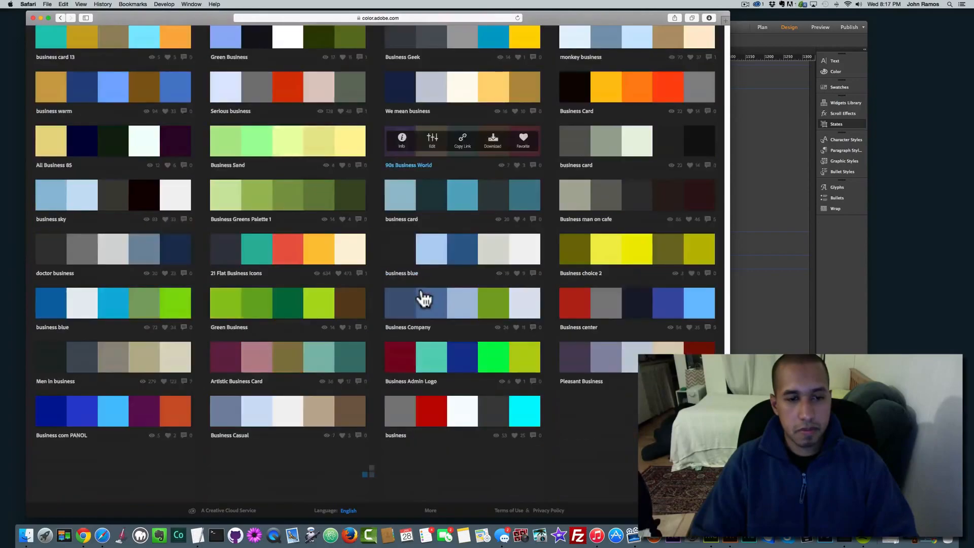
pyautogui.scroll(-8, 421, 287)
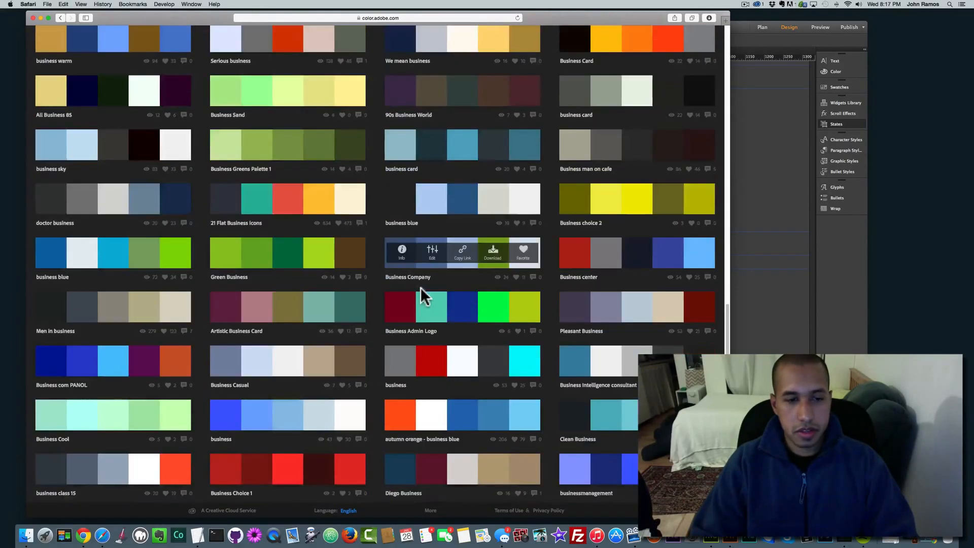
pyautogui.scroll(-3, 421, 288)
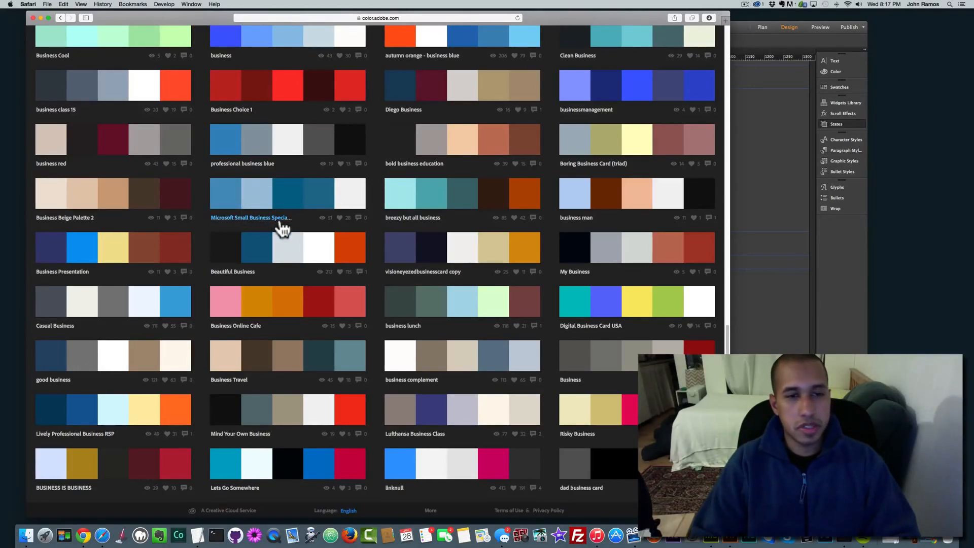
pyautogui.moveTo(233, 205)
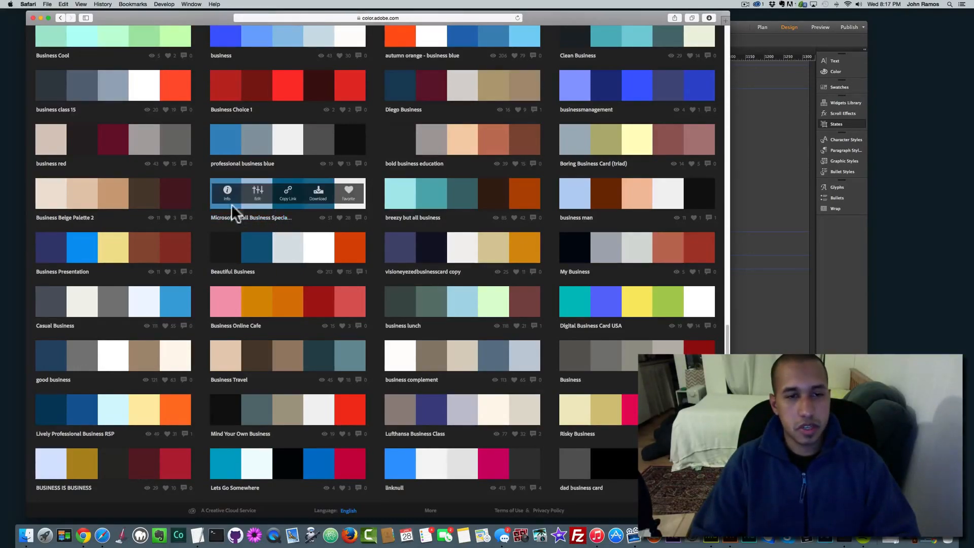
pyautogui.click(257, 191)
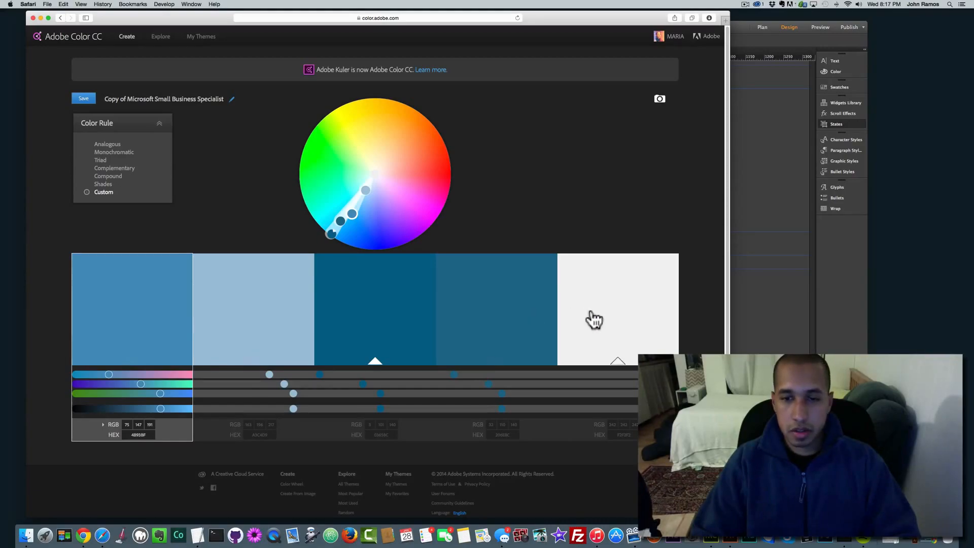
# Step: Copy the theme's first hex value 4B93BF and return to Muse
pyautogui.click(786, 77)
pyautogui.moveTo(765, 44); pyautogui.dragTo(748, 28)
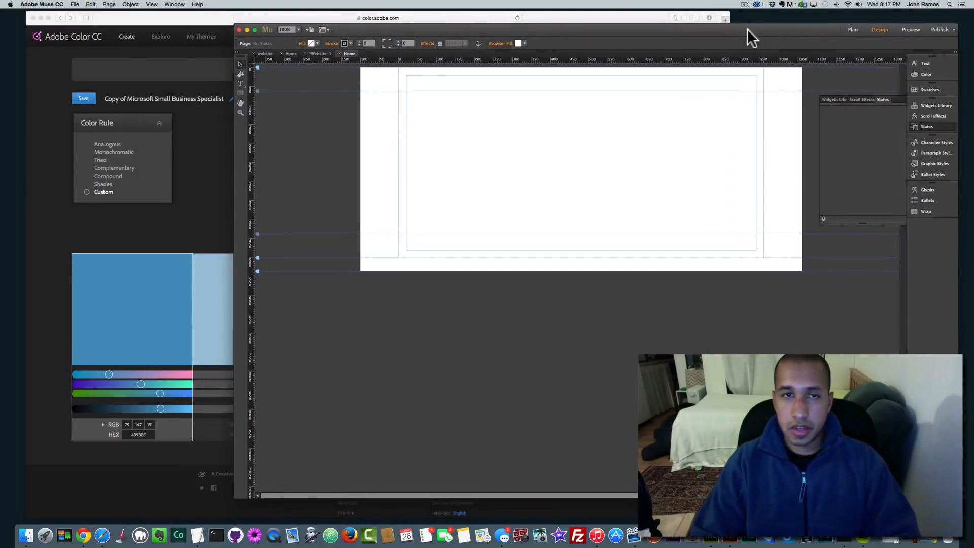
pyautogui.click(190, 23)
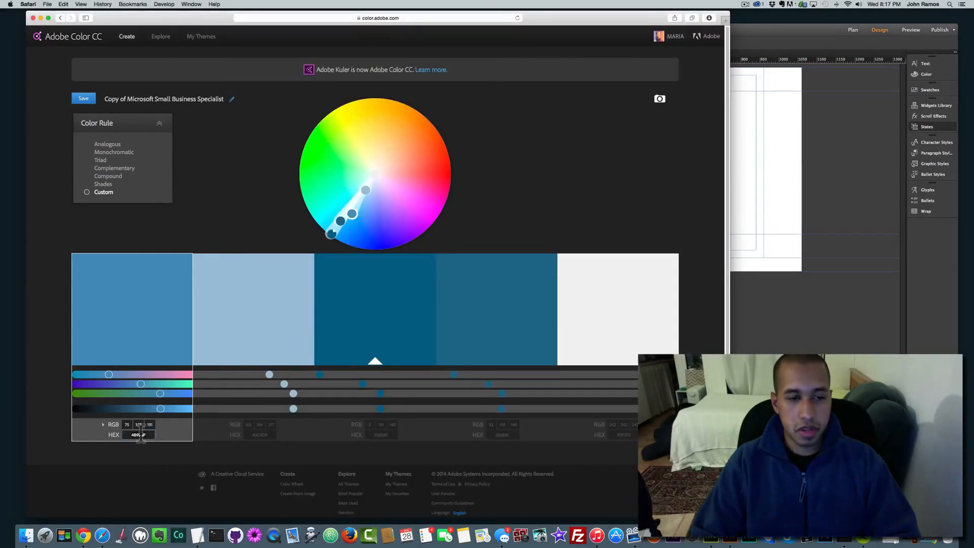
pyautogui.press('super+c')
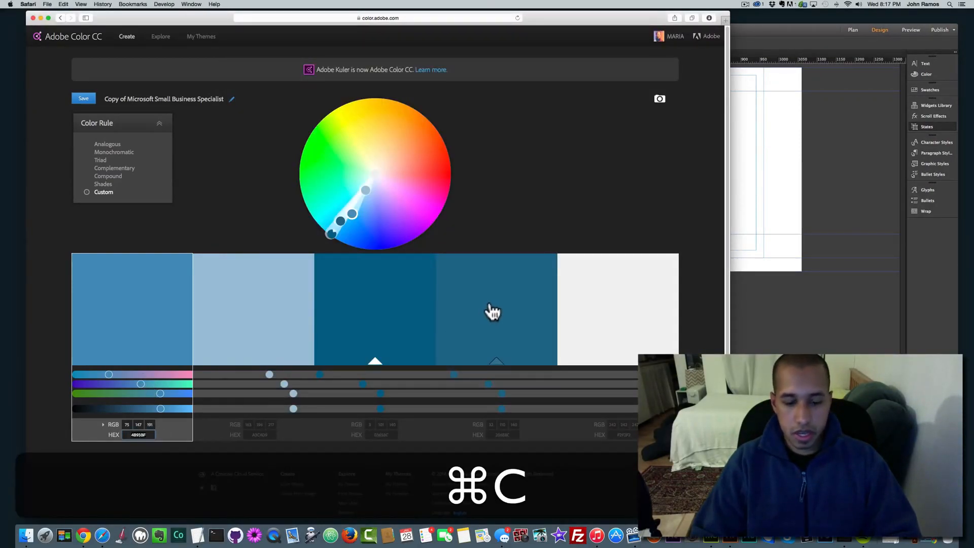
pyautogui.click(767, 38)
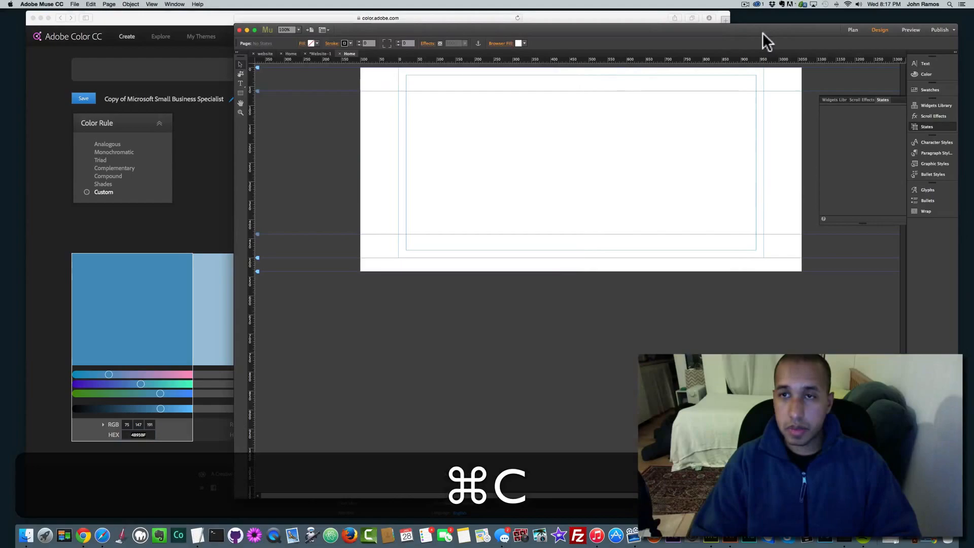
# Step: Create a new 4B93BF blue swatch from the page fill colour picker
pyautogui.click(303, 44)
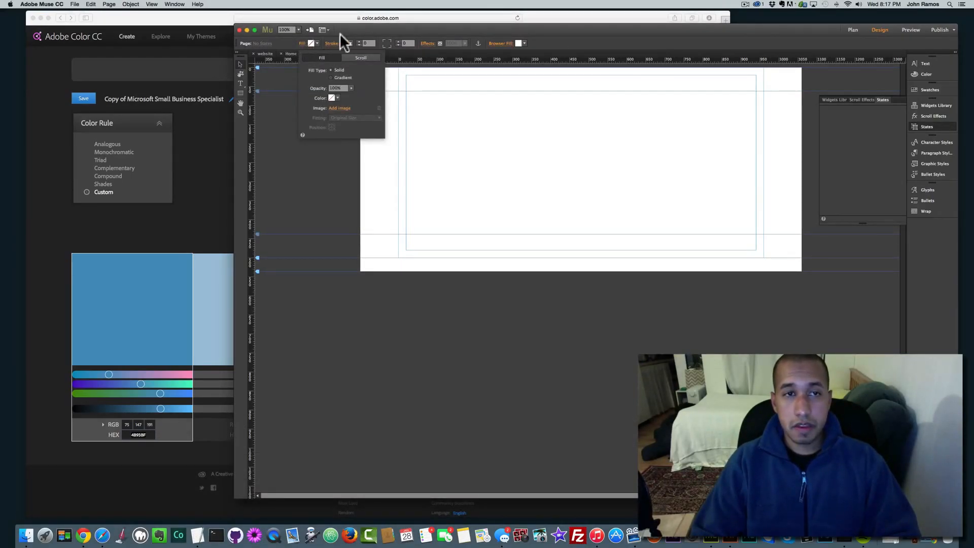
pyautogui.click(317, 43)
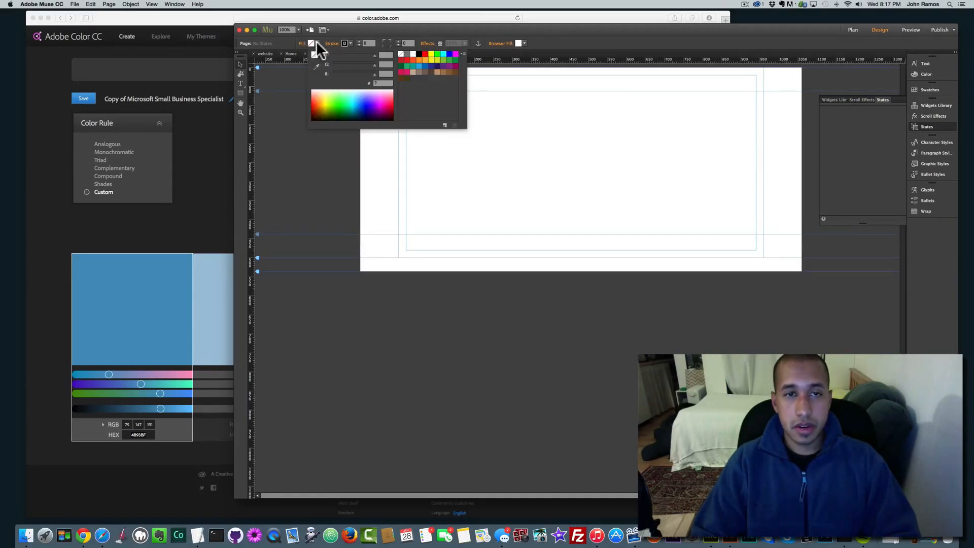
pyautogui.click(444, 124)
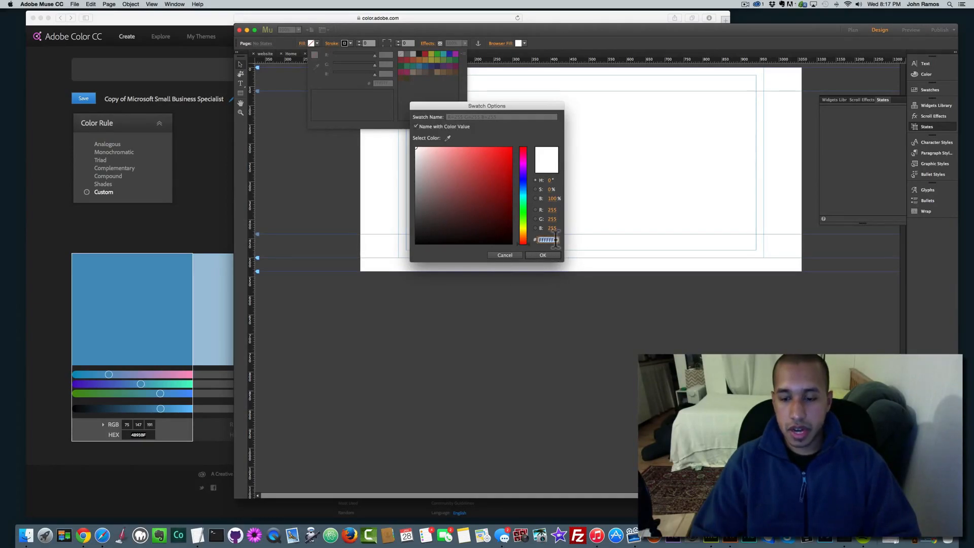
pyautogui.press('BackSpace')
pyautogui.press('super+BackSpace')
pyautogui.press('super+v')
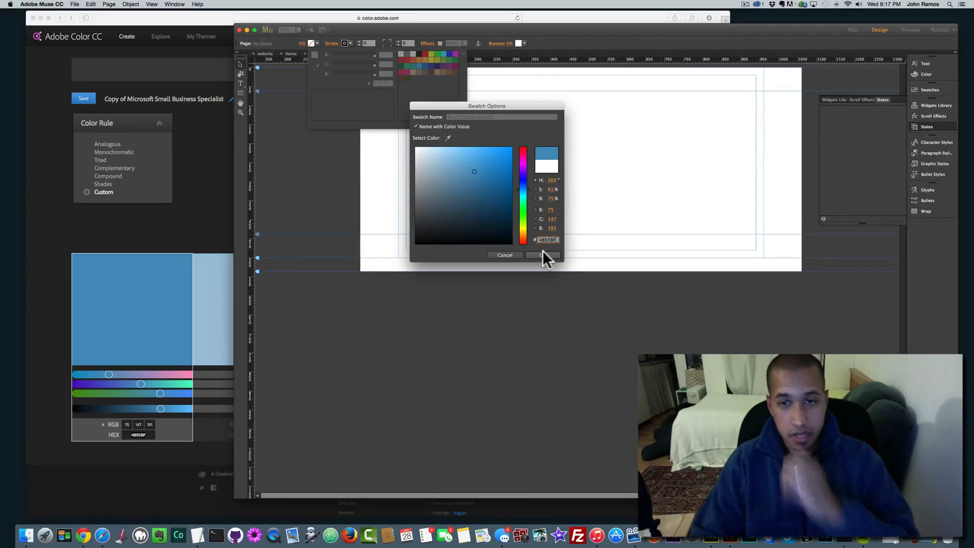
pyautogui.click(542, 255)
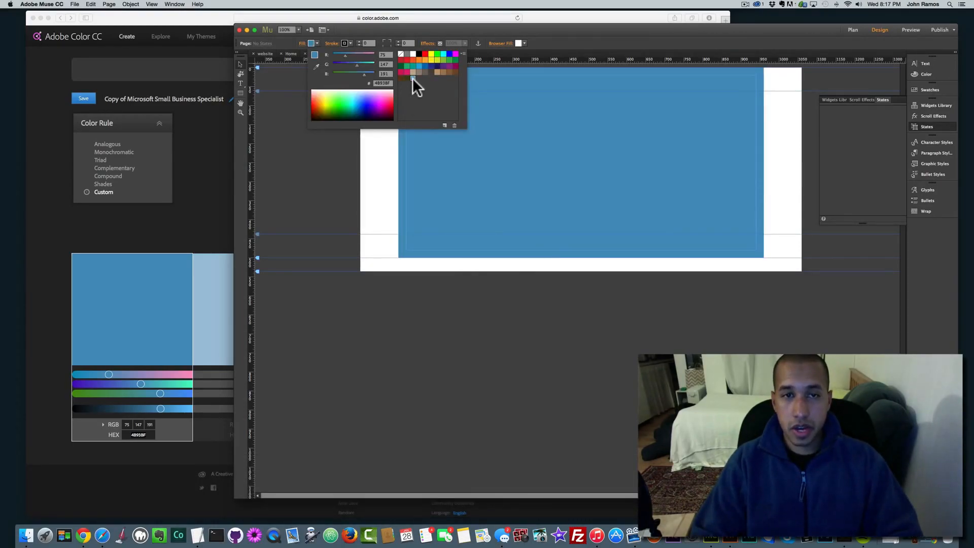
# Step: Copy the theme's second hex value and save it as another new swatch
pyautogui.click(444, 125)
pyautogui.click(184, 331)
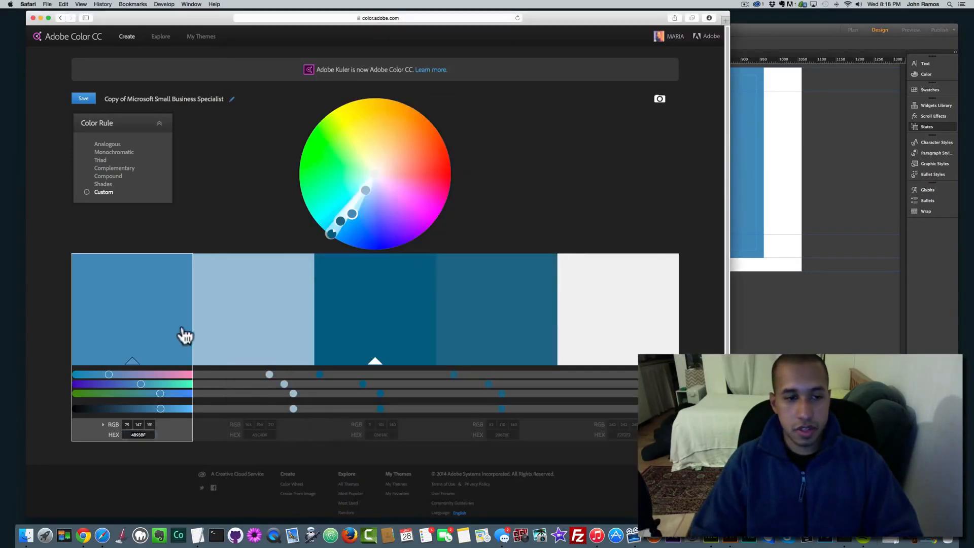
pyautogui.doubleClick(262, 435)
pyautogui.press('super+c')
pyautogui.click(765, 41)
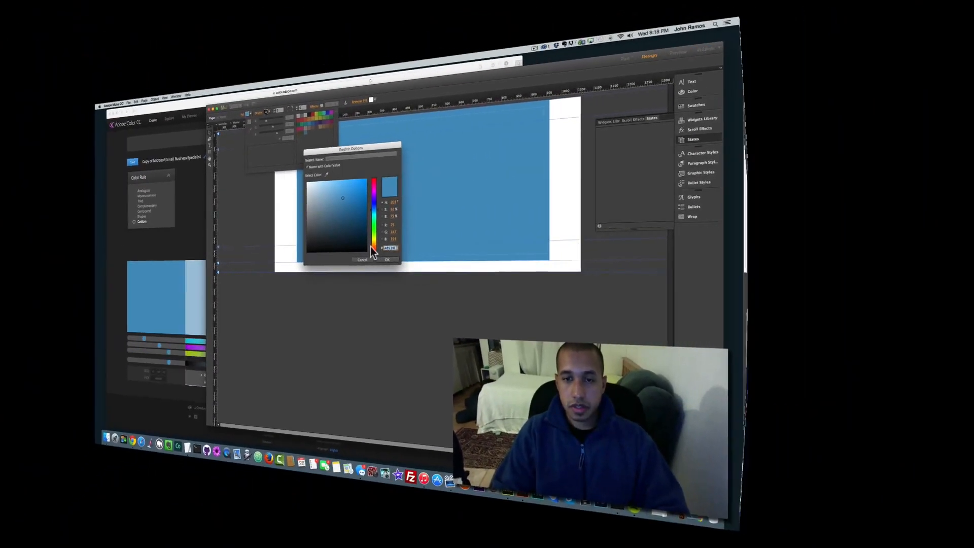
pyautogui.press('super+v')
pyautogui.press('super+Return')
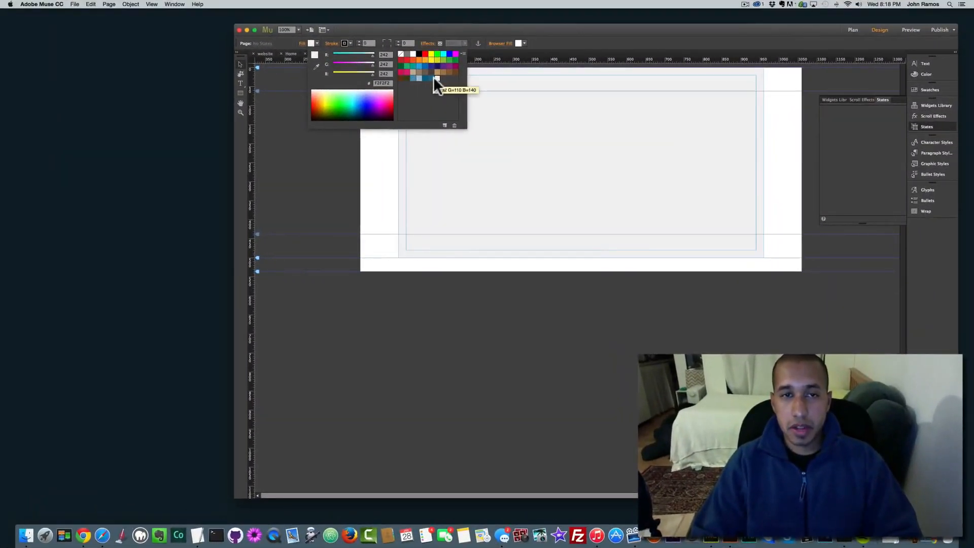
# Step: Try the blue swatches and white as page fill, then set the fill to None
pyautogui.click(413, 77)
pyautogui.click(418, 78)
pyautogui.click(425, 78)
pyautogui.click(437, 78)
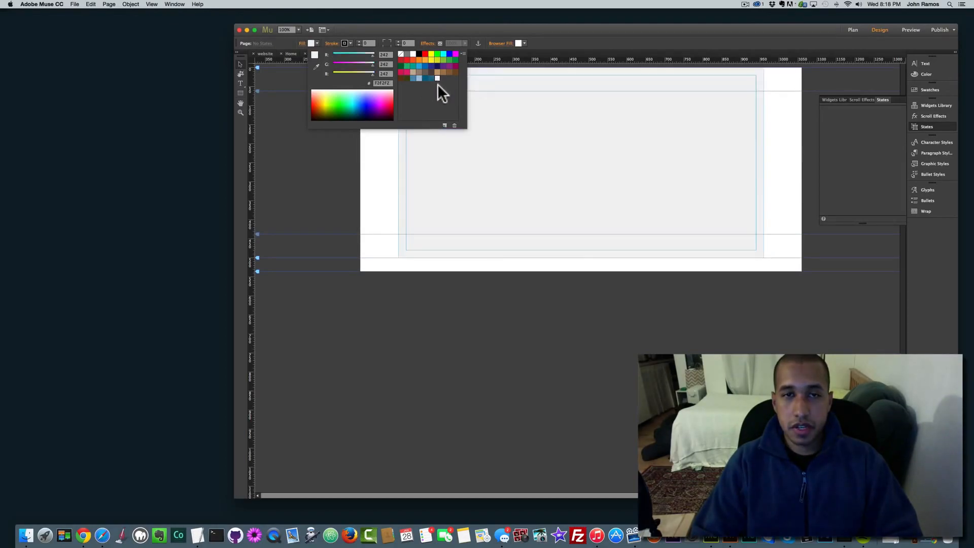
pyautogui.click(413, 78)
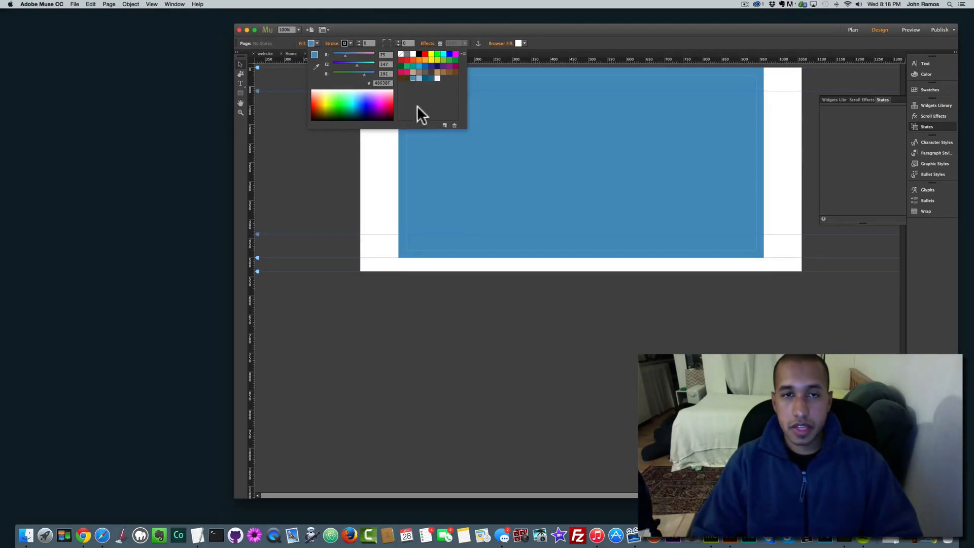
pyautogui.click(333, 163)
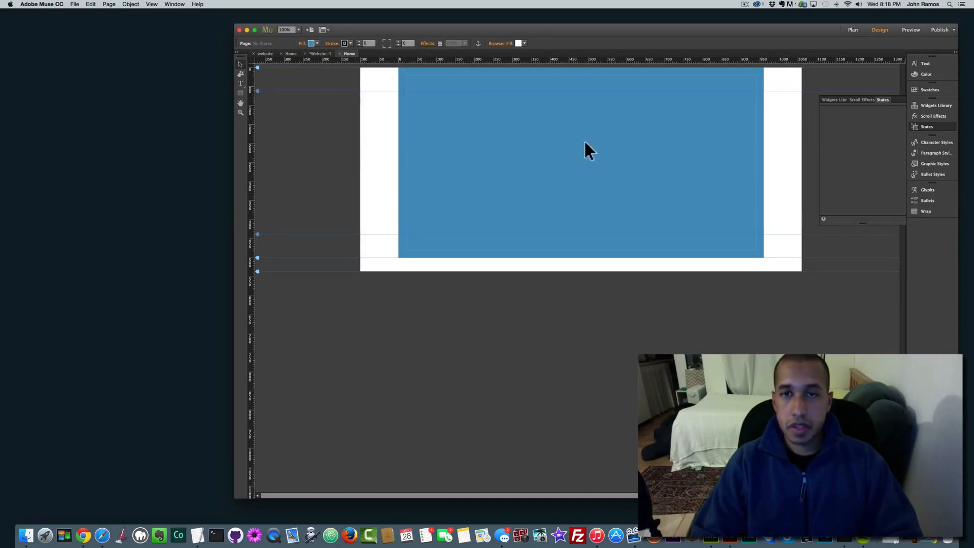
pyautogui.click(318, 43)
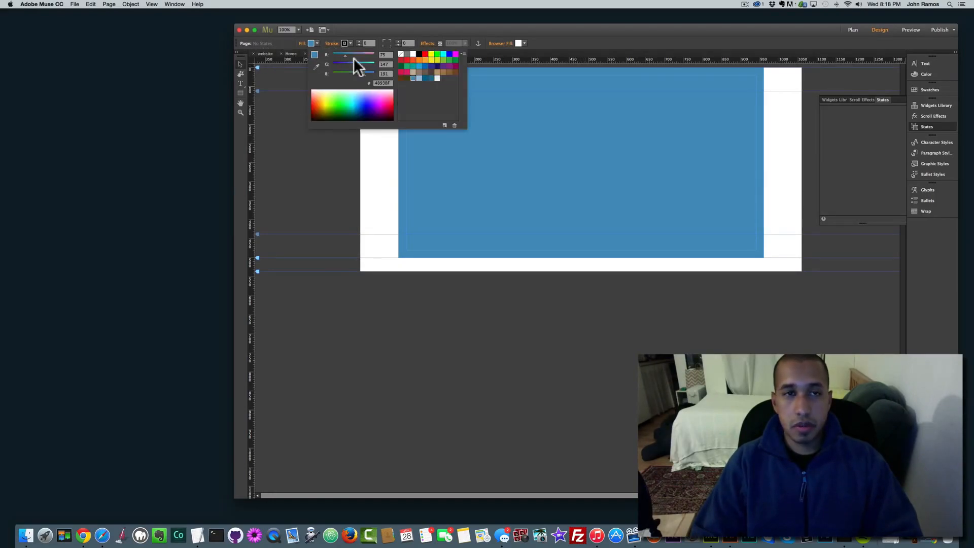
pyautogui.click(400, 53)
pyautogui.click(371, 195)
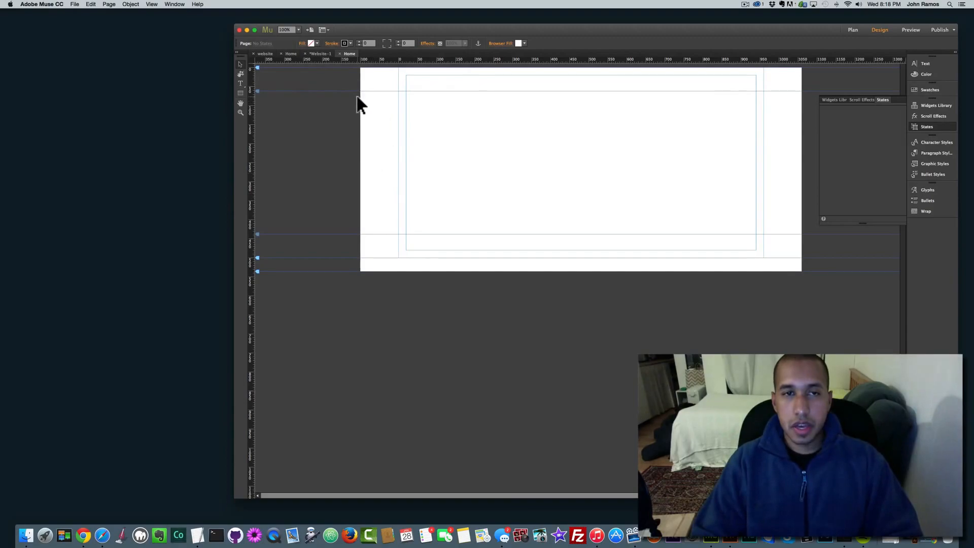
# Step: Draw a thin bar across the page top, fill it with 4B93BF blue and remove its outline
pyautogui.click(240, 93)
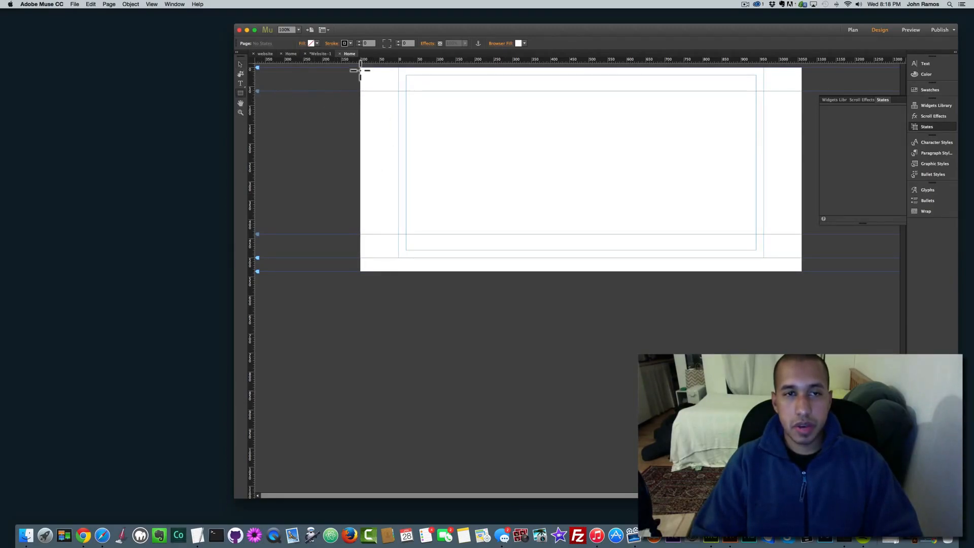
pyautogui.moveTo(361, 67); pyautogui.dragTo(802, 92)
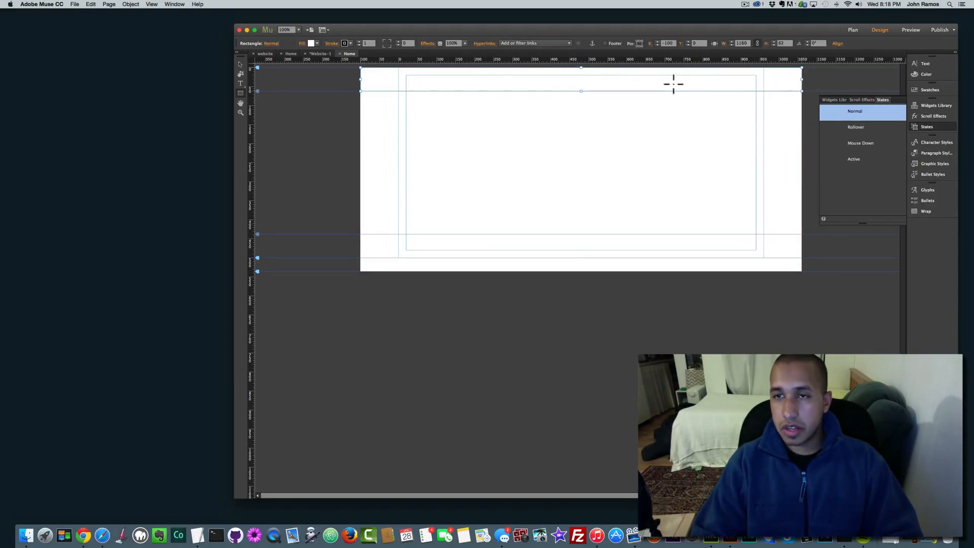
pyautogui.click(312, 43)
pyautogui.click(417, 79)
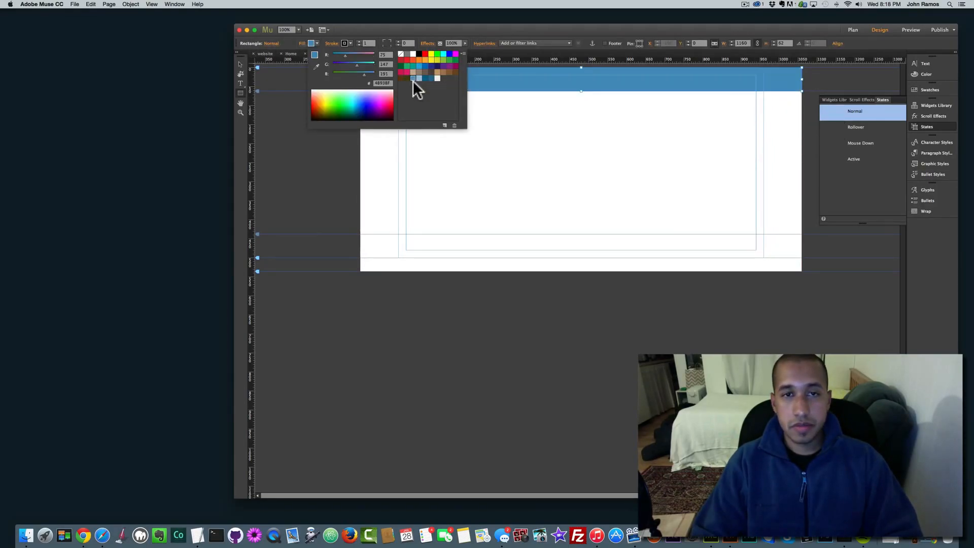
pyautogui.click(346, 43)
pyautogui.click(446, 63)
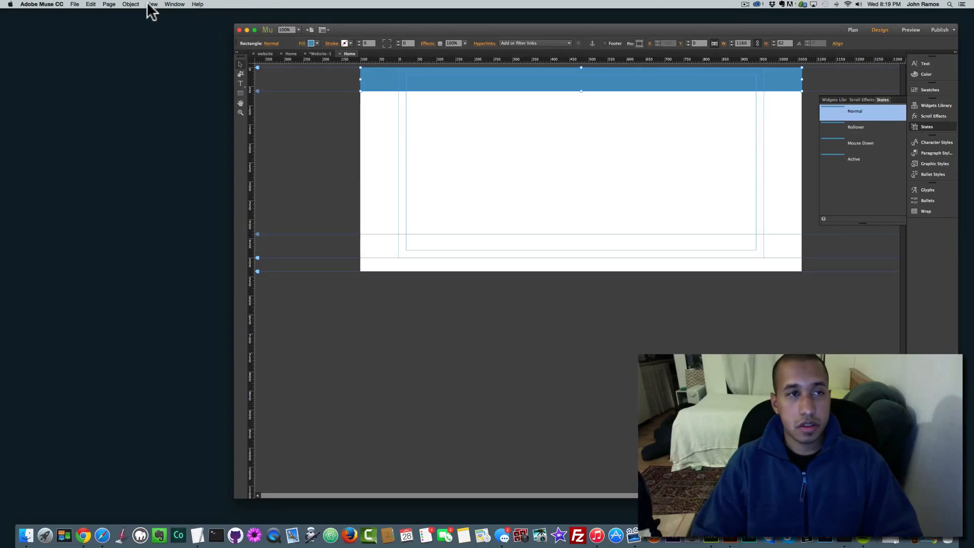
# Step: Place a Horizontal Menu widget on the blue header, narrow it to about 263 px, and show its options
pyautogui.click(131, 4)
pyautogui.moveTo(176, 127)
pyautogui.moveTo(235, 147)
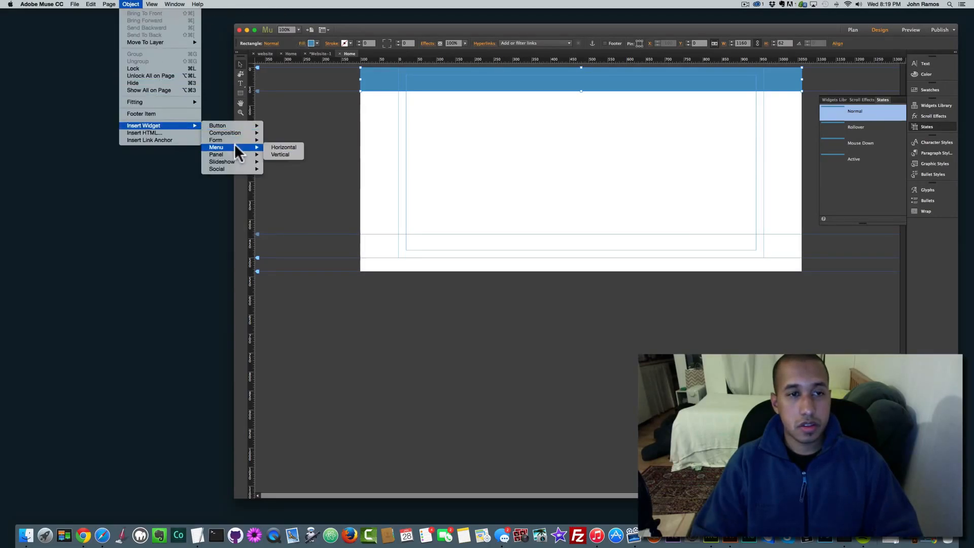
pyautogui.click(282, 147)
pyautogui.moveTo(443, 81); pyautogui.dragTo(483, 112)
pyautogui.moveTo(568, 99); pyautogui.dragTo(495, 96)
pyautogui.click(460, 102)
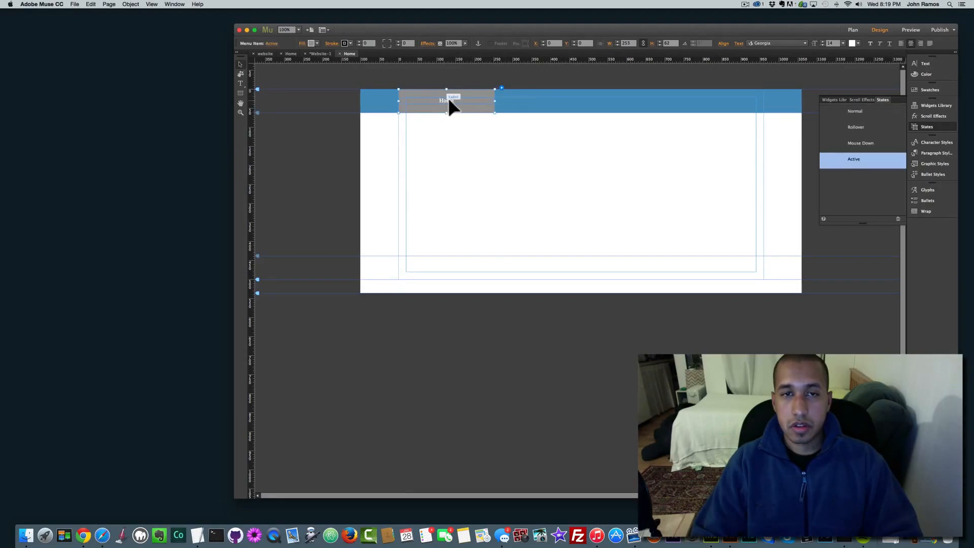
pyautogui.click(501, 87)
# Step: Set the menu type to Manual and rename the first item Home
pyautogui.click(568, 99)
pyautogui.click(571, 124)
pyautogui.click(443, 98)
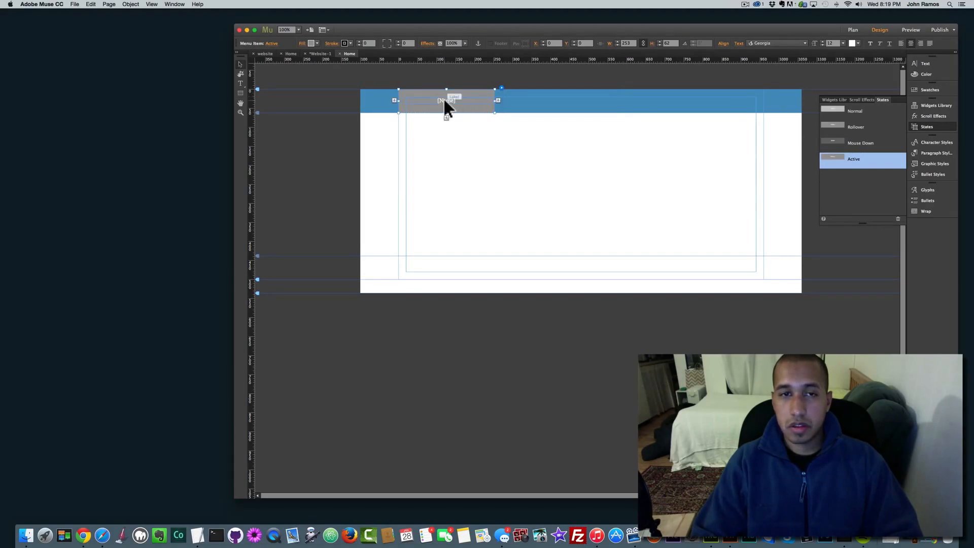
pyautogui.doubleClick(451, 97)
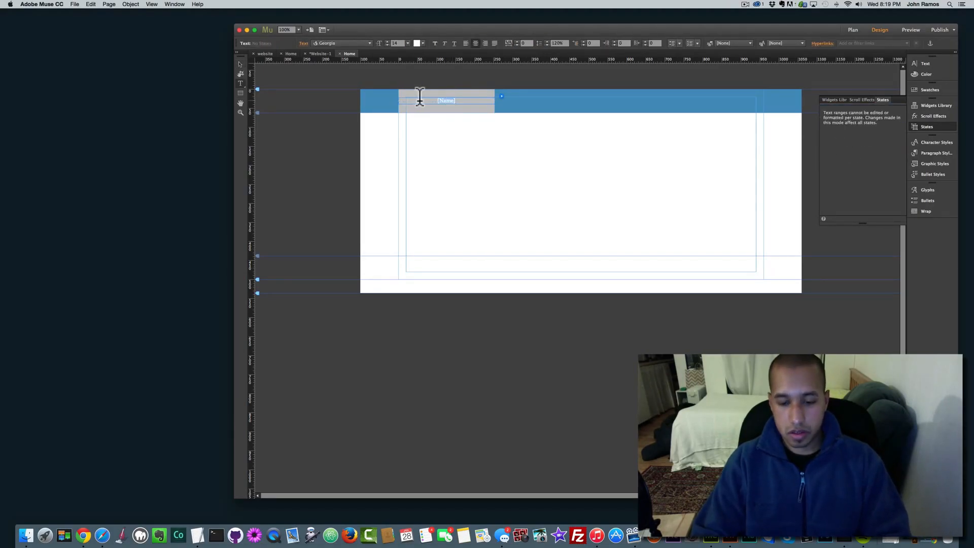
pyautogui.write('Home')
pyautogui.click(241, 64)
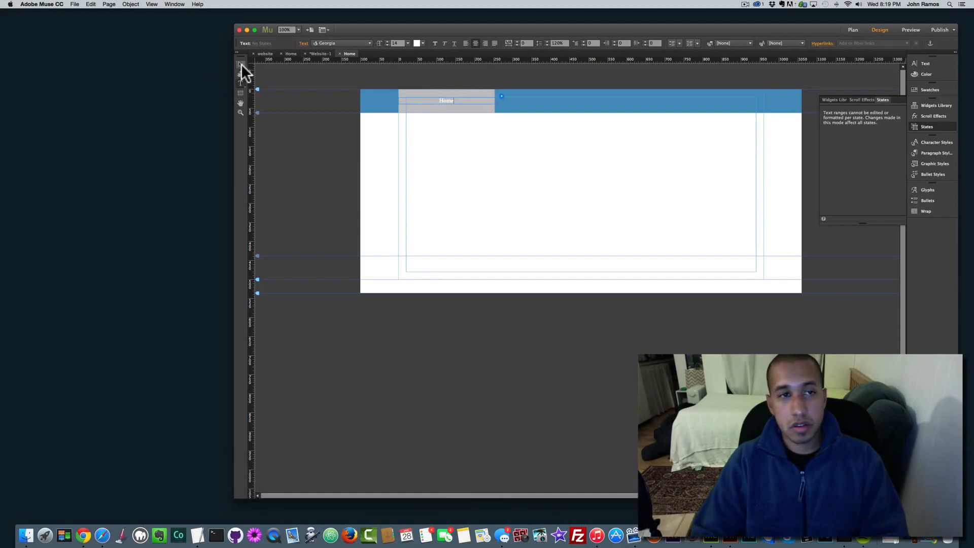
# Step: Add two more menu items and label the second one Demo
pyautogui.click(434, 95)
pyautogui.click(496, 98)
pyautogui.click(498, 100)
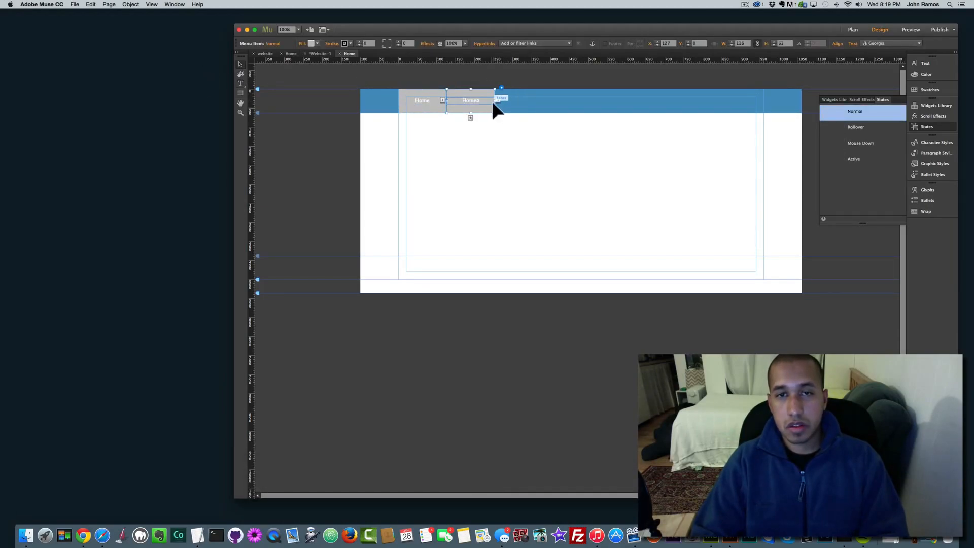
pyautogui.click(453, 100)
pyautogui.doubleClick(451, 99)
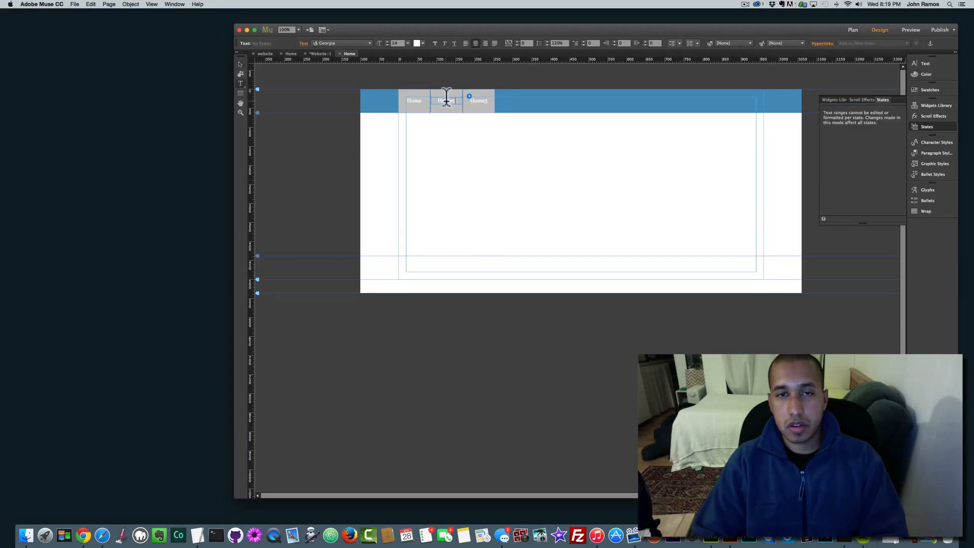
pyautogui.moveTo(454, 97); pyautogui.dragTo(403, 96)
pyautogui.write('Demo')
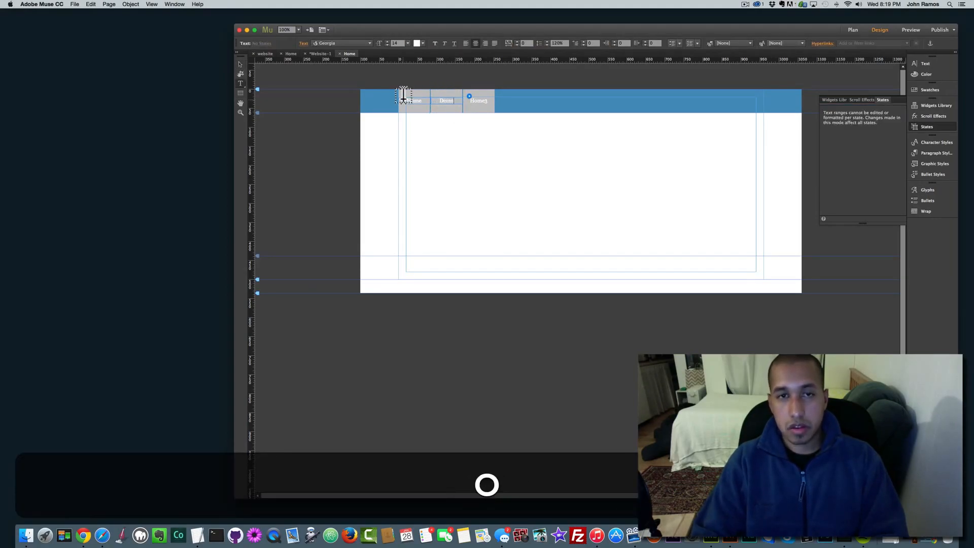
# Step: Label the third item Insights and add a fourth item labelled Careers
pyautogui.doubleClick(484, 100)
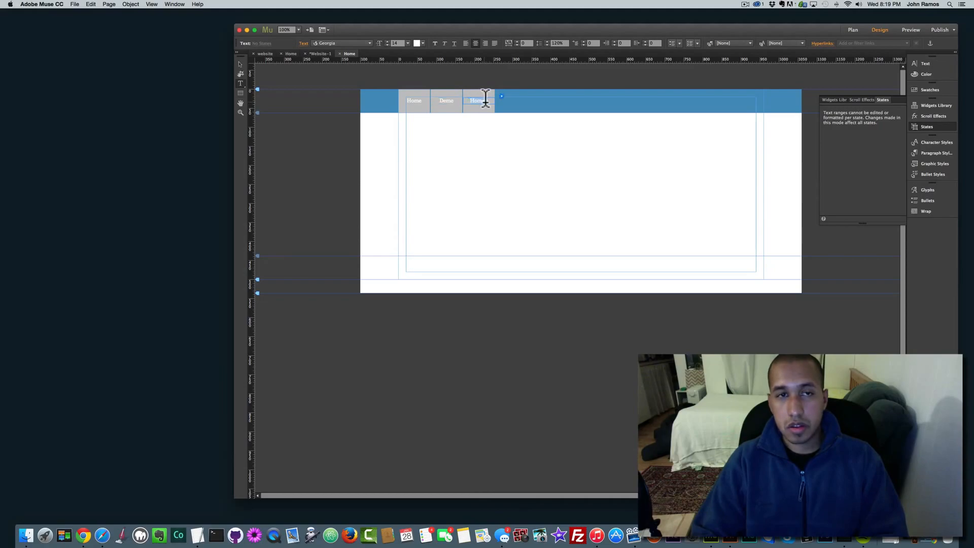
pyautogui.write('Imagh')
pyautogui.write('ts')
pyautogui.click(241, 65)
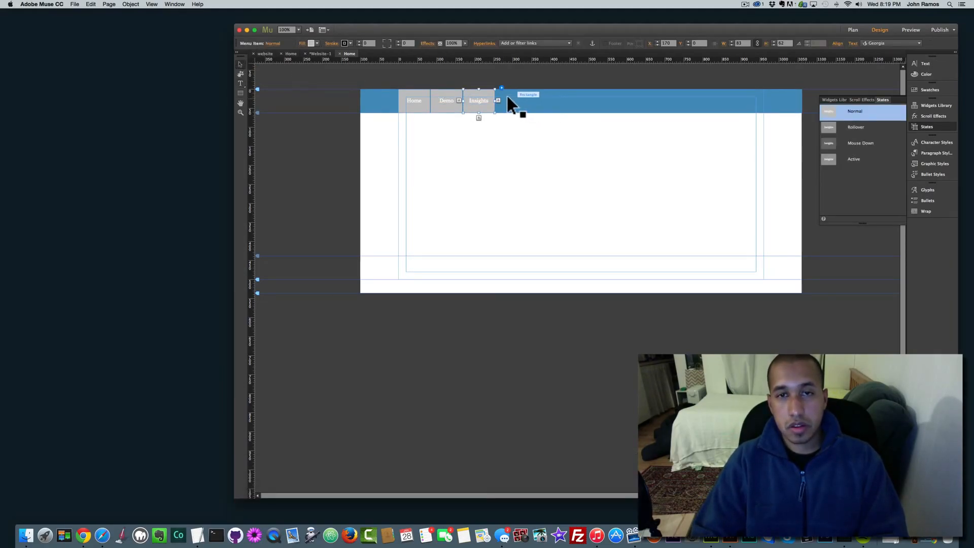
pyautogui.click(498, 100)
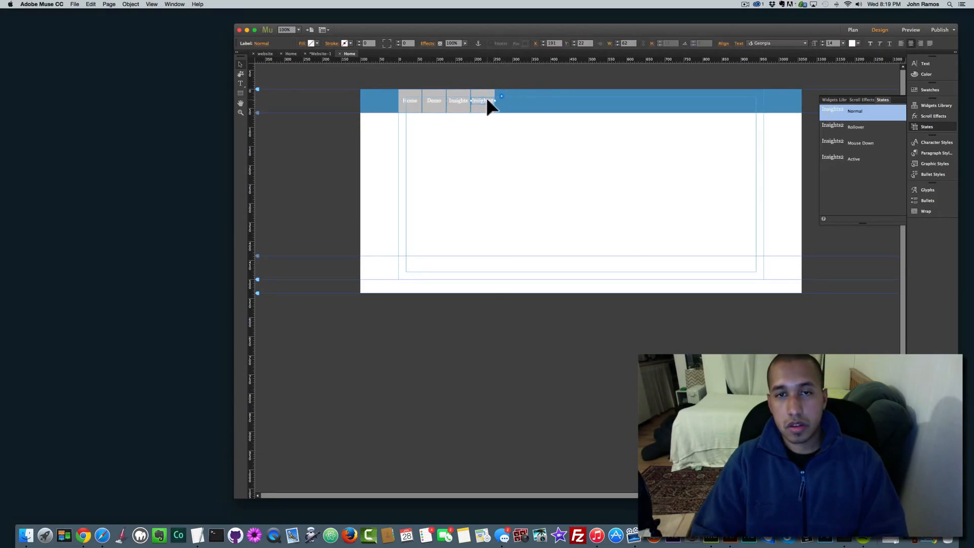
pyautogui.doubleClick(487, 100)
pyautogui.press('super+a')
pyautogui.write('Careers')
pyautogui.click(240, 64)
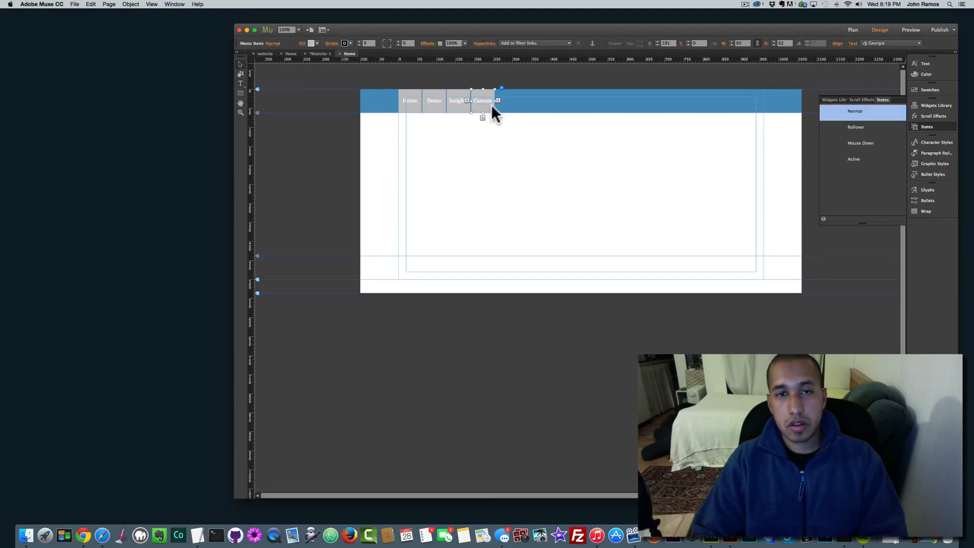
# Step: Add a fifth menu item labelled Contact and select the whole menu
pyautogui.click(497, 97)
pyautogui.doubleClick(489, 98)
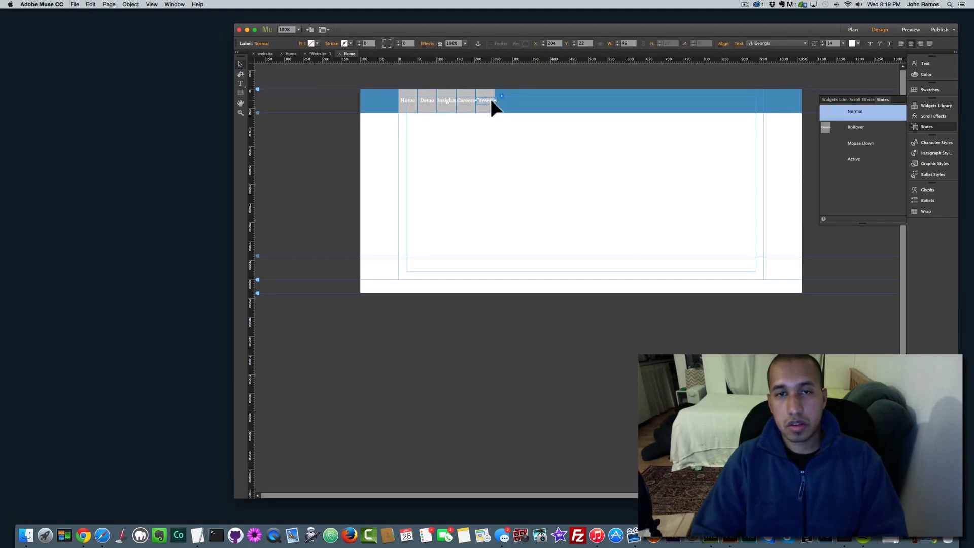
pyautogui.doubleClick(488, 101)
pyautogui.press('super+a')
pyautogui.write('Contact')
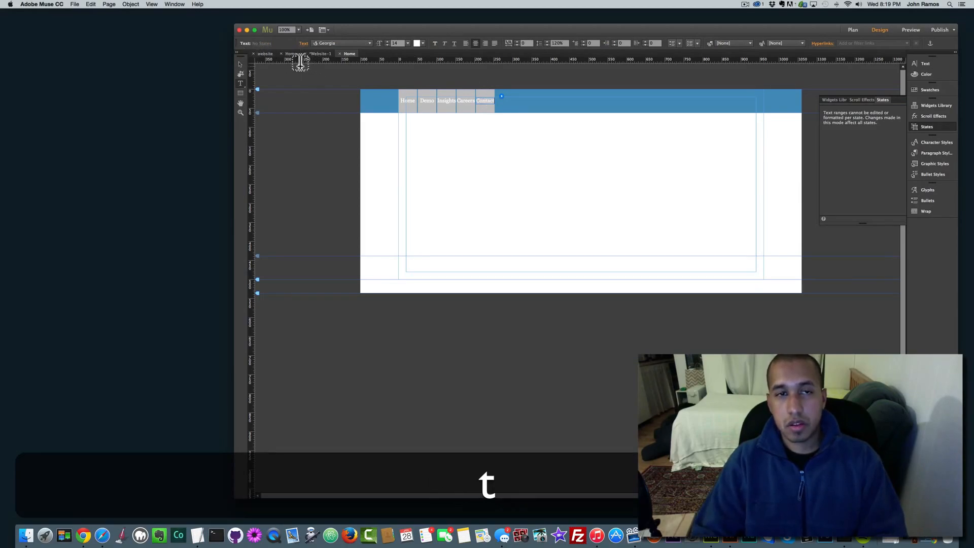
pyautogui.click(240, 64)
pyautogui.click(501, 110)
pyautogui.click(487, 107)
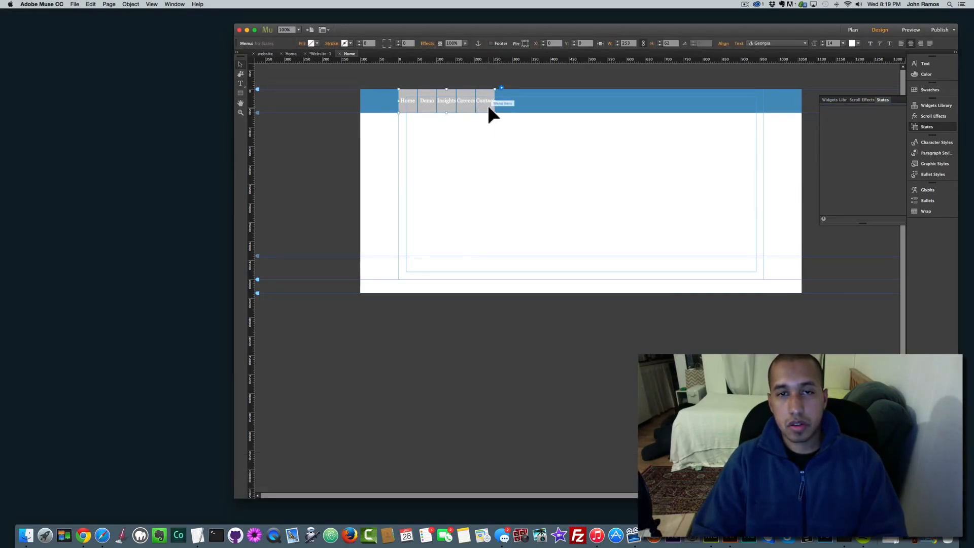
# Step: Stretch the menu across the full header and set its labels to Josefin Sans Semibold
pyautogui.moveTo(495, 100); pyautogui.dragTo(764, 107)
pyautogui.click(433, 100)
pyautogui.doubleClick(436, 100)
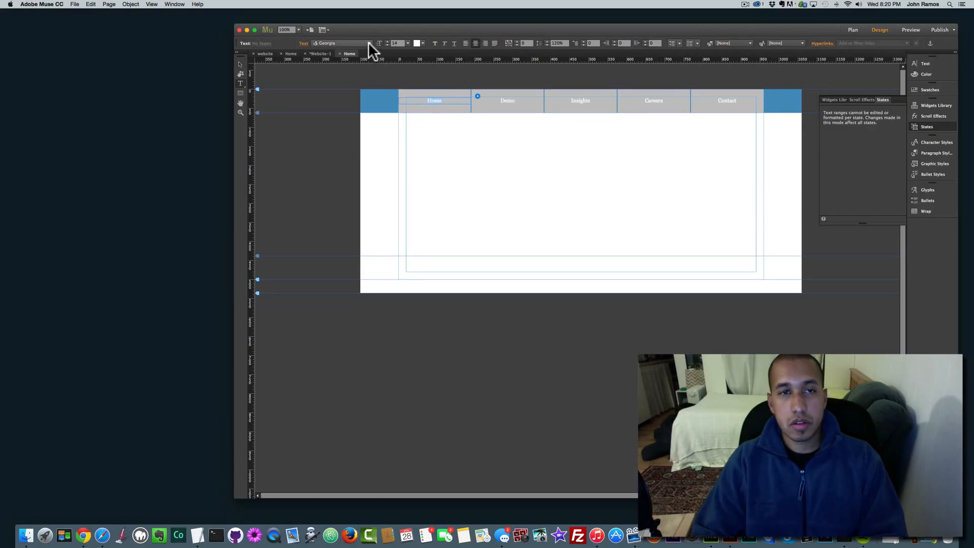
pyautogui.click(369, 43)
pyautogui.click(363, 85)
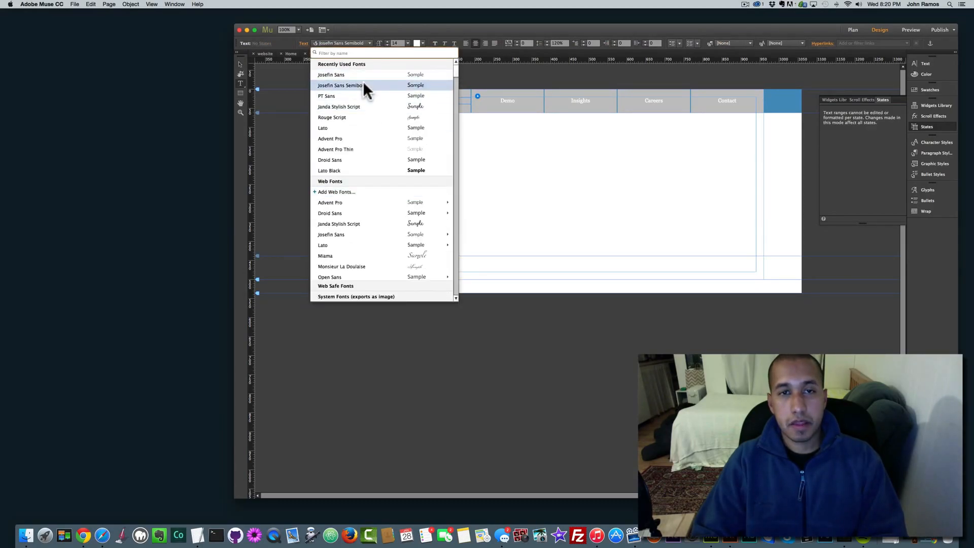
# Step: Set the menu label size to 24 after briefly trying 30
pyautogui.click(407, 42)
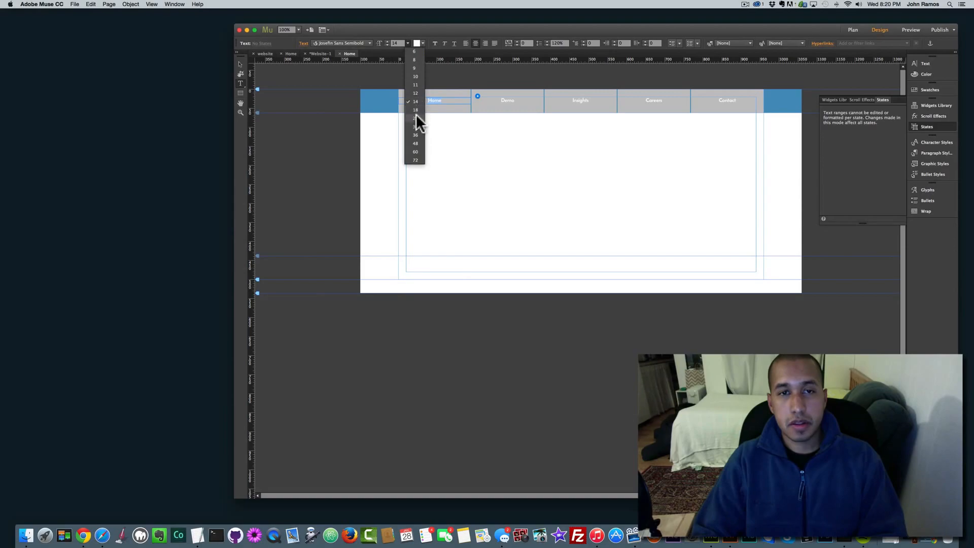
pyautogui.click(416, 117)
pyautogui.click(407, 43)
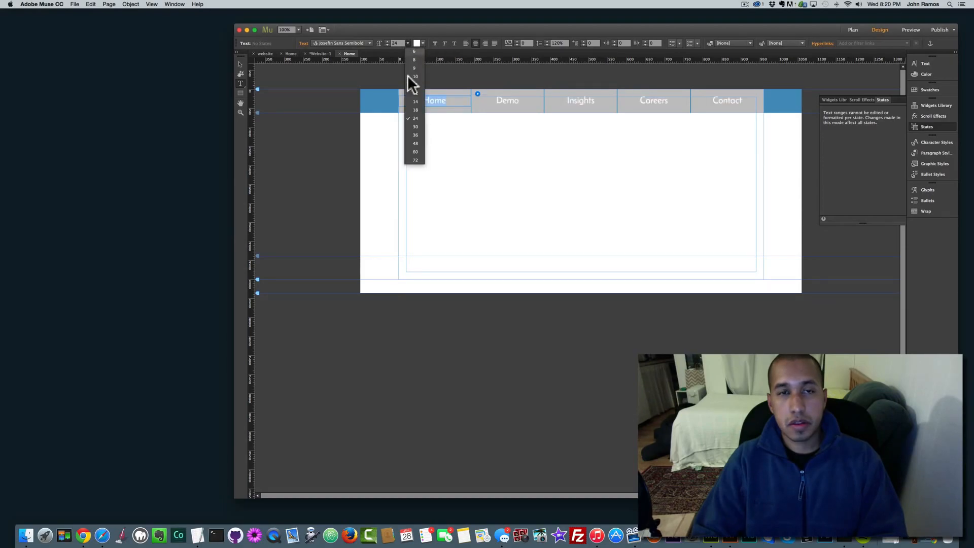
pyautogui.click(415, 126)
pyautogui.click(408, 43)
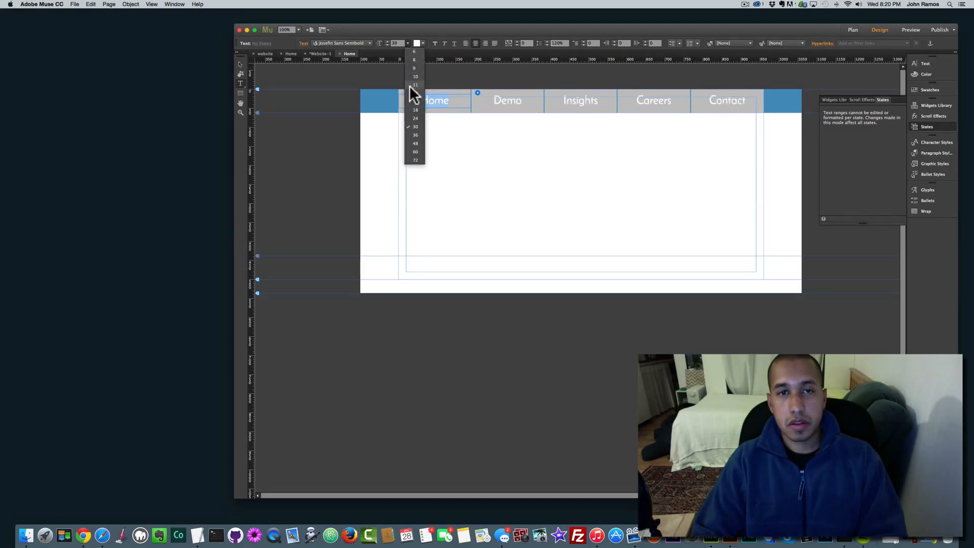
pyautogui.click(413, 117)
pyautogui.click(420, 42)
pyautogui.click(417, 30)
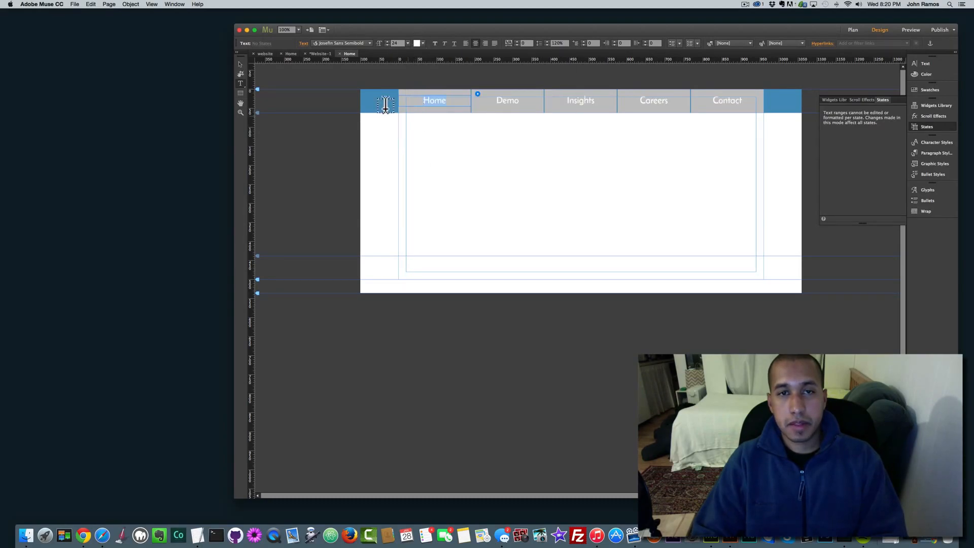
pyautogui.click(241, 65)
# Step: Fill the menu items blue and give their Rollover state a dark blue fill
pyautogui.click(316, 43)
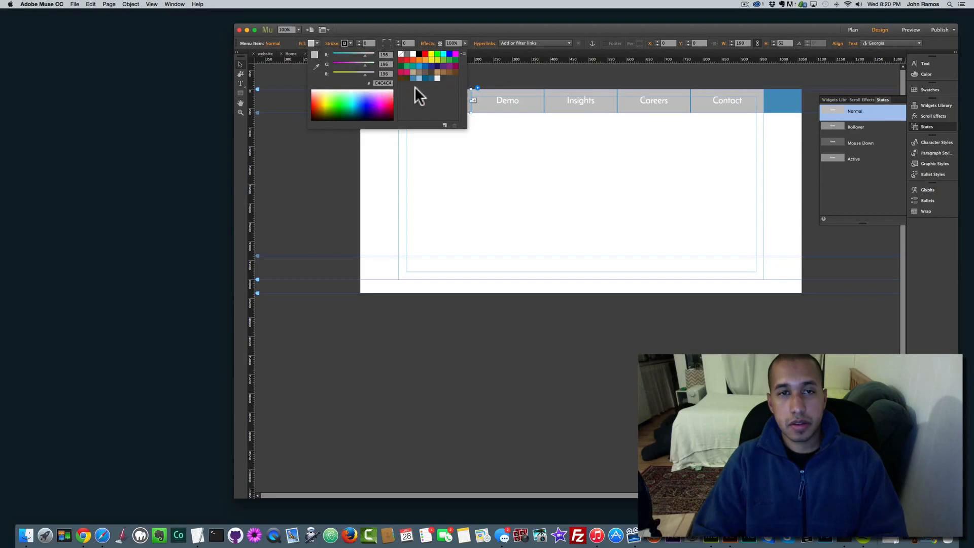
pyautogui.click(413, 76)
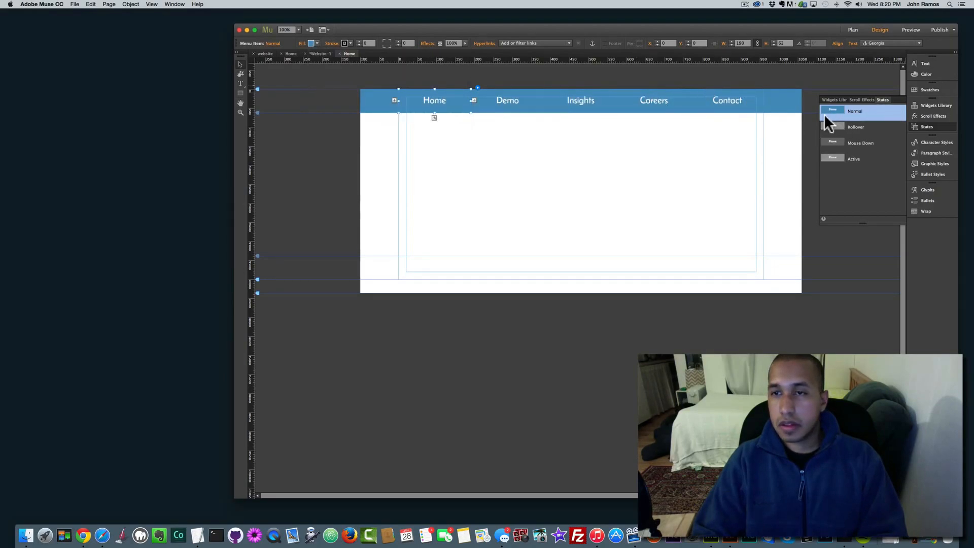
pyautogui.click(850, 126)
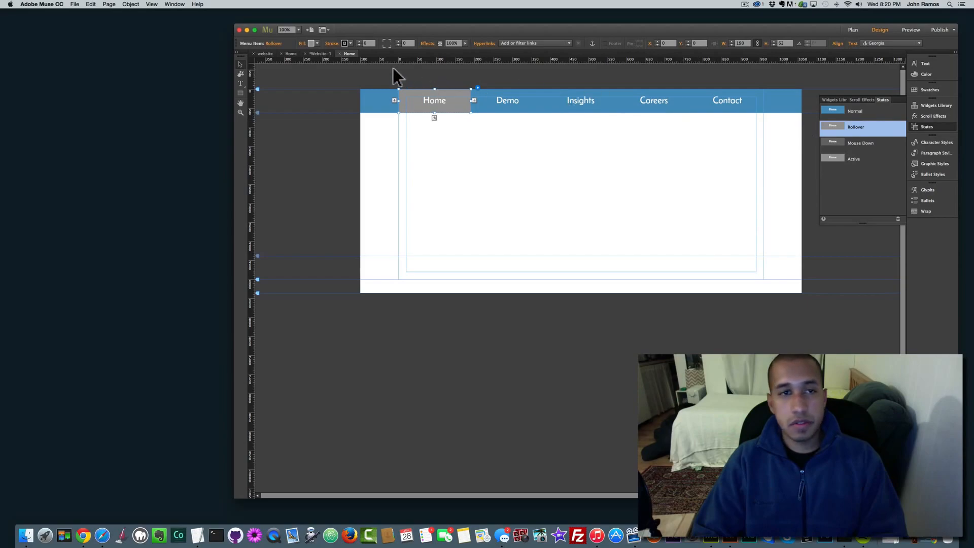
pyautogui.click(318, 43)
pyautogui.click(425, 77)
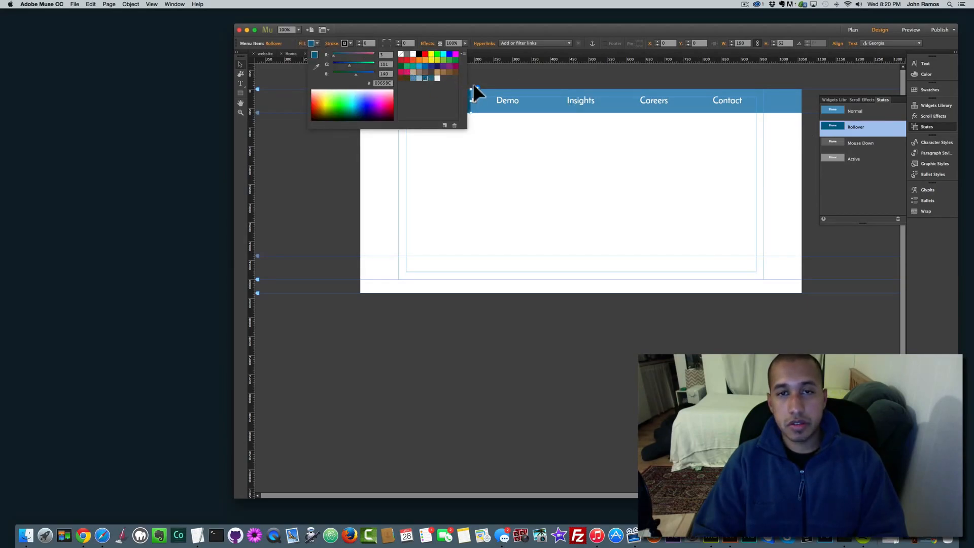
pyautogui.click(858, 148)
# Step: Give the Mouse Down and Active states the dark blue 03658C fill
pyautogui.click(865, 143)
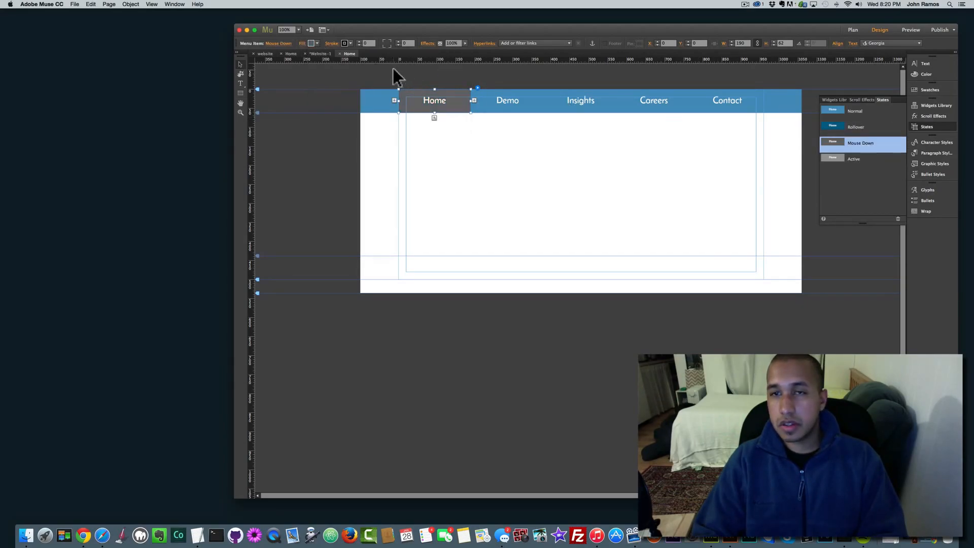
pyautogui.click(312, 42)
pyautogui.click(425, 77)
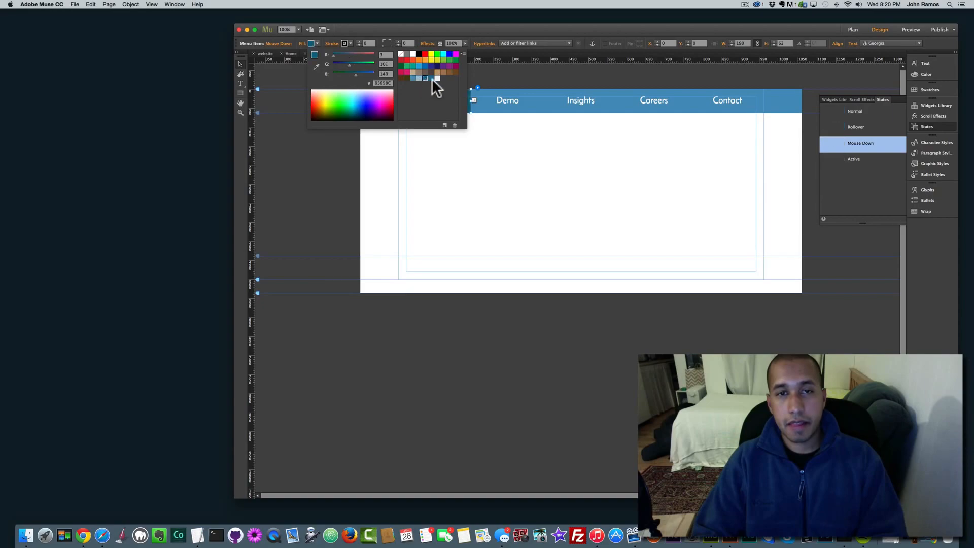
pyautogui.click(844, 154)
pyautogui.click(845, 156)
pyautogui.click(312, 43)
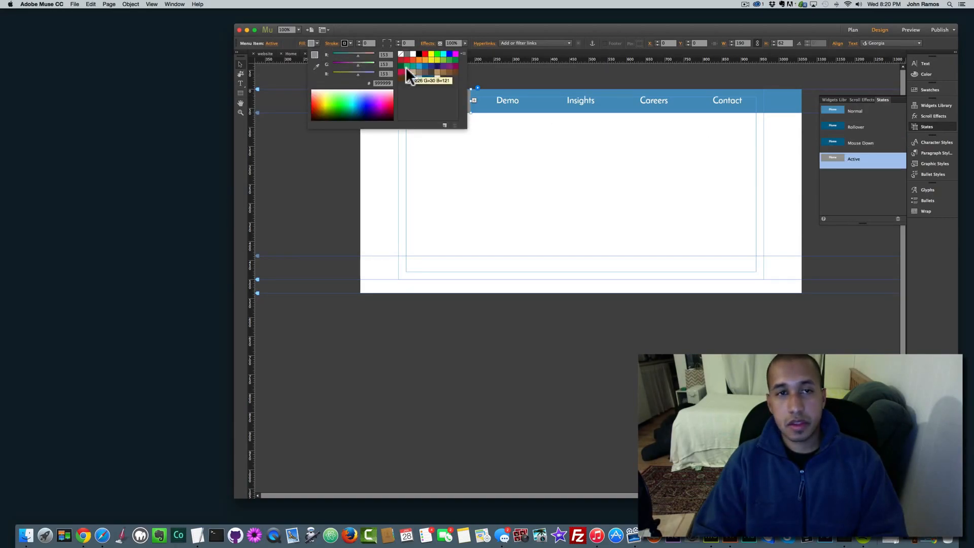
pyautogui.click(412, 78)
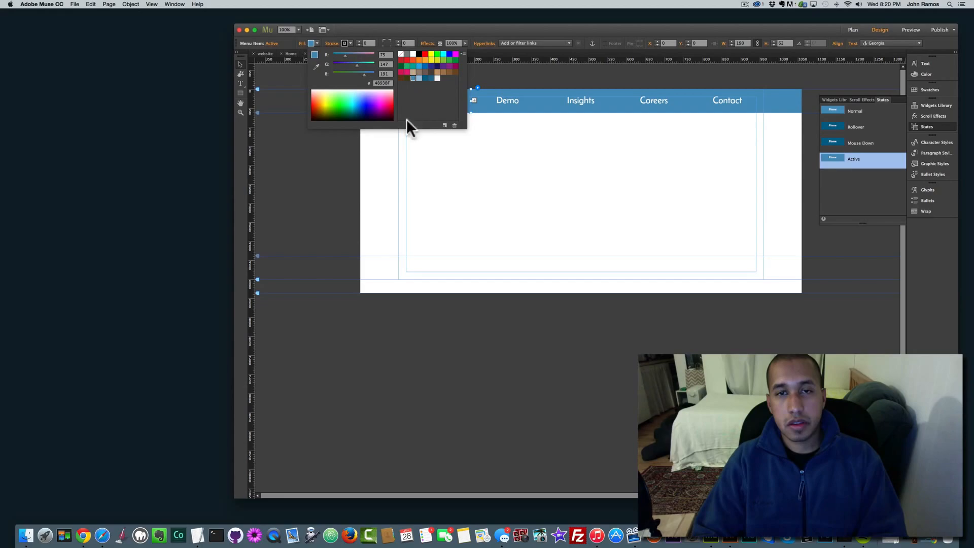
pyautogui.click(426, 78)
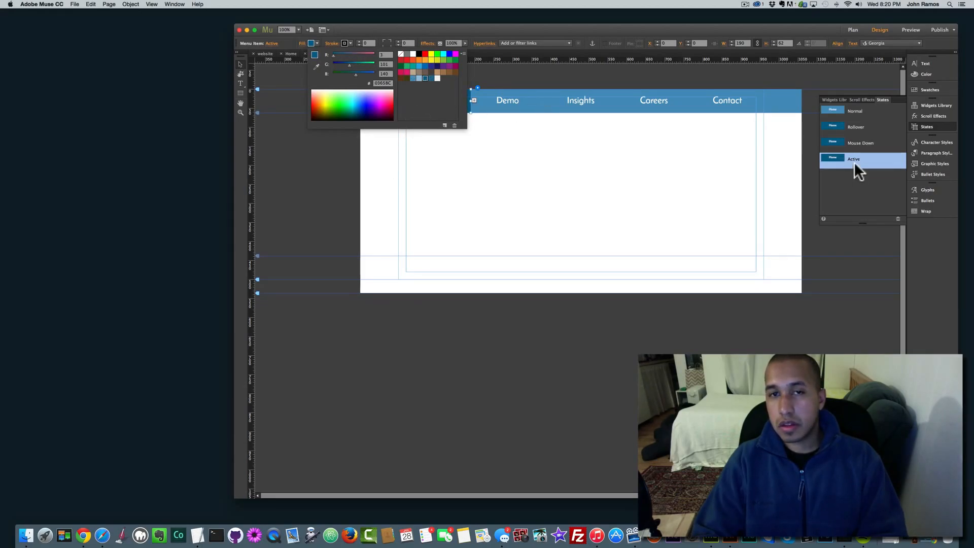
# Step: Check the Mouse Down and Rollover state fills, then deselect the Home item
pyautogui.click(848, 142)
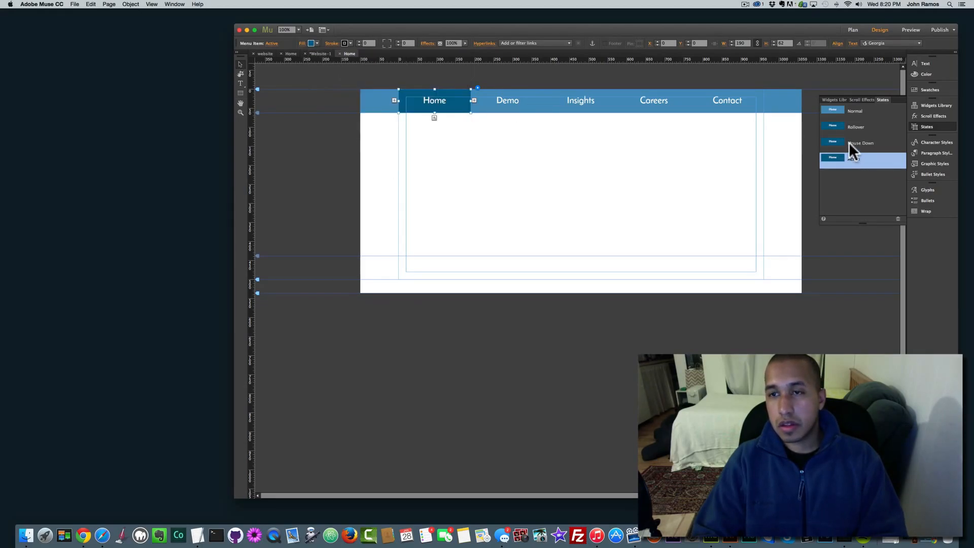
pyautogui.click(317, 44)
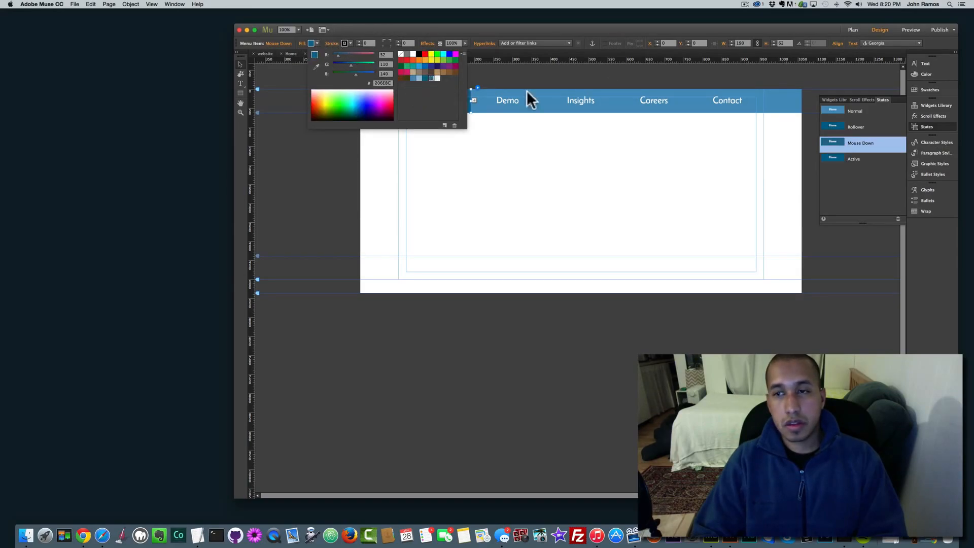
pyautogui.click(857, 128)
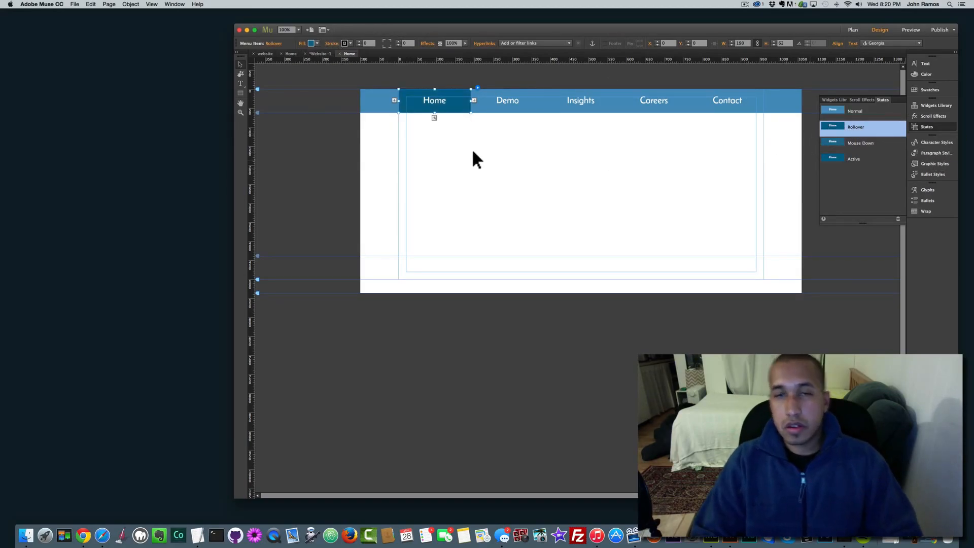
pyautogui.click(328, 144)
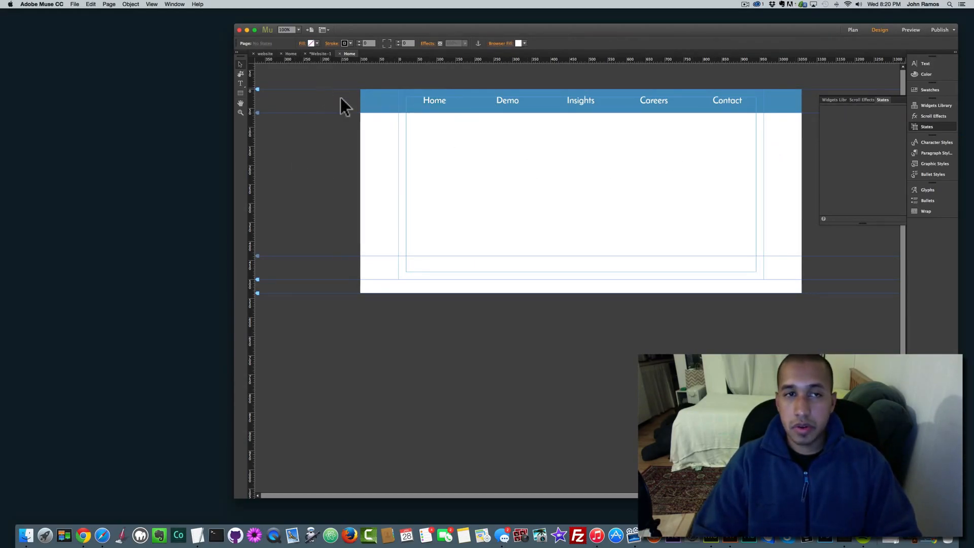
# Step: Draw a 1160 × 600 rectangle under the menu bar and stretch it to browser width
pyautogui.click(241, 93)
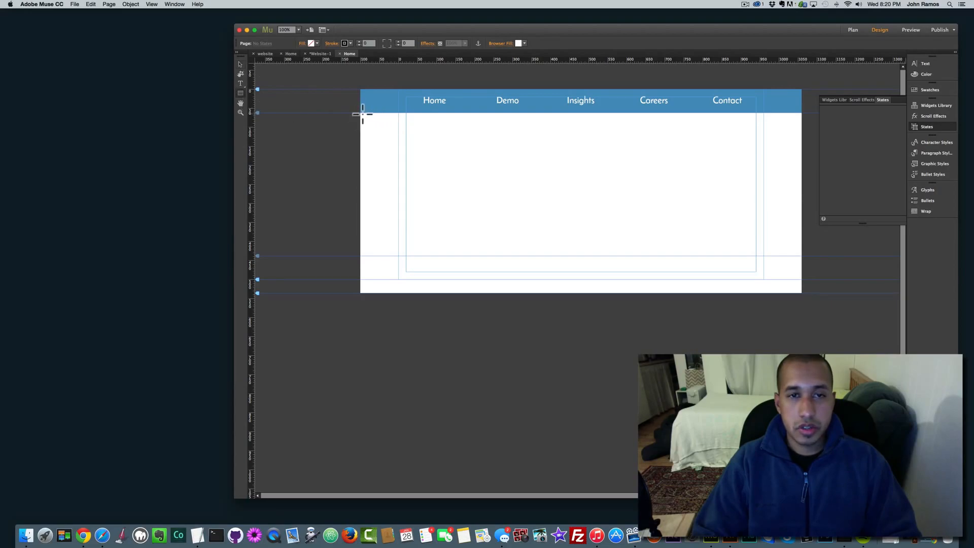
pyautogui.moveTo(360, 113)
pyautogui.mouseDown()
pyautogui.moveTo(415, 162)
pyautogui.moveTo(714, 282)
pyautogui.moveTo(798, 323)
pyautogui.moveTo(797, 341)
pyautogui.mouseUp()
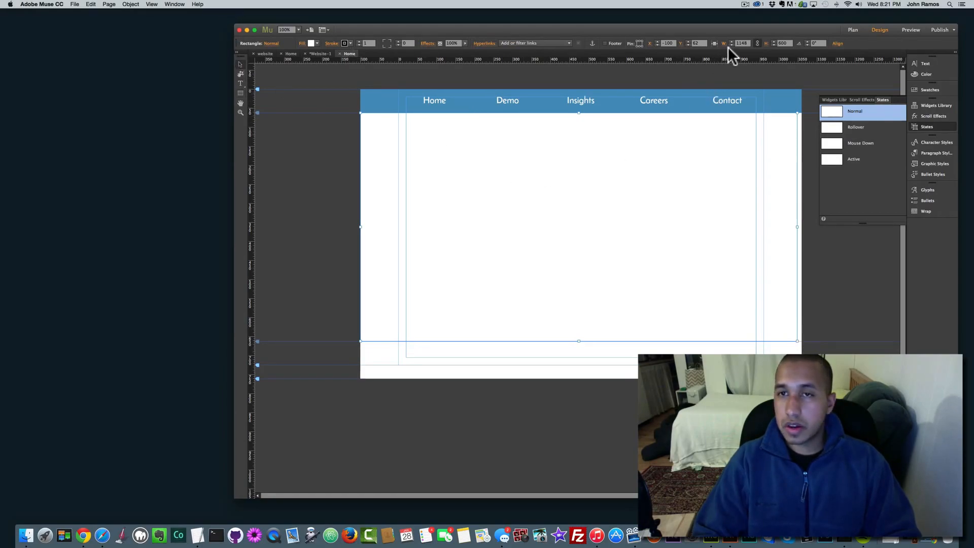
pyautogui.click(715, 43)
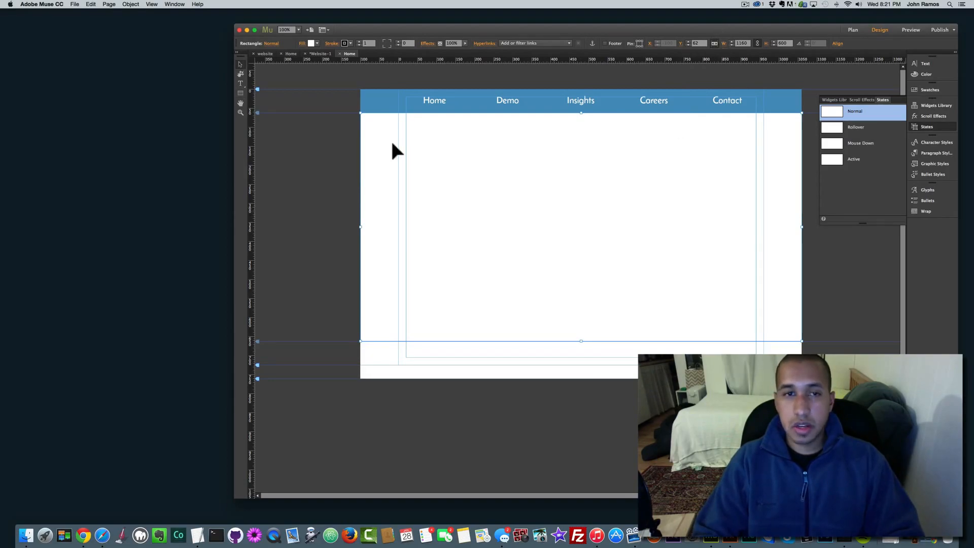
# Step: Fill the rectangle with the image muse-for-you-business-landing-main-page-1.jpg
pyautogui.click(310, 44)
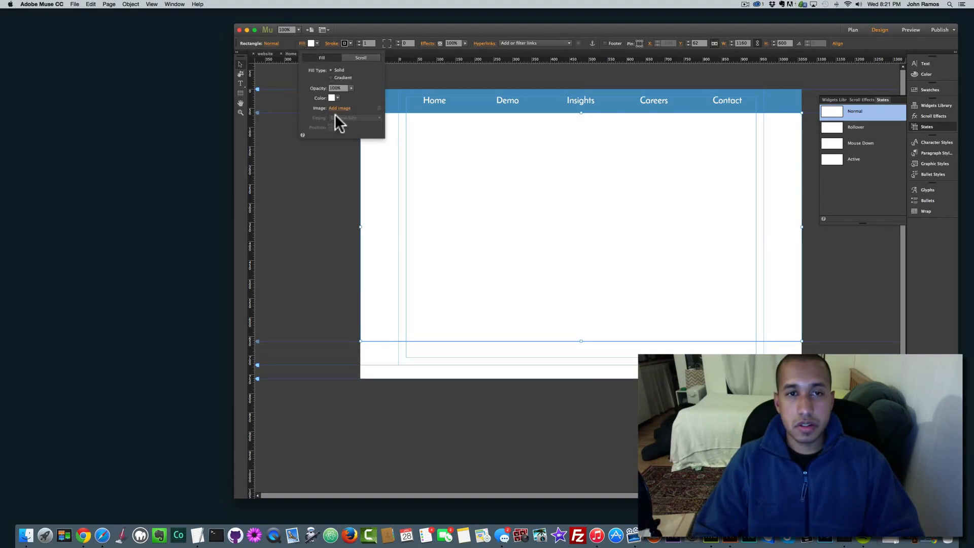
pyautogui.click(338, 108)
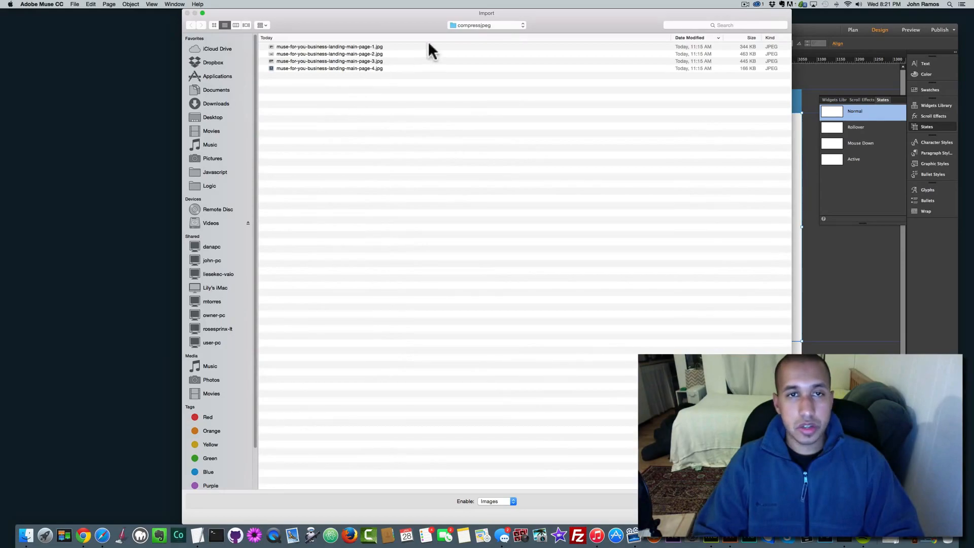
pyautogui.click(355, 46)
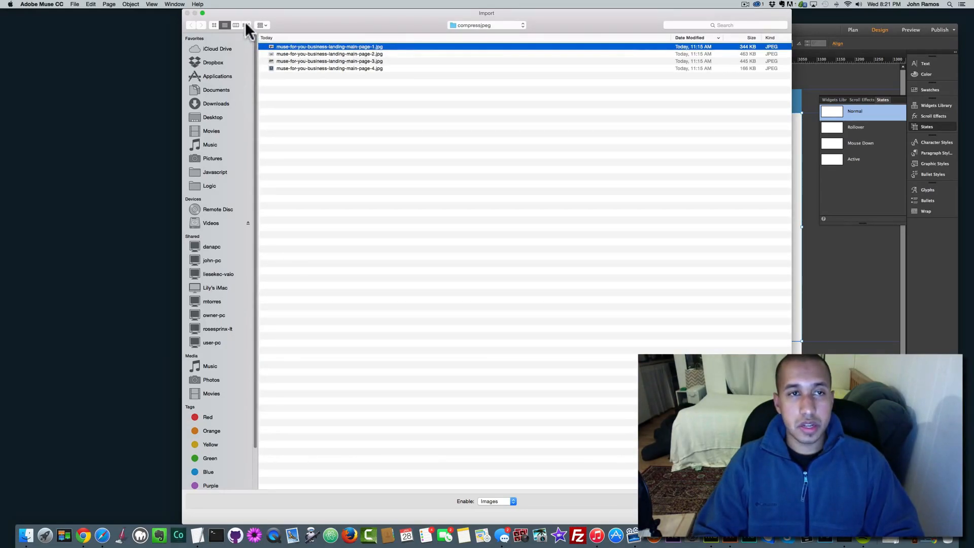
pyautogui.click(213, 25)
pyautogui.doubleClick(282, 60)
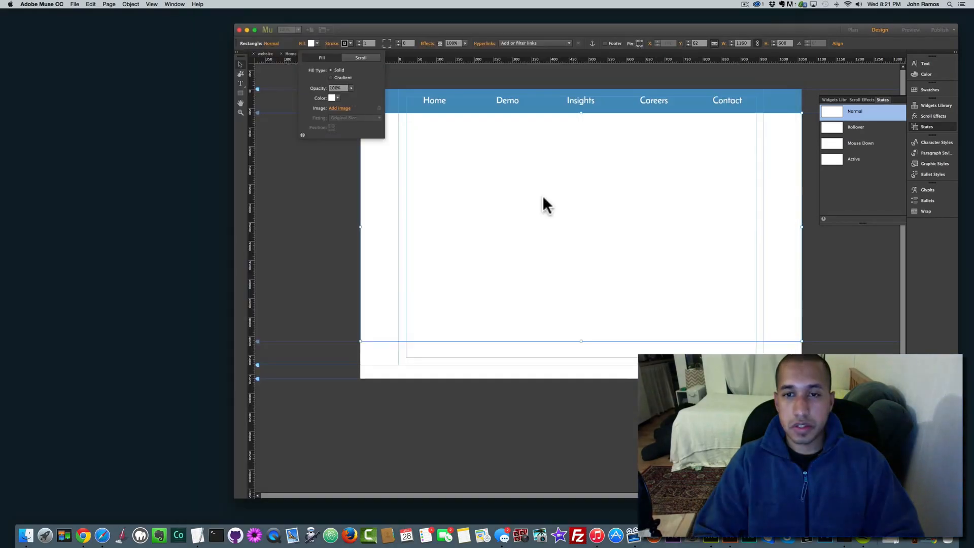
# Step: Set the photo fitting to Scale To Fill with a top Position anchor
pyautogui.click(346, 118)
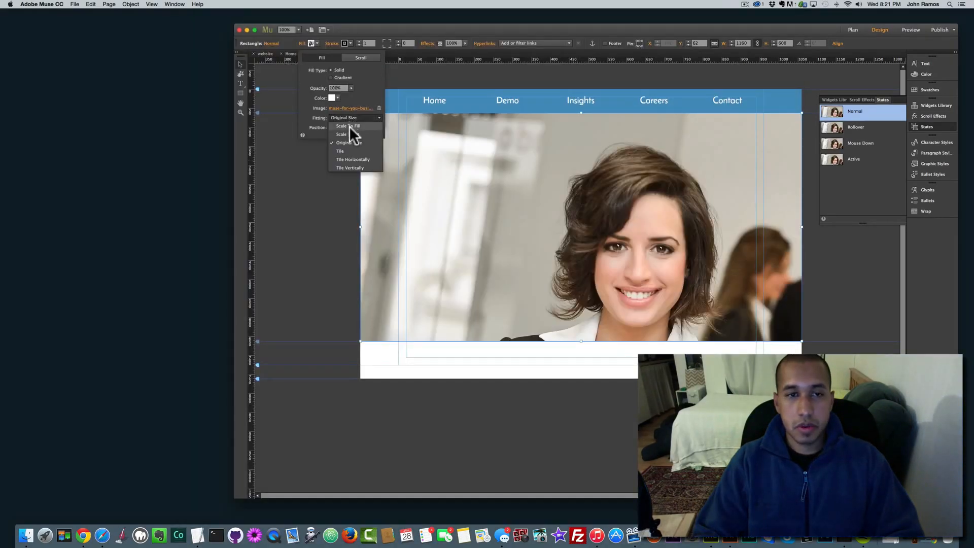
pyautogui.click(349, 134)
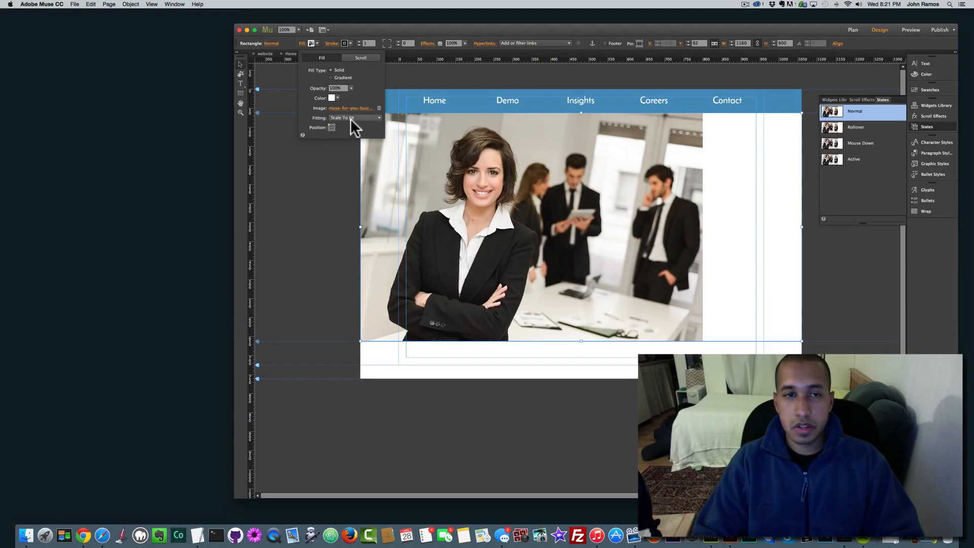
pyautogui.click(350, 118)
pyautogui.click(349, 126)
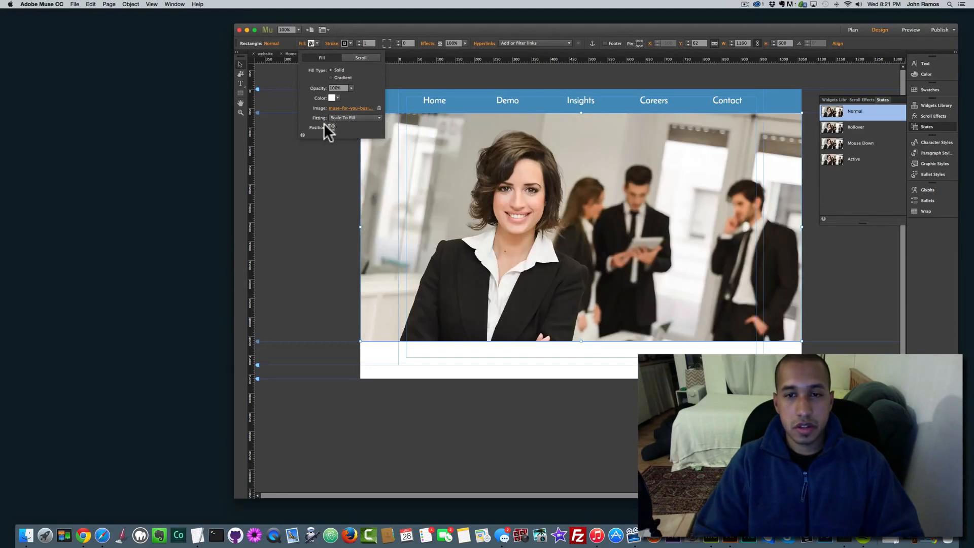
pyautogui.click(331, 126)
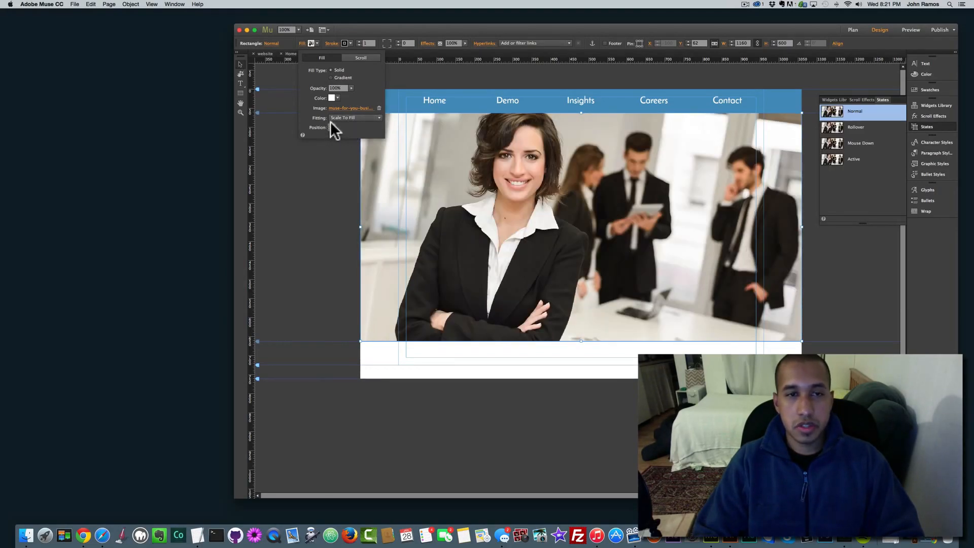
pyautogui.click(330, 123)
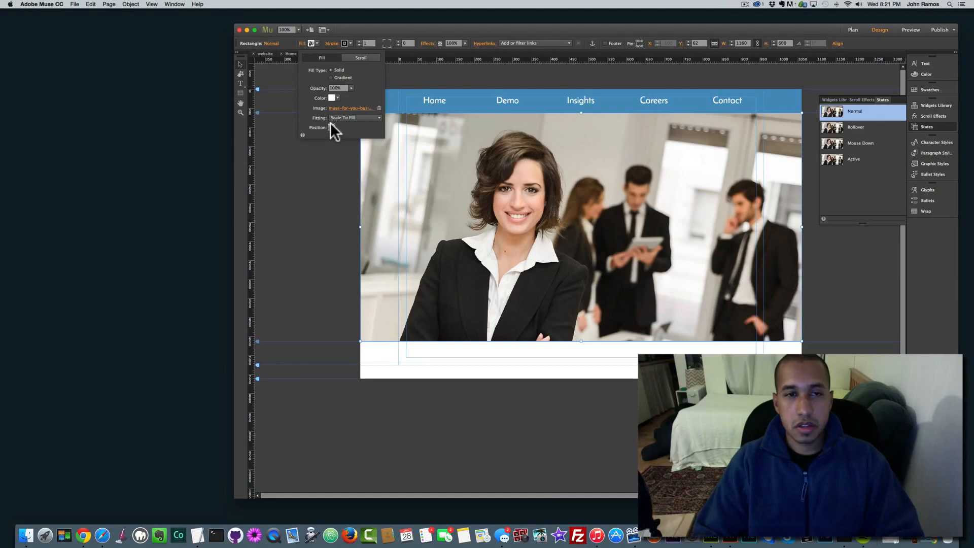
pyautogui.click(311, 194)
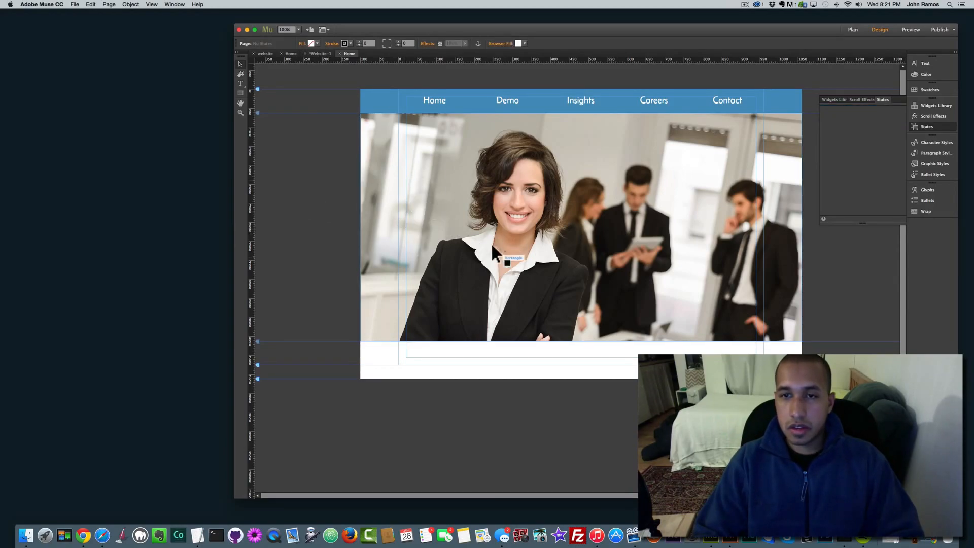
pyautogui.click(378, 102)
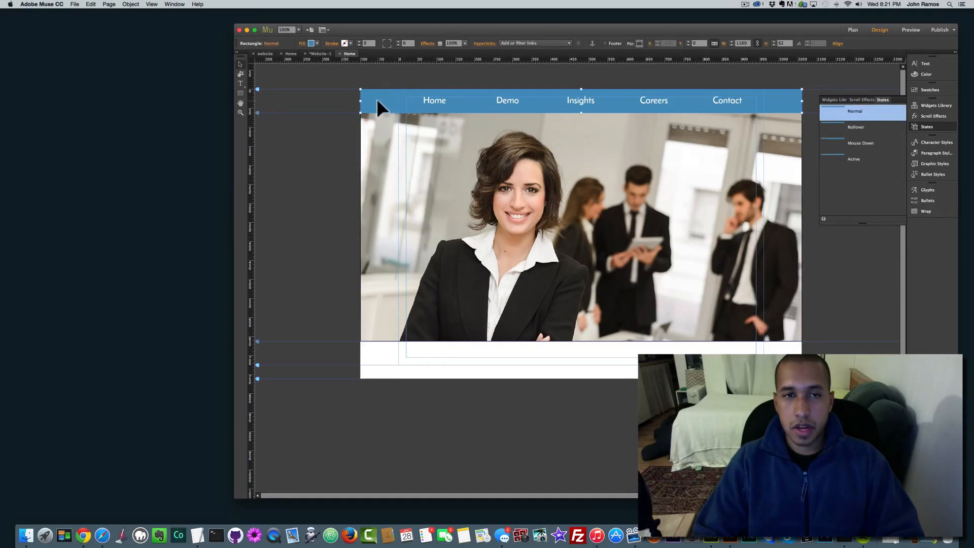
pyautogui.click(376, 130)
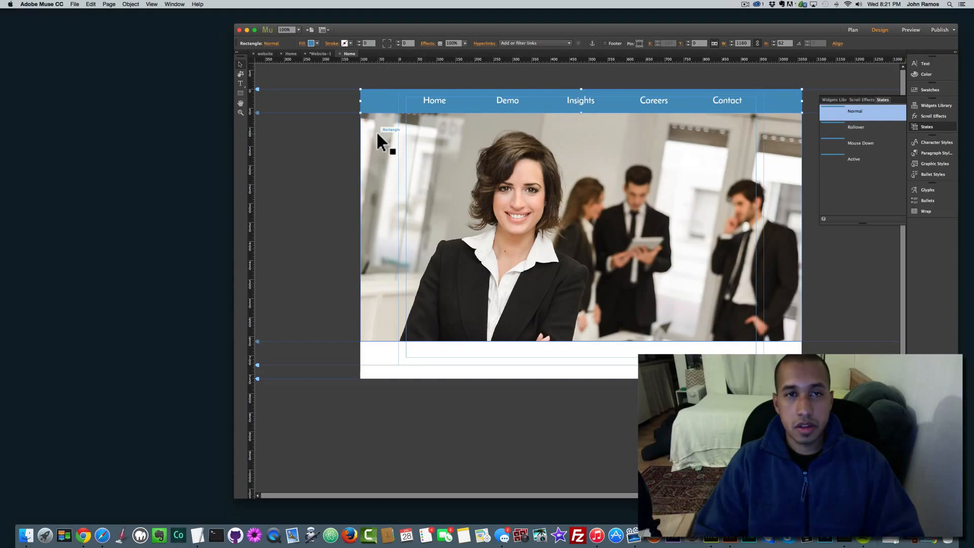
pyautogui.click(345, 43)
# Step: Paste a copy of the blue menu bar and move it just below the hero photo
pyautogui.click(305, 196)
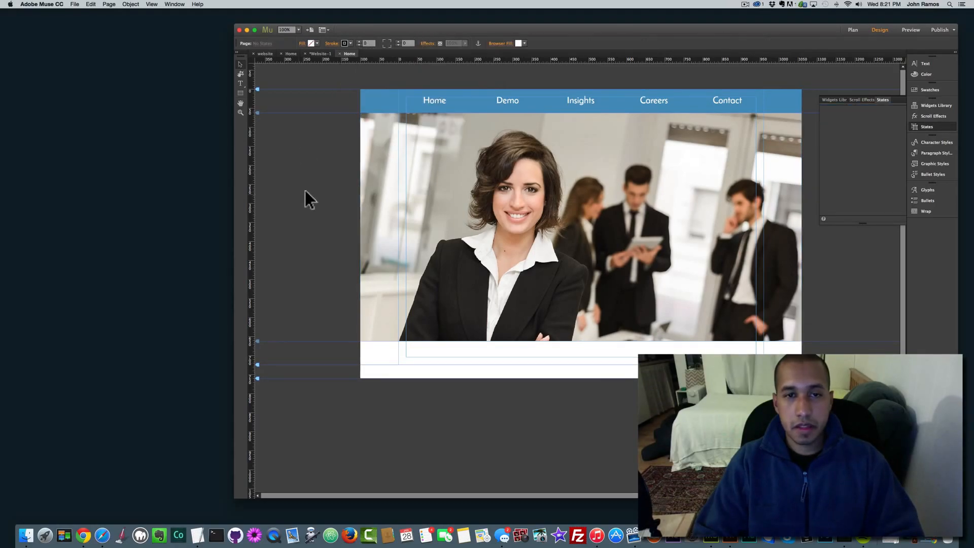
pyautogui.click(373, 95)
pyautogui.press('super+v')
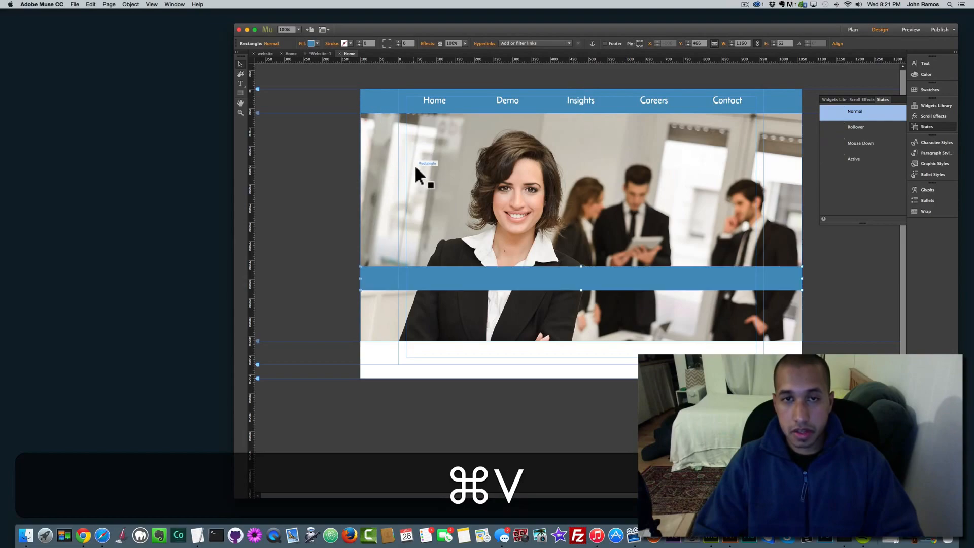
pyautogui.moveTo(488, 287); pyautogui.dragTo(488, 341)
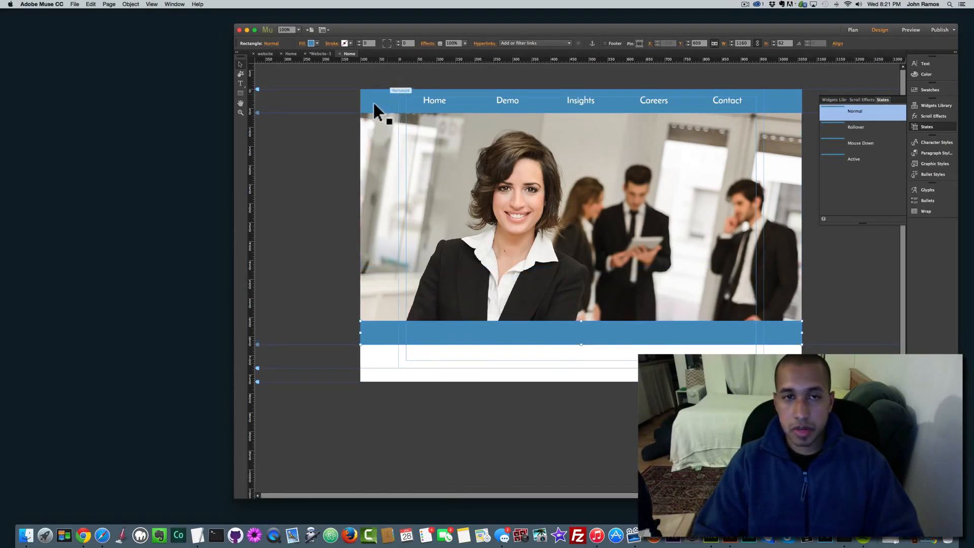
pyautogui.moveTo(565, 336); pyautogui.dragTo(562, 356)
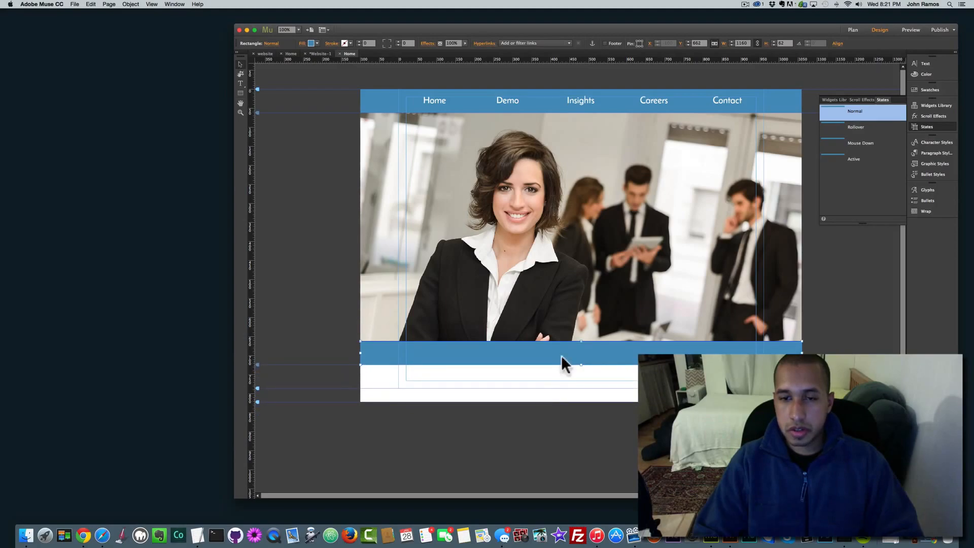
pyautogui.click(349, 232)
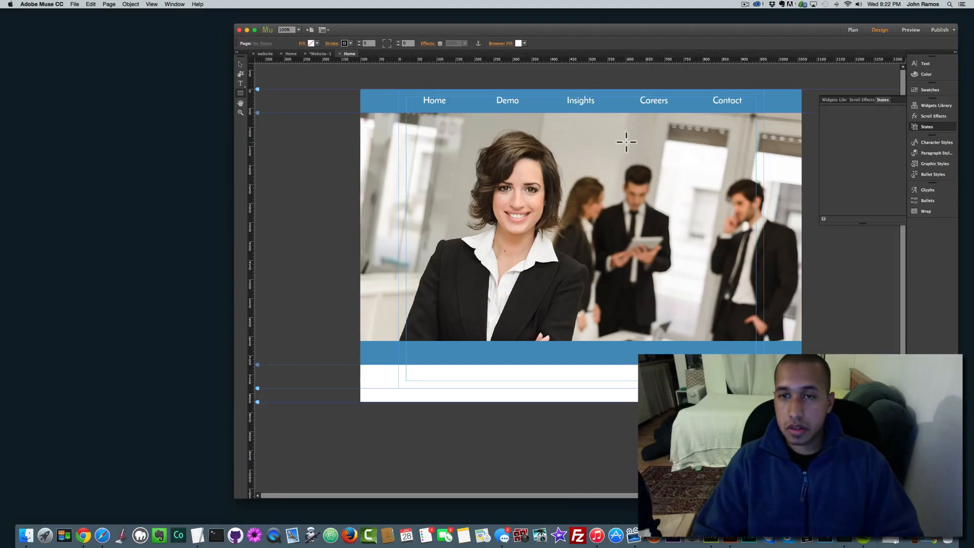
# Step: Draw a white box over the photo's right side with 50 corner radius and no outline
pyautogui.moveTo(623, 141)
pyautogui.mouseDown()
pyautogui.moveTo(731, 264)
pyautogui.moveTo(748, 312)
pyautogui.mouseUp()
pyautogui.click(240, 64)
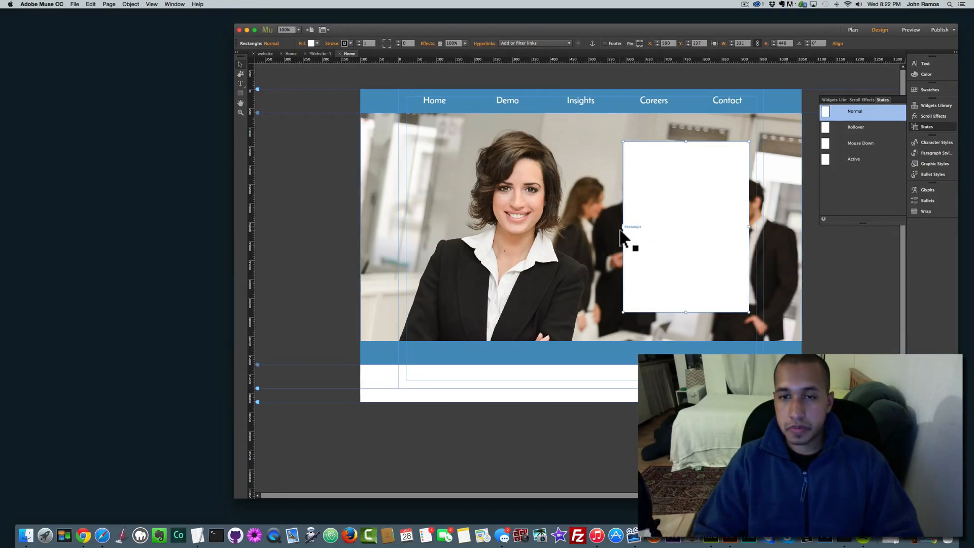
pyautogui.moveTo(623, 227); pyautogui.dragTo(615, 228)
pyautogui.moveTo(677, 216)
pyautogui.mouseDown()
pyautogui.moveTo(664, 231)
pyautogui.moveTo(672, 227)
pyautogui.mouseUp()
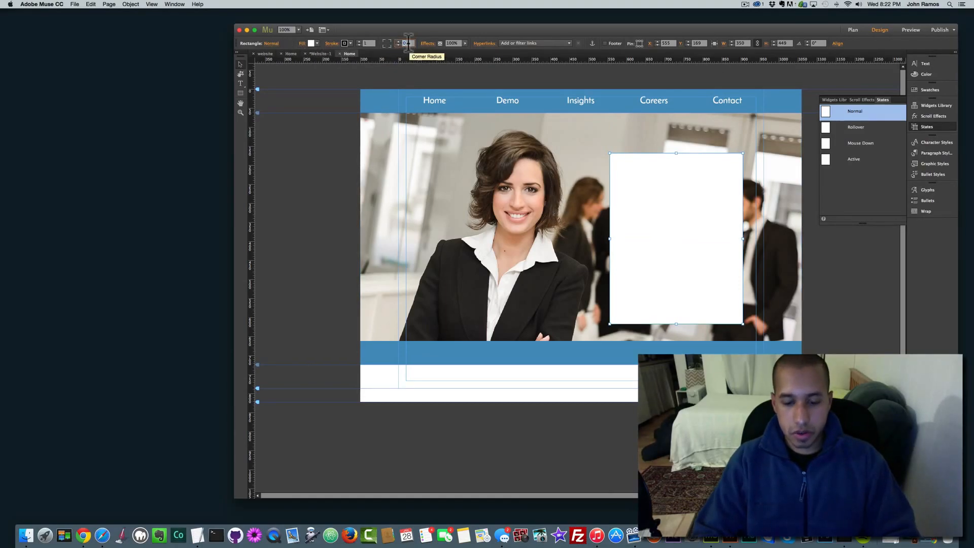
pyautogui.write('50')
pyautogui.press('Return')
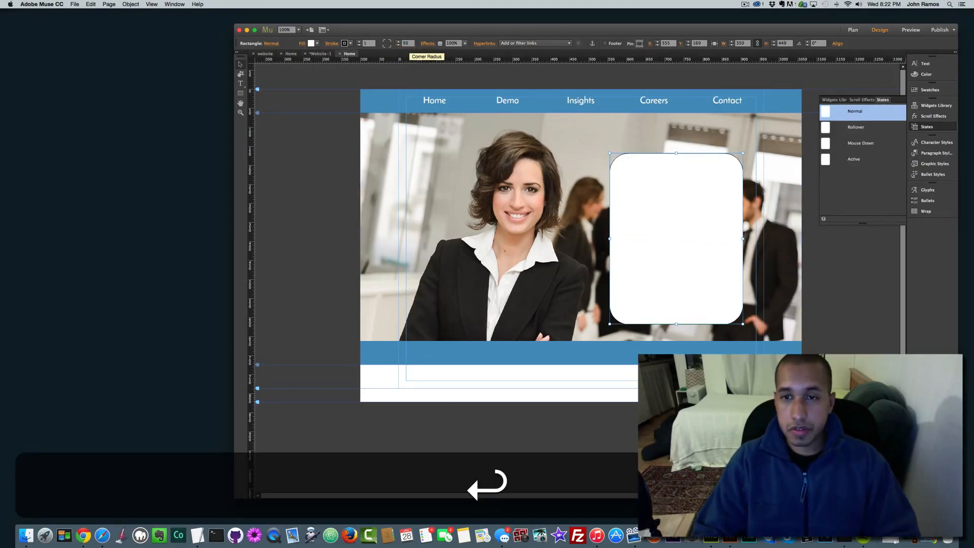
pyautogui.click(347, 43)
pyautogui.click(434, 53)
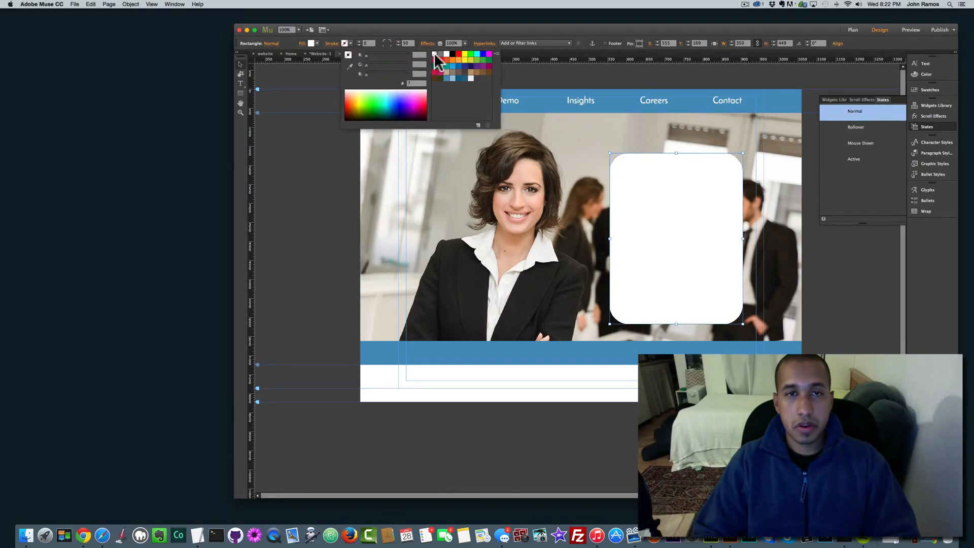
pyautogui.click(315, 136)
# Step: Insert a Simple Contact form inside the white box and delete its Message field
pyautogui.click(131, 5)
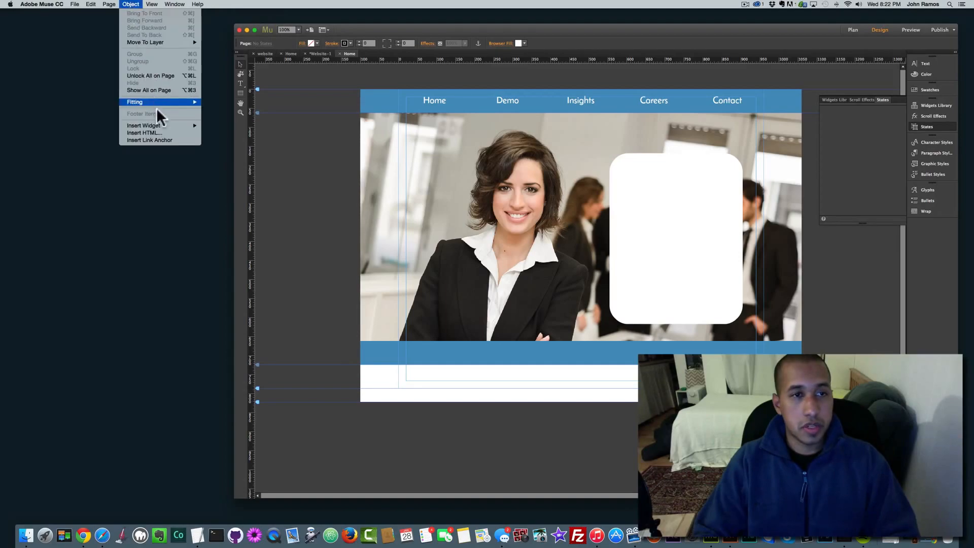
pyautogui.moveTo(187, 125)
pyautogui.moveTo(226, 161)
pyautogui.moveTo(225, 141)
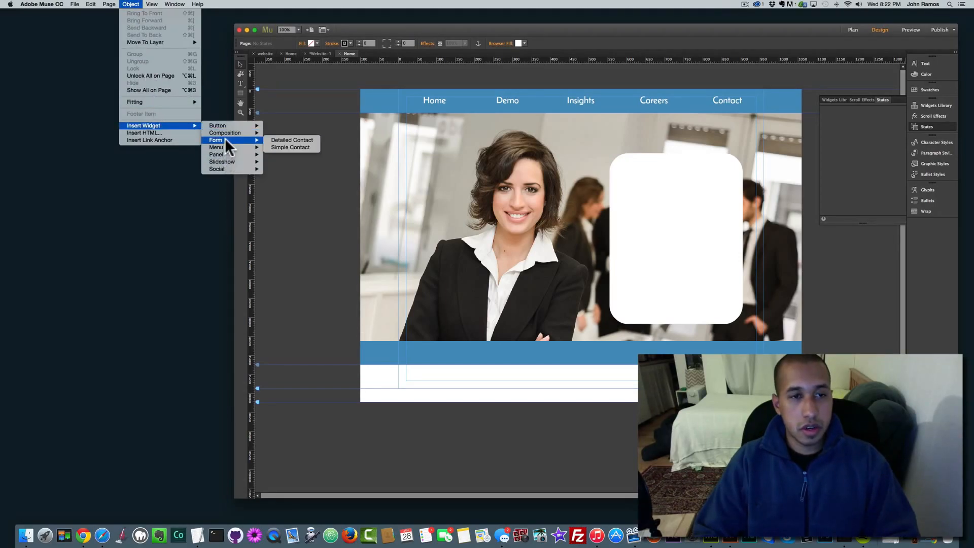
pyautogui.click(290, 147)
pyautogui.click(669, 200)
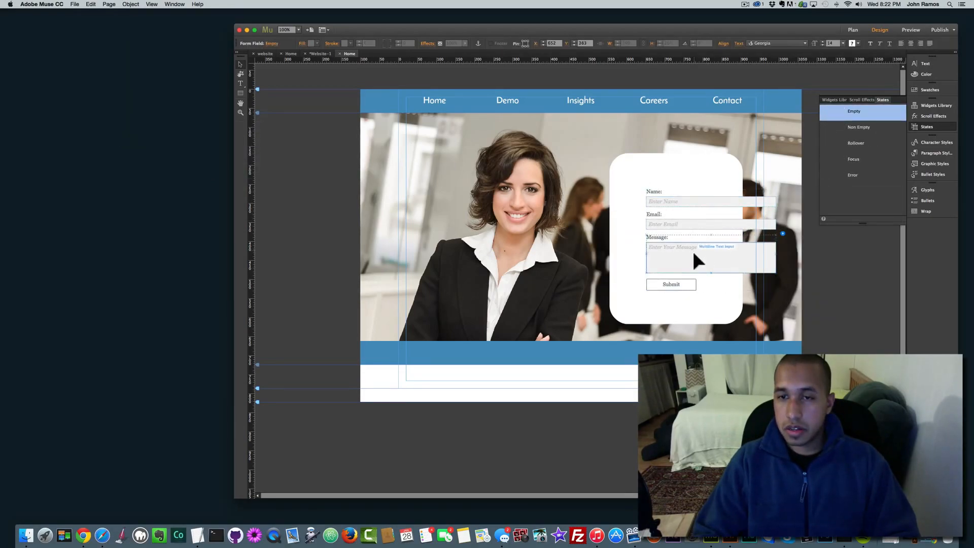
pyautogui.click(689, 252)
pyautogui.press('BackSpace')
# Step: Delete the Name and Email labels and reposition the two input fields
pyautogui.click(681, 197)
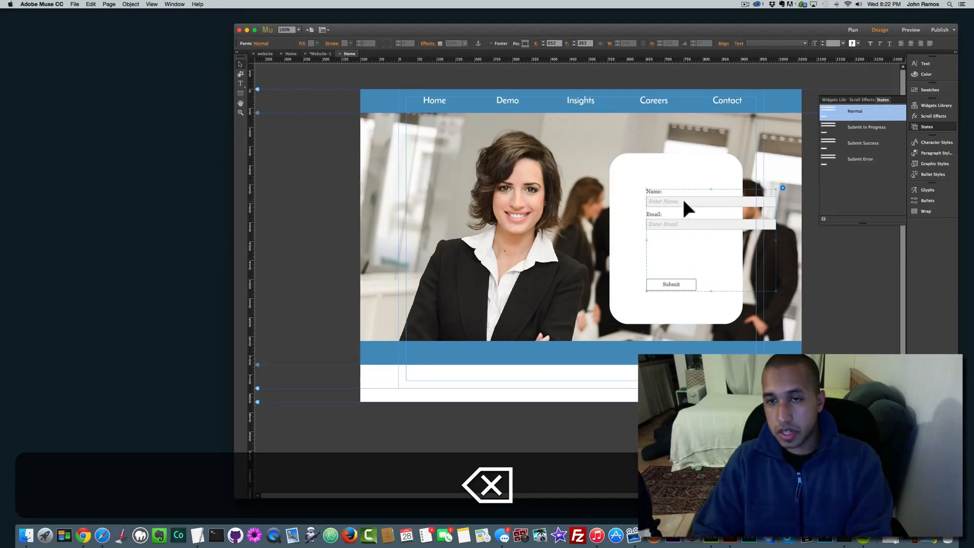
pyautogui.moveTo(704, 198); pyautogui.dragTo(675, 197)
pyautogui.click(650, 194)
pyautogui.press('BackSpace')
pyautogui.click(660, 215)
pyautogui.press('BackSpace')
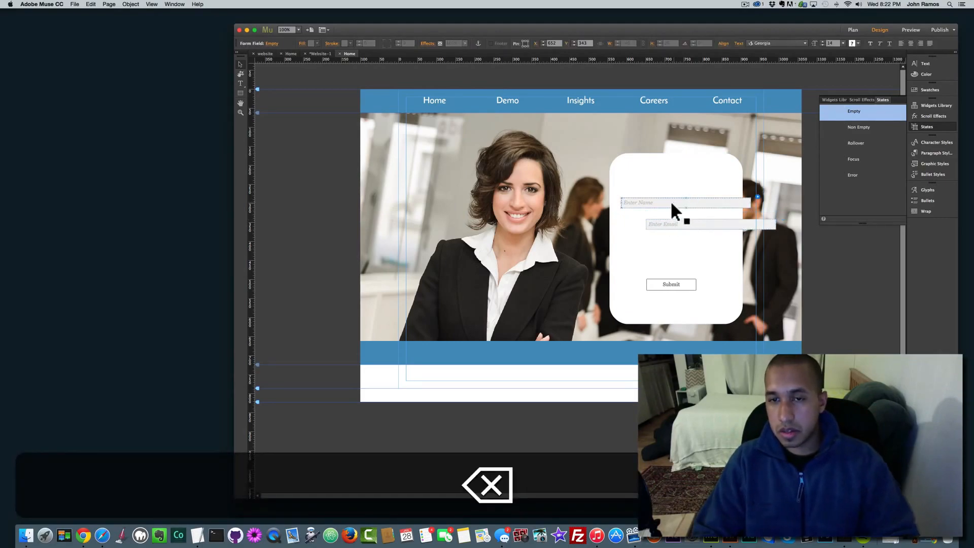
pyautogui.click(668, 201)
pyautogui.moveTo(703, 228); pyautogui.dragTo(670, 248)
pyautogui.click(678, 206)
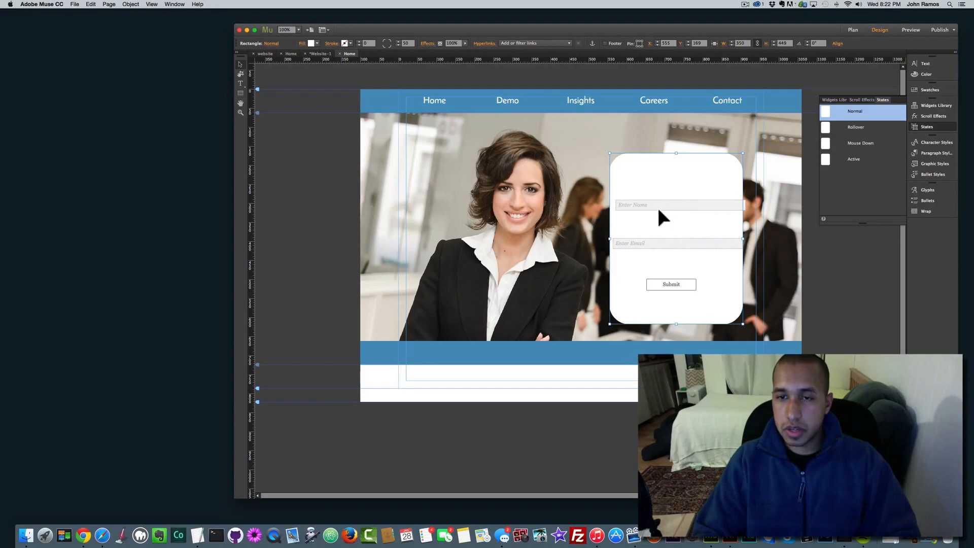
# Step: Narrow the Name and Email input fields to fit the box
pyautogui.click(274, 215)
pyautogui.click(703, 202)
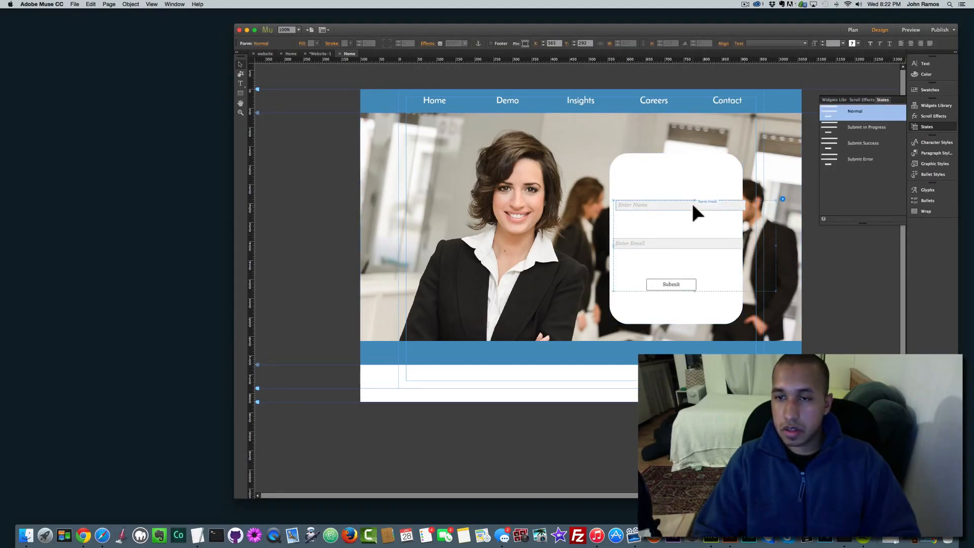
pyautogui.click(705, 203)
pyautogui.moveTo(746, 207); pyautogui.dragTo(722, 206)
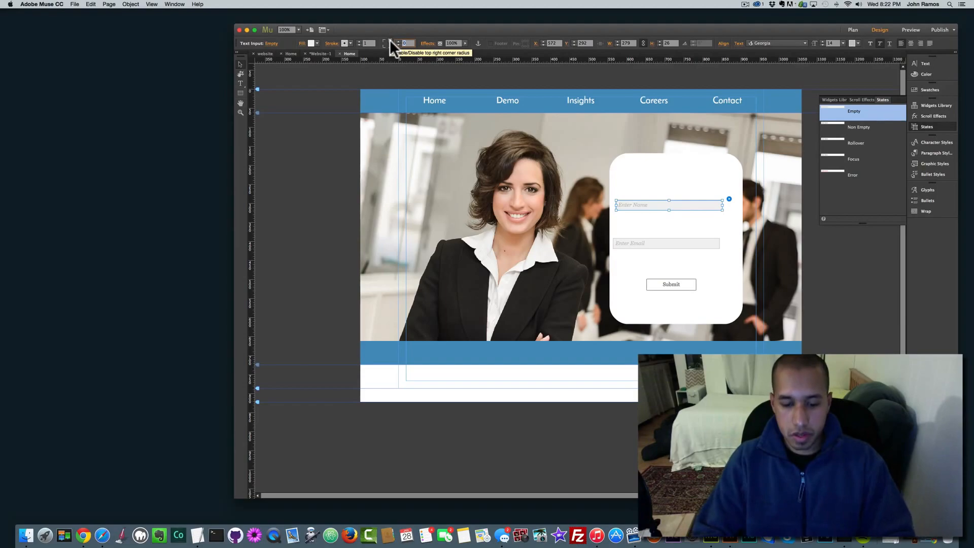
# Step: Round the Name and Email fields with corner radius 50 and make the Name field taller
pyautogui.write('50')
pyautogui.press('Return')
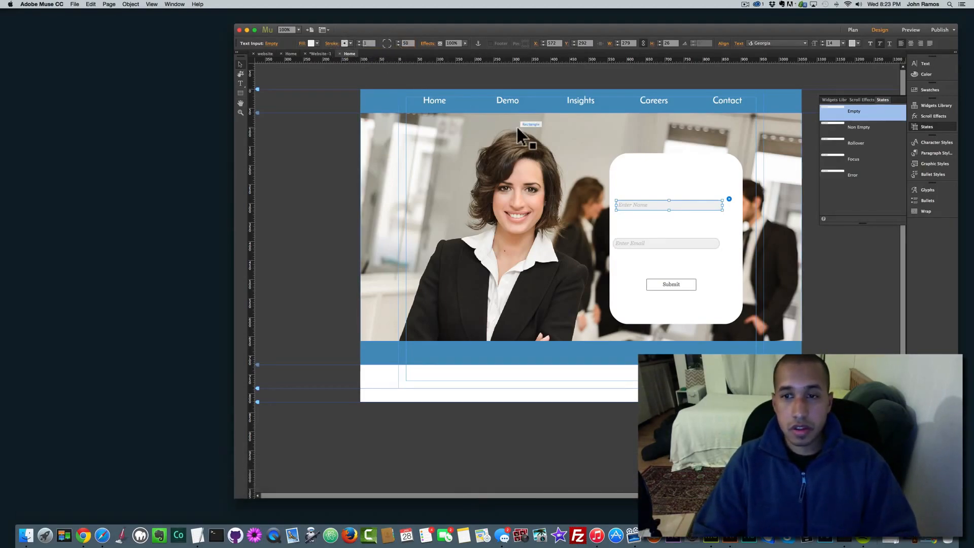
pyautogui.moveTo(669, 209); pyautogui.dragTo(677, 259)
# Step: Fill the Name field's input with a vertical white-to-blue gradient, then select its placeholder text
pyautogui.click(672, 228)
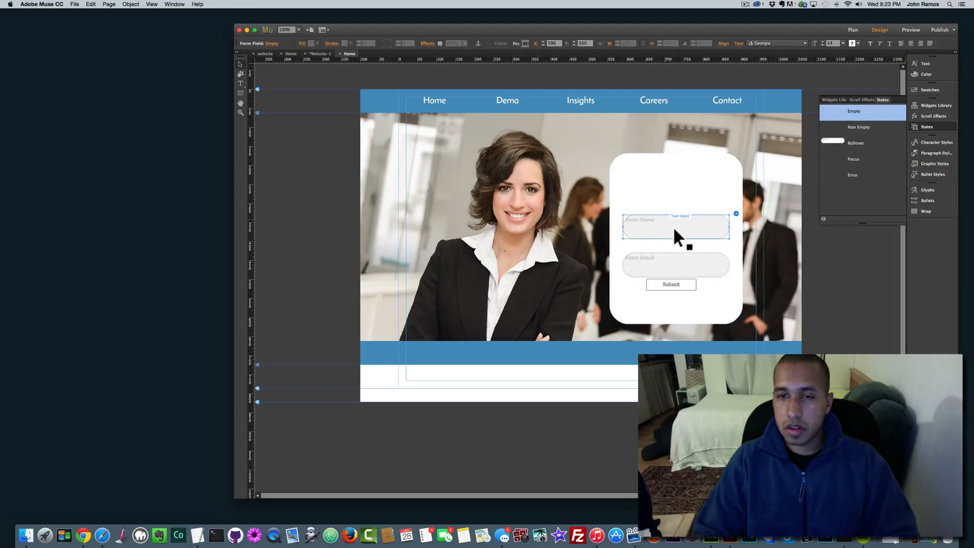
pyautogui.click(303, 43)
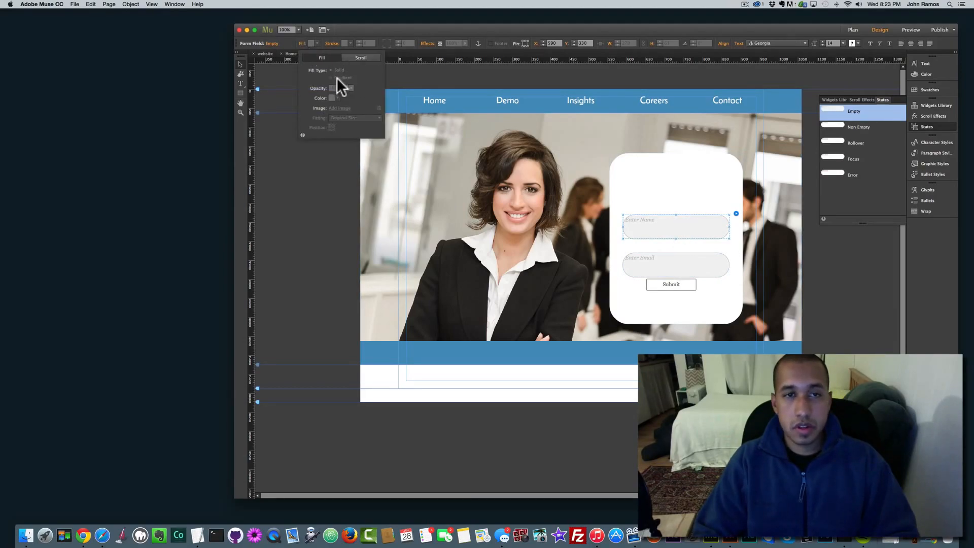
pyautogui.click(646, 221)
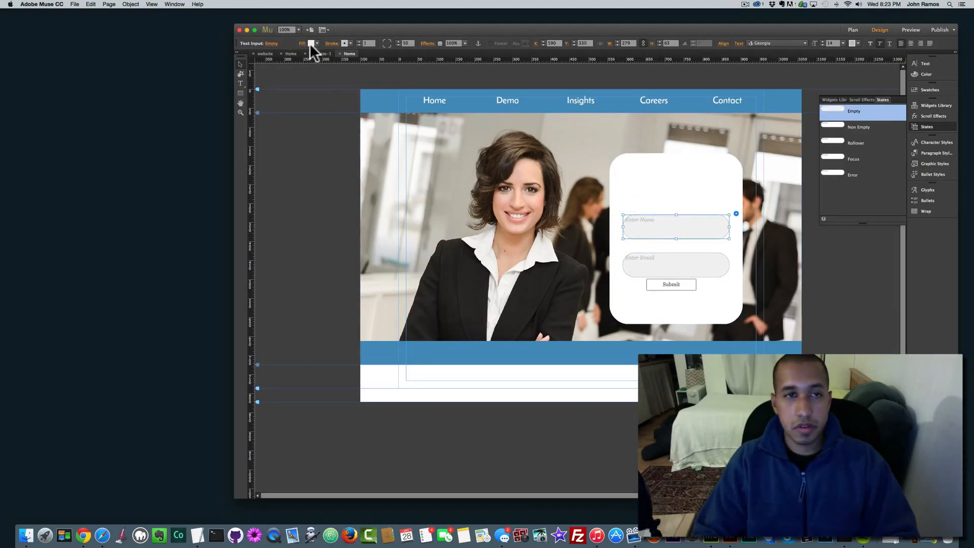
pyautogui.click(311, 44)
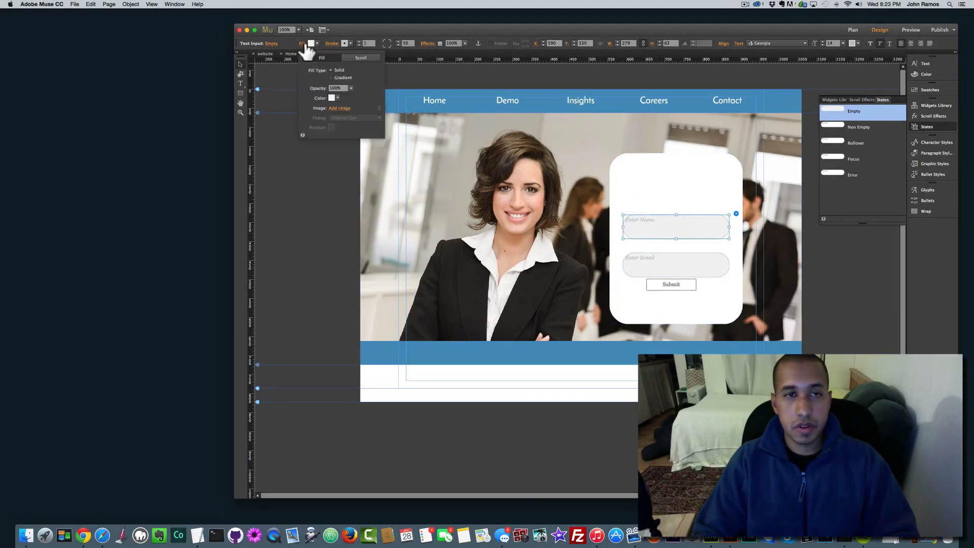
pyautogui.click(331, 77)
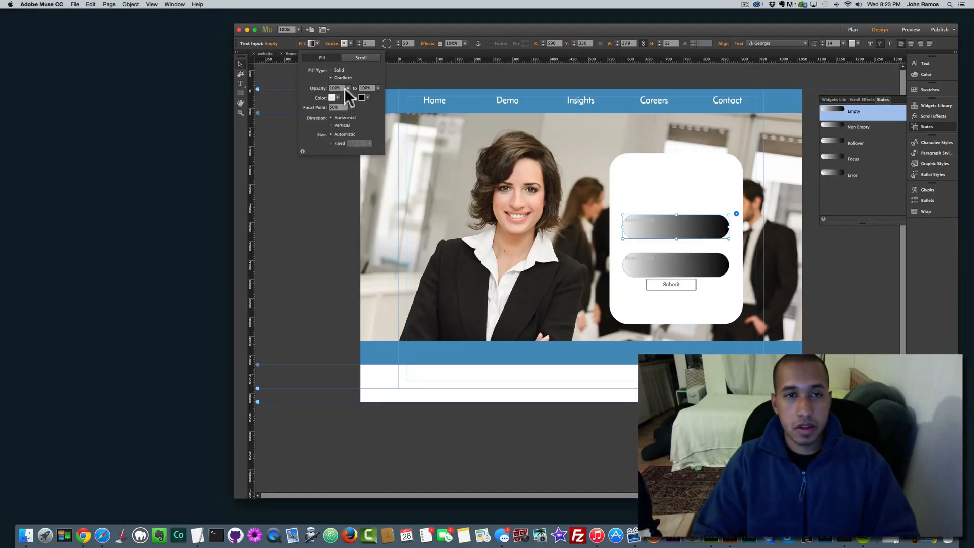
pyautogui.click(339, 125)
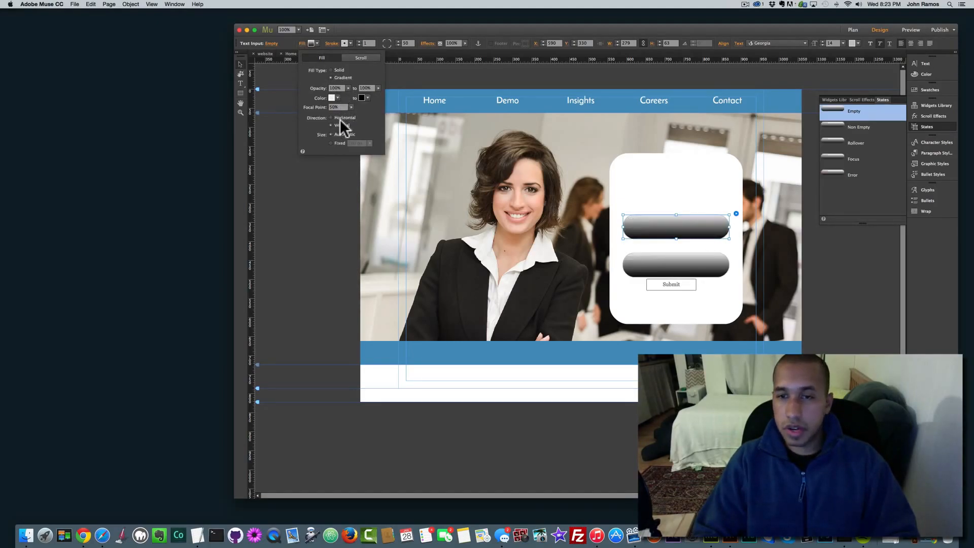
pyautogui.click(363, 98)
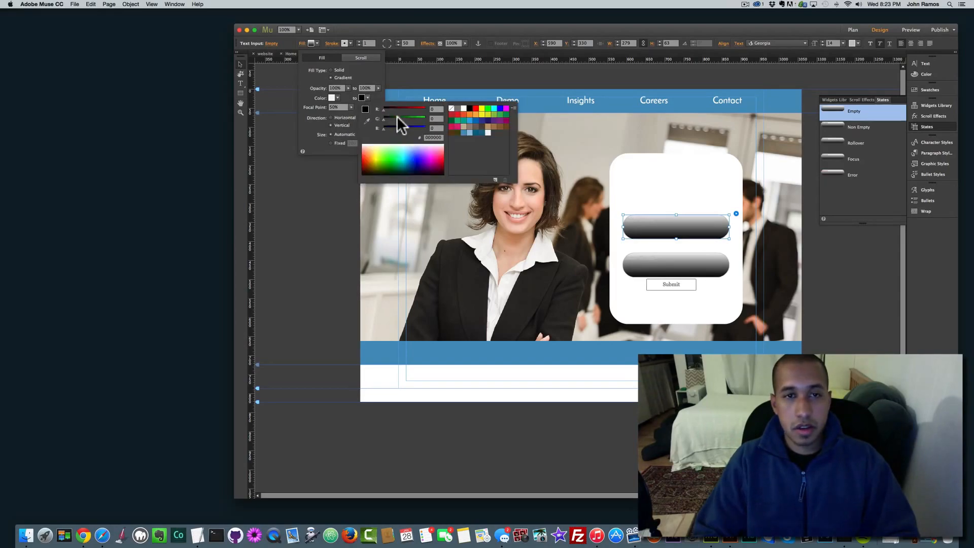
pyautogui.click(462, 132)
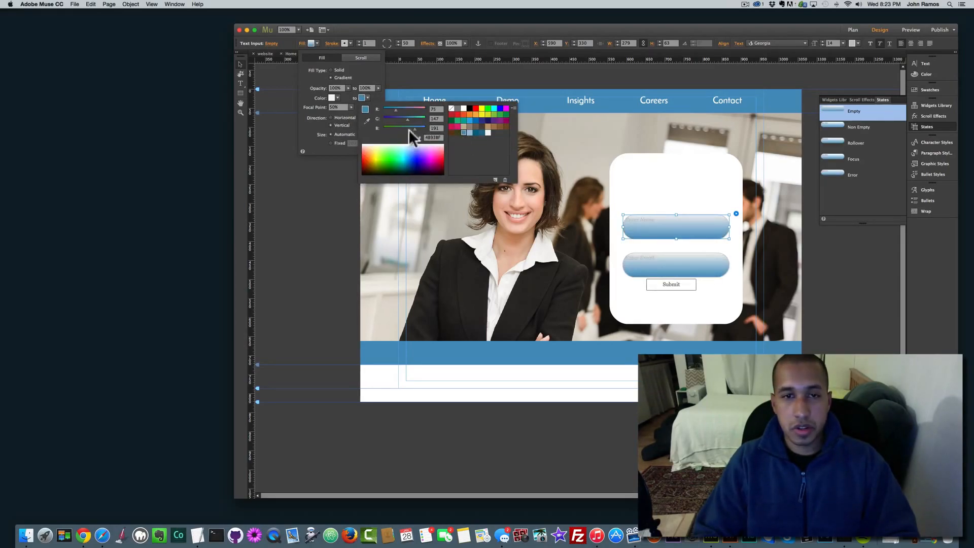
pyautogui.click(701, 229)
pyautogui.doubleClick(655, 229)
pyautogui.moveTo(655, 220); pyautogui.dragTo(595, 205)
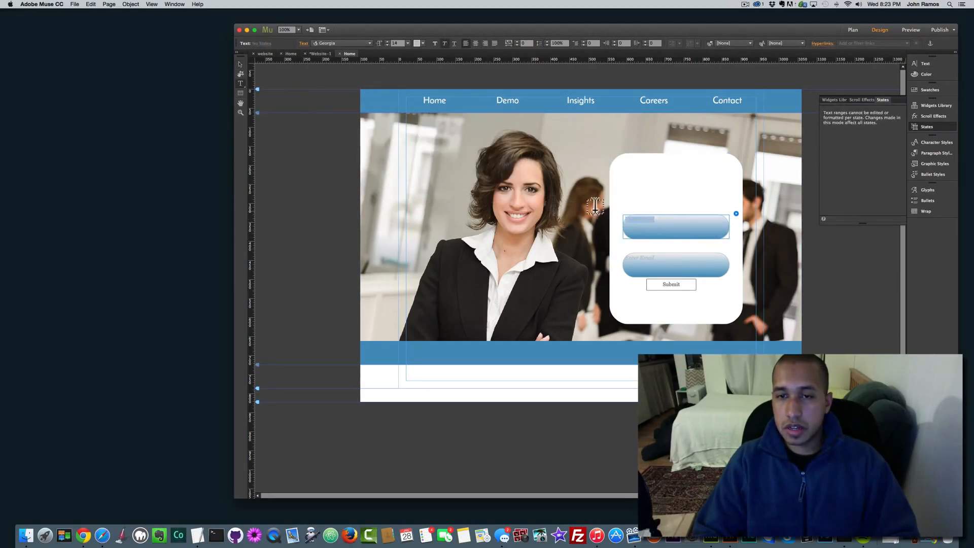
# Step: Make the placeholder text centred, white, size 30 Josefin Sans Semibold
pyautogui.click(368, 43)
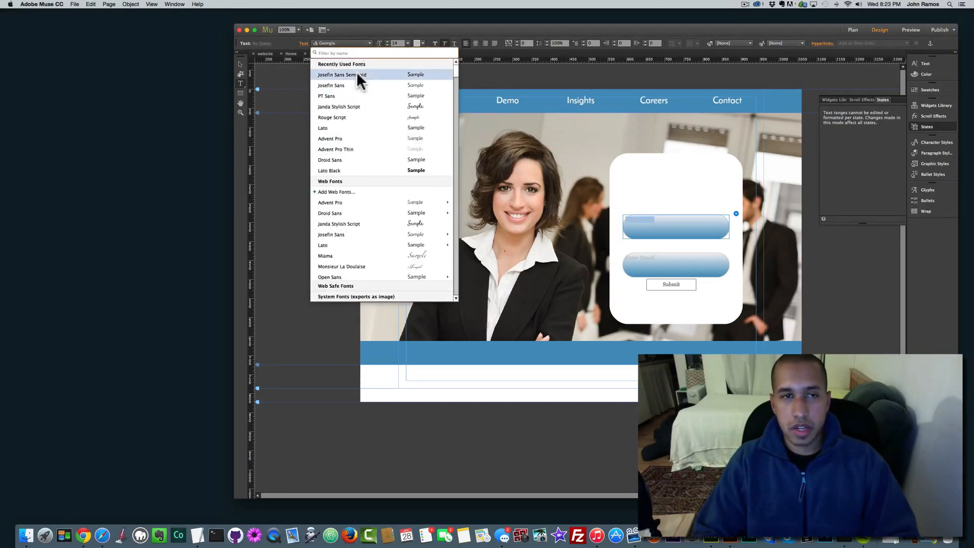
pyautogui.click(356, 74)
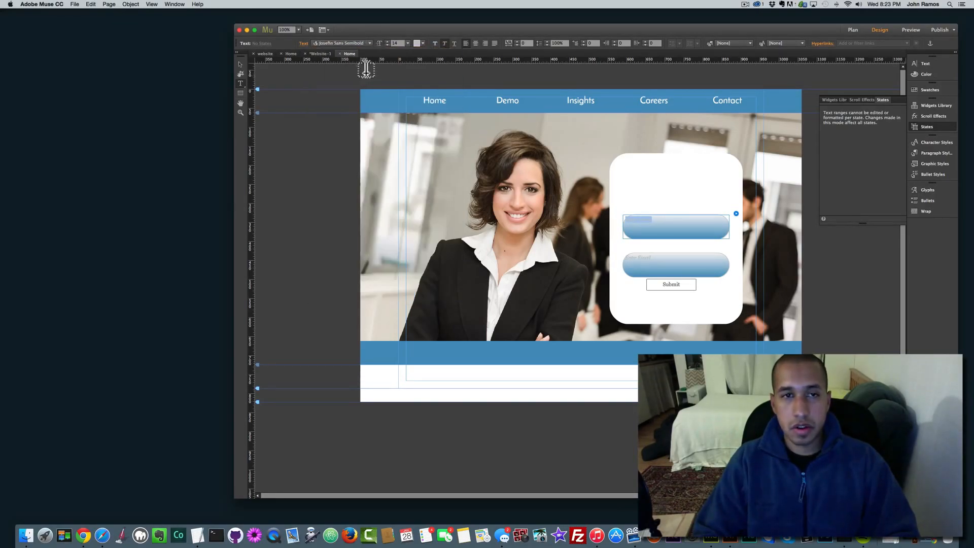
pyautogui.click(408, 44)
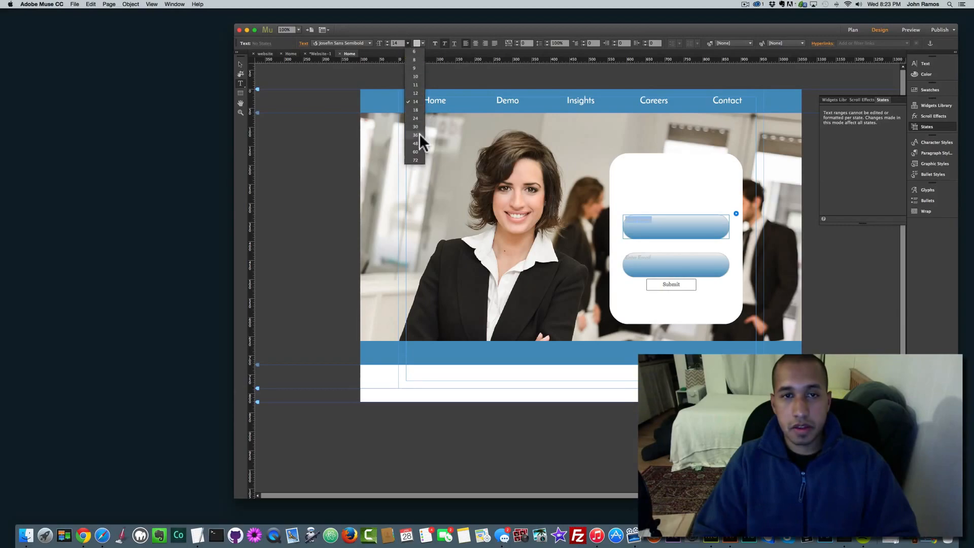
pyautogui.click(418, 133)
pyautogui.click(406, 42)
pyautogui.click(412, 123)
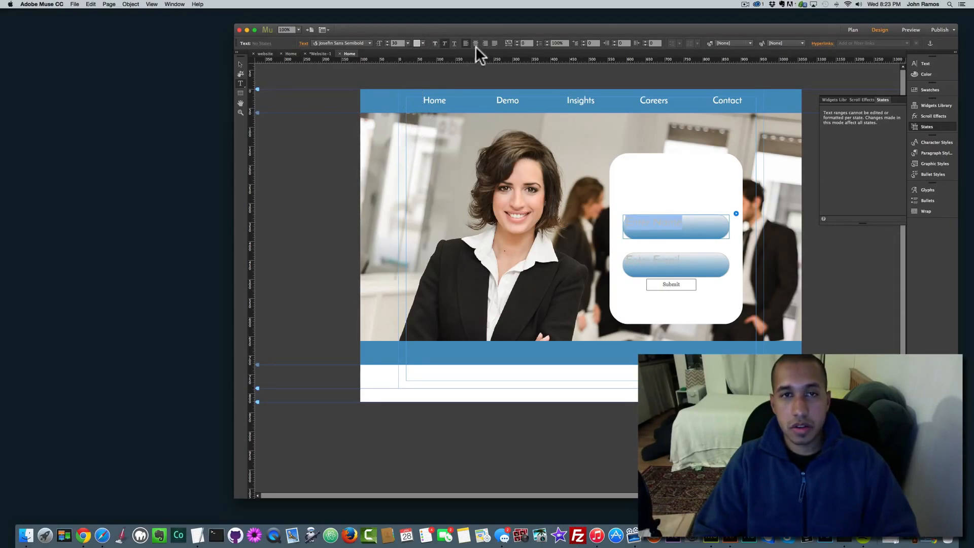
pyautogui.click(476, 45)
pyautogui.click(419, 43)
pyautogui.click(517, 52)
pyautogui.click(239, 65)
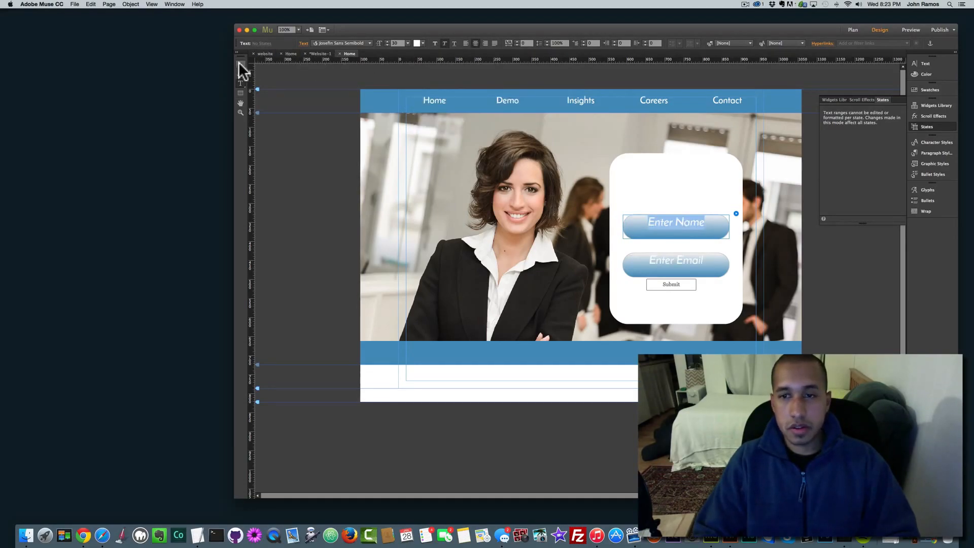
# Step: Set the Enter Name placeholder's line spacing to 150%
pyautogui.doubleClick(686, 220)
pyautogui.moveTo(625, 212); pyautogui.dragTo(616, 210)
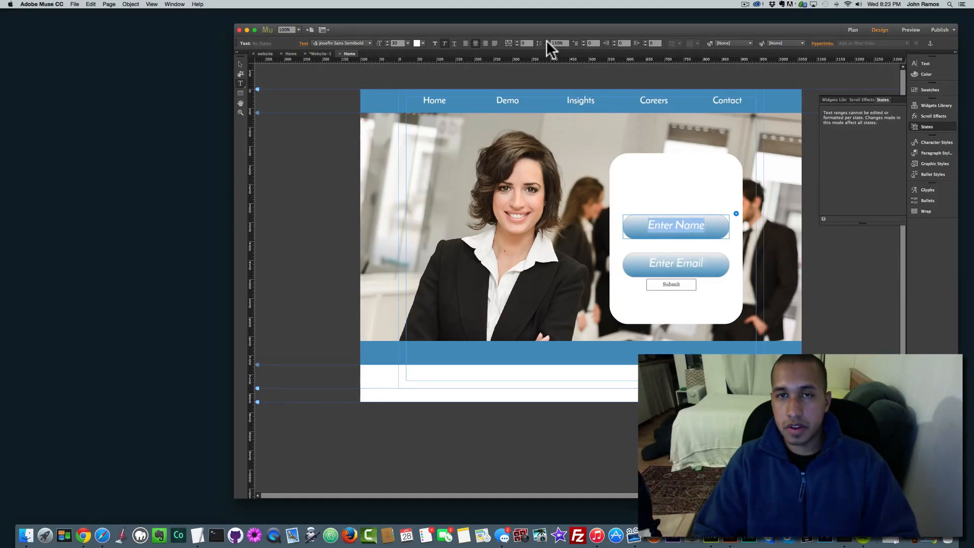
pyautogui.click(546, 45)
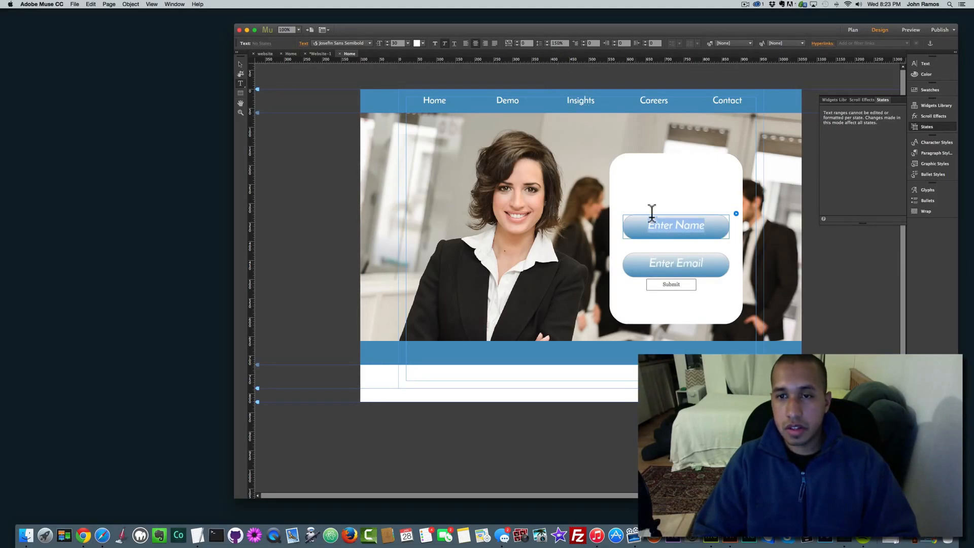
# Step: Move the Submit button lower, give it corner radius 50, and enlarge it
pyautogui.click(244, 64)
pyautogui.click(674, 284)
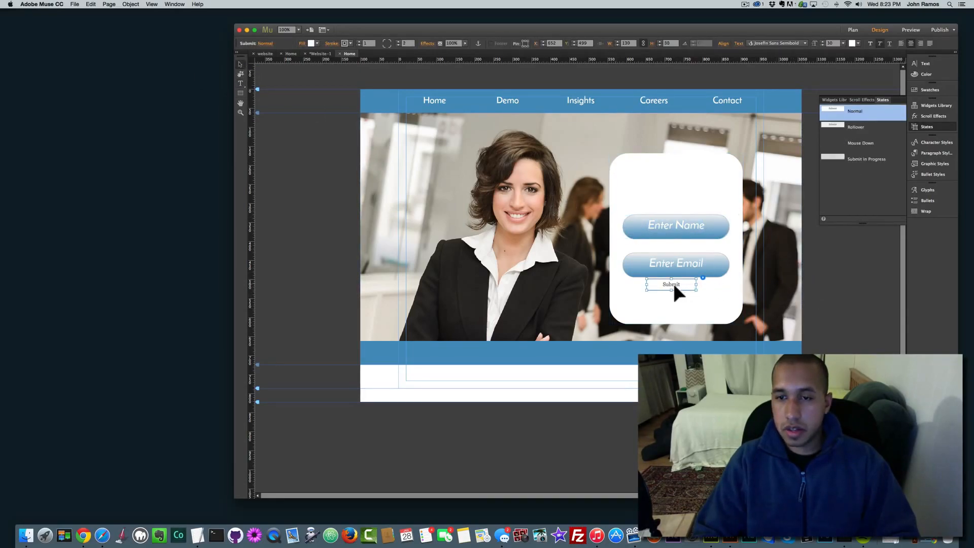
pyautogui.moveTo(684, 285); pyautogui.dragTo(685, 304)
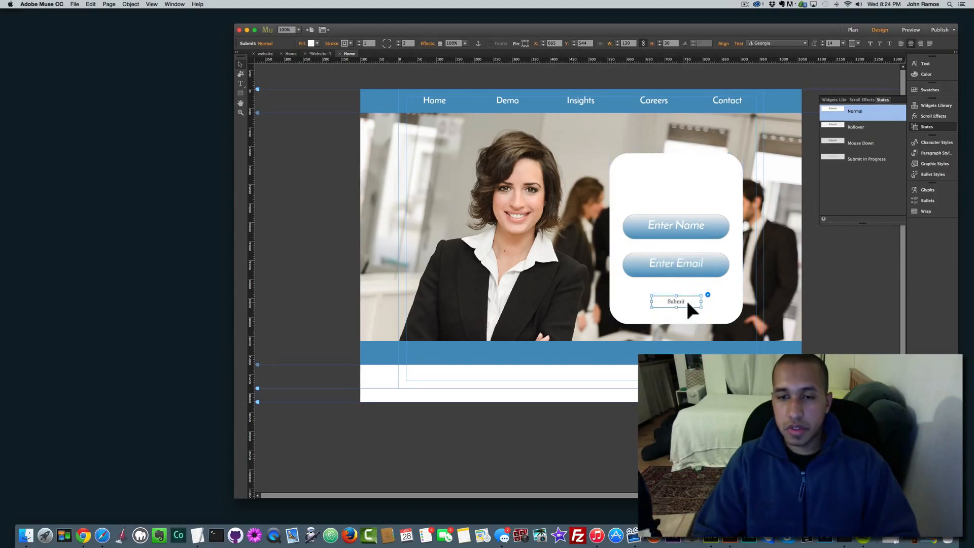
pyautogui.moveTo(411, 44); pyautogui.dragTo(383, 39)
pyautogui.write('50')
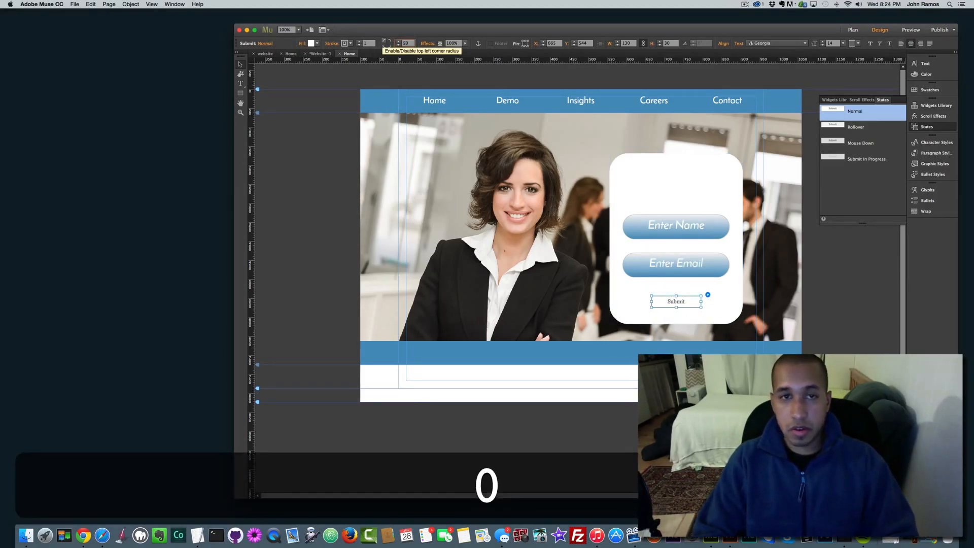
pyautogui.press('Return')
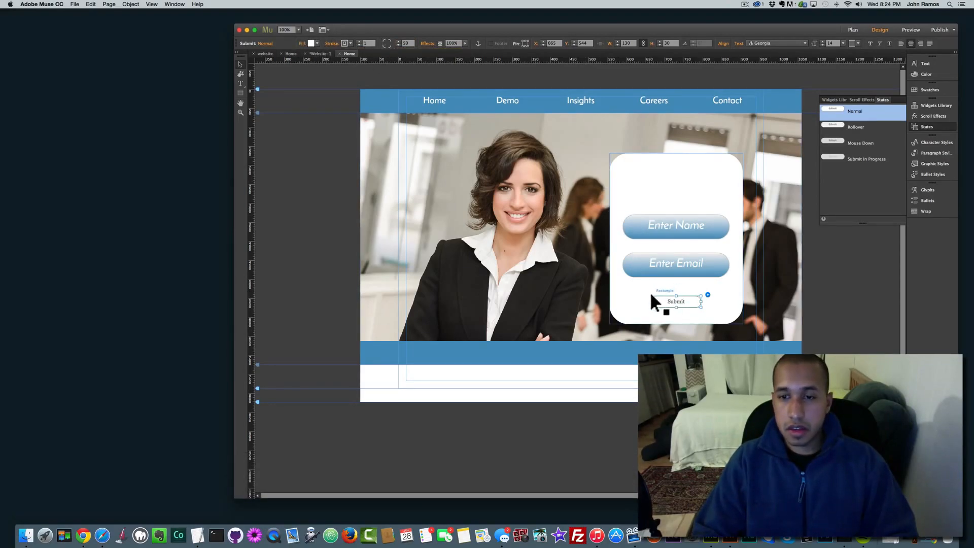
pyautogui.moveTo(651, 296); pyautogui.dragTo(631, 287)
pyautogui.moveTo(700, 307); pyautogui.dragTo(676, 299)
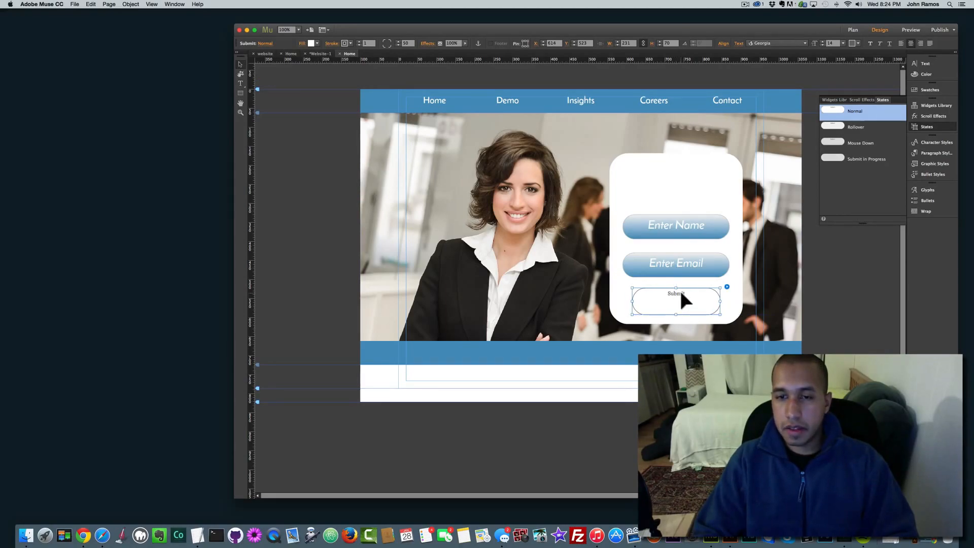
# Step: Set the Submit label to Josefin Sans Semibold at size 36
pyautogui.doubleClick(680, 293)
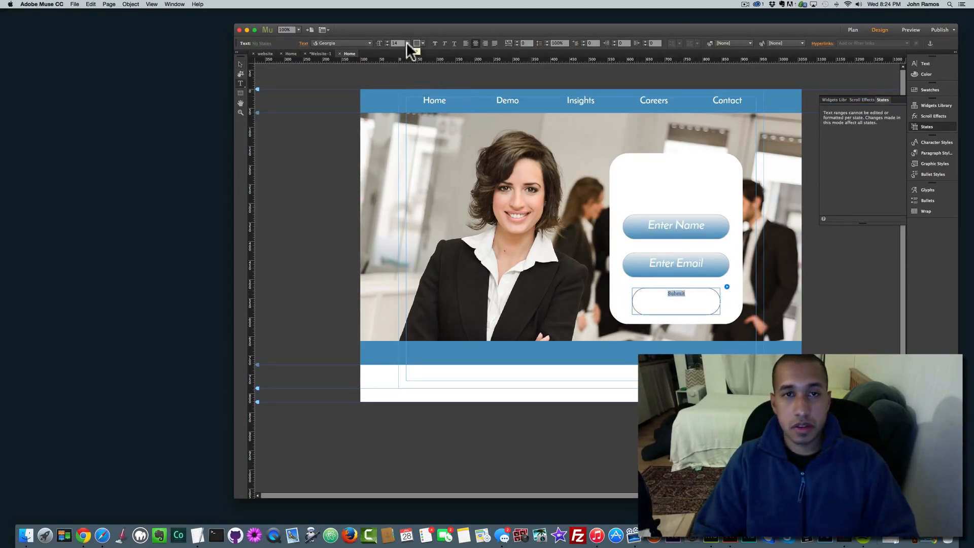
pyautogui.click(370, 42)
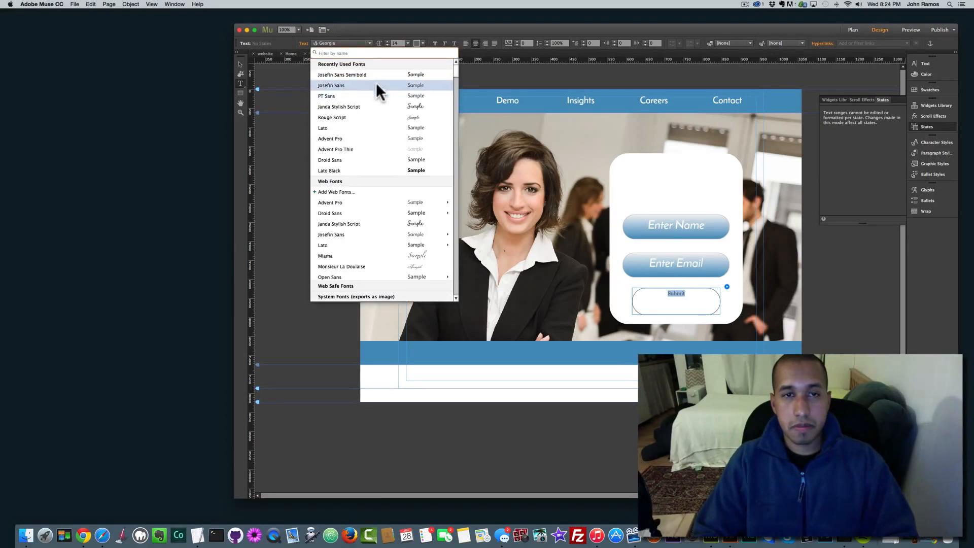
pyautogui.click(372, 74)
pyautogui.click(407, 43)
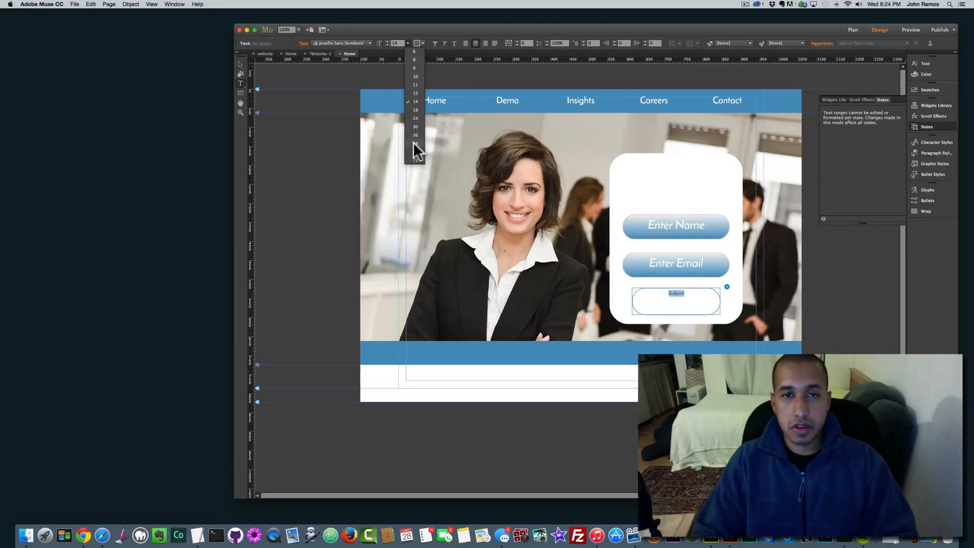
pyautogui.click(414, 134)
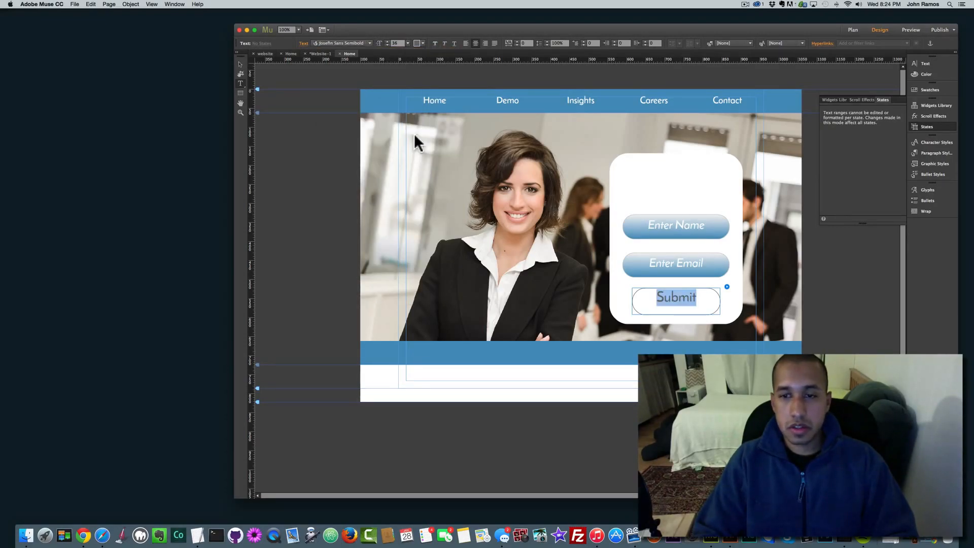
pyautogui.click(240, 65)
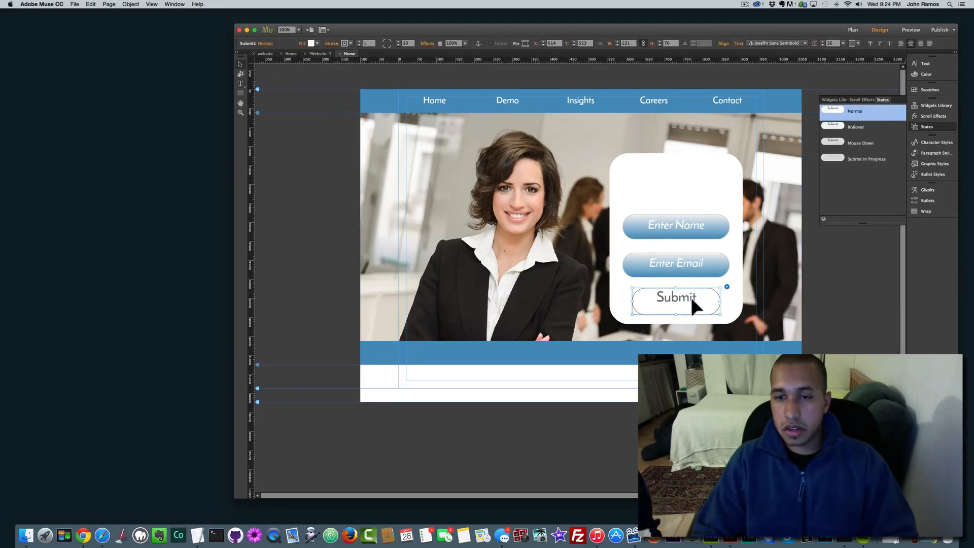
pyautogui.doubleClick(670, 297)
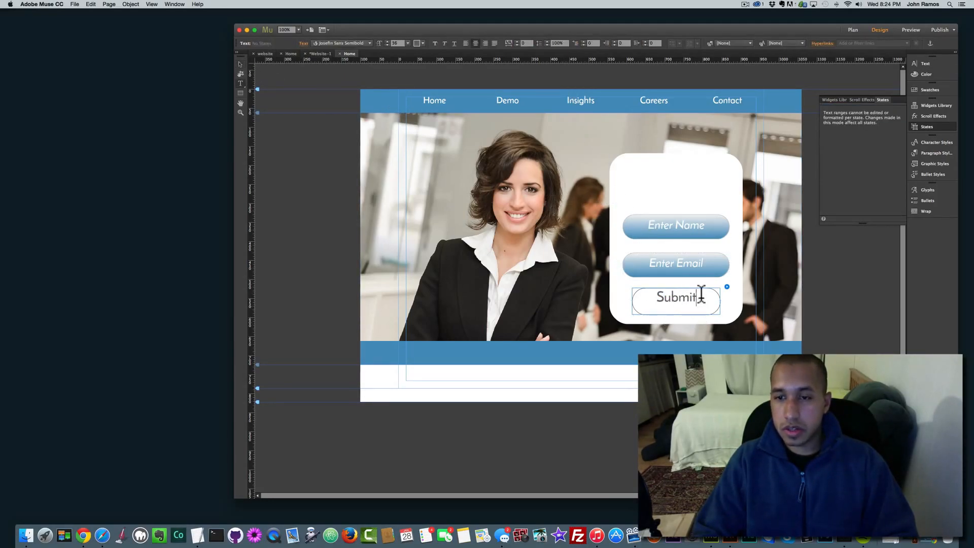
pyautogui.moveTo(702, 294); pyautogui.dragTo(633, 294)
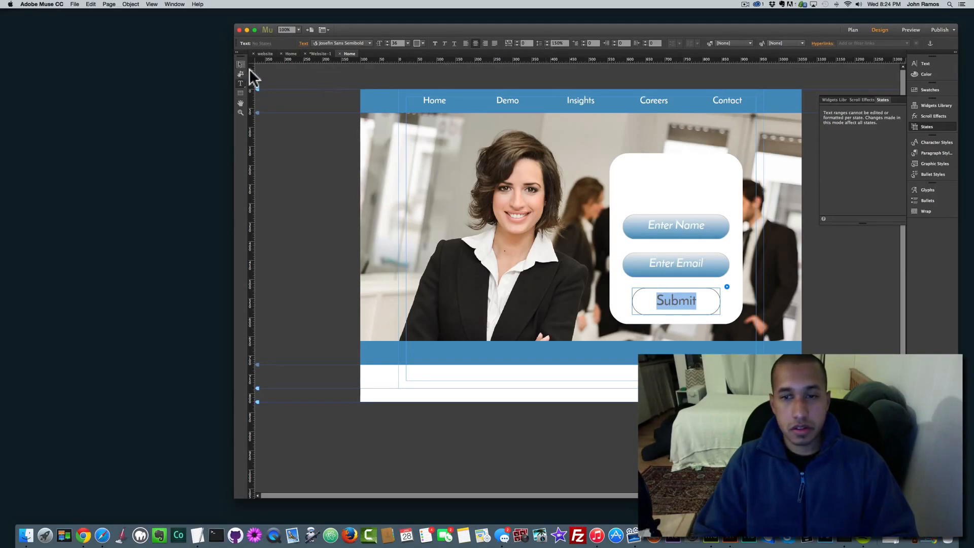
pyautogui.press('Escape')
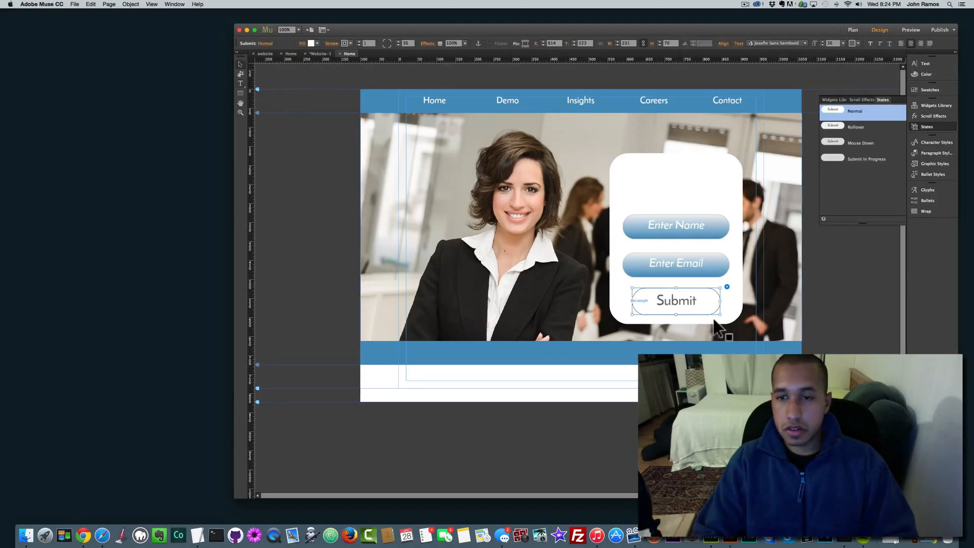
pyautogui.click(309, 43)
# Step: Try a vertical gradient on the Submit button, then settle on a solid dark blue fill
pyautogui.click(332, 98)
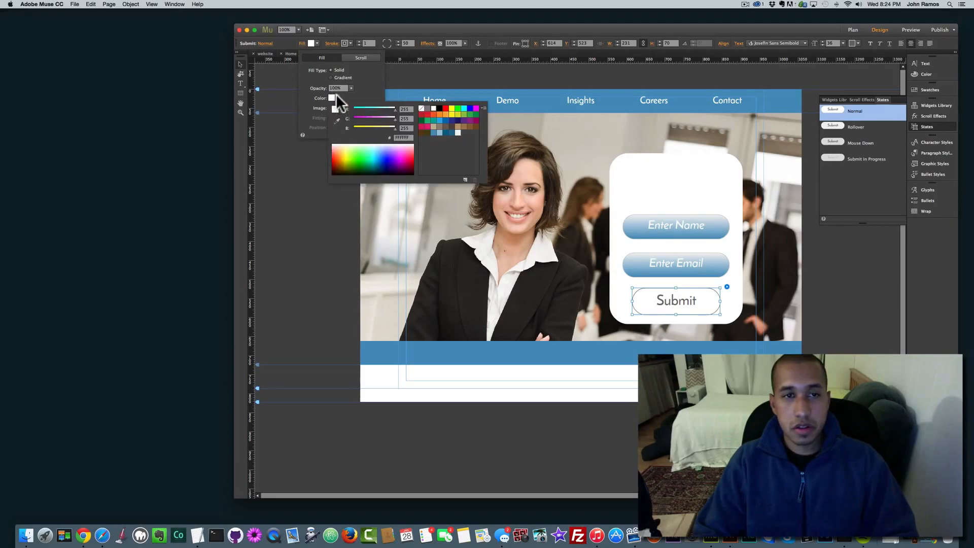
pyautogui.click(331, 78)
pyautogui.click(369, 98)
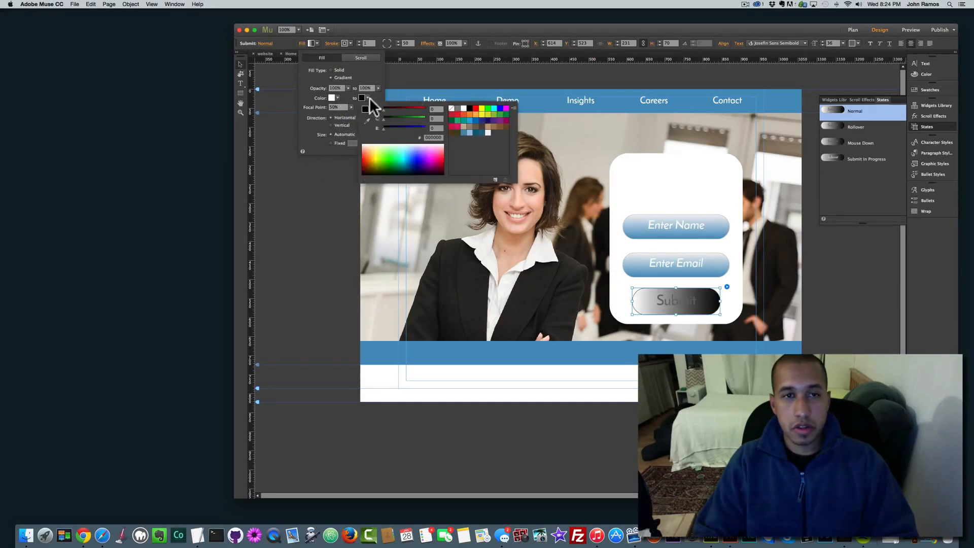
pyautogui.click(483, 131)
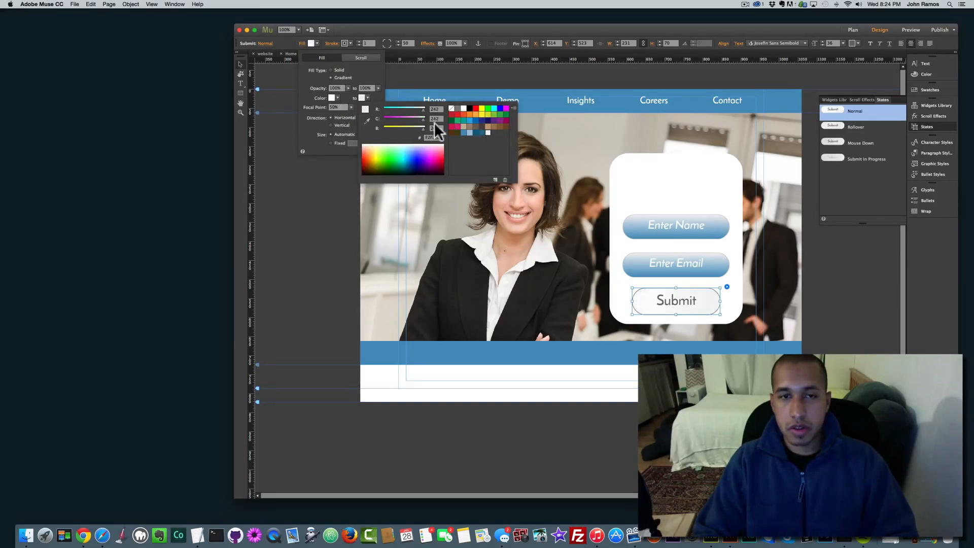
pyautogui.click(477, 132)
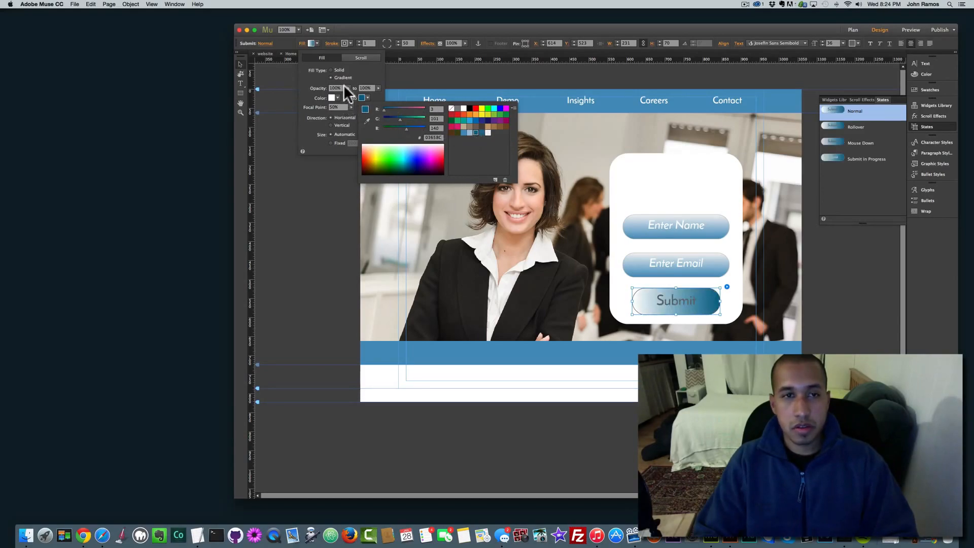
pyautogui.click(331, 122)
pyautogui.click(327, 122)
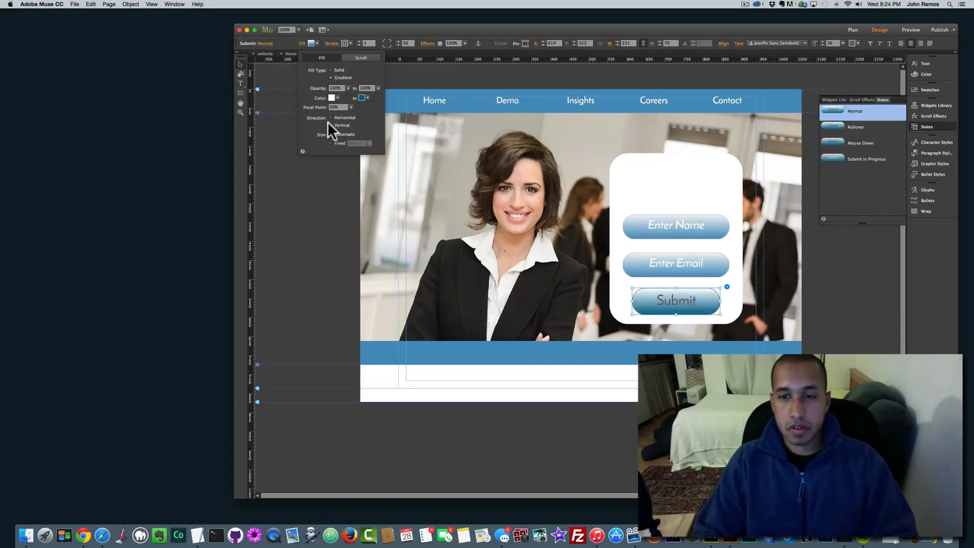
pyautogui.click(333, 70)
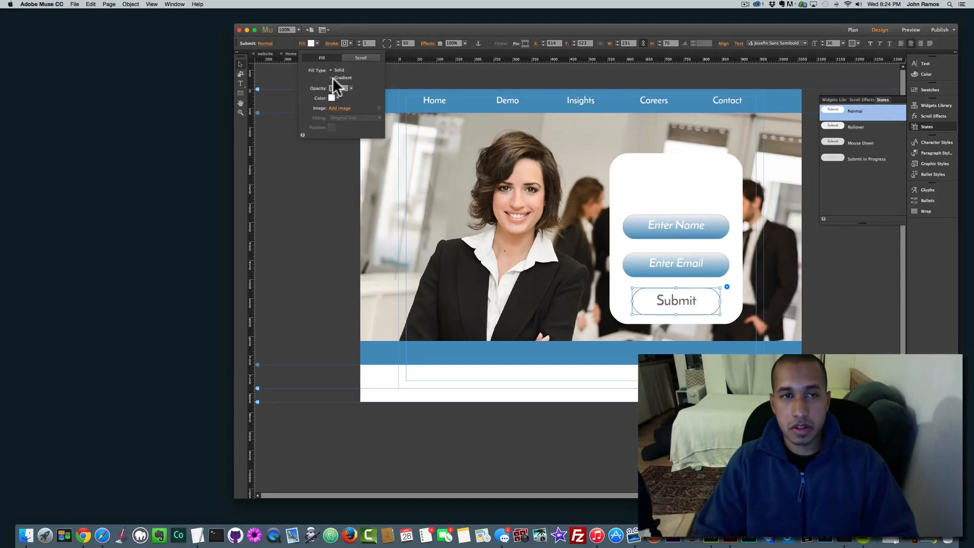
pyautogui.click(338, 97)
pyautogui.click(443, 132)
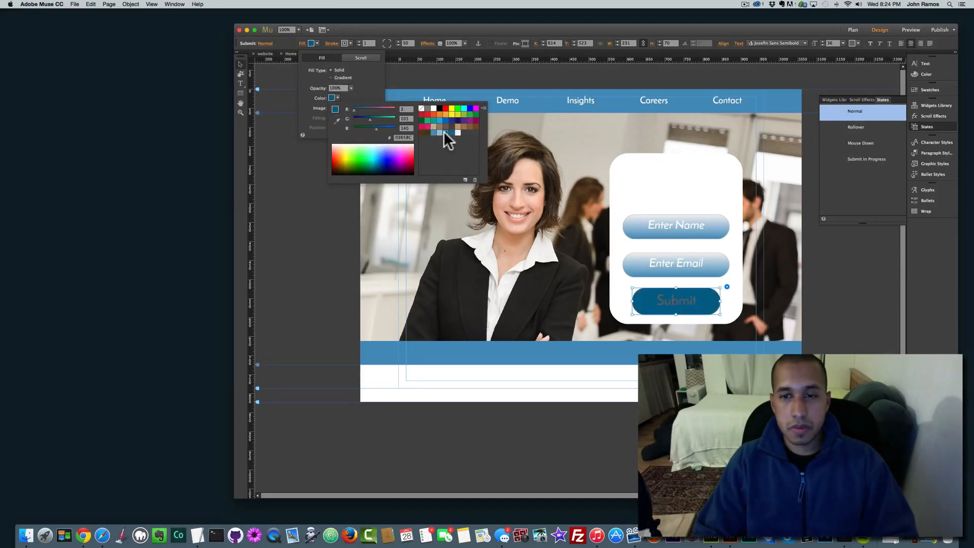
pyautogui.click(690, 306)
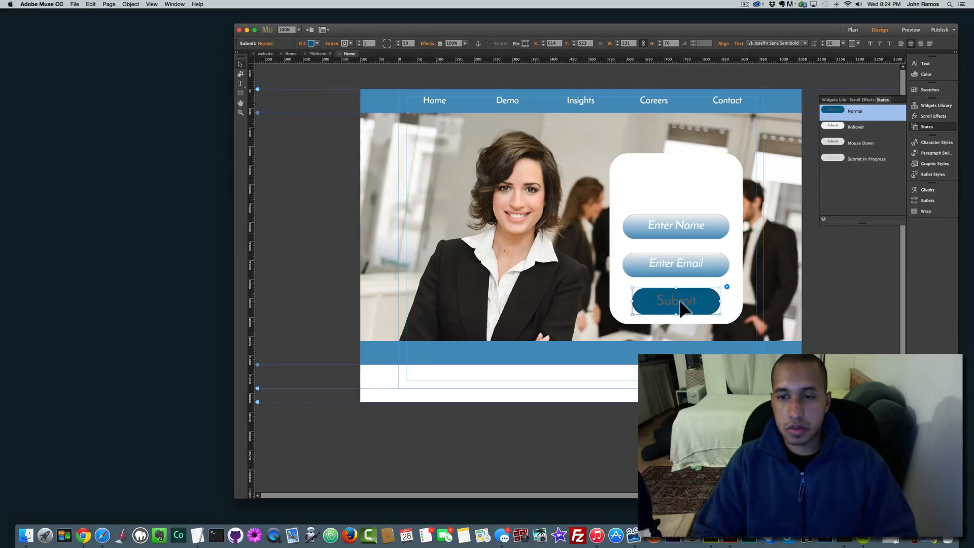
# Step: Make the Submit button's label text white
pyautogui.doubleClick(687, 304)
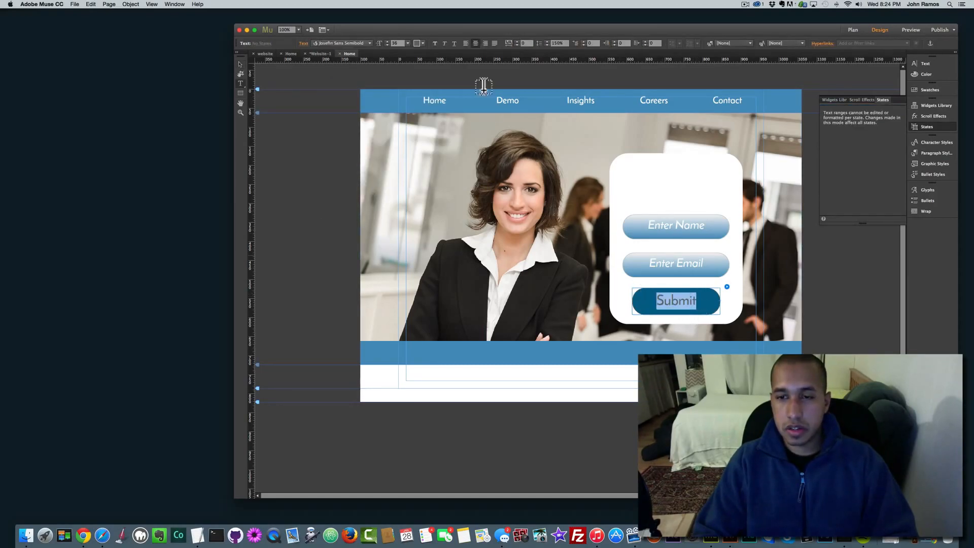
pyautogui.click(417, 43)
pyautogui.click(518, 54)
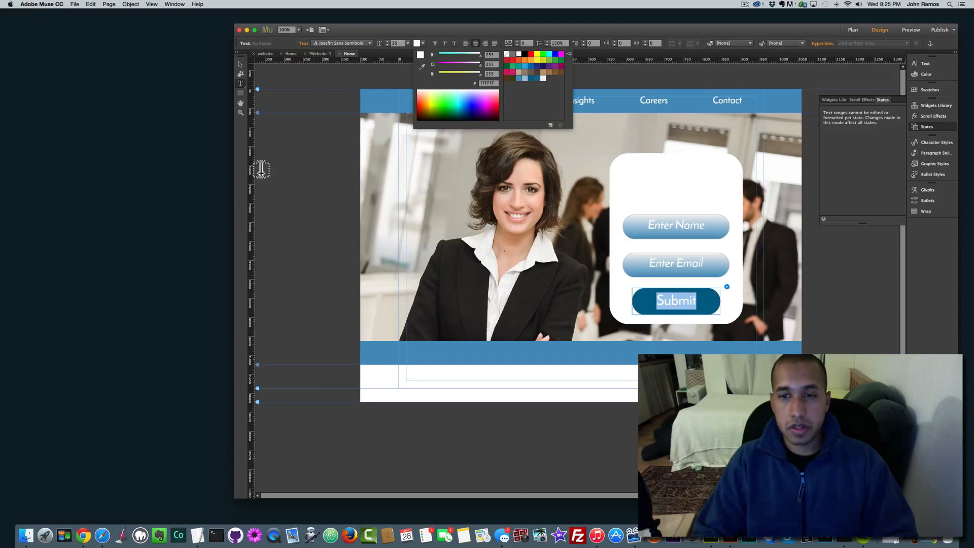
pyautogui.click(239, 64)
pyautogui.click(239, 64)
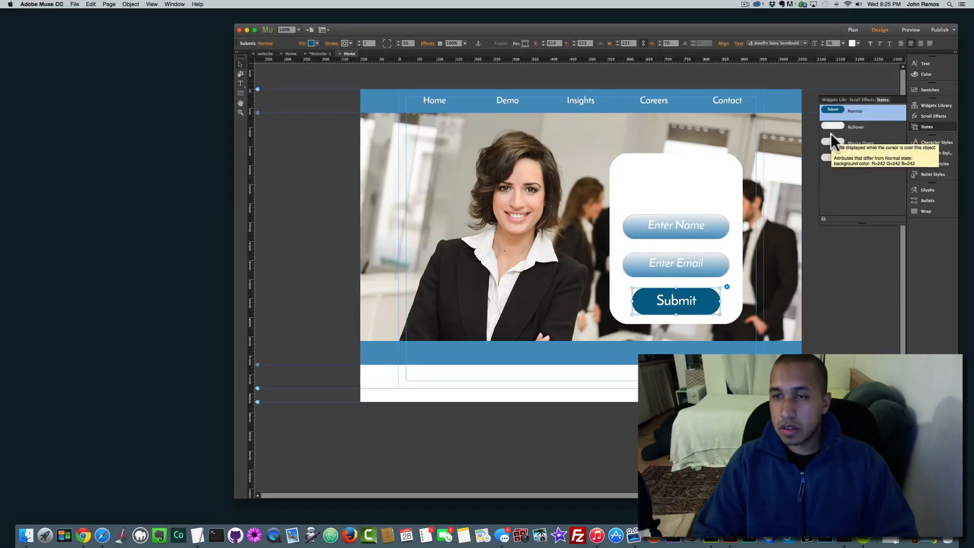
# Step: Switch the Submit fill back to a gradient starting from white
pyautogui.click(317, 44)
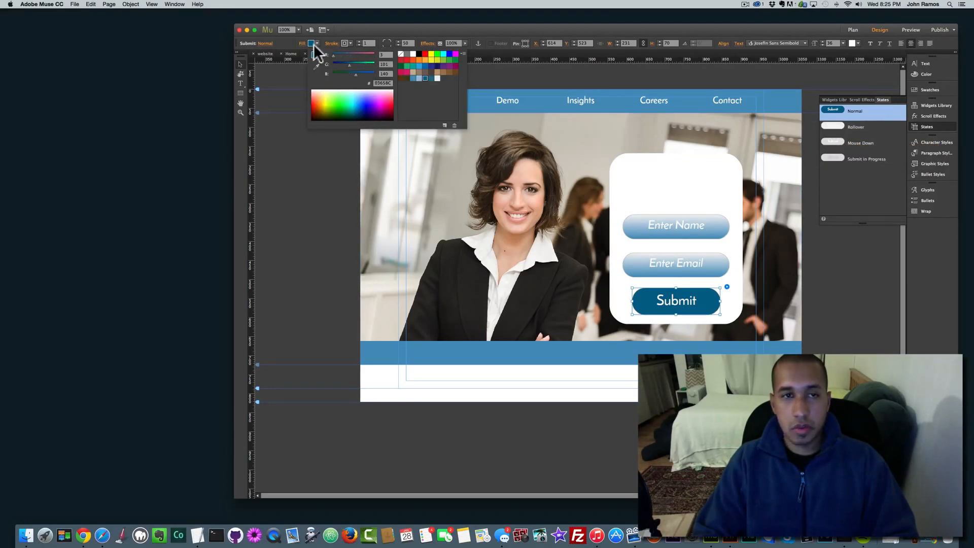
pyautogui.click(303, 46)
pyautogui.click(302, 45)
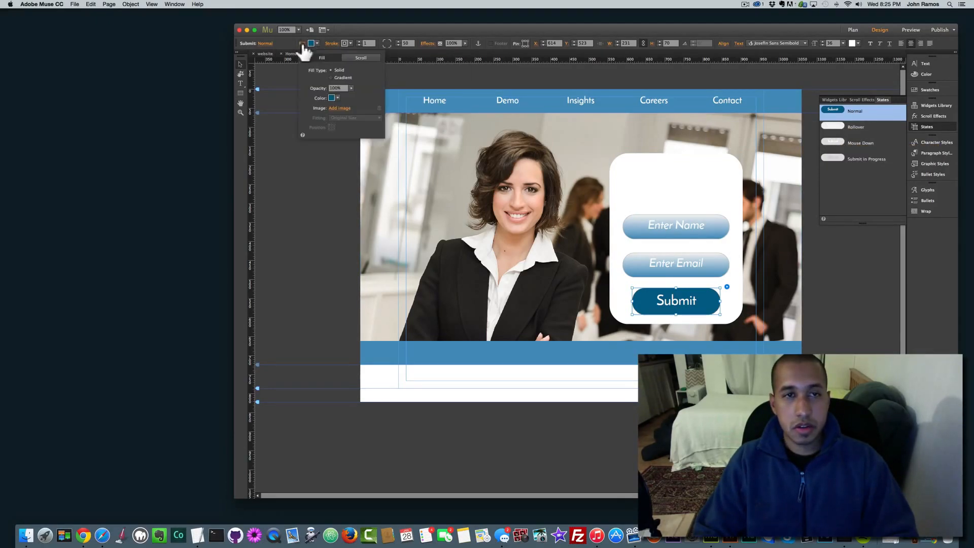
pyautogui.click(332, 78)
pyautogui.click(337, 98)
pyautogui.click(432, 106)
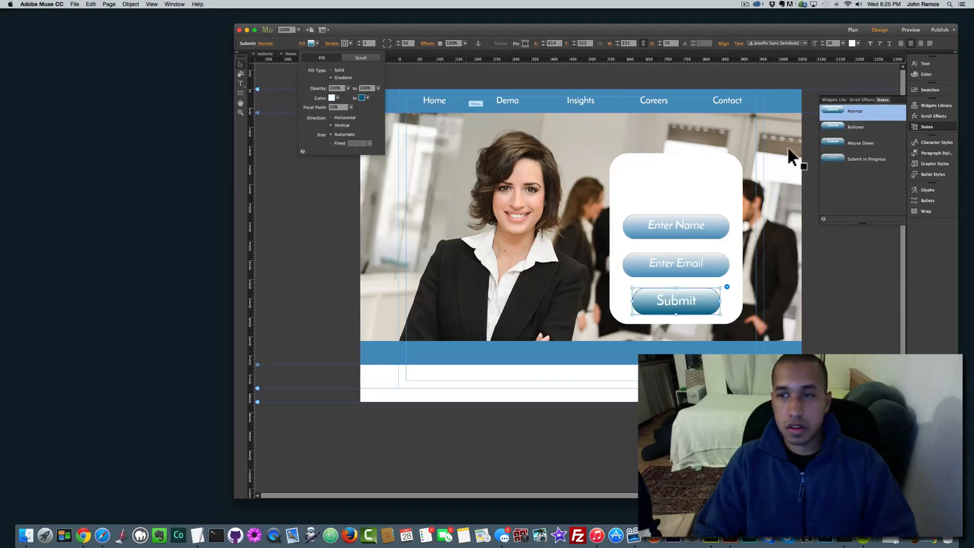
pyautogui.click(841, 125)
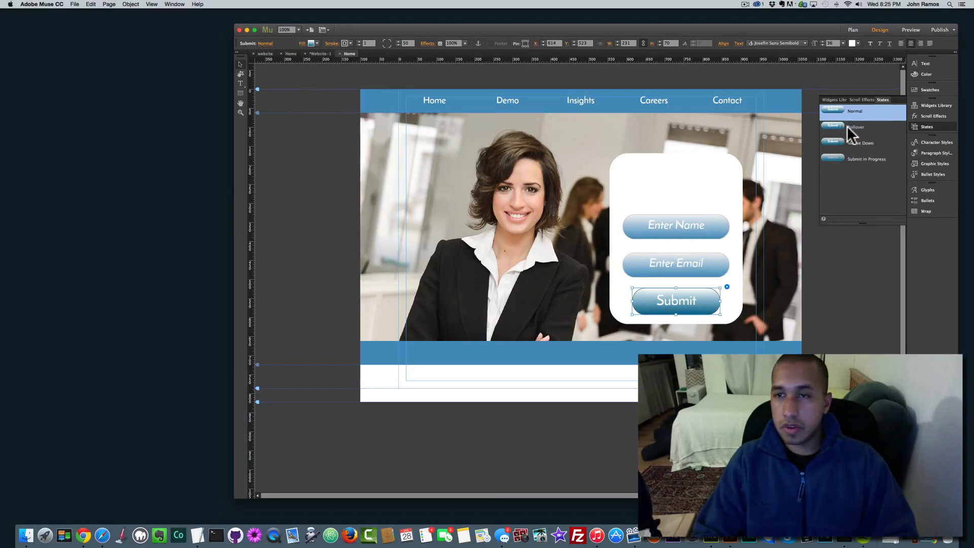
# Step: Give the Submit button's Rollover and Mouse Down states a solid #03658C dark blue fill
pyautogui.click(310, 43)
pyautogui.click(330, 70)
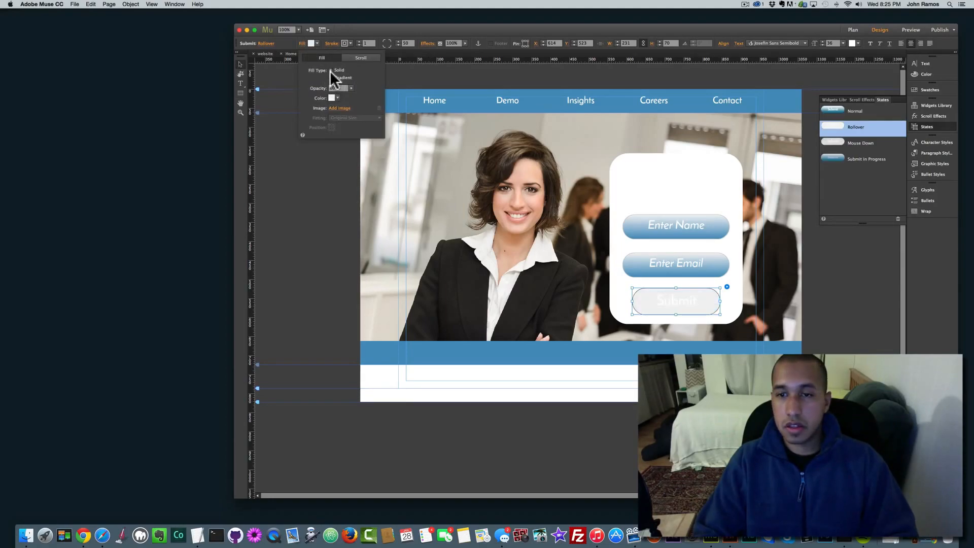
pyautogui.click(333, 98)
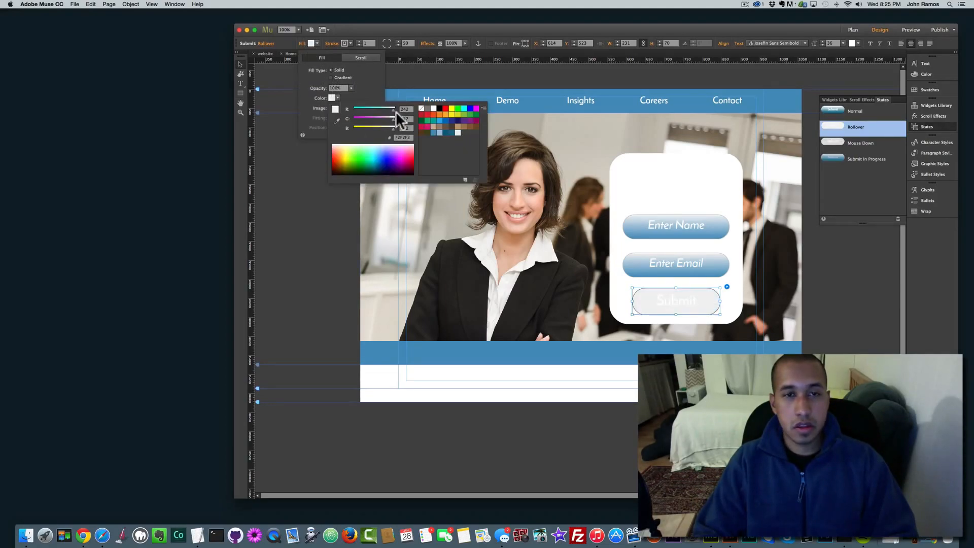
pyautogui.click(445, 132)
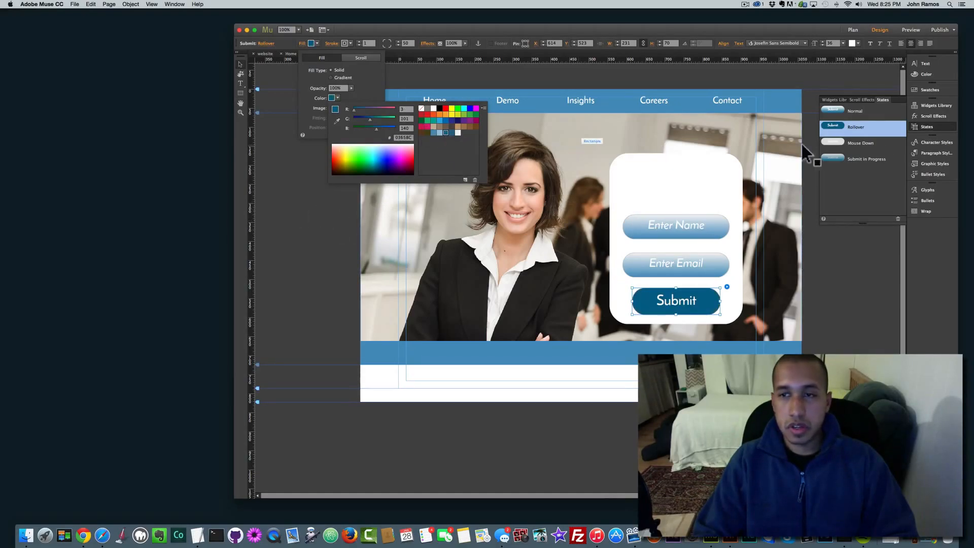
pyautogui.click(832, 143)
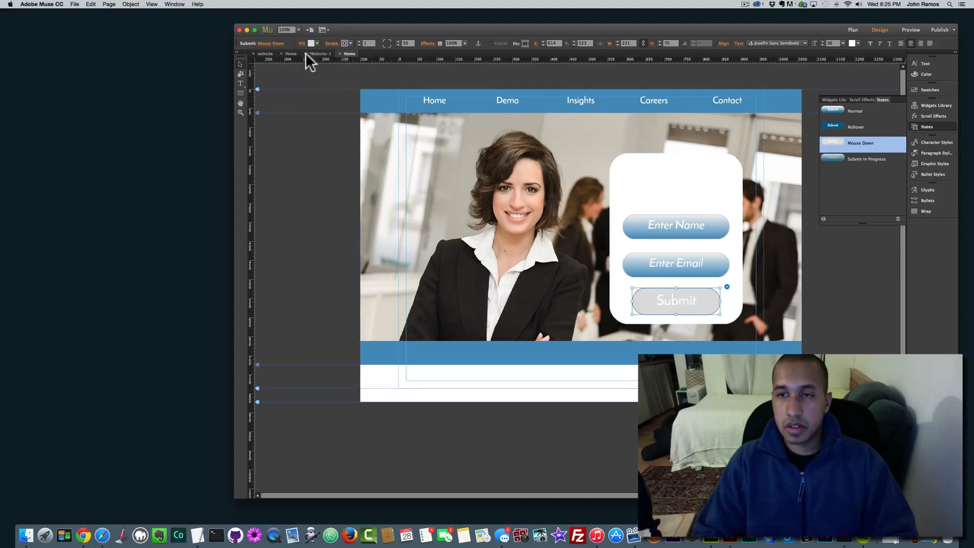
pyautogui.click(314, 43)
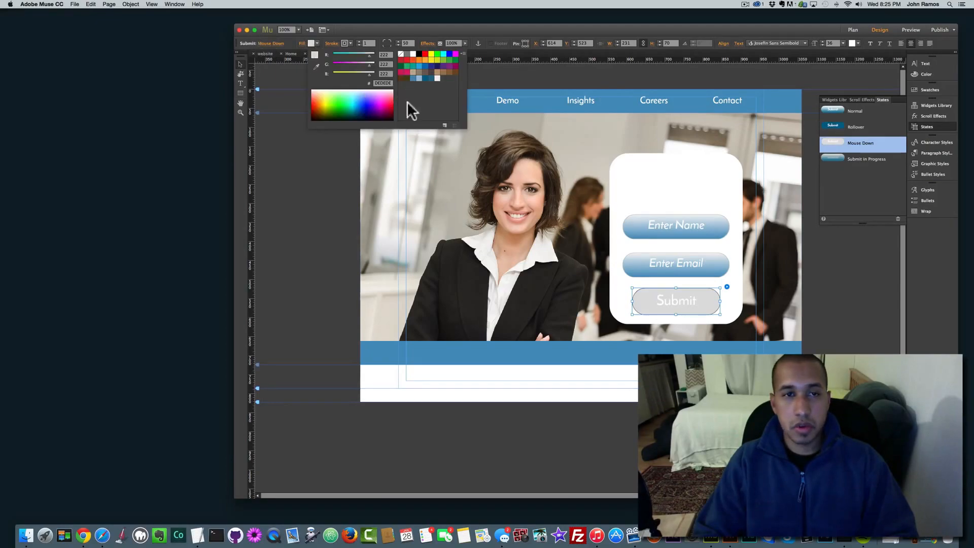
pyautogui.click(425, 79)
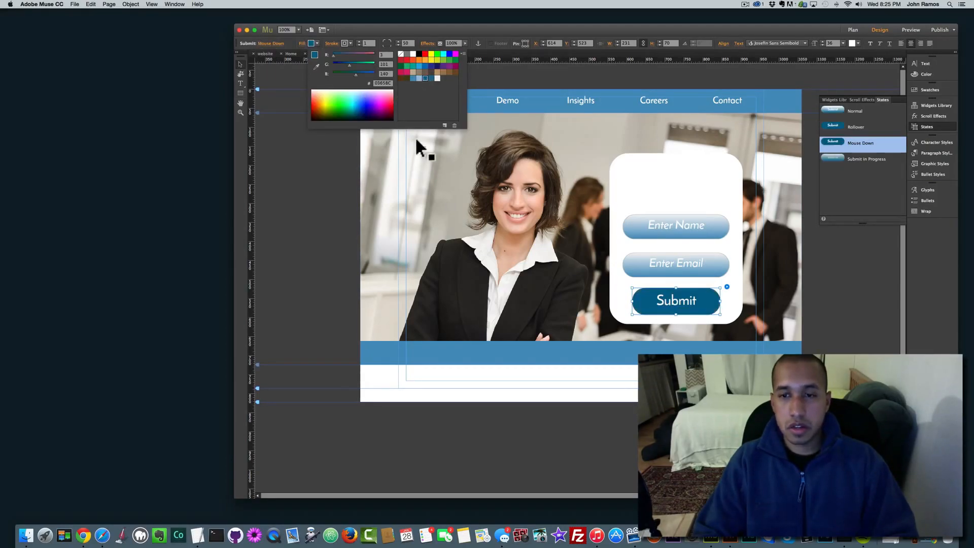
pyautogui.click(840, 283)
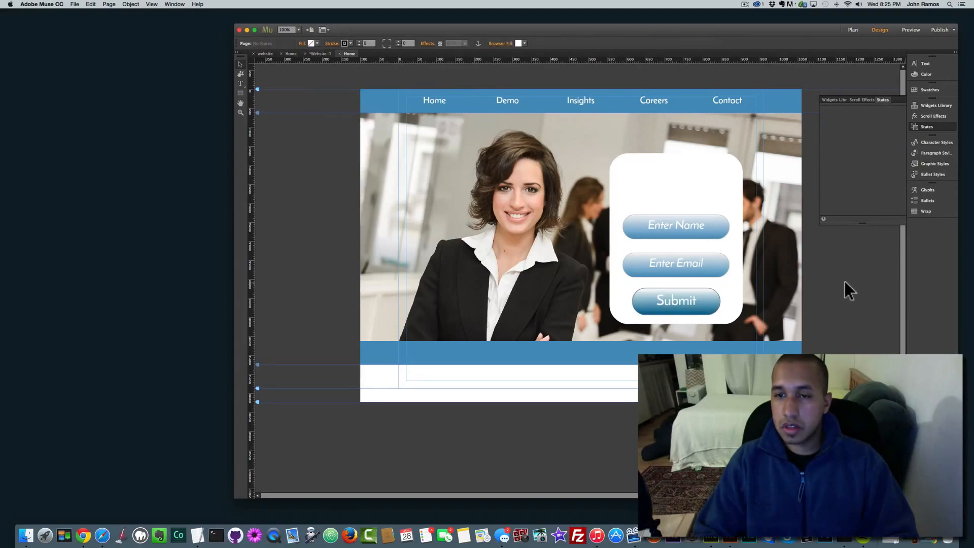
# Step: Add a text frame atop the form reading 'Subscribe Today For A Free Business Consultation!'
pyautogui.click(240, 84)
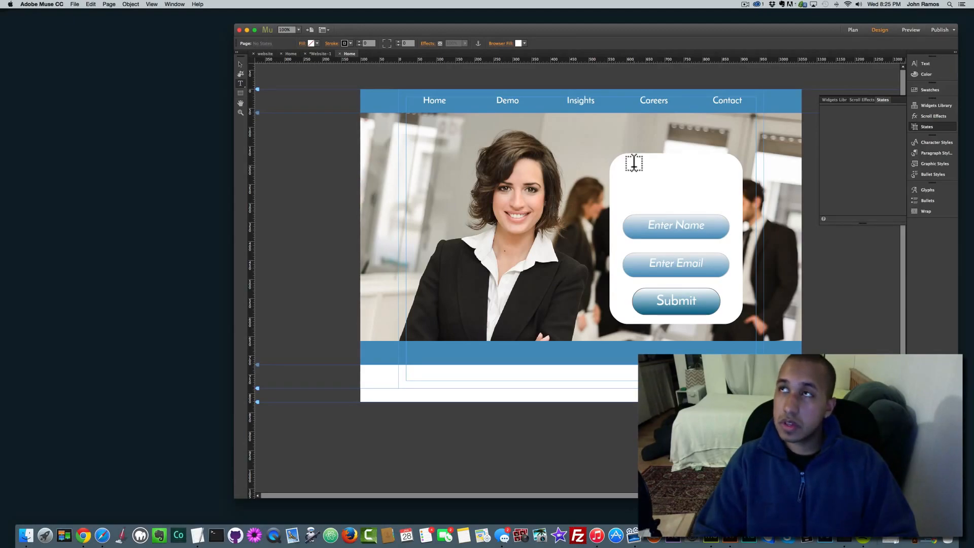
pyautogui.moveTo(635, 166); pyautogui.dragTo(725, 207)
pyautogui.press('shift')
pyautogui.write('Subscribe To')
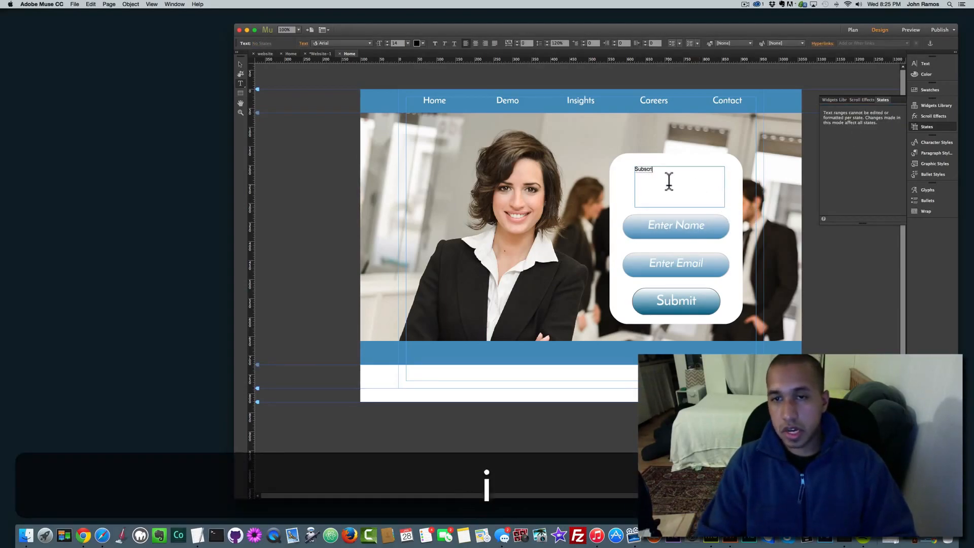
pyautogui.write('For ')
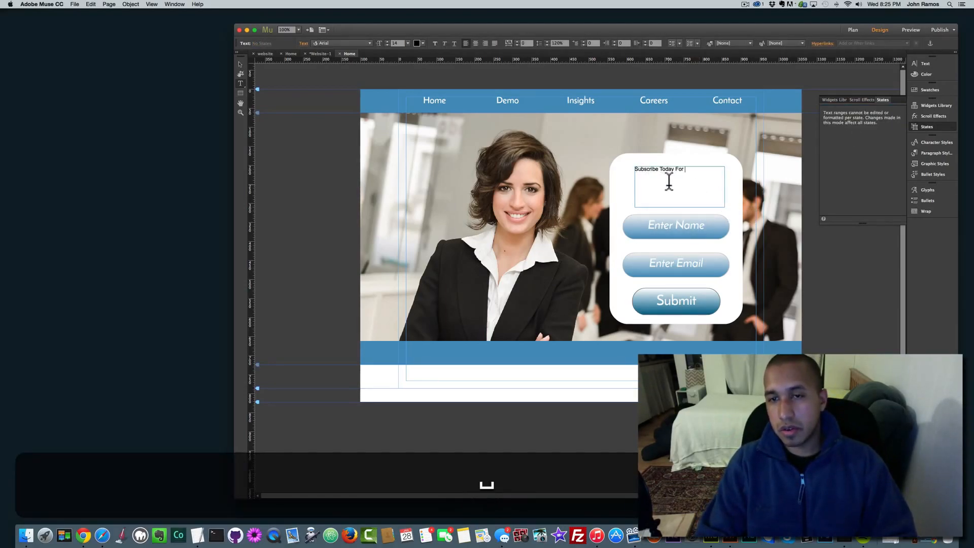
pyautogui.write('A Free Busin')
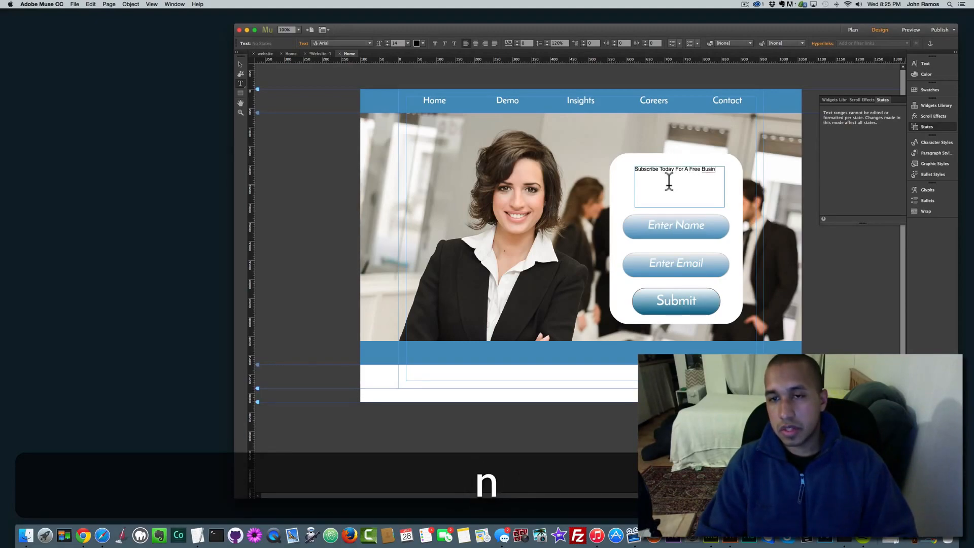
pyautogui.write('ess Consul')
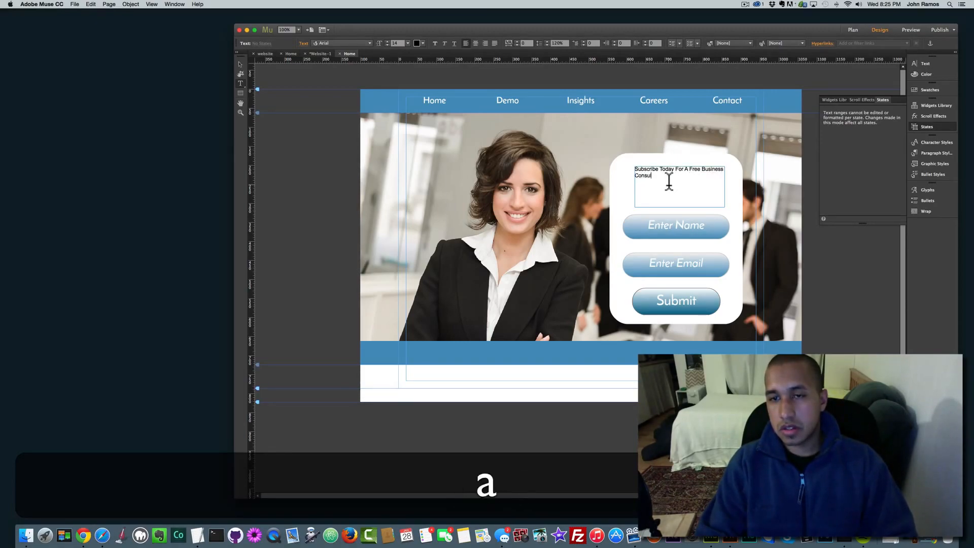
pyautogui.write('tation!')
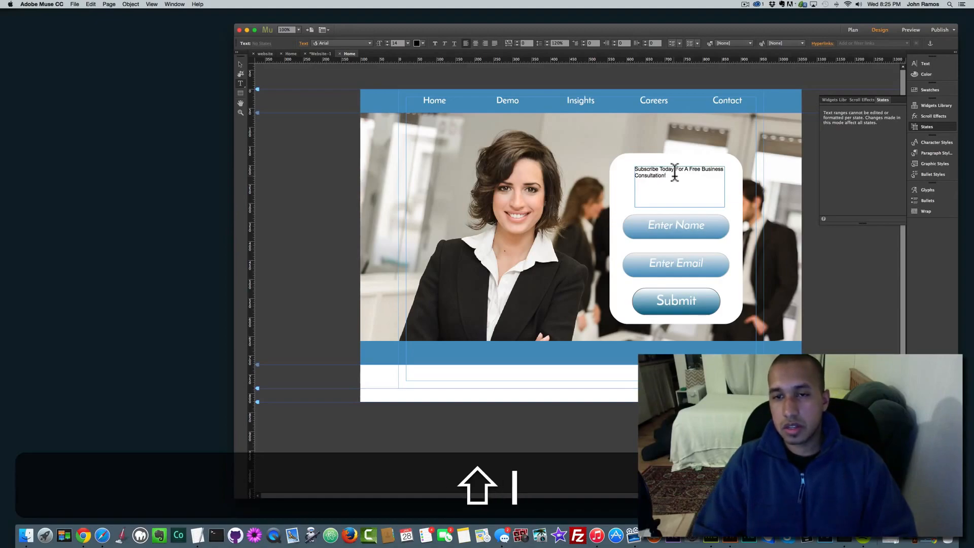
pyautogui.moveTo(673, 175); pyautogui.dragTo(532, 137)
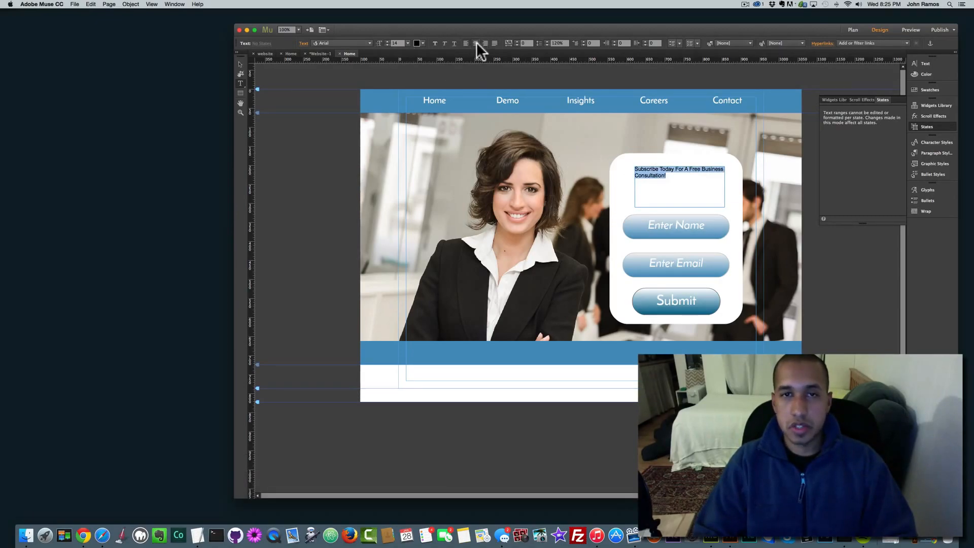
# Step: Centre the headline and set it to 24 pt Josefin Sans Semibold in 03658C blue
pyautogui.click(476, 43)
pyautogui.click(407, 43)
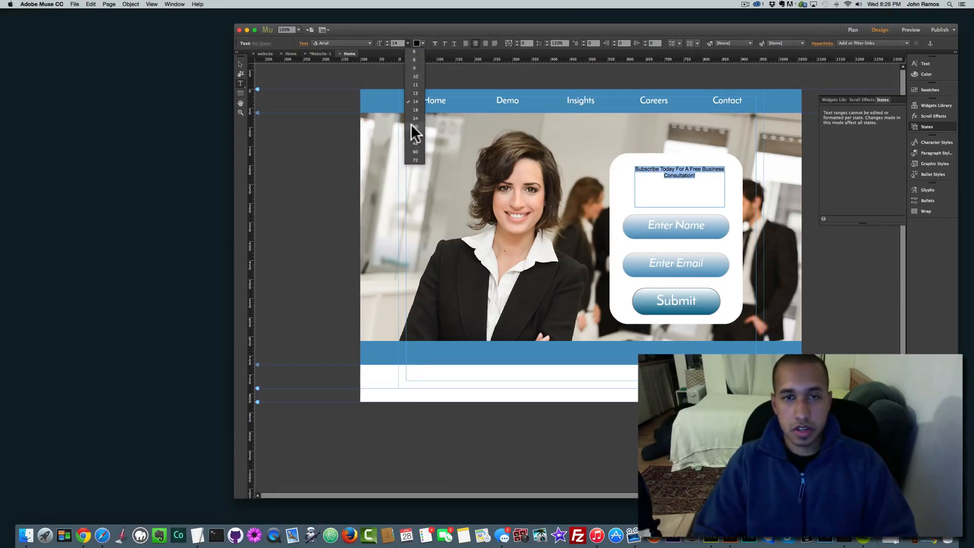
pyautogui.click(413, 131)
pyautogui.click(407, 43)
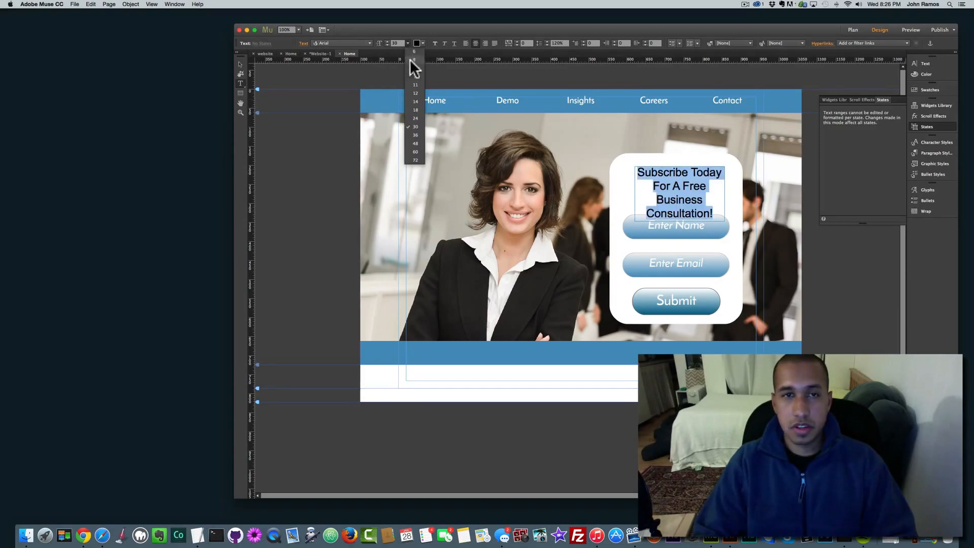
pyautogui.click(413, 122)
pyautogui.click(370, 43)
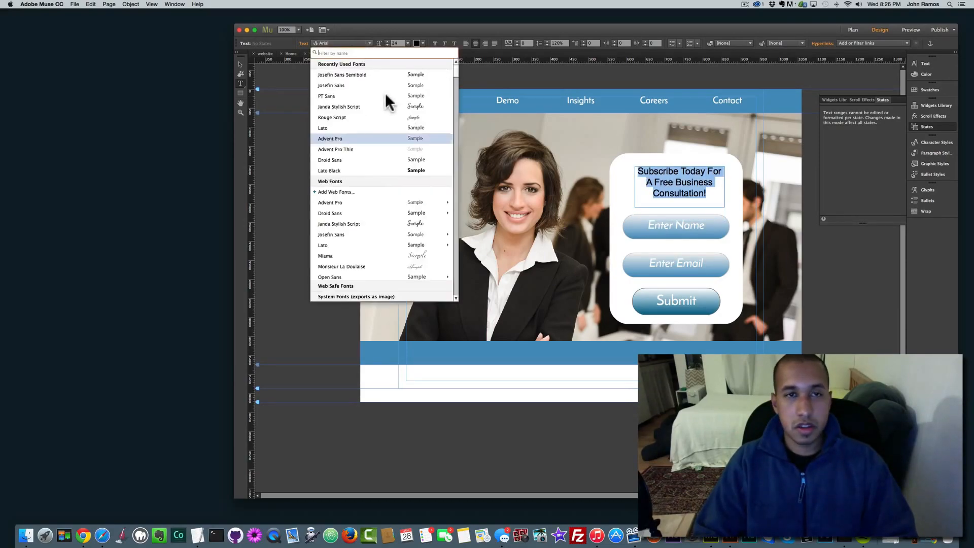
pyautogui.click(370, 72)
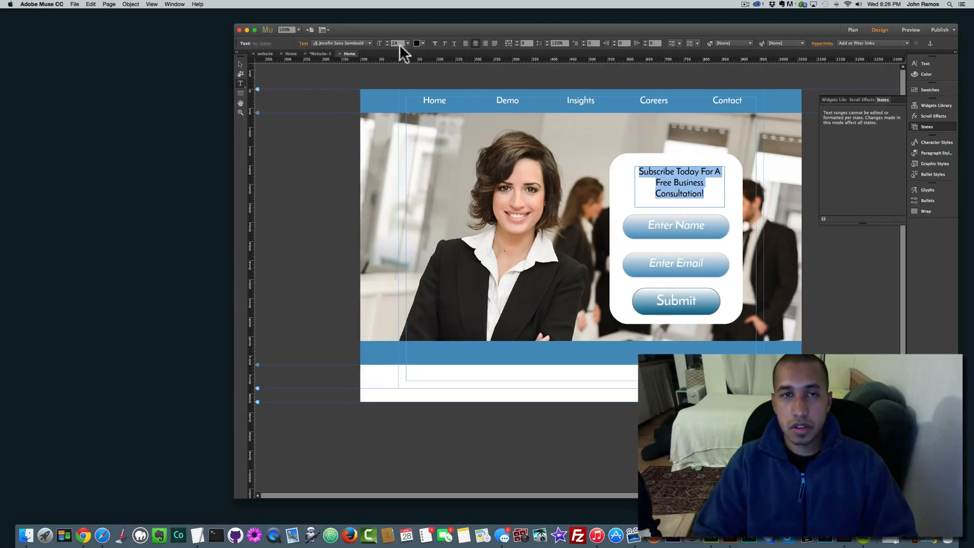
pyautogui.click(369, 43)
pyautogui.click(369, 43)
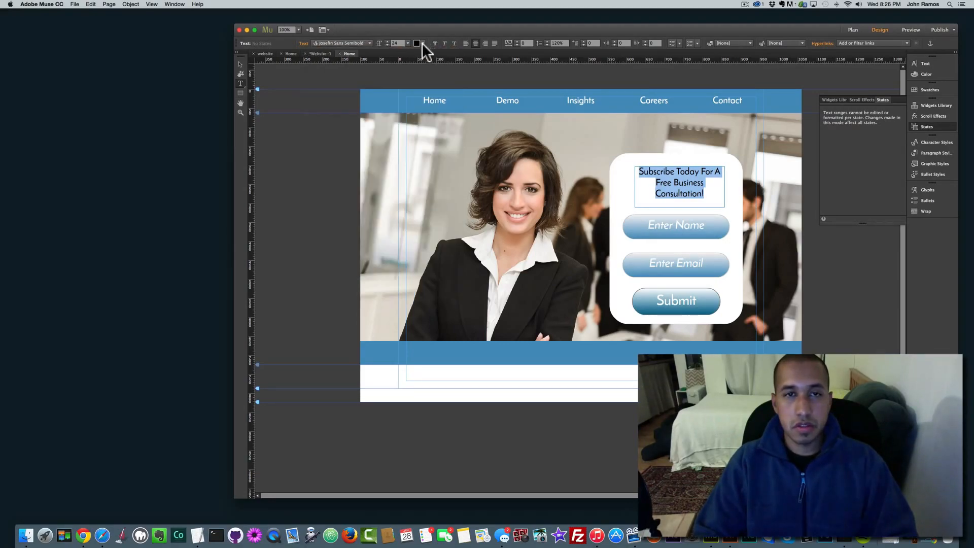
pyautogui.click(419, 44)
pyautogui.click(531, 77)
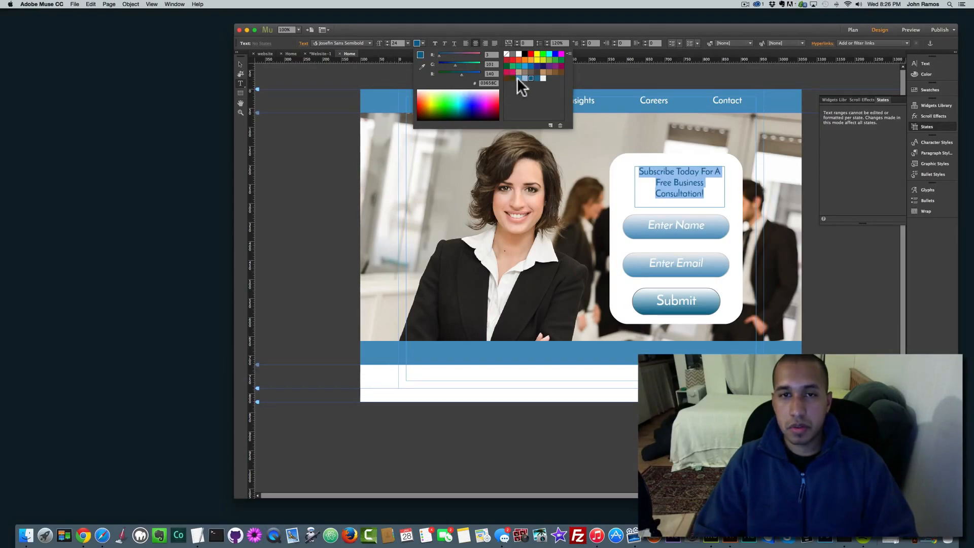
pyautogui.click(237, 62)
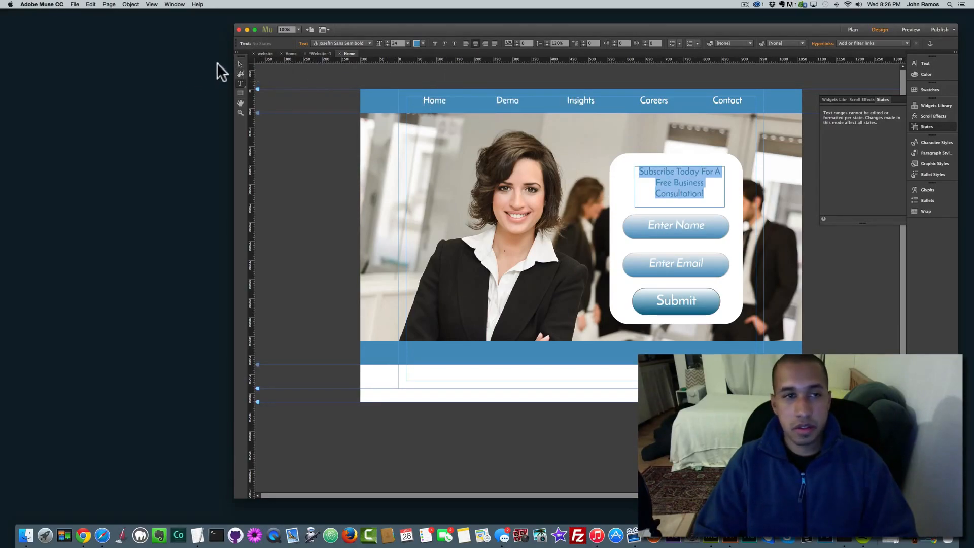
pyautogui.click(668, 181)
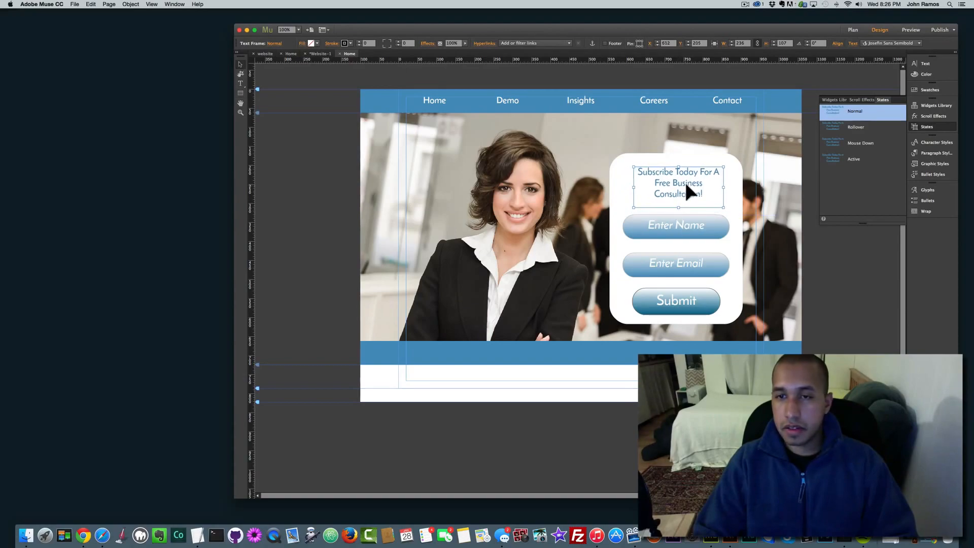
# Step: Select the white rounded form panel and turn on a Glow effect around it
pyautogui.moveTo(682, 182); pyautogui.dragTo(681, 184)
pyautogui.click(678, 227)
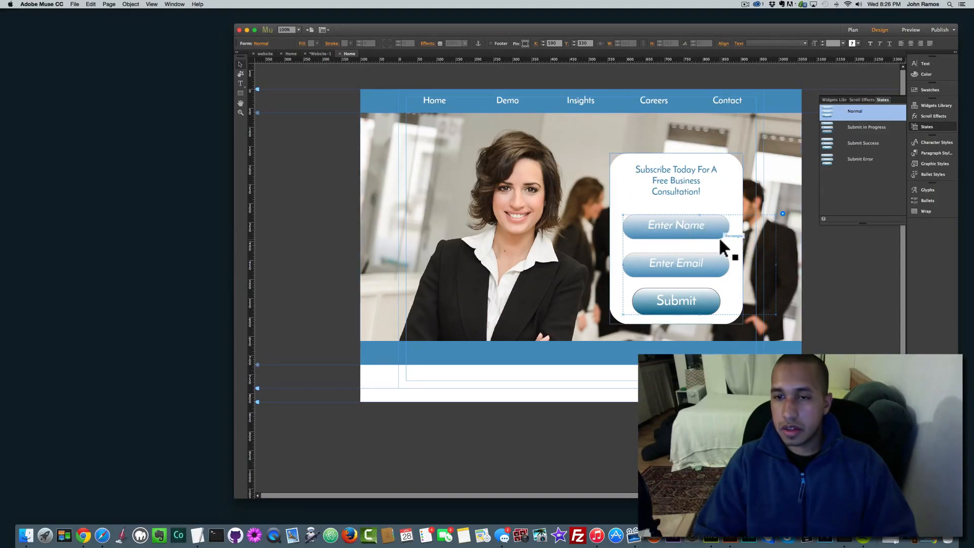
pyautogui.click(745, 241)
pyautogui.click(694, 231)
pyautogui.click(707, 231)
pyautogui.click(720, 273)
pyautogui.click(705, 293)
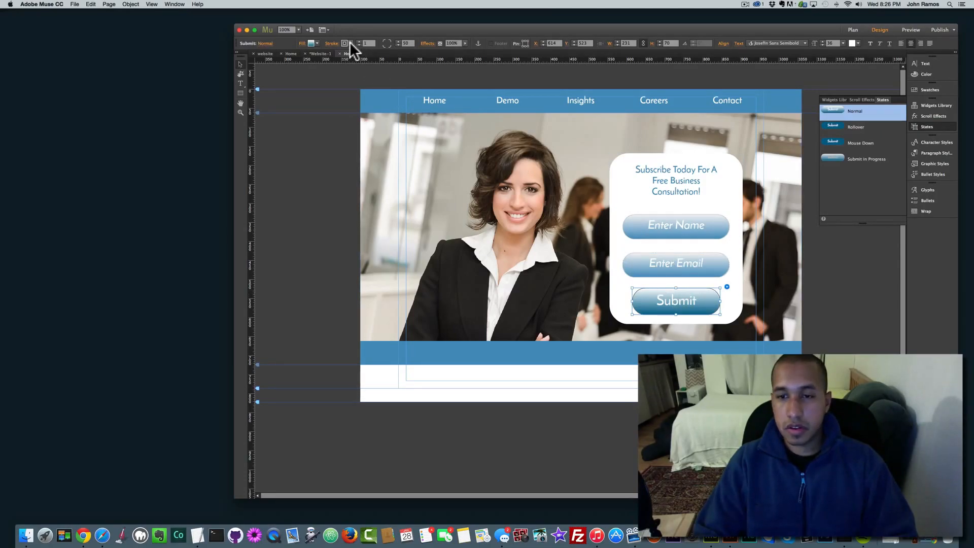
pyautogui.click(624, 196)
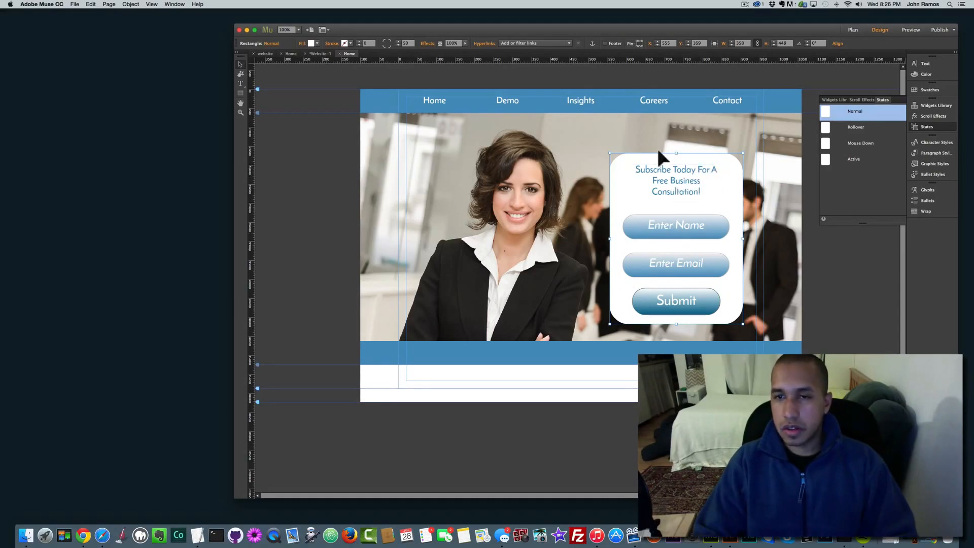
pyautogui.click(428, 44)
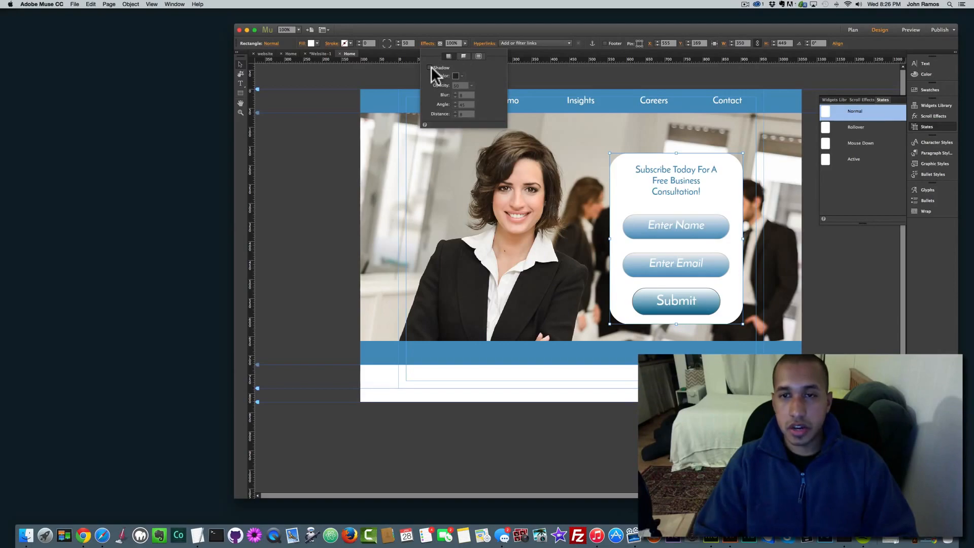
pyautogui.click(478, 56)
pyautogui.click(429, 68)
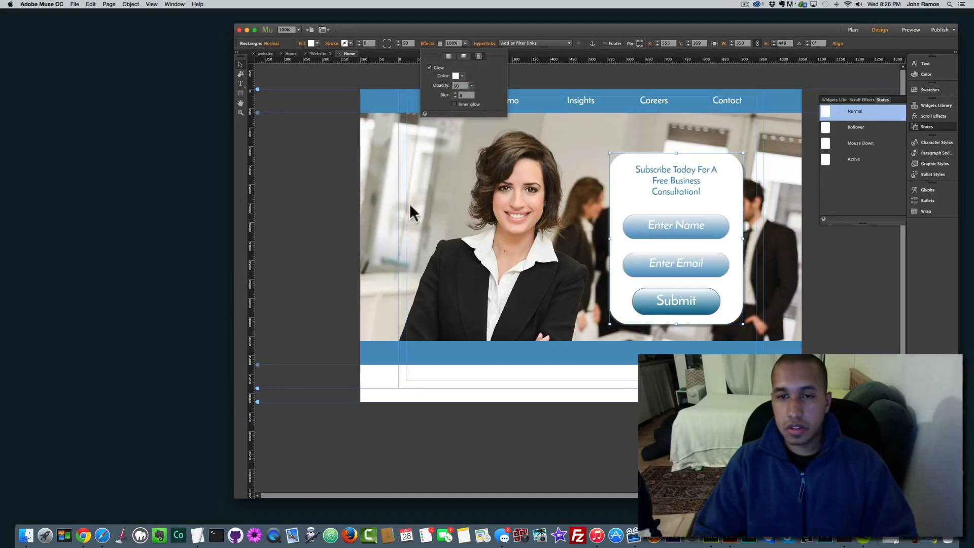
pyautogui.click(336, 180)
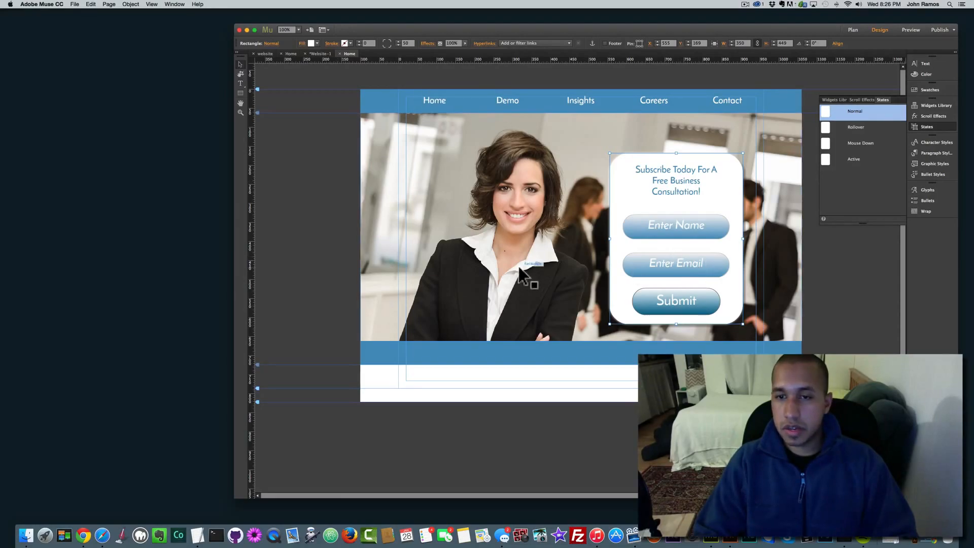
# Step: Nudge the headline so it sits centred above the Enter Name field
pyautogui.click(388, 230)
pyautogui.moveTo(681, 180); pyautogui.dragTo(683, 181)
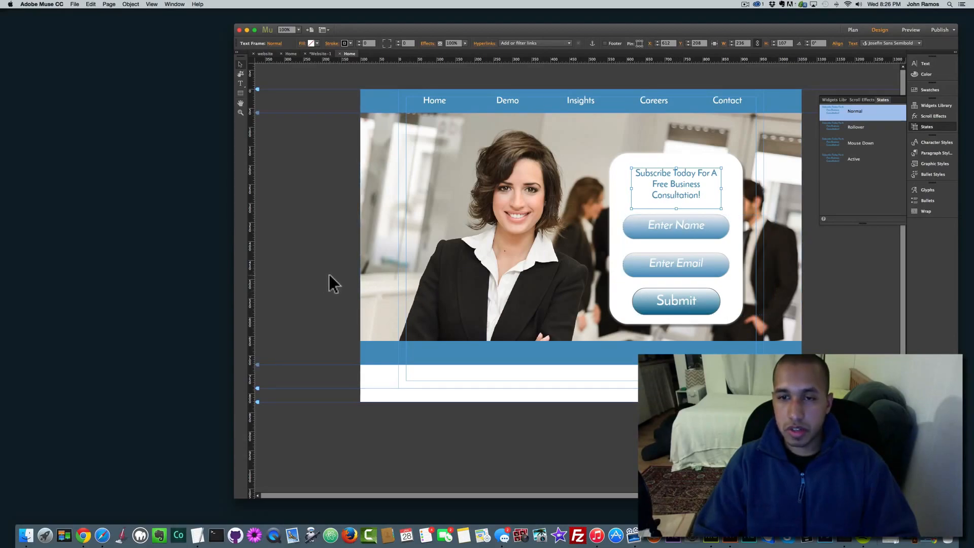
pyautogui.press('Up')
pyautogui.press('Up')
pyautogui.press('Up')
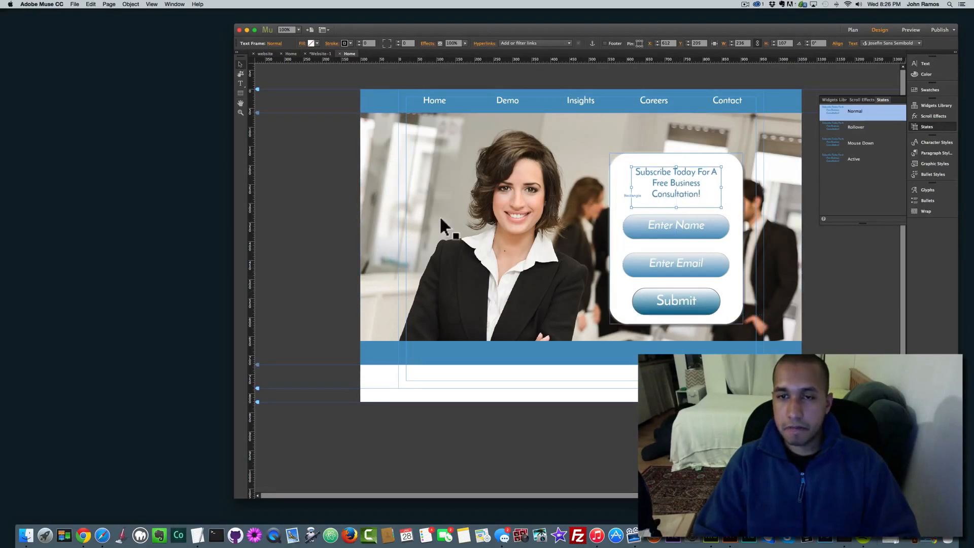
pyautogui.click(293, 223)
pyautogui.scroll(-2, 314, 238)
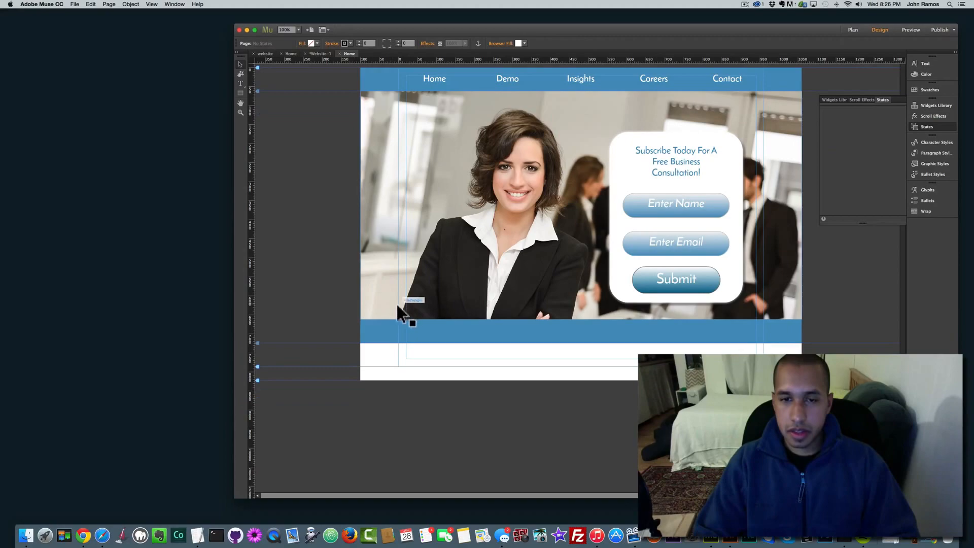
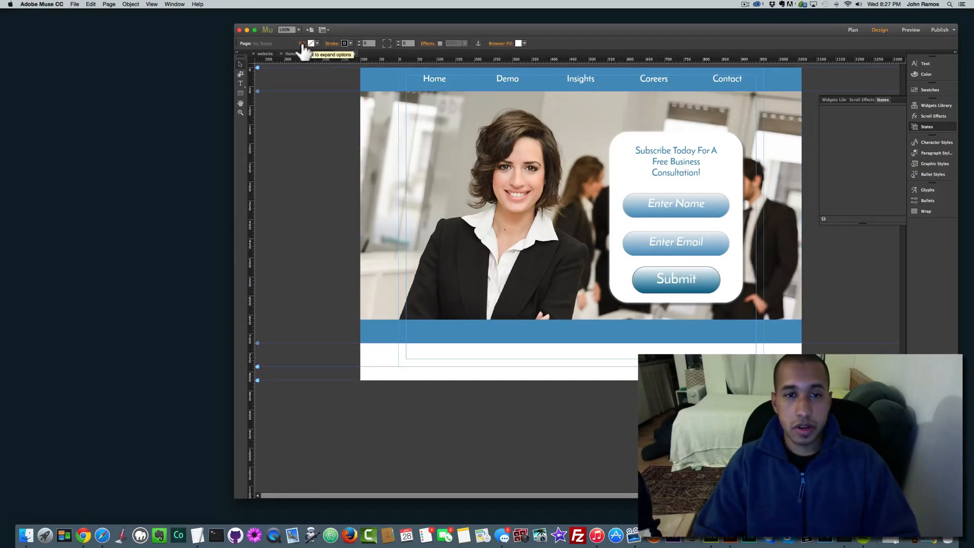
# Step: Draw a white rectangle at full browser width, snapped under the blue band and 345 px tall
pyautogui.moveTo(353, 338)
pyautogui.mouseDown()
pyautogui.moveTo(543, 440)
pyautogui.moveTo(660, 447)
pyautogui.moveTo(802, 476)
pyautogui.mouseUp()
pyautogui.click(240, 65)
pyautogui.moveTo(569, 431); pyautogui.dragTo(569, 438)
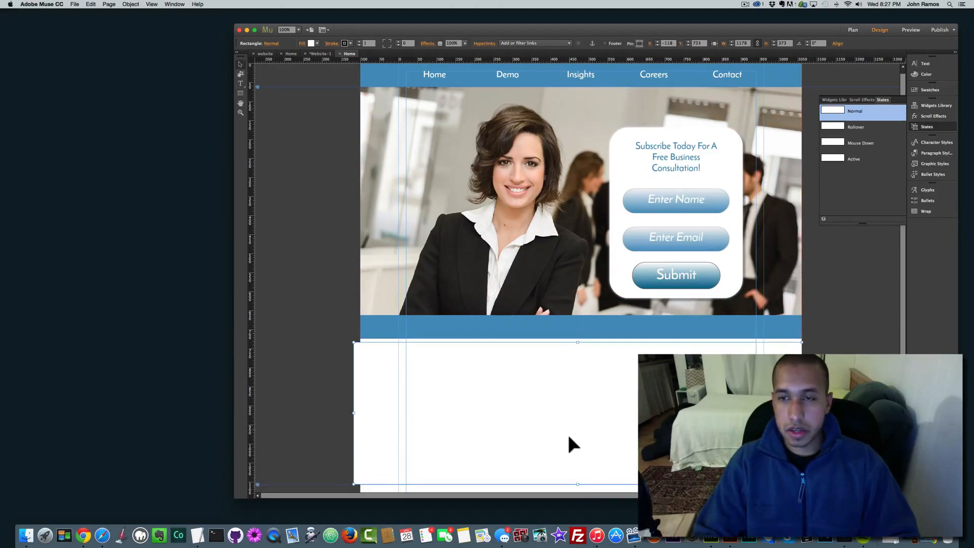
pyautogui.click(714, 43)
pyautogui.moveTo(531, 397); pyautogui.dragTo(515, 421)
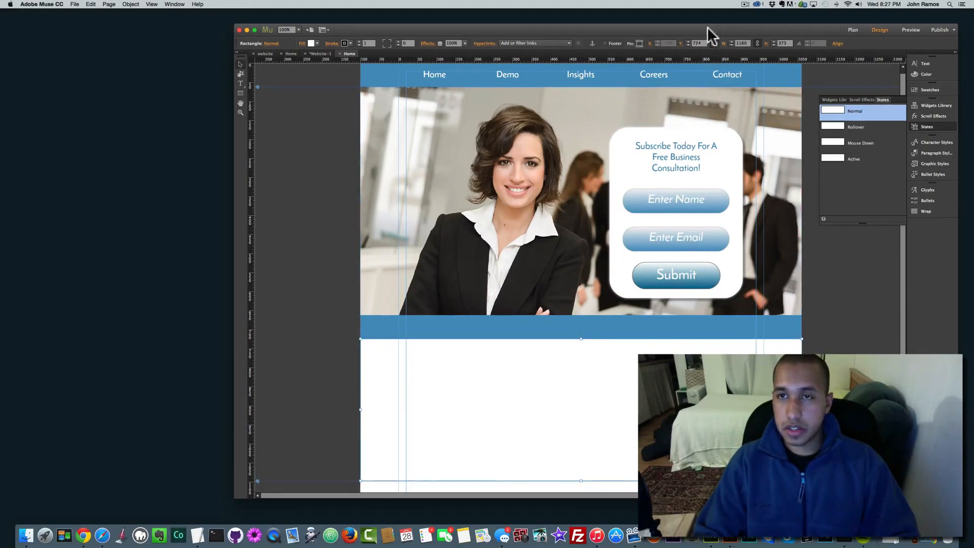
pyautogui.scroll(-3, 624, 322)
pyautogui.moveTo(581, 444); pyautogui.dragTo(586, 423)
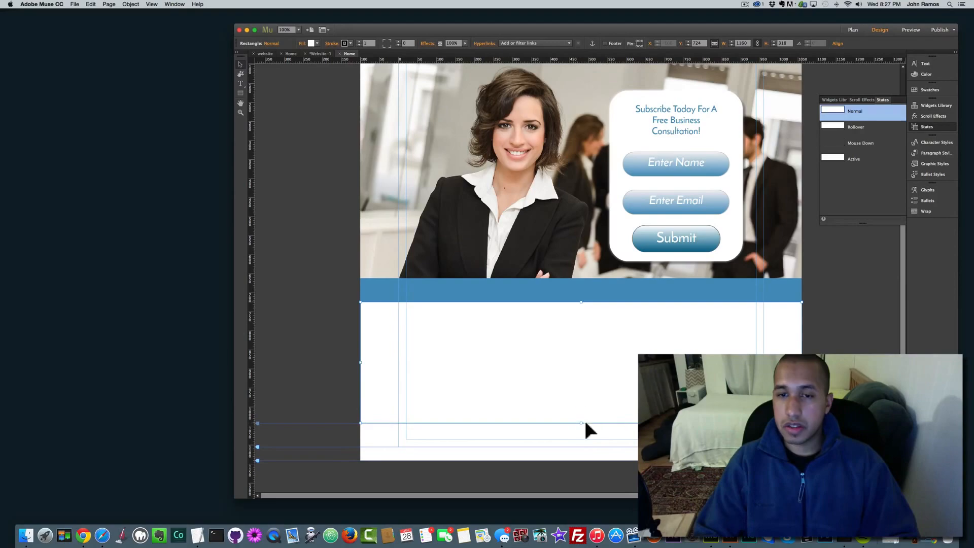
# Step: Fill the rectangle with the blue business illustration using Scale To Fill, positioned to show the lightbulb
pyautogui.click(302, 43)
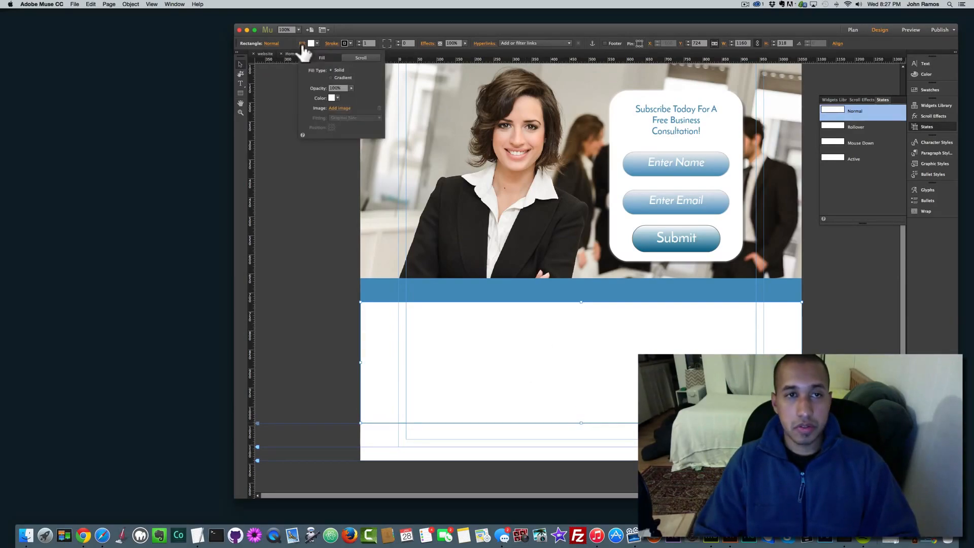
pyautogui.click(339, 107)
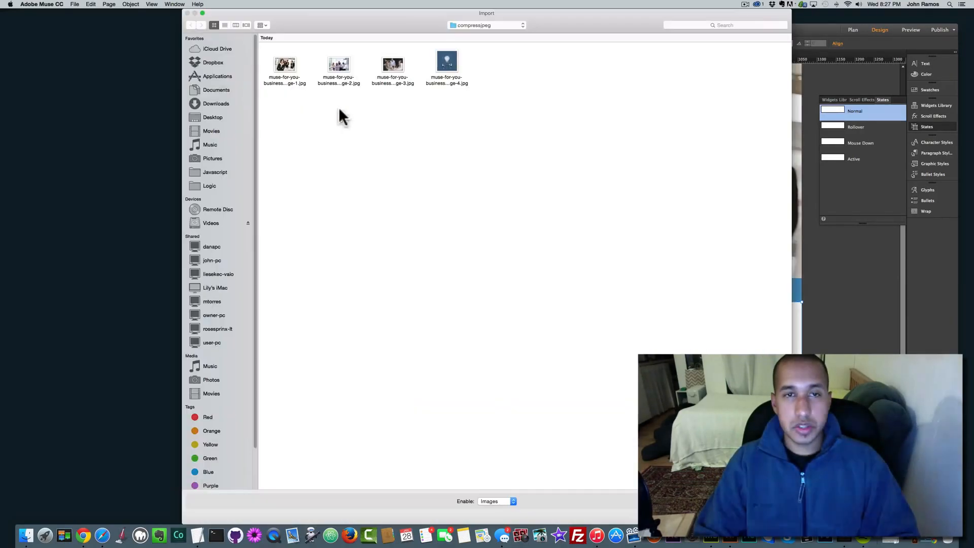
pyautogui.doubleClick(447, 62)
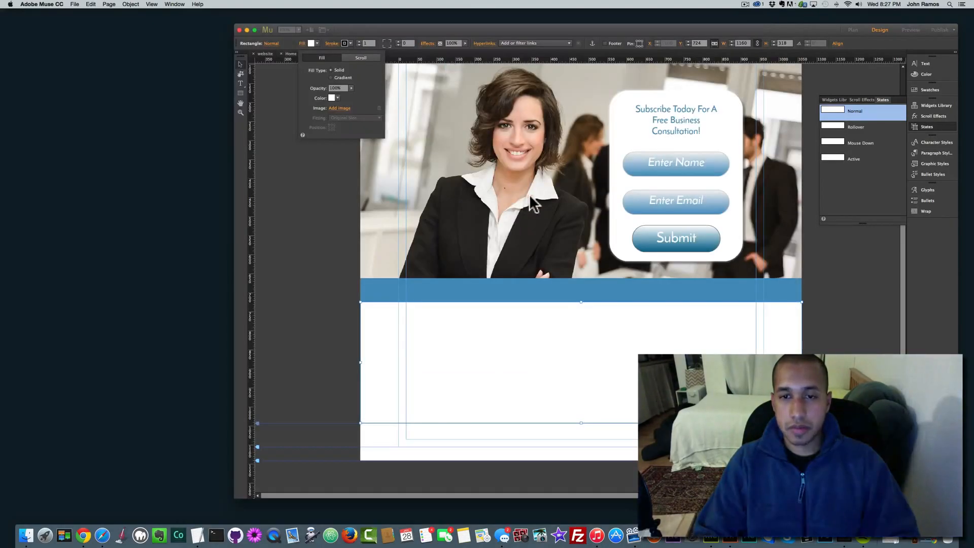
pyautogui.click(339, 119)
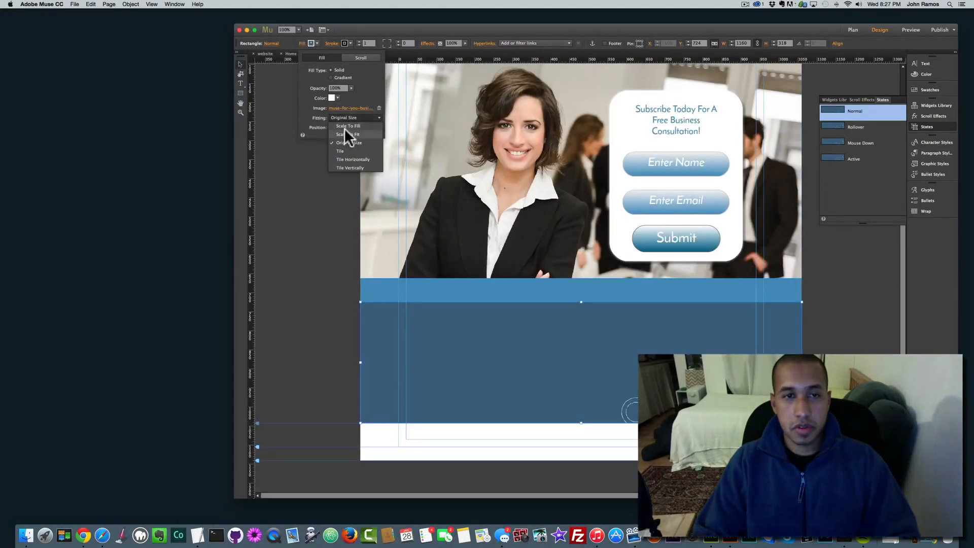
pyautogui.click(349, 133)
pyautogui.click(330, 127)
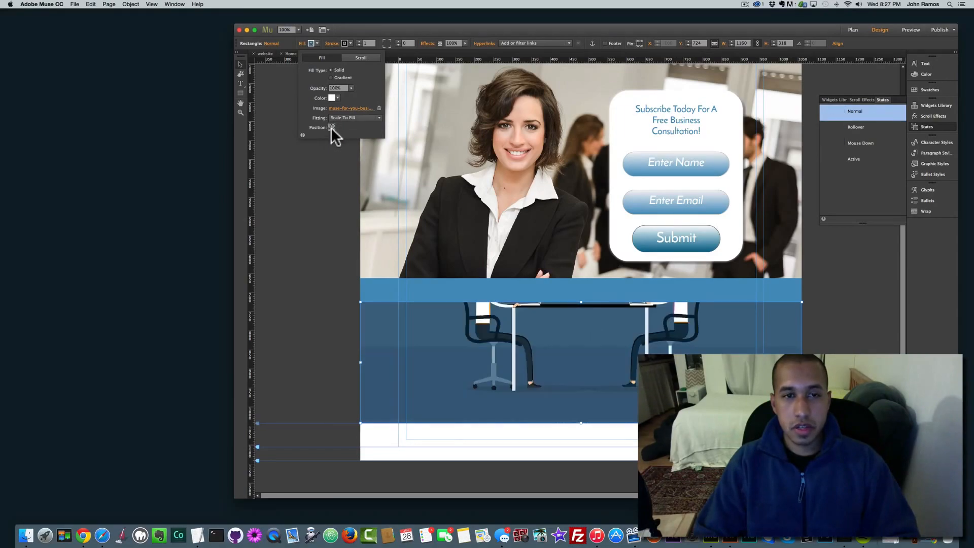
pyautogui.click(331, 126)
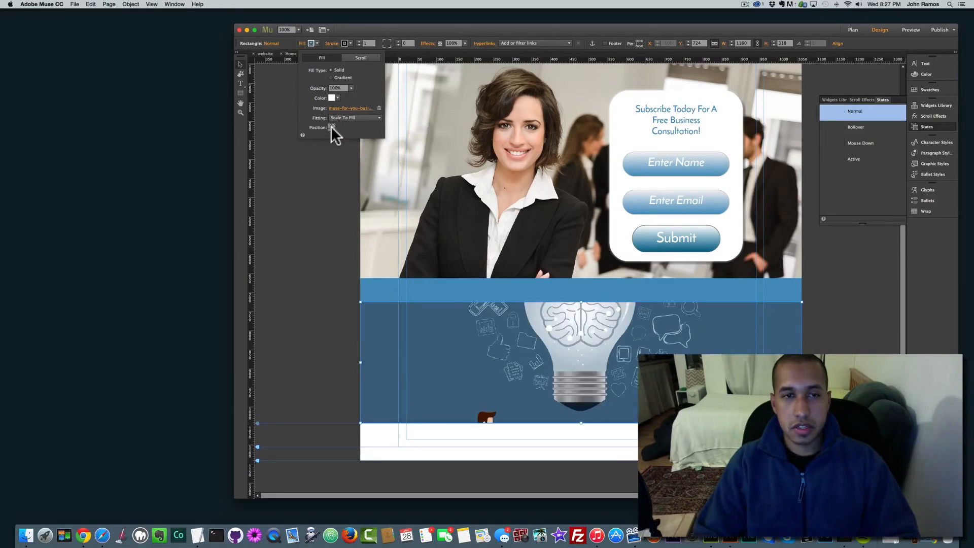
pyautogui.click(305, 244)
pyautogui.click(303, 245)
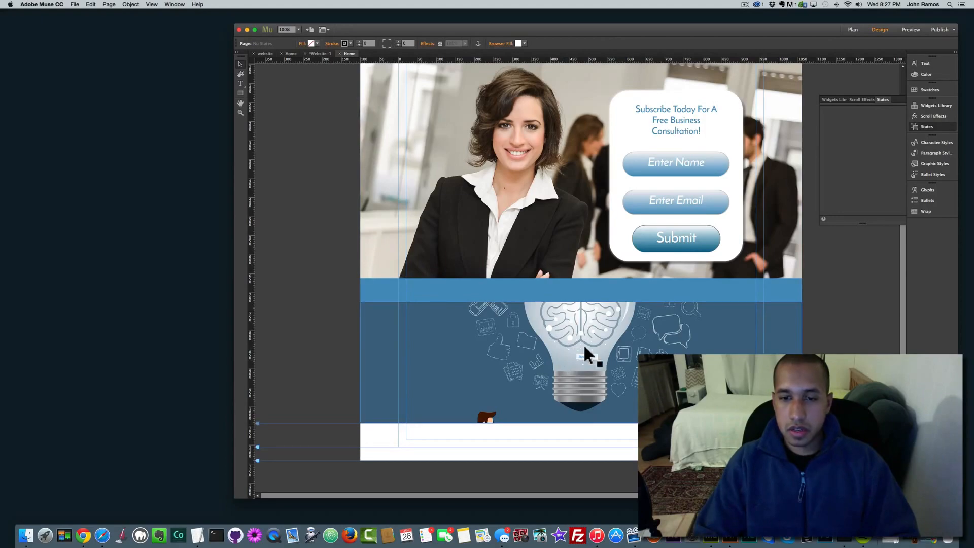
pyautogui.click(570, 294)
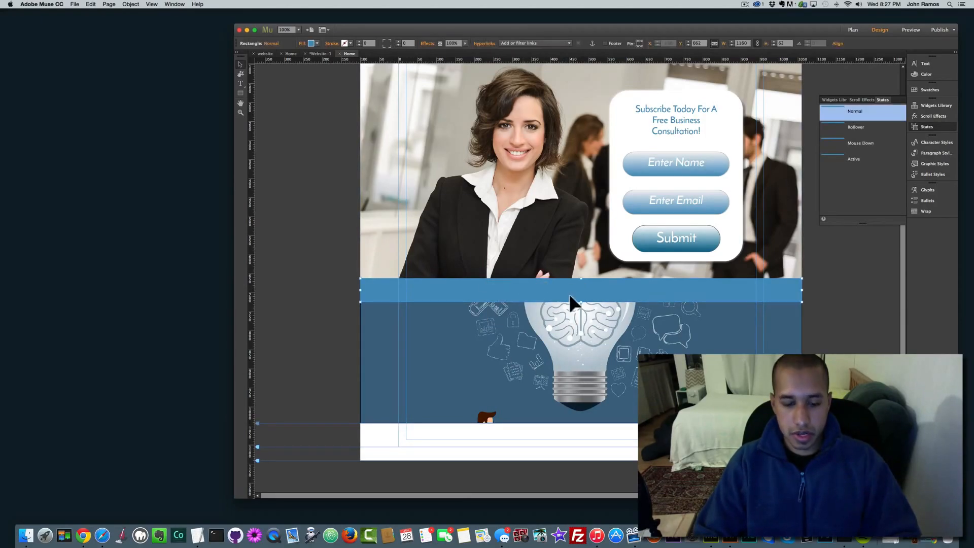
# Step: Duplicate the blue band and move the copy below the lightbulb image
pyautogui.press('super+c')
pyautogui.press('super+v')
pyautogui.moveTo(574, 285); pyautogui.dragTo(571, 434)
pyautogui.click(523, 355)
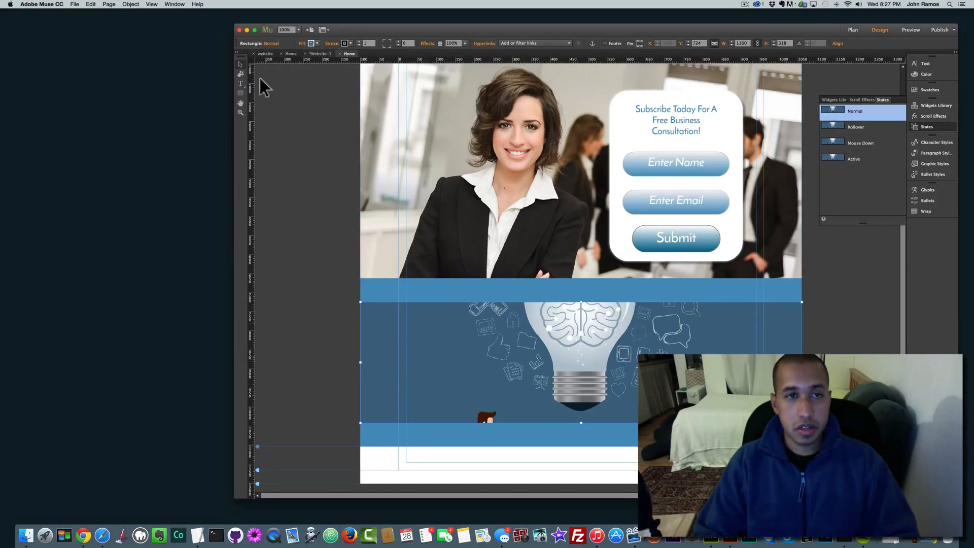
# Step: Draw a light-blue A3C4D9 box over the lightbulb with a text frame inside it
pyautogui.click(244, 83)
pyautogui.click(242, 93)
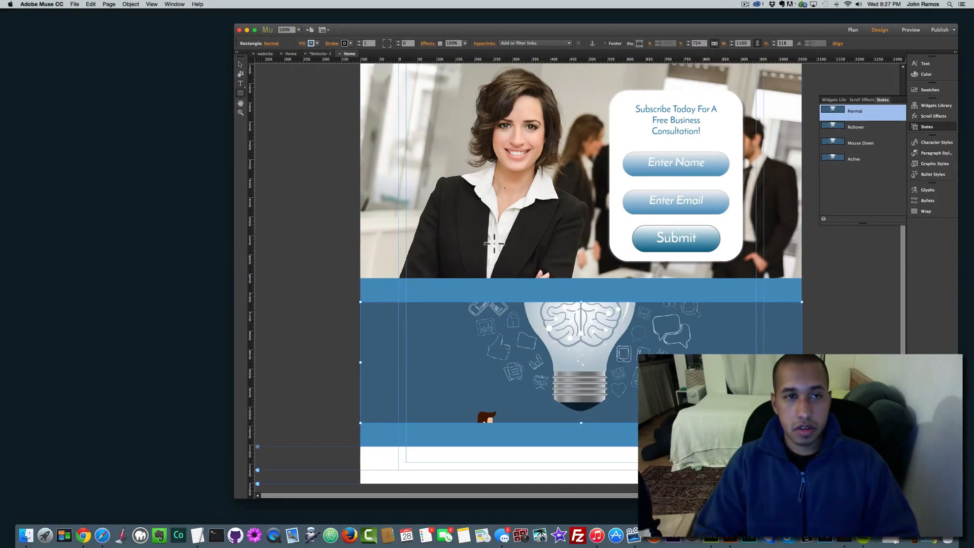
pyautogui.moveTo(479, 333); pyautogui.dragTo(709, 381)
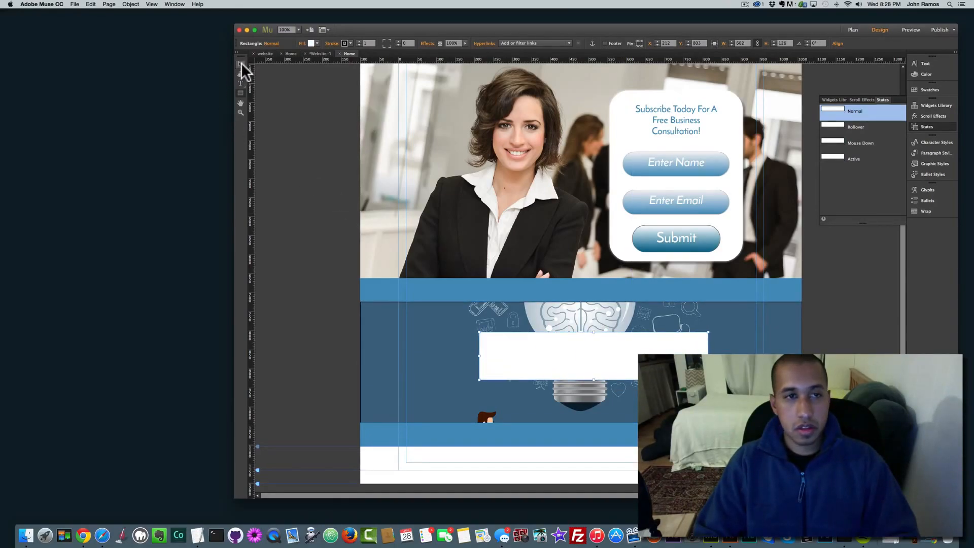
pyautogui.click(311, 43)
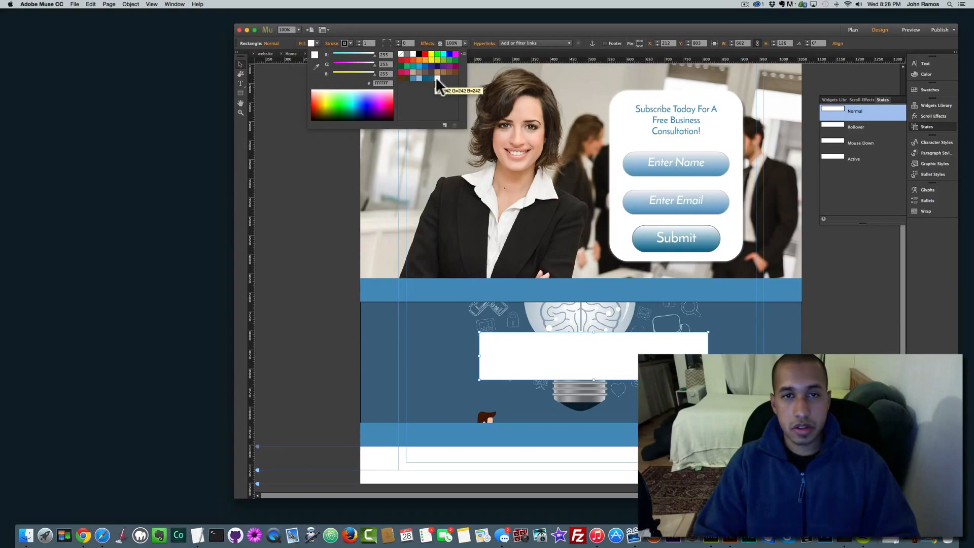
pyautogui.click(418, 77)
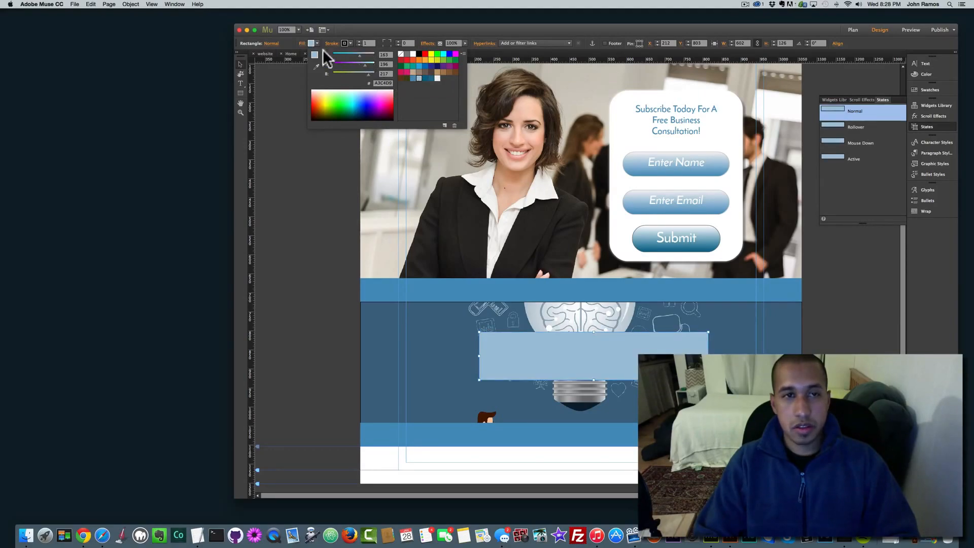
pyautogui.click(303, 44)
pyautogui.click(240, 84)
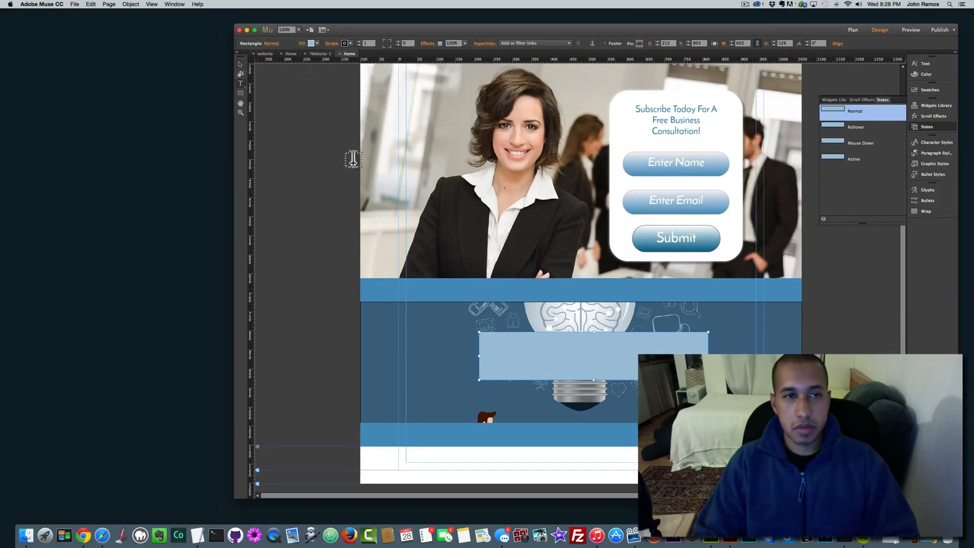
pyautogui.moveTo(500, 343); pyautogui.dragTo(676, 372)
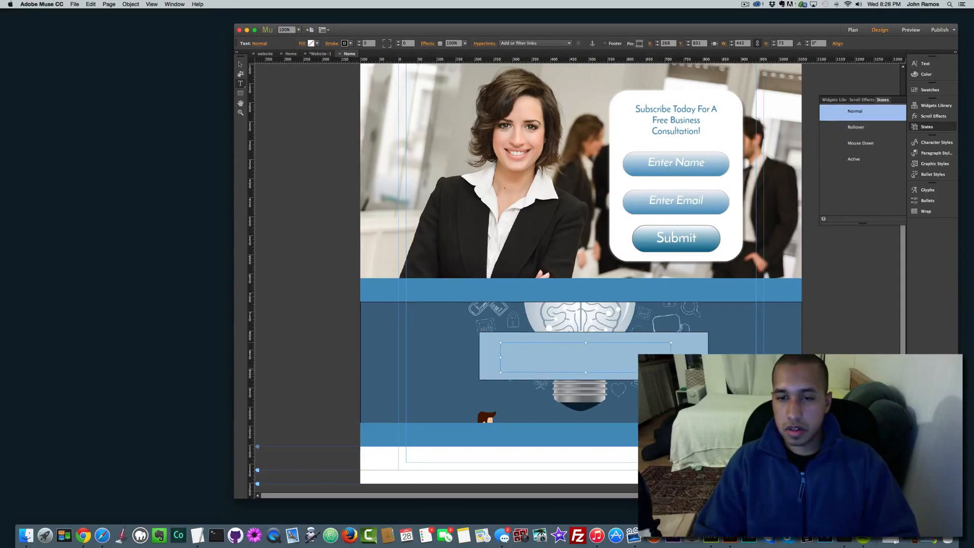
# Step: Enter 'GREAT IDEAS' in white 72 pt Josefin Sans Semibold with letter spacing 2
pyautogui.write('GREAT IDE')
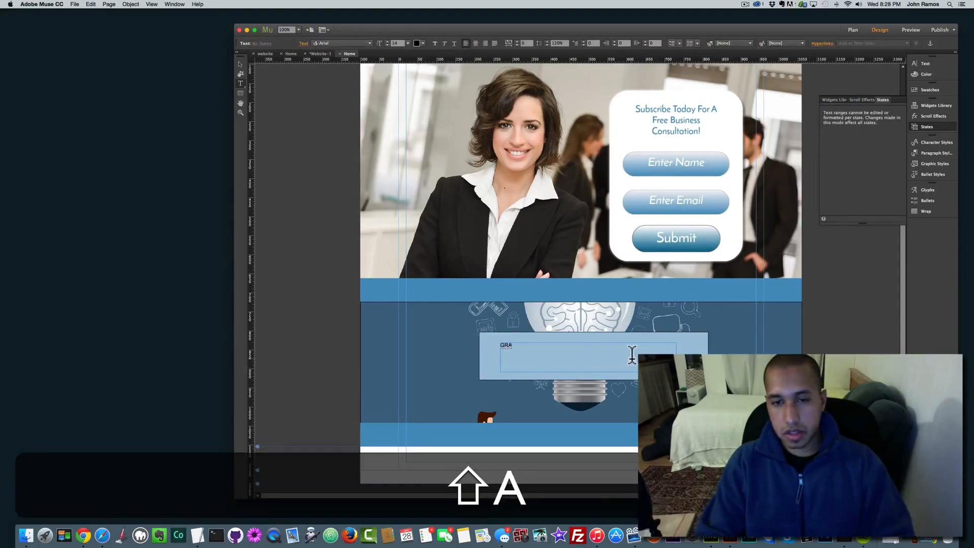
pyautogui.write('AS')
pyautogui.press('super+shift+a')
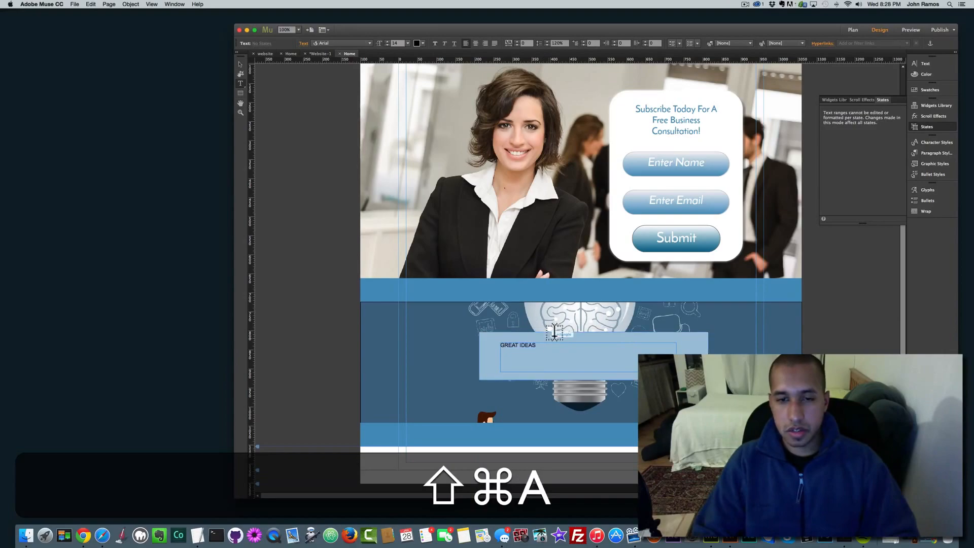
pyautogui.click(370, 43)
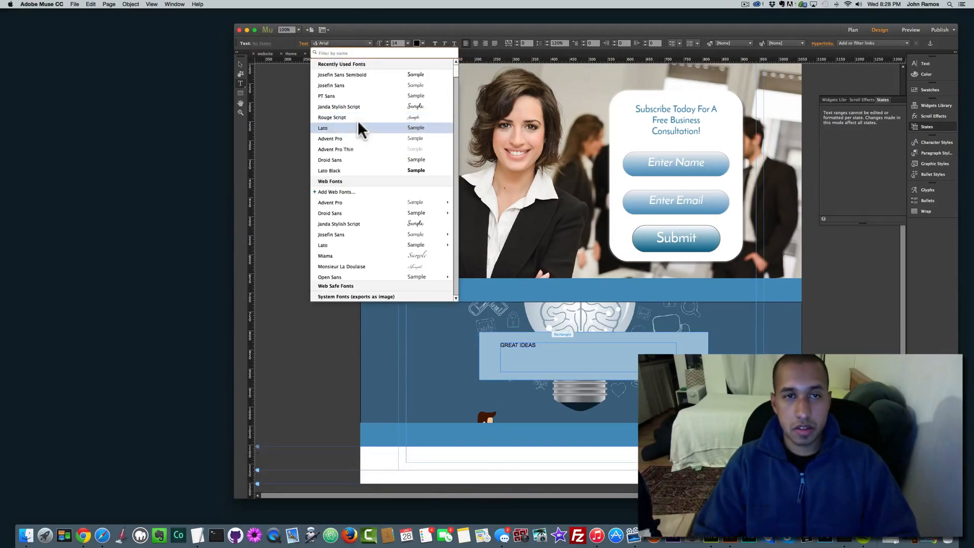
pyautogui.click(351, 74)
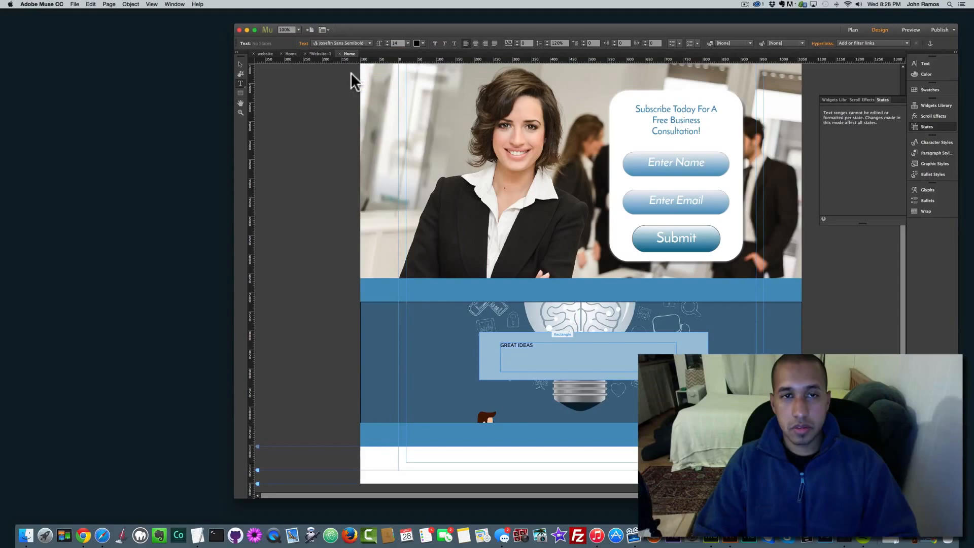
pyautogui.click(421, 43)
pyautogui.click(517, 53)
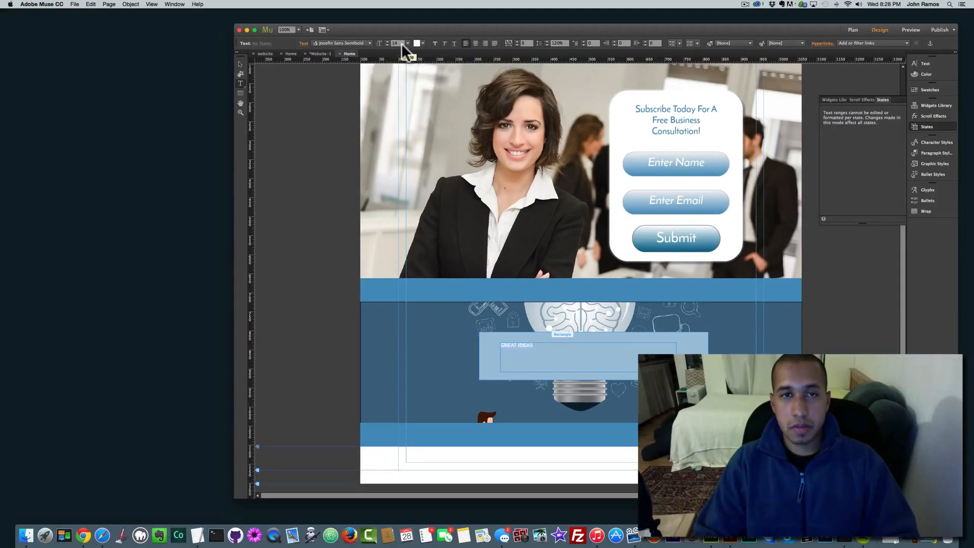
pyautogui.click(407, 43)
pyautogui.click(414, 143)
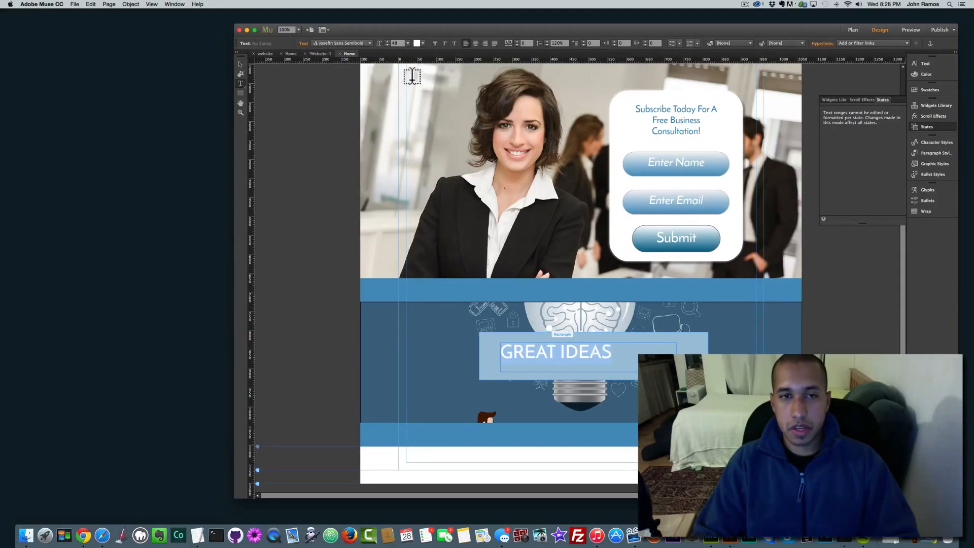
pyautogui.click(407, 43)
pyautogui.click(413, 159)
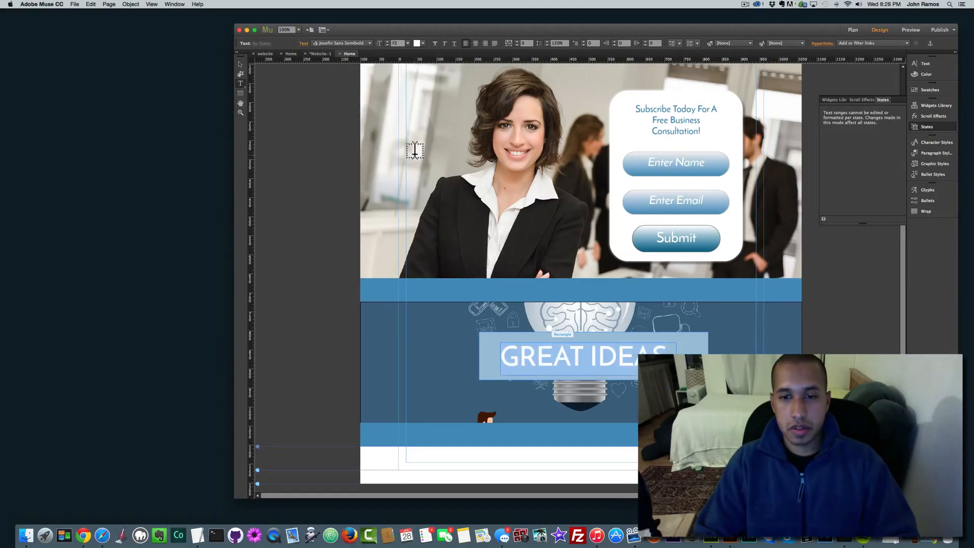
pyautogui.click(517, 41)
pyautogui.click(516, 41)
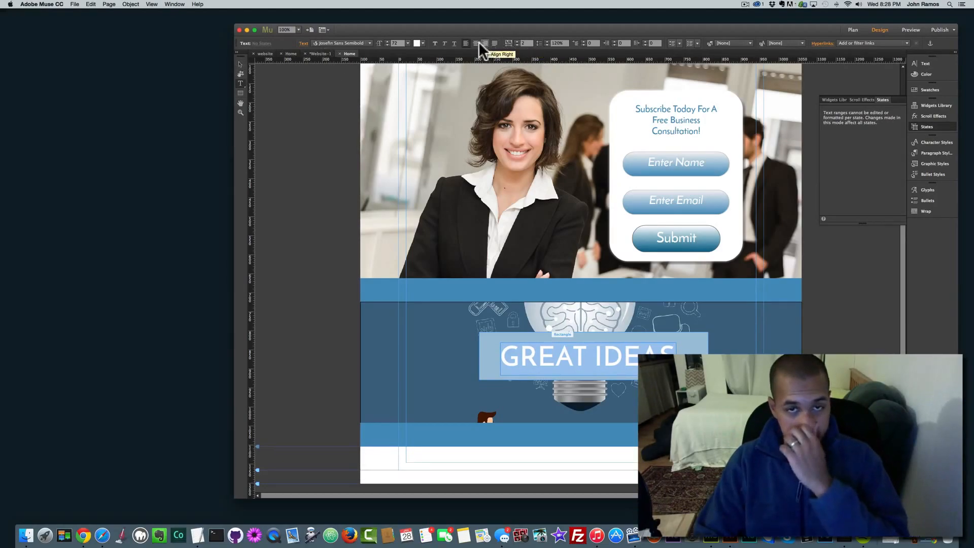
# Step: Move the GREAT IDEAS text frame right so it sits centred on the pale blue box
pyautogui.click(241, 65)
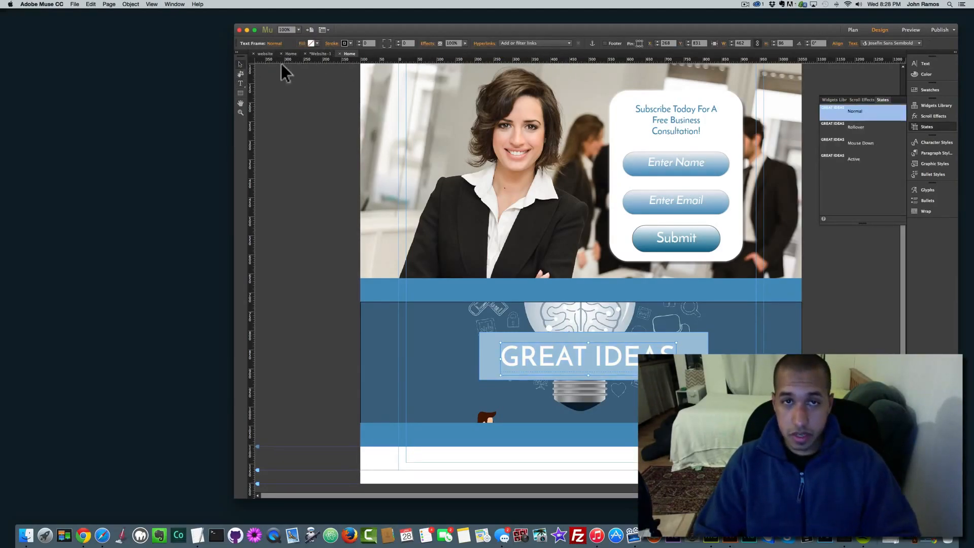
pyautogui.doubleClick(570, 353)
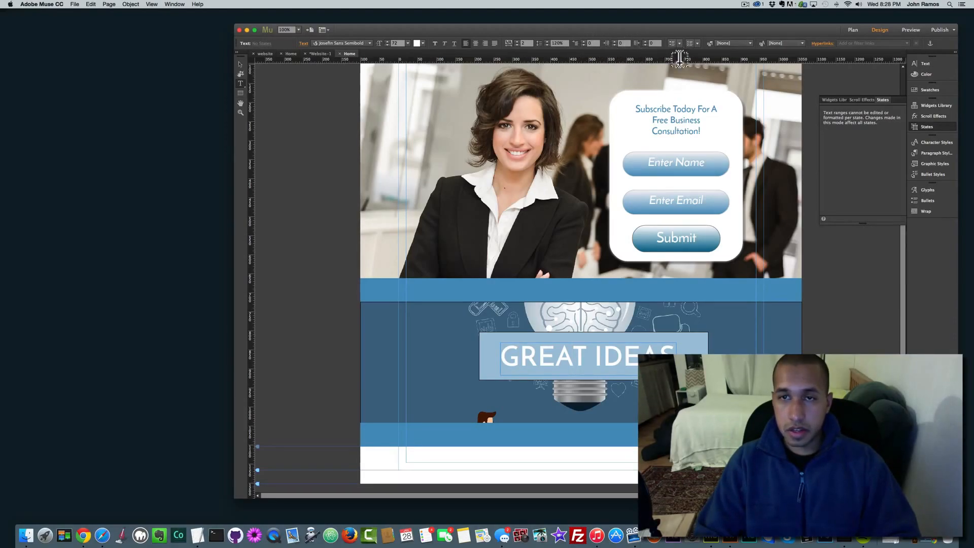
pyautogui.click(239, 63)
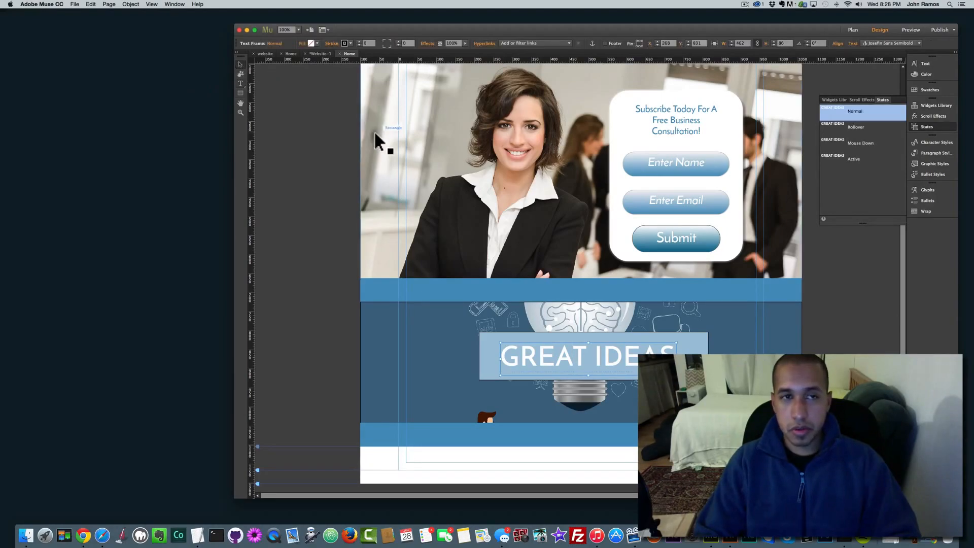
pyautogui.moveTo(570, 358)
pyautogui.mouseDown()
pyautogui.moveTo(586, 361)
pyautogui.moveTo(563, 358)
pyautogui.mouseUp()
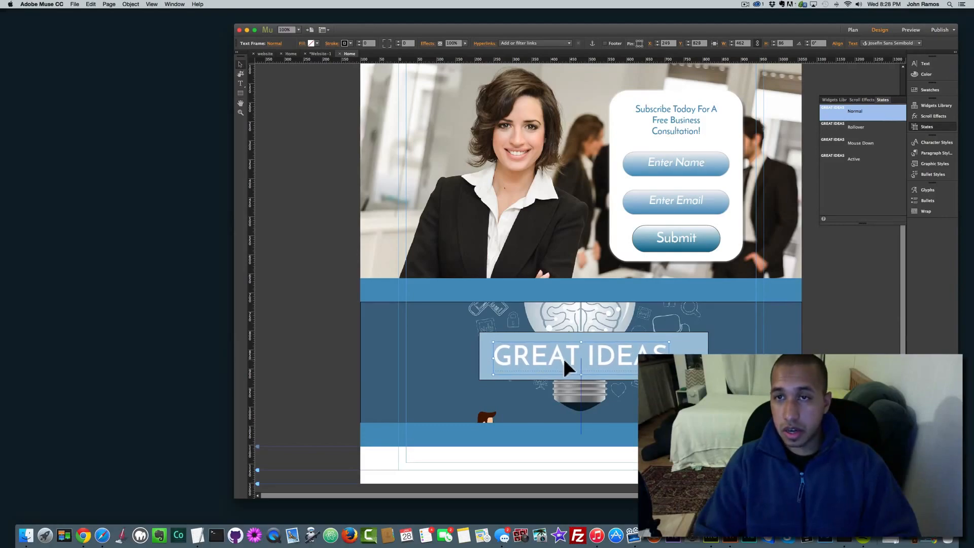
pyautogui.doubleClick(591, 357)
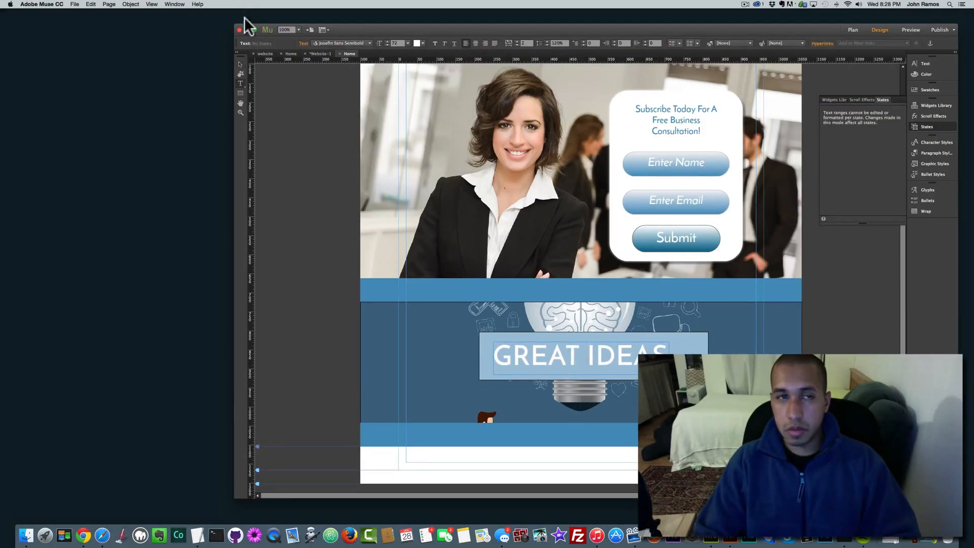
pyautogui.click(239, 64)
pyautogui.moveTo(601, 350); pyautogui.dragTo(608, 350)
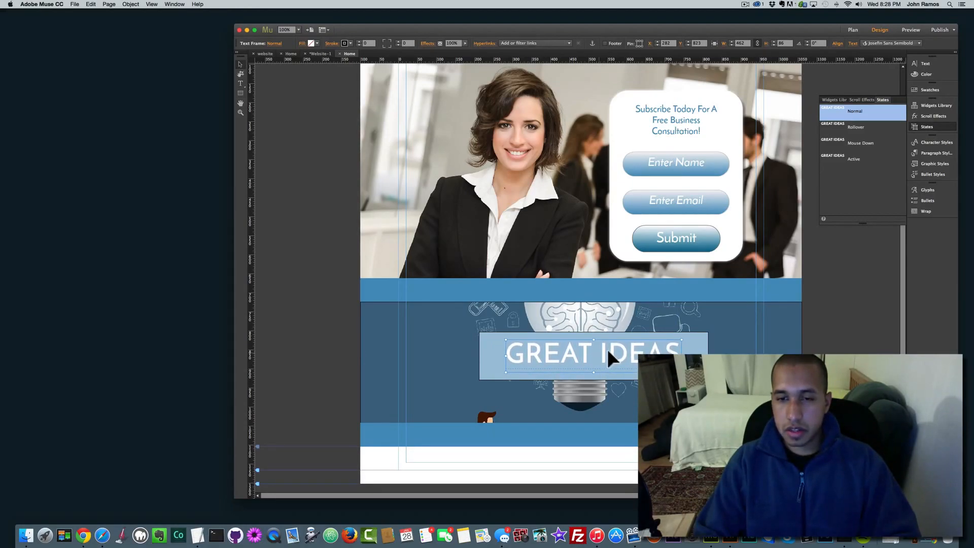
pyautogui.moveTo(533, 335); pyautogui.dragTo(541, 324)
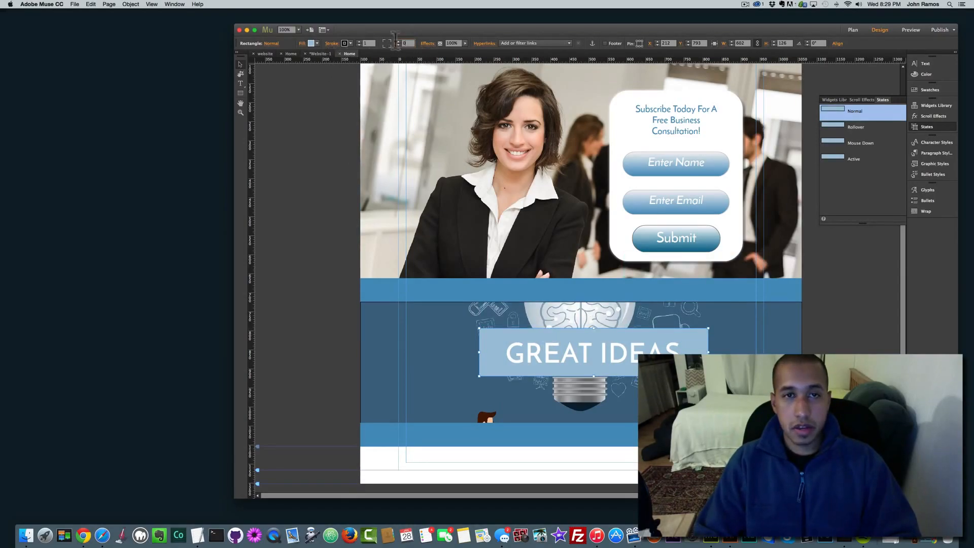
# Step: Give the pale blue box a 100 px corner radius and no outline
pyautogui.write('50')
pyautogui.press('Return')
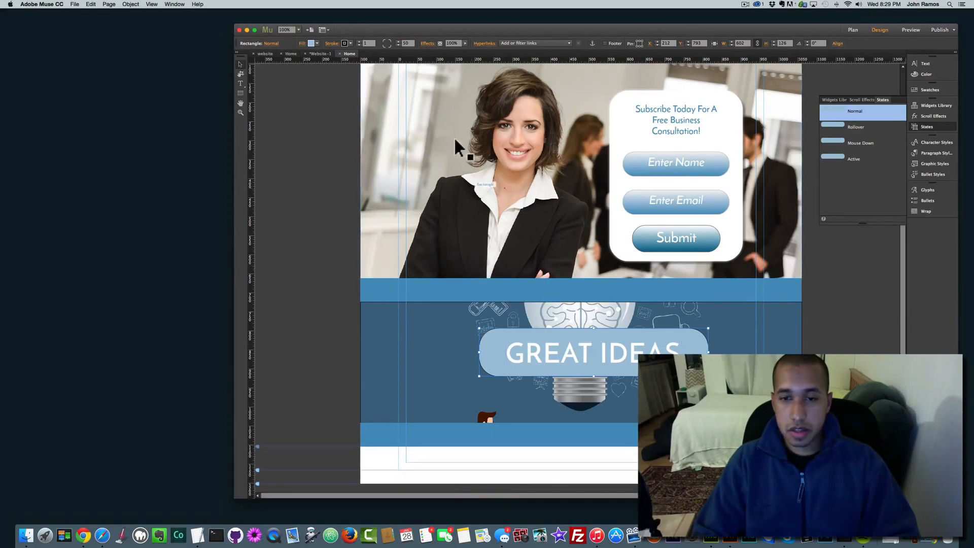
pyautogui.click(414, 44)
pyautogui.write('100')
pyautogui.press('Return')
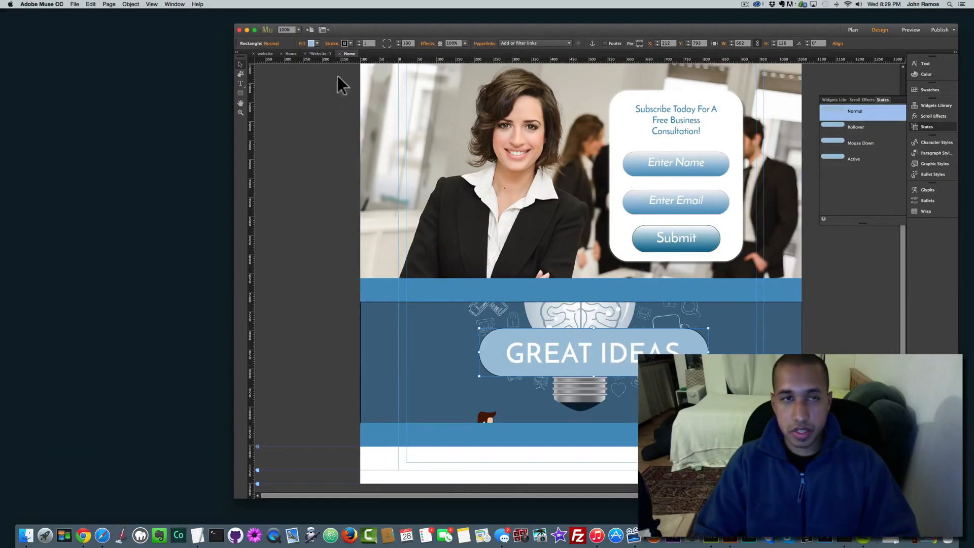
pyautogui.click(351, 43)
pyautogui.click(434, 53)
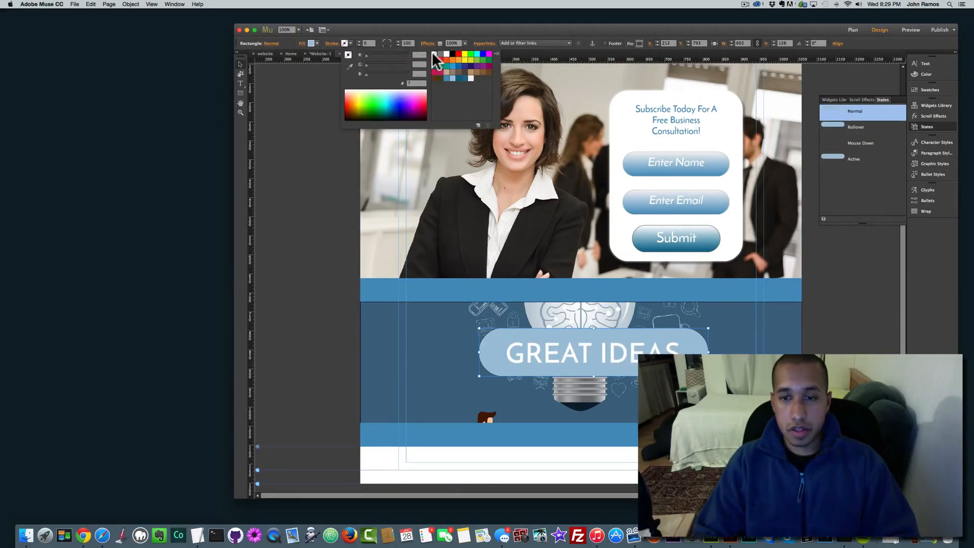
# Step: Lower the box's fill opacity to 75% and realign the pill and GREAT IDEAS text
pyautogui.click(301, 44)
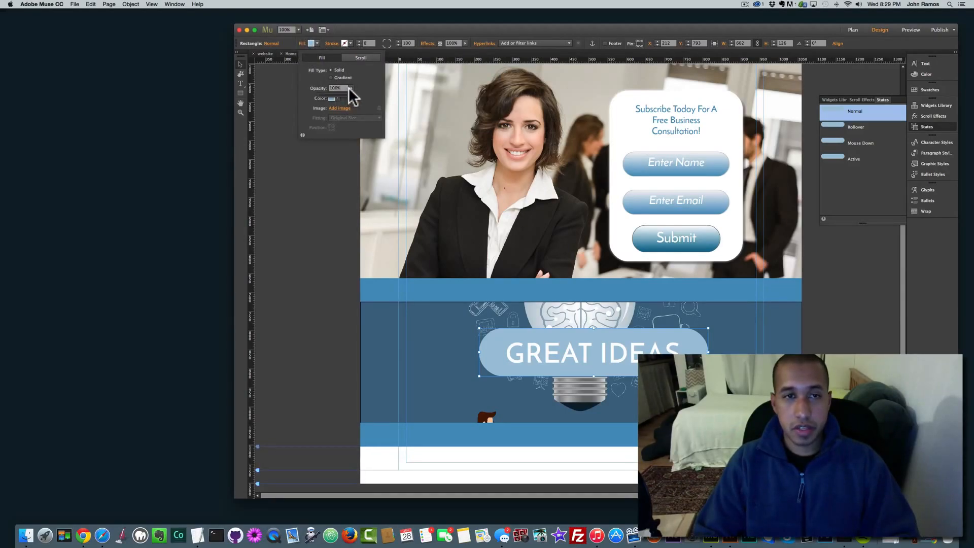
pyautogui.moveTo(348, 93); pyautogui.dragTo(342, 92)
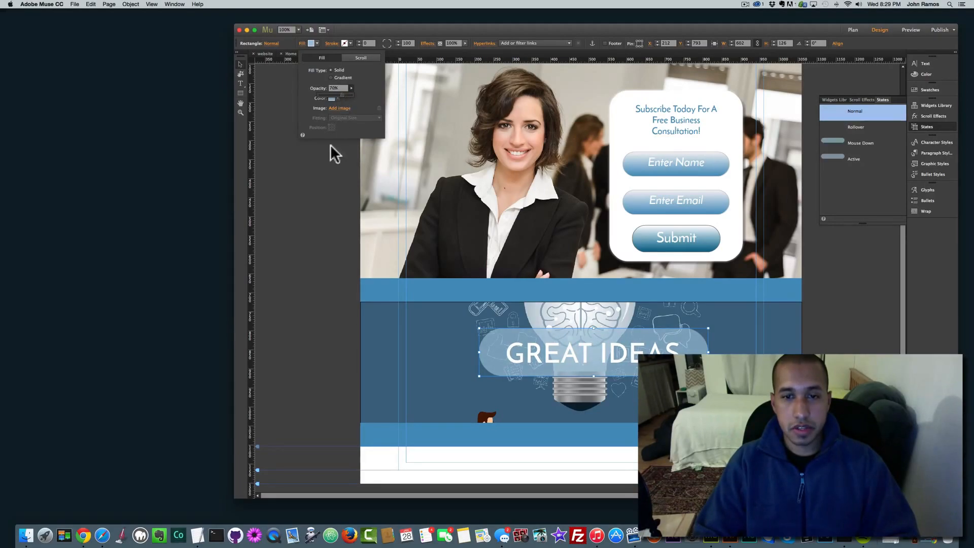
pyautogui.click(303, 237)
pyautogui.click(614, 371)
pyautogui.moveTo(612, 375); pyautogui.dragTo(599, 385)
pyautogui.moveTo(616, 352)
pyautogui.mouseDown()
pyautogui.moveTo(605, 355)
pyautogui.moveTo(611, 361)
pyautogui.mouseUp()
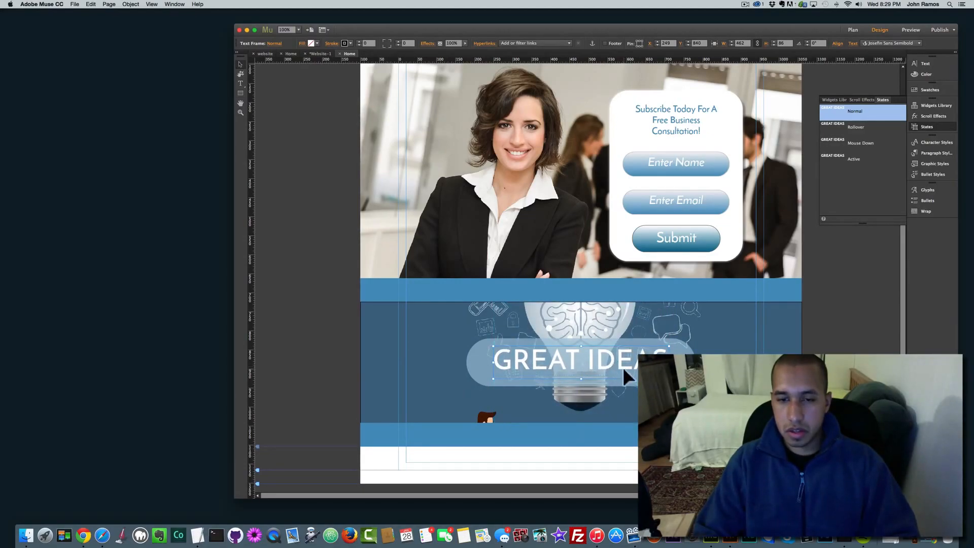
pyautogui.click(278, 313)
pyautogui.scroll(-1, 312, 319)
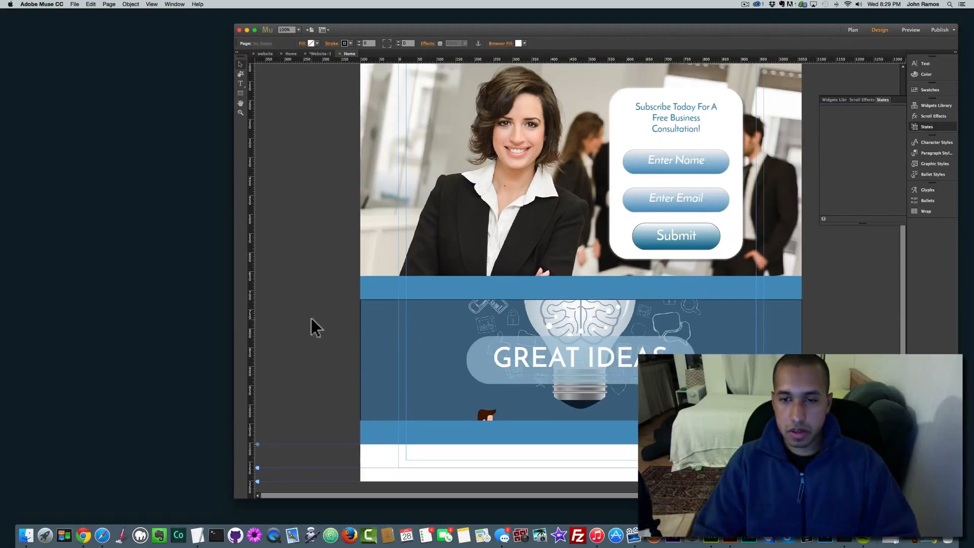
# Step: Shorten the GREAT IDEAS pill to 106 px high
pyautogui.click(580, 378)
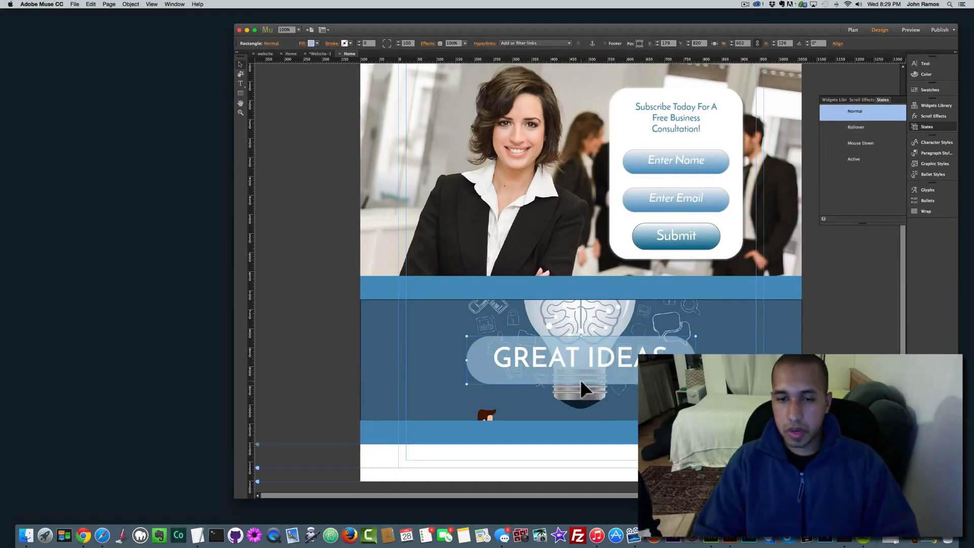
pyautogui.moveTo(580, 382); pyautogui.dragTo(581, 377)
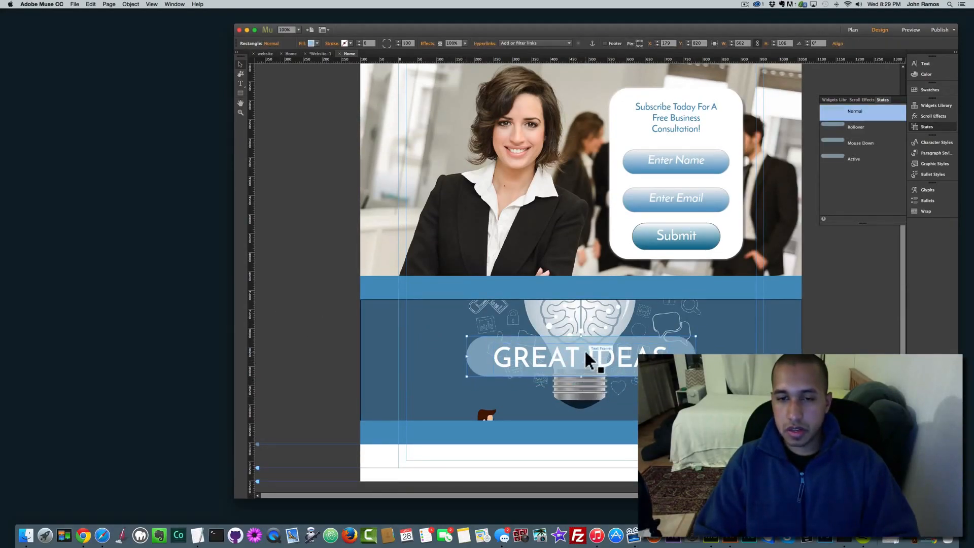
pyautogui.click(349, 383)
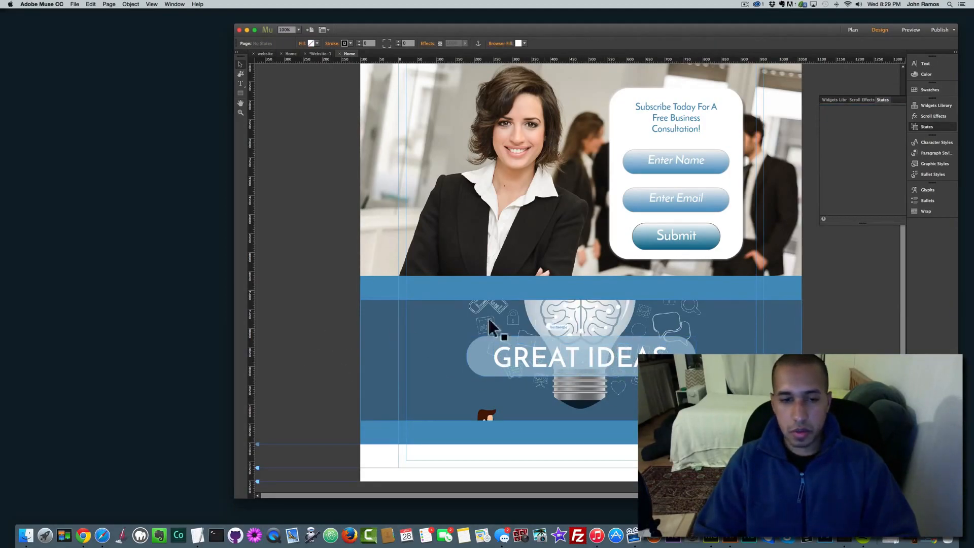
# Step: Remove the outline from the dark blue band behind the pill
pyautogui.click(384, 336)
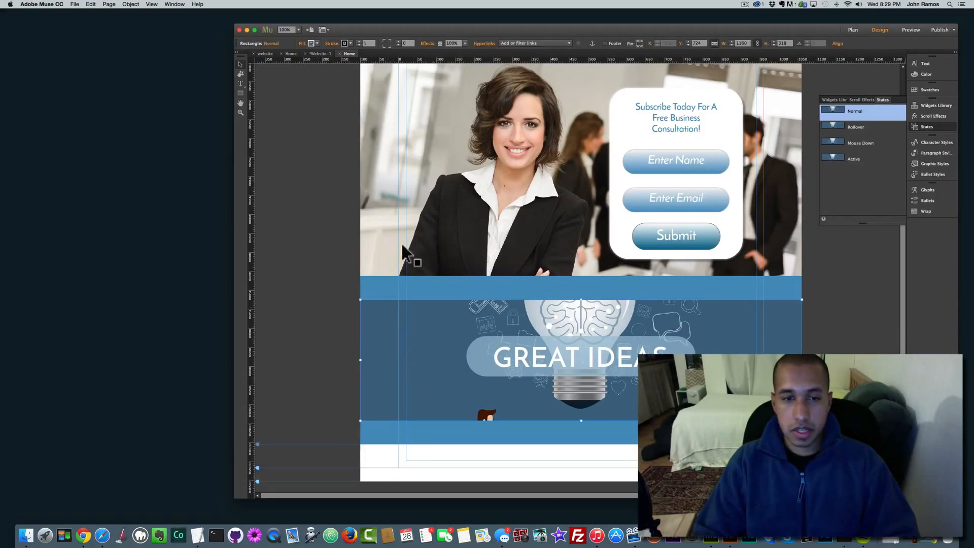
pyautogui.click(348, 43)
pyautogui.click(433, 52)
pyautogui.click(311, 254)
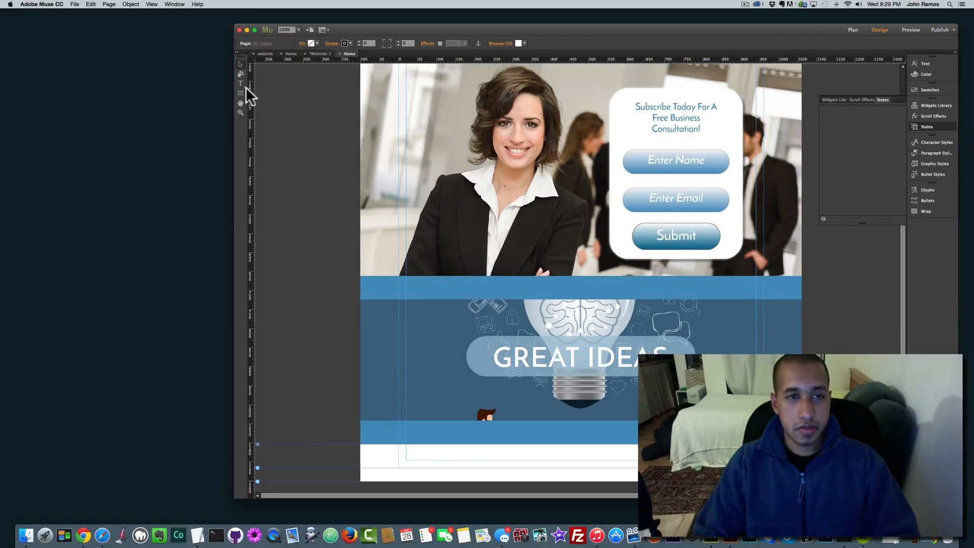
# Step: Draw a rectangle below the GREAT IDEAS band, set it to 960 px wide, and stretch it to browser width
pyautogui.moveTo(352, 442); pyautogui.dragTo(802, 456)
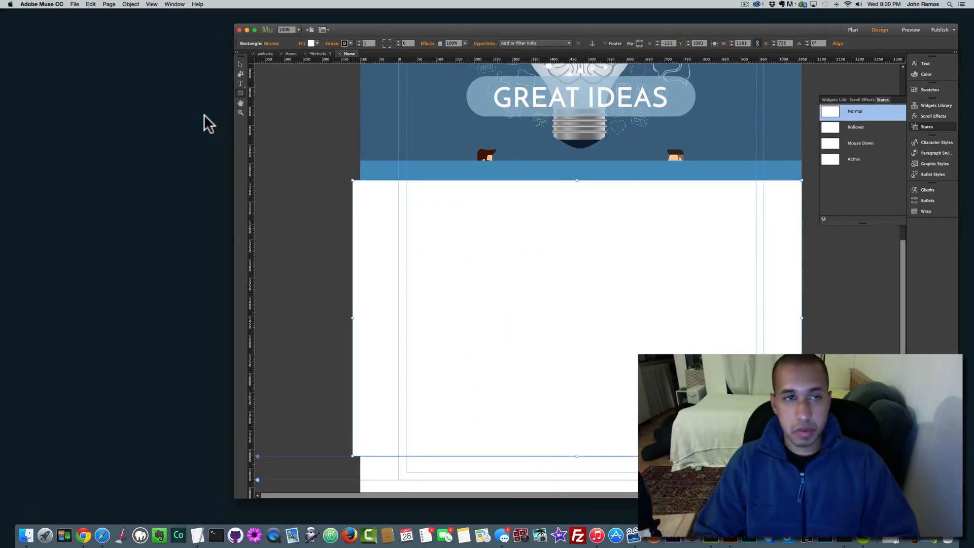
pyautogui.click(241, 63)
pyautogui.moveTo(526, 305); pyautogui.dragTo(530, 302)
pyautogui.click(714, 43)
pyautogui.moveTo(641, 232); pyautogui.dragTo(642, 237)
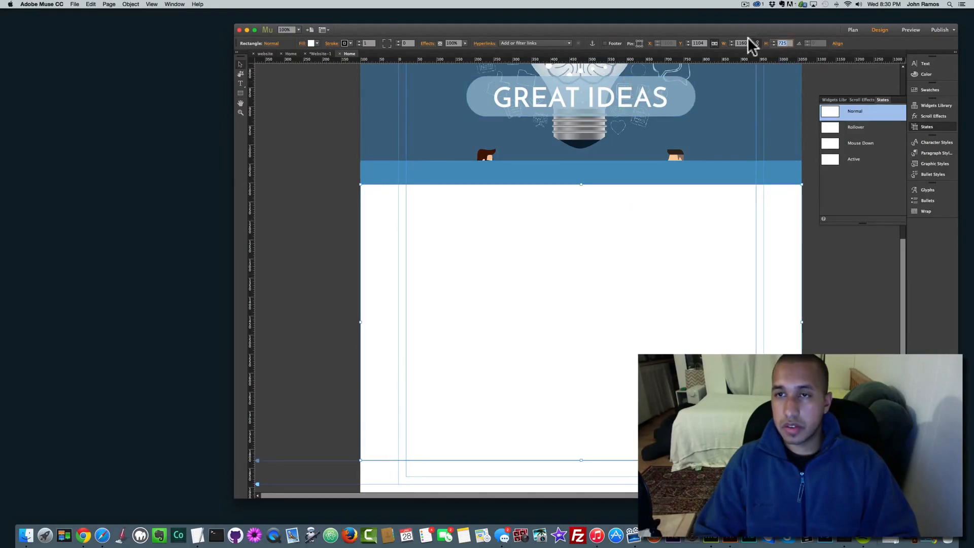
pyautogui.write('960')
pyautogui.press('Return')
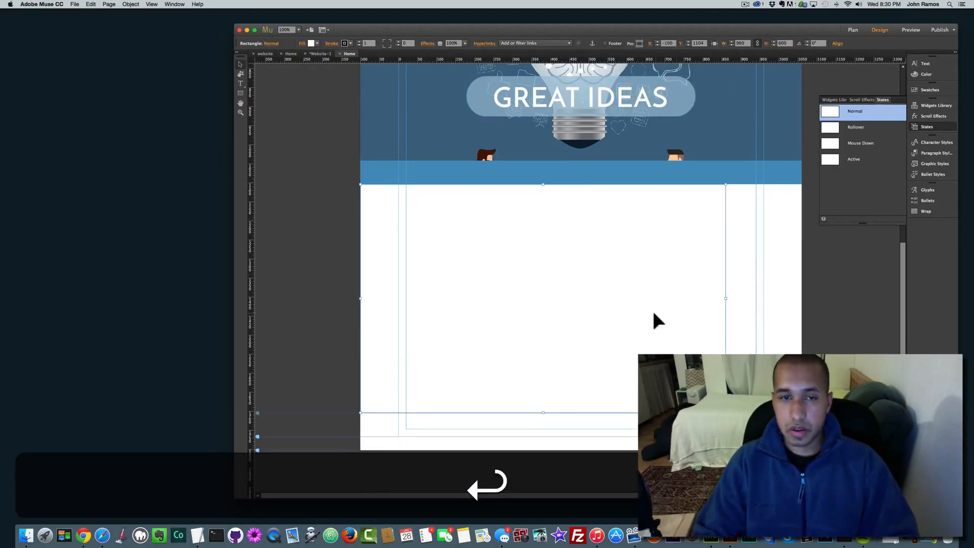
pyautogui.click(715, 41)
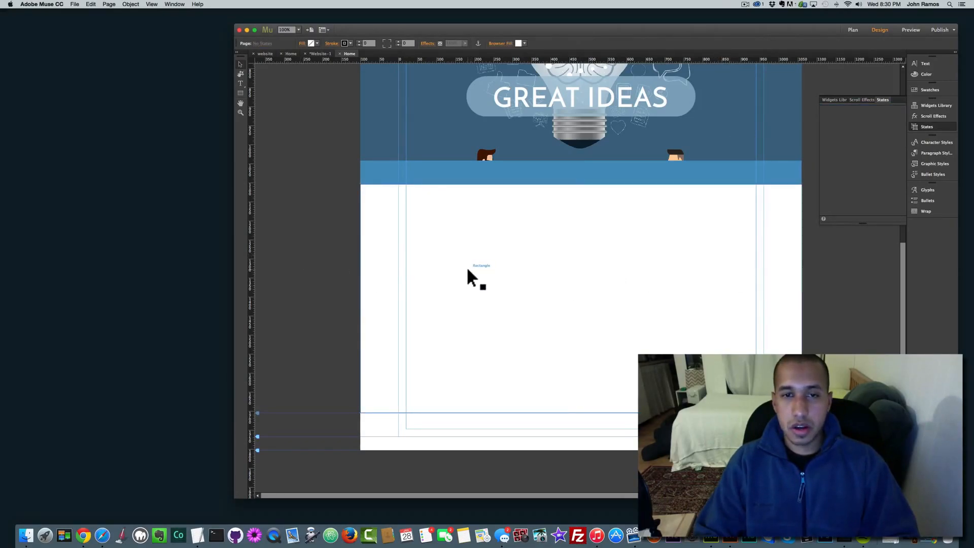
# Step: Set the full-width rectangle's stroke to None and its fill to a light blue swatch
pyautogui.click(351, 43)
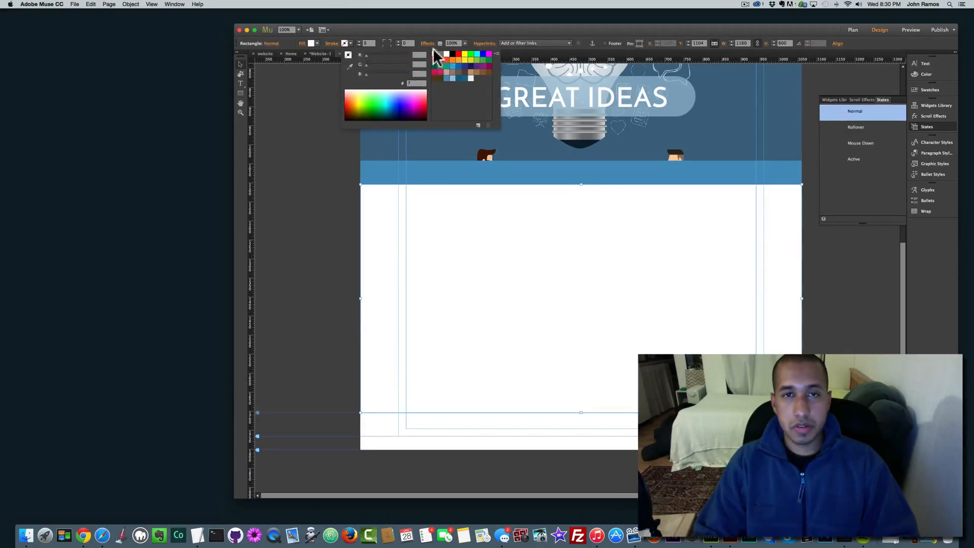
pyautogui.click(431, 48)
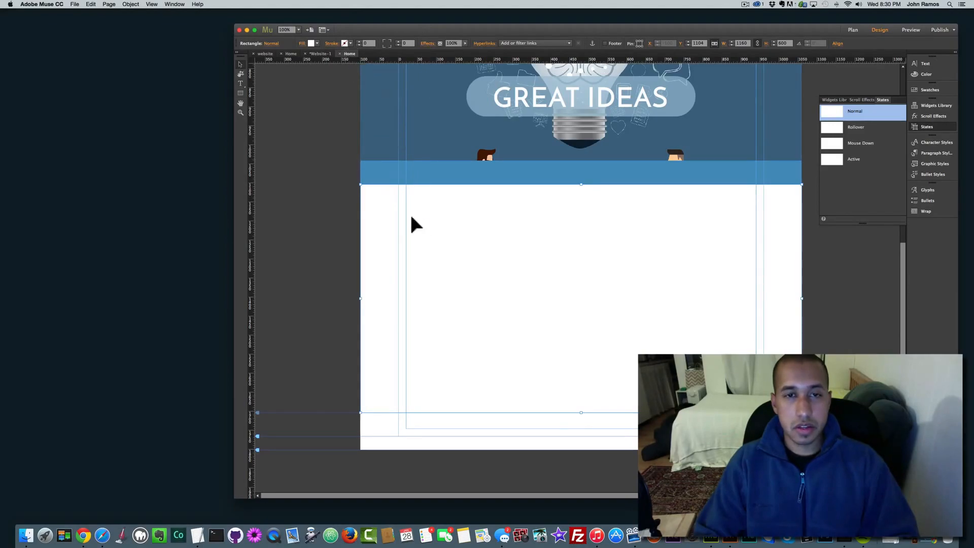
pyautogui.click(342, 44)
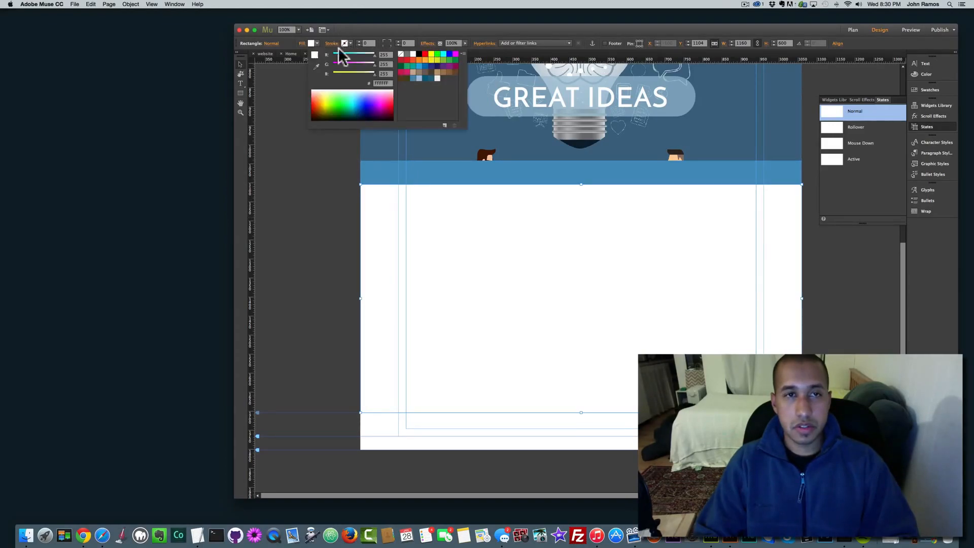
pyautogui.click(419, 79)
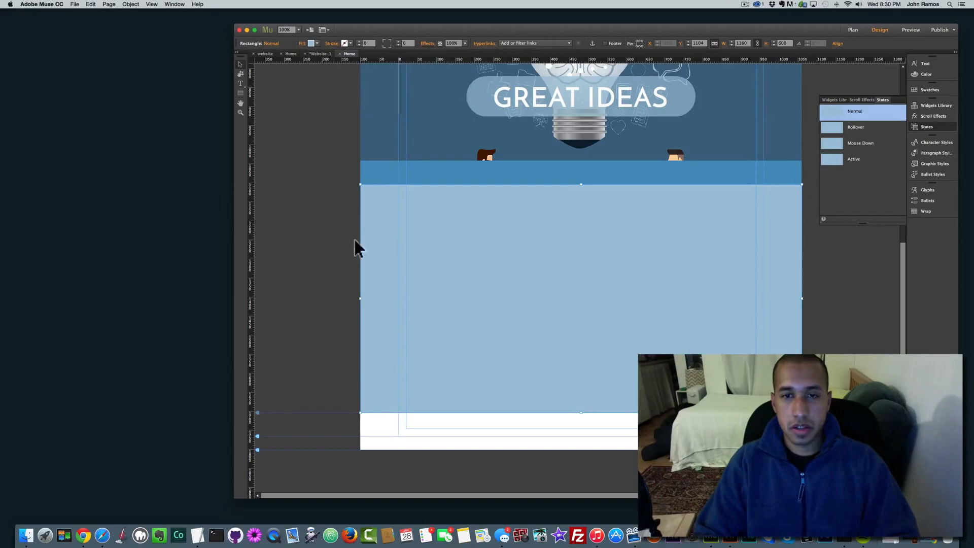
pyautogui.click(308, 226)
pyautogui.scroll(6, 400, 252)
pyautogui.scroll(-3, 393, 244)
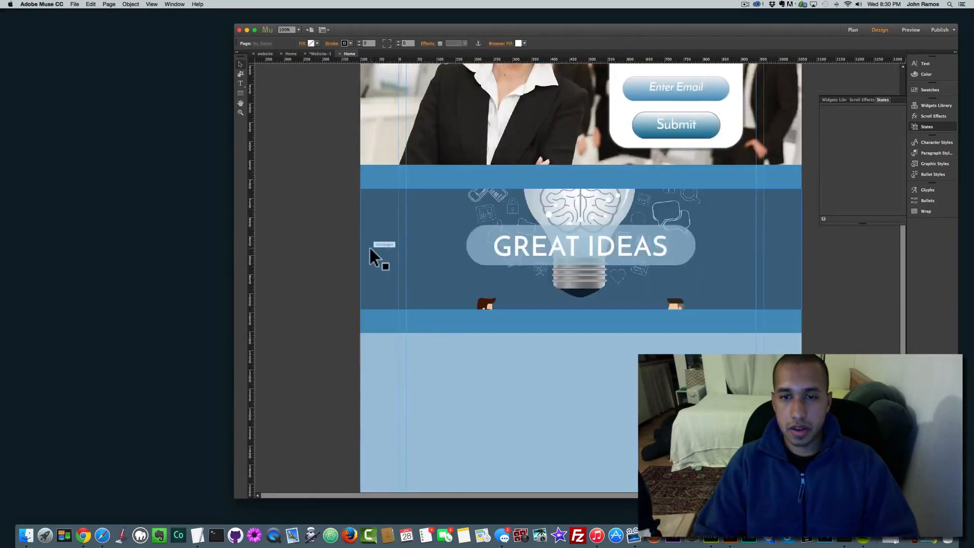
pyautogui.scroll(-3, 400, 269)
pyautogui.click(437, 291)
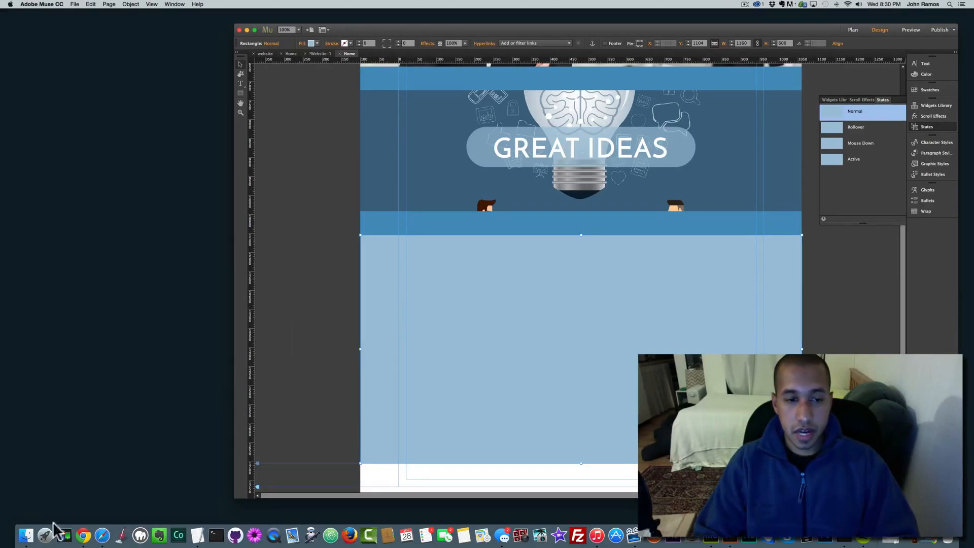
# Step: In Finder's img folder, select the 24-hour phone, target and chart magnifier icons, then move the window aside
pyautogui.click(27, 527)
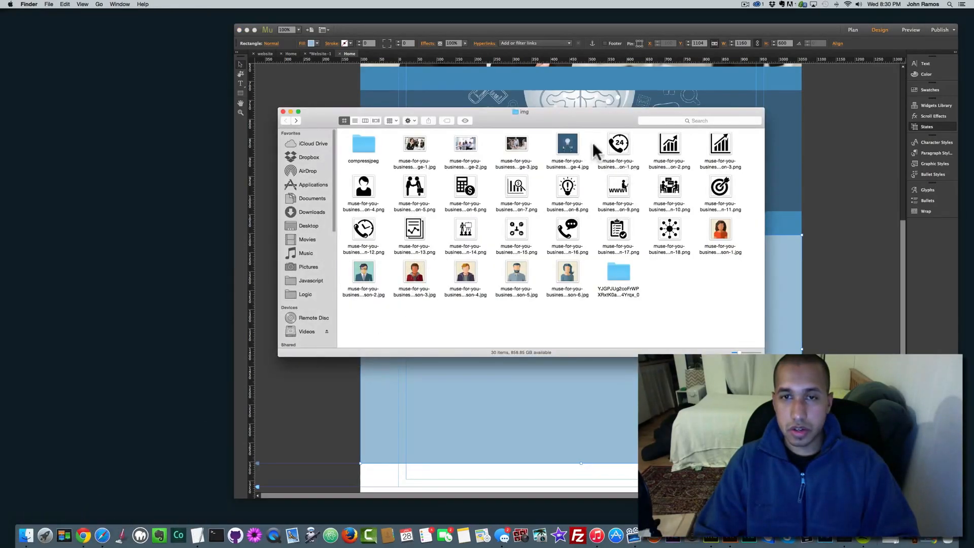
pyautogui.click(616, 148)
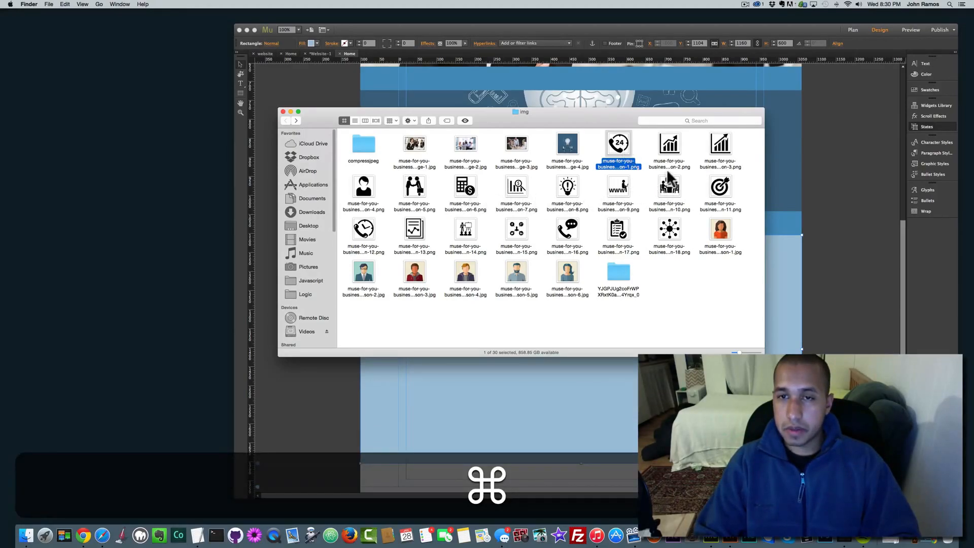
pyautogui.keyDown('super'); pyautogui.click(713, 187); pyautogui.keyUp('super')
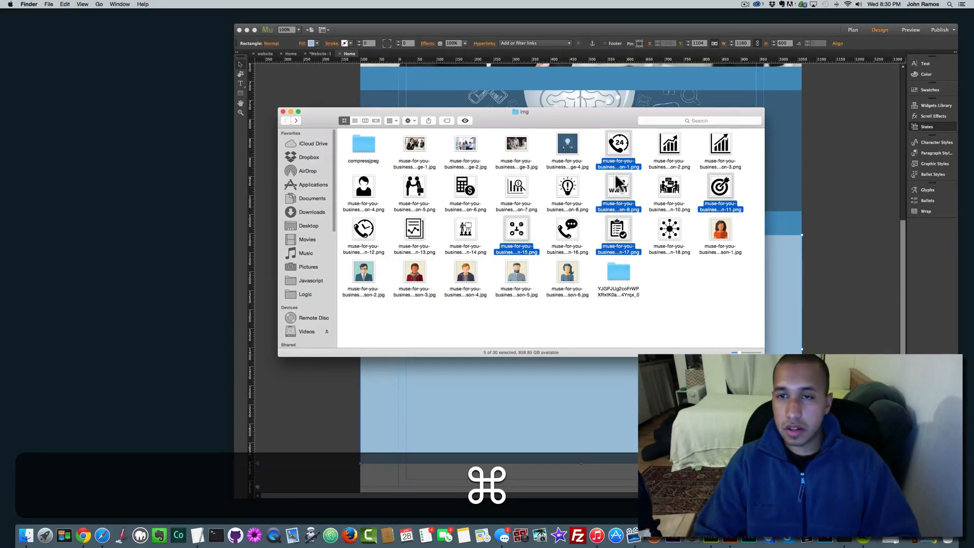
pyautogui.keyDown('super'); pyautogui.click(517, 188); pyautogui.keyUp('super')
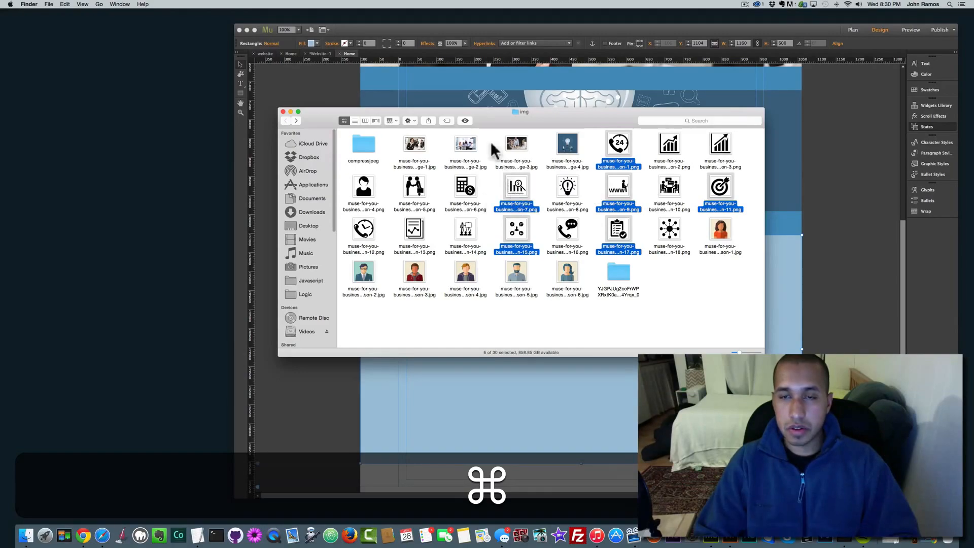
pyautogui.moveTo(490, 117); pyautogui.dragTo(698, 343)
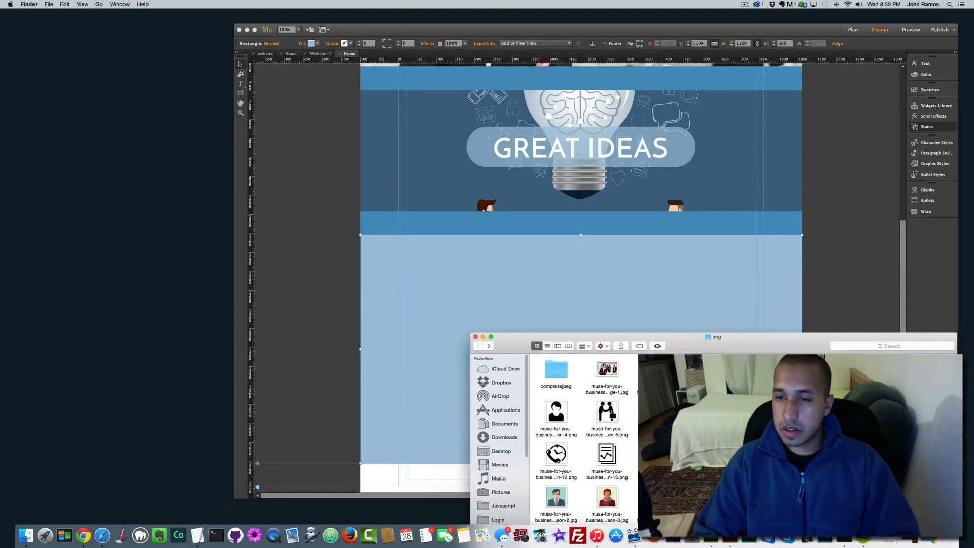
# Step: Place the 24 phone, chart, WWW person, target and clipboard icons on the page
pyautogui.moveTo(556, 454); pyautogui.dragTo(428, 279)
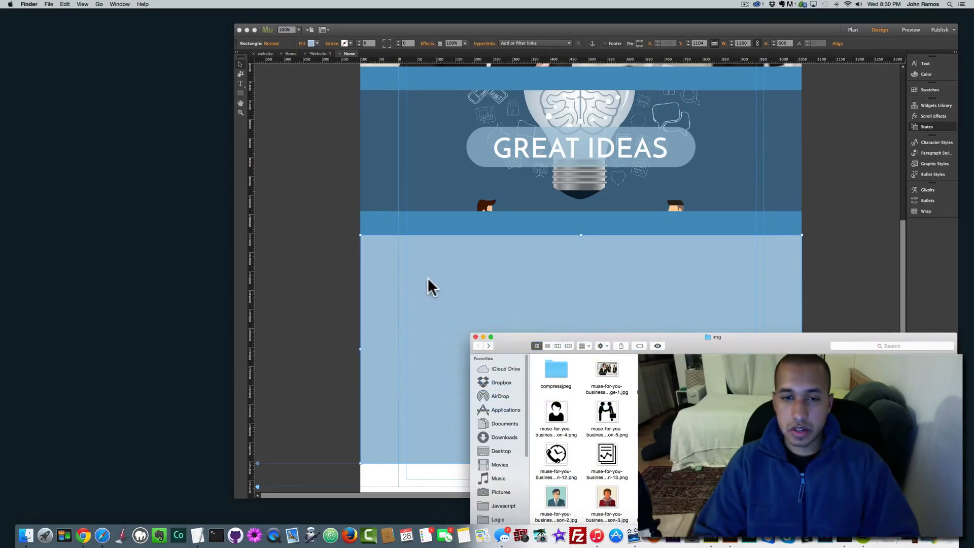
pyautogui.click(428, 279)
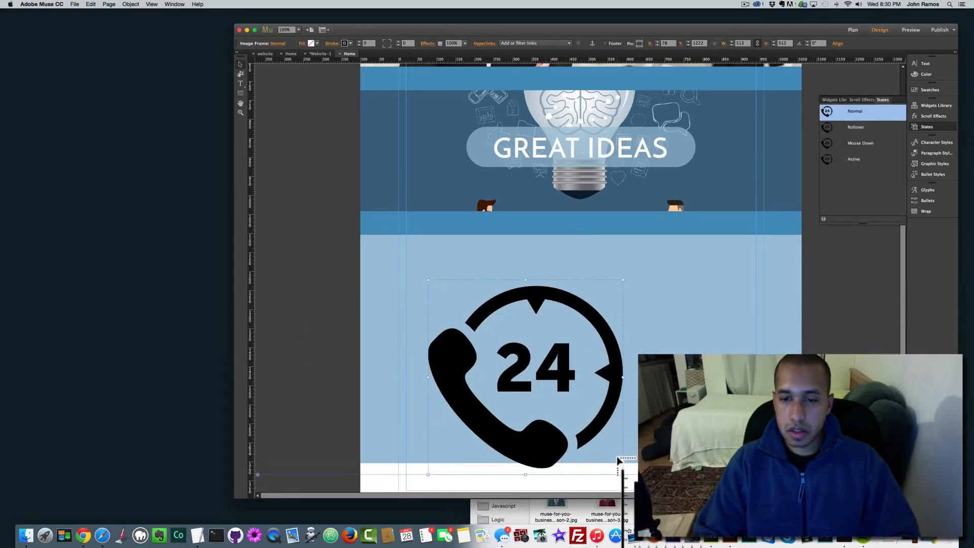
pyautogui.click(663, 396)
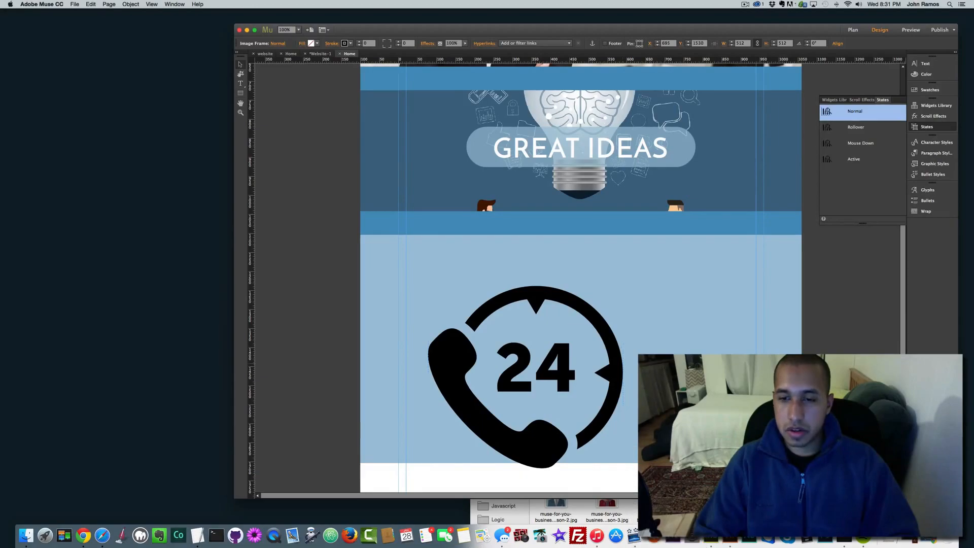
pyautogui.scroll(-4, 564, 363)
pyautogui.click(492, 376)
pyautogui.click(744, 384)
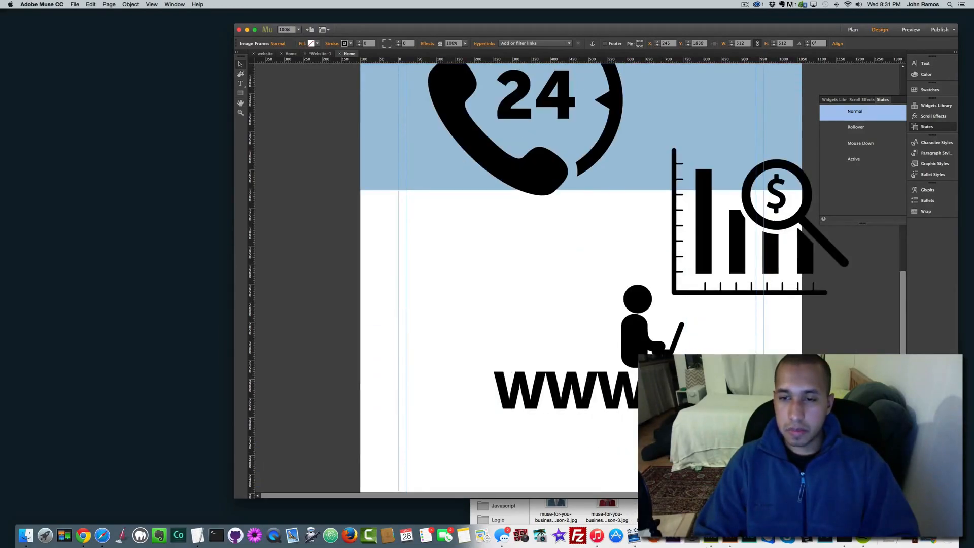
pyautogui.click(503, 378)
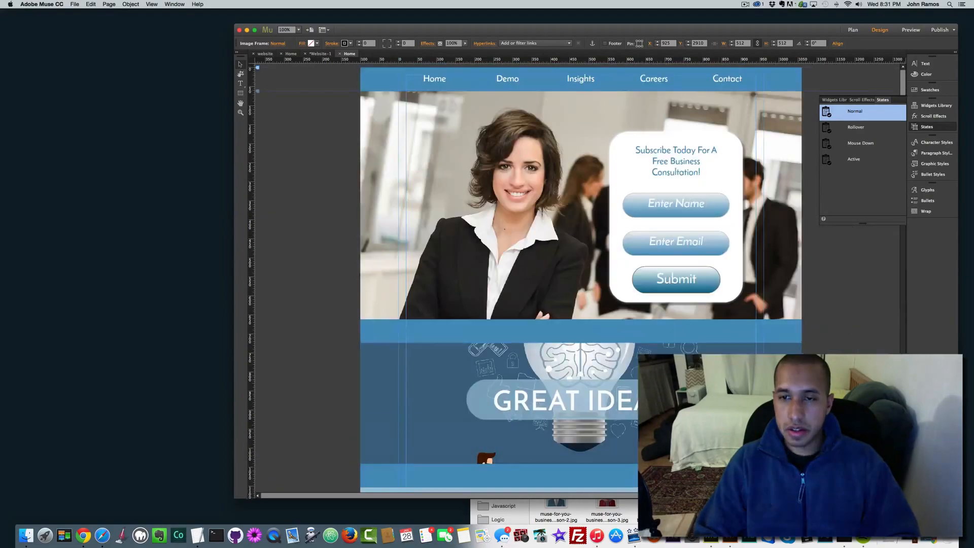
pyautogui.scroll(-6, 486, 343)
# Step: Try shrinking the 24 phone icon, then undo the resize
pyautogui.click(500, 330)
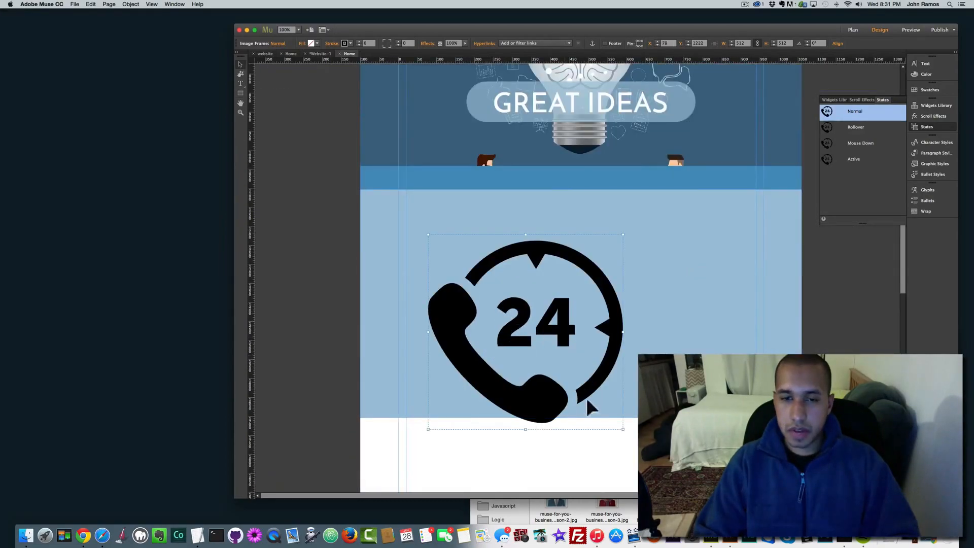
pyautogui.moveTo(624, 430); pyautogui.dragTo(489, 274)
pyautogui.press('super+z')
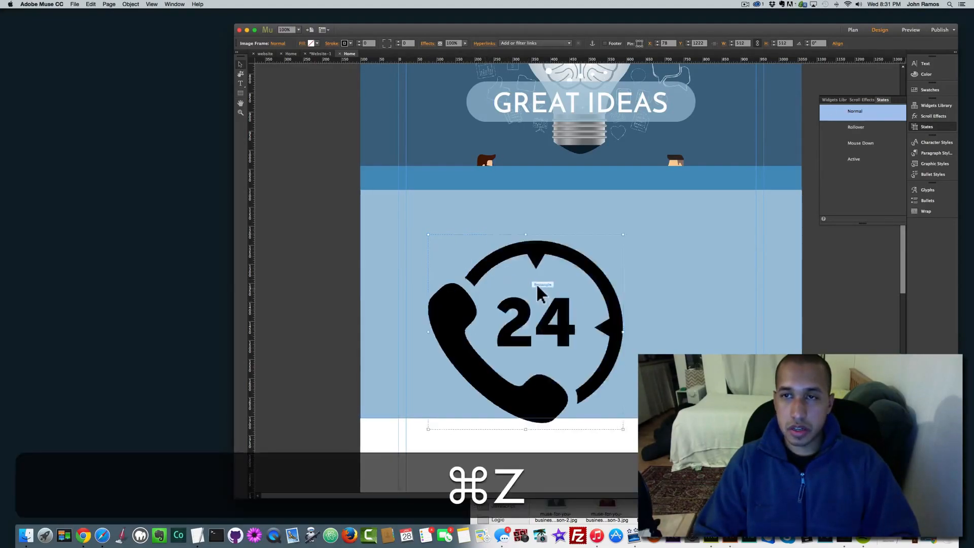
# Step: Scale the 24 phone and chart icons to about 150 px and place them side by side
pyautogui.moveTo(595, 400); pyautogui.dragTo(486, 277)
pyautogui.moveTo(723, 441); pyautogui.dragTo(589, 326)
pyautogui.moveTo(706, 406); pyautogui.dragTo(573, 265)
# Step: Shrink the remaining icons, including the WWW person image, and move them into the light blue band
pyautogui.scroll(-6, 586, 350)
pyautogui.moveTo(626, 388); pyautogui.dragTo(669, 207)
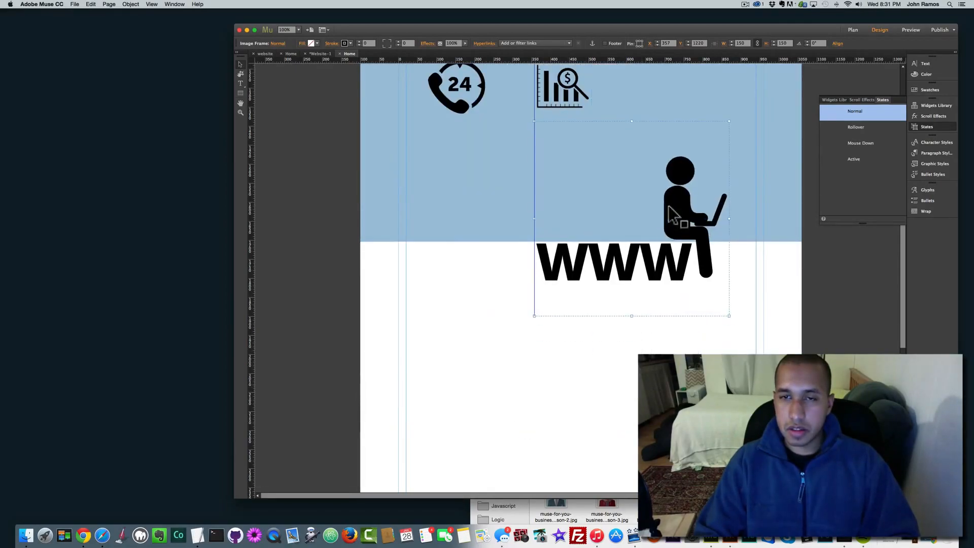
pyautogui.scroll(8, 647, 276)
pyautogui.moveTo(672, 419); pyautogui.dragTo(680, 374)
pyautogui.scroll(-2, 680, 374)
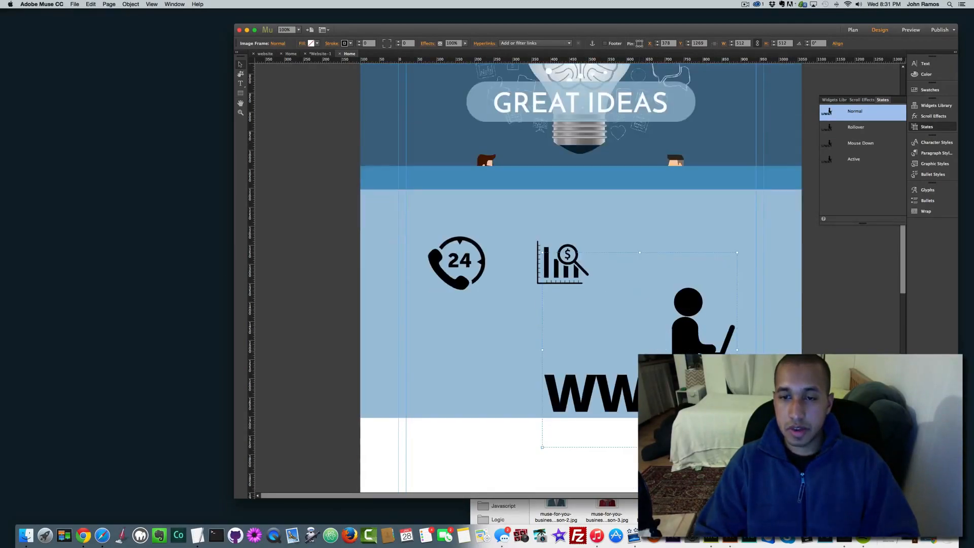
pyautogui.moveTo(737, 447); pyautogui.dragTo(691, 400)
pyautogui.moveTo(665, 367); pyautogui.dragTo(704, 402)
pyautogui.moveTo(729, 434); pyautogui.dragTo(646, 351)
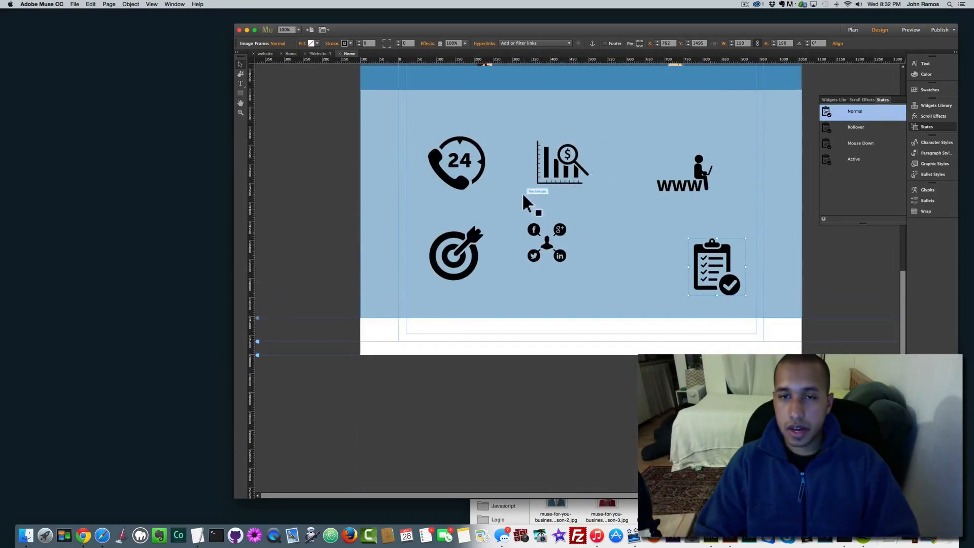
# Step: Align and evenly space the top row of phone, chart and www icons, centring the chart icon
pyautogui.moveTo(570, 189); pyautogui.dragTo(593, 173)
pyautogui.moveTo(468, 177); pyautogui.dragTo(482, 179)
pyautogui.moveTo(720, 189); pyautogui.dragTo(706, 172)
pyautogui.moveTo(586, 169)
pyautogui.mouseDown()
pyautogui.moveTo(603, 169)
pyautogui.moveTo(587, 173)
pyautogui.mouseUp()
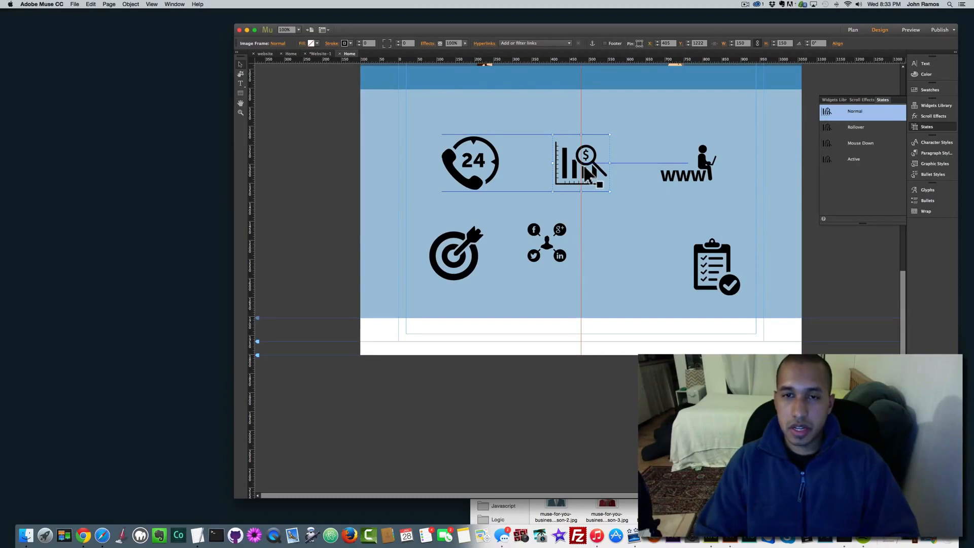
pyautogui.moveTo(588, 159); pyautogui.dragTo(583, 168)
pyautogui.moveTo(698, 179)
pyautogui.mouseDown()
pyautogui.moveTo(696, 190)
pyautogui.moveTo(675, 188)
pyautogui.moveTo(698, 183)
pyautogui.mouseUp()
pyautogui.moveTo(484, 170)
pyautogui.mouseDown()
pyautogui.moveTo(496, 173)
pyautogui.moveTo(487, 168)
pyautogui.mouseUp()
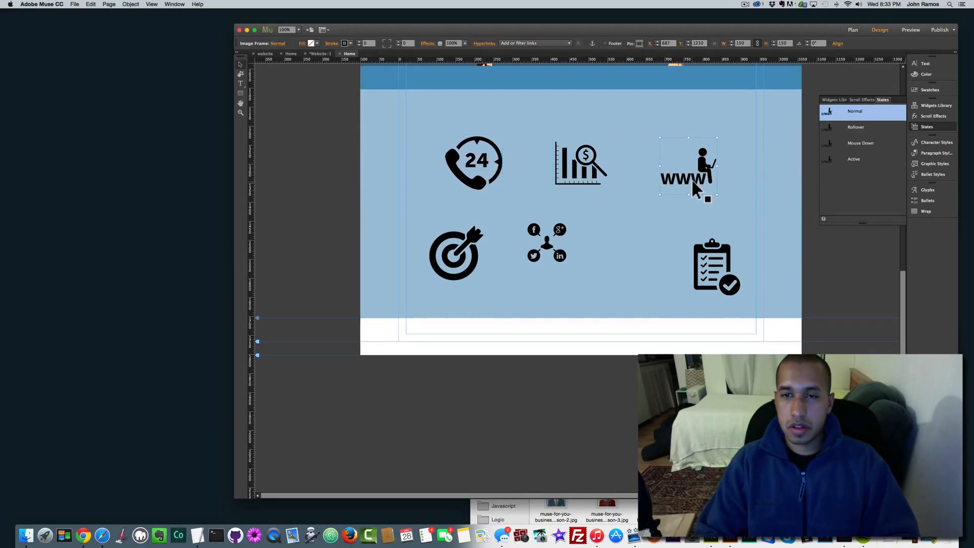
# Step: Line up the bottom row of social network, target and clipboard icons under the top row
pyautogui.moveTo(546, 239); pyautogui.dragTo(582, 257)
pyautogui.moveTo(469, 259); pyautogui.dragTo(486, 260)
pyautogui.moveTo(481, 258); pyautogui.dragTo(482, 257)
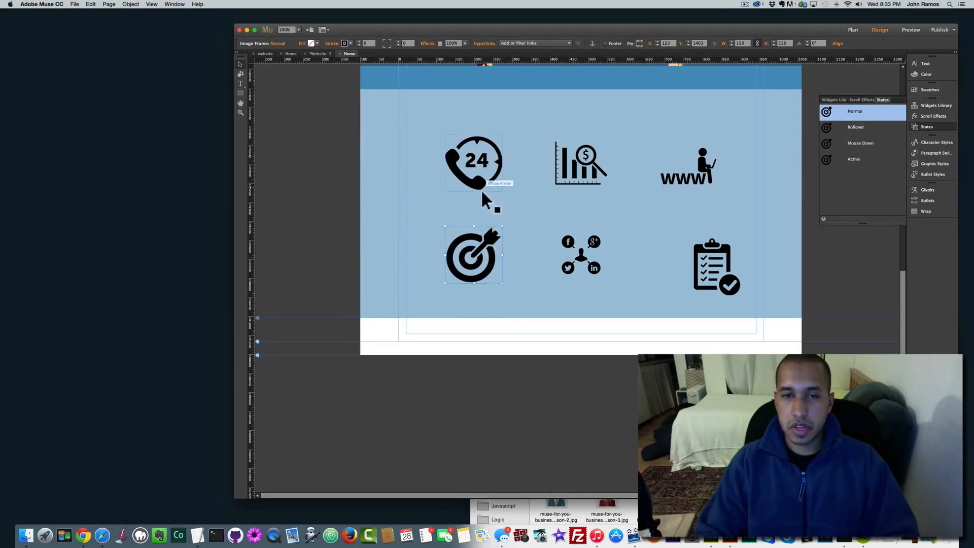
pyautogui.moveTo(702, 280); pyautogui.dragTo(674, 269)
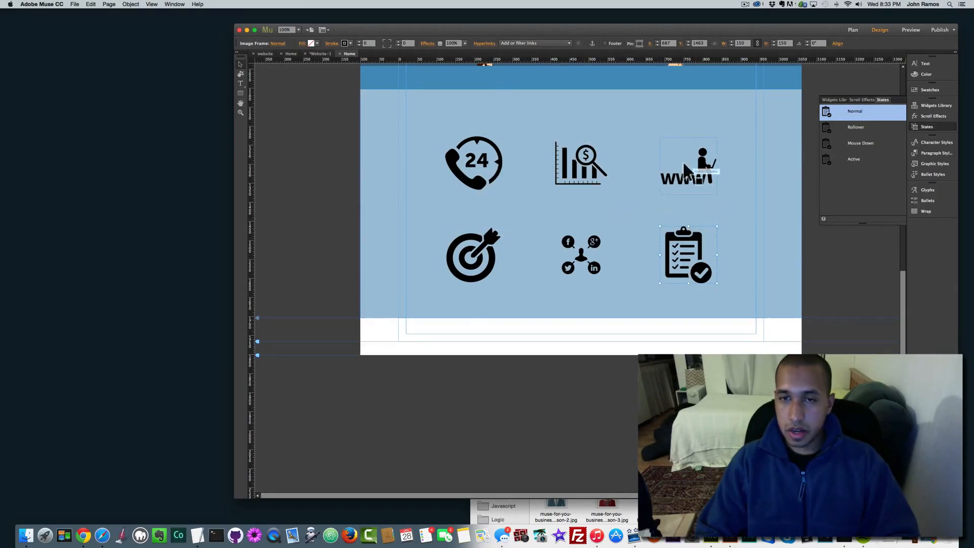
pyautogui.click(489, 170)
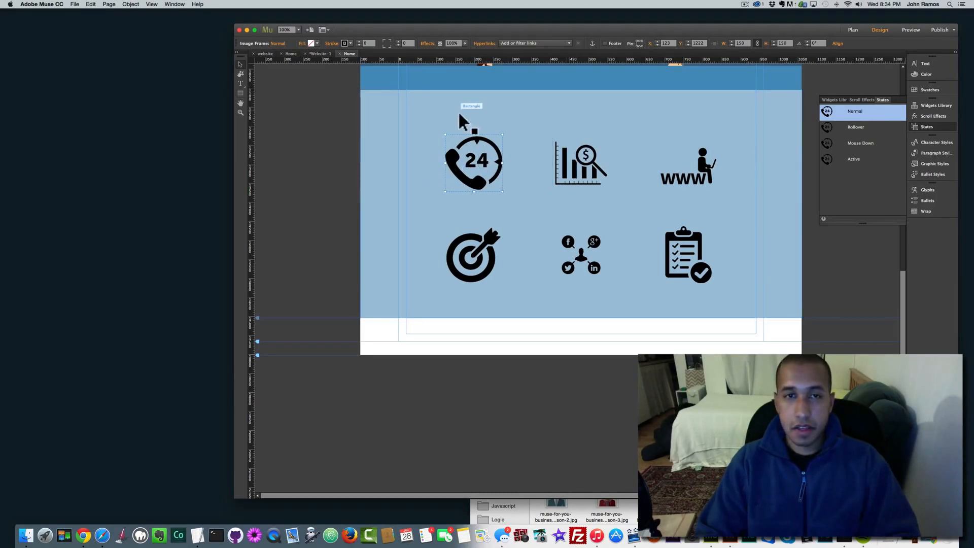
# Step: Try a glow on the phone icon in grey F2F2F2 and blue 4B93BF, then turn it off
pyautogui.click(429, 44)
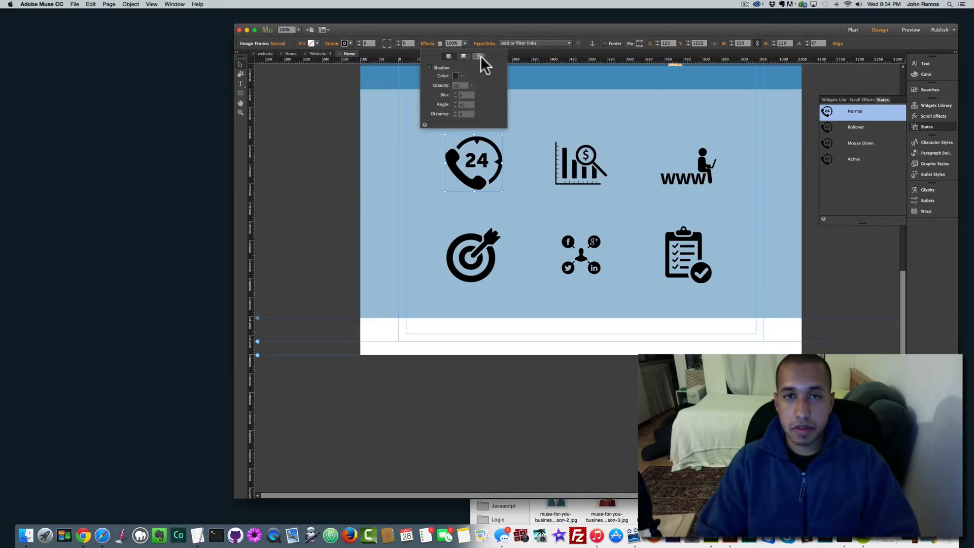
pyautogui.click(479, 56)
pyautogui.click(430, 67)
pyautogui.click(456, 76)
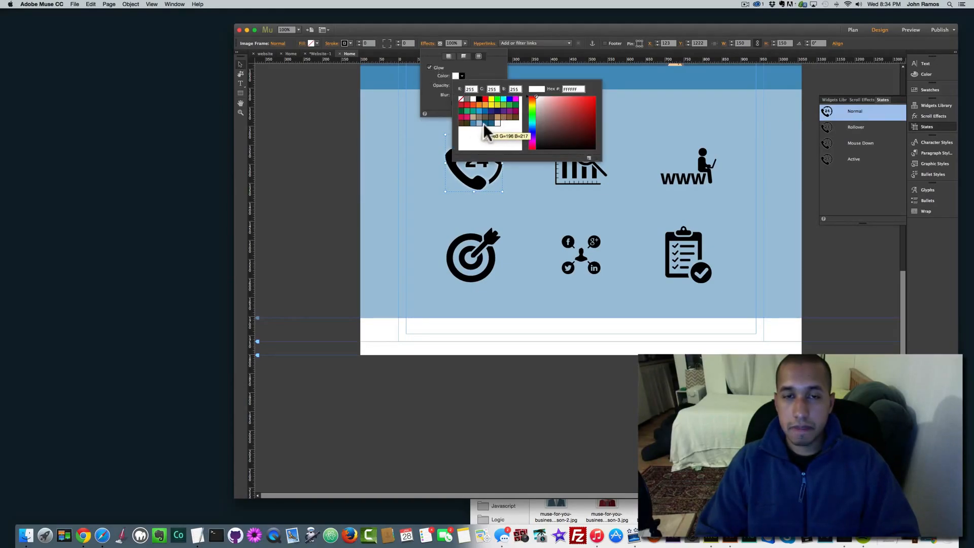
pyautogui.click(497, 123)
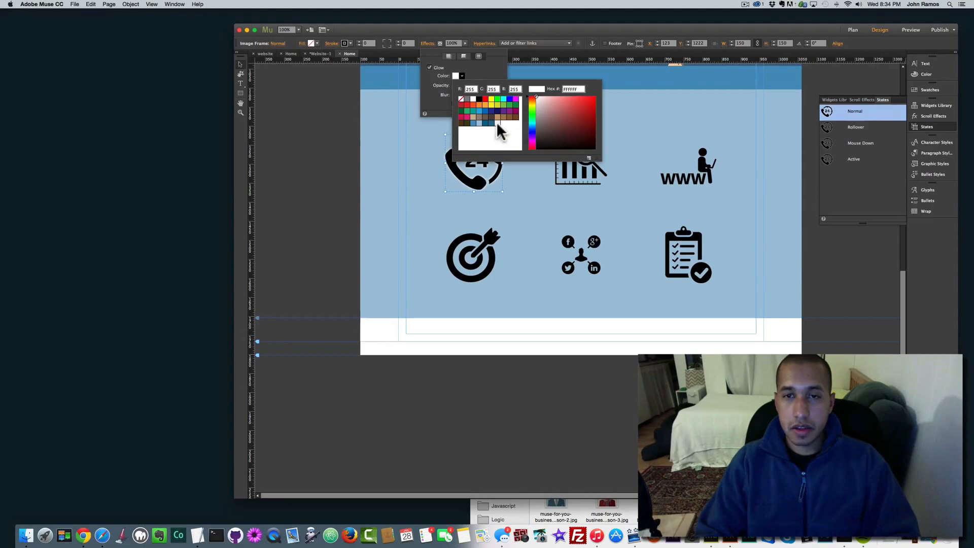
pyautogui.click(475, 123)
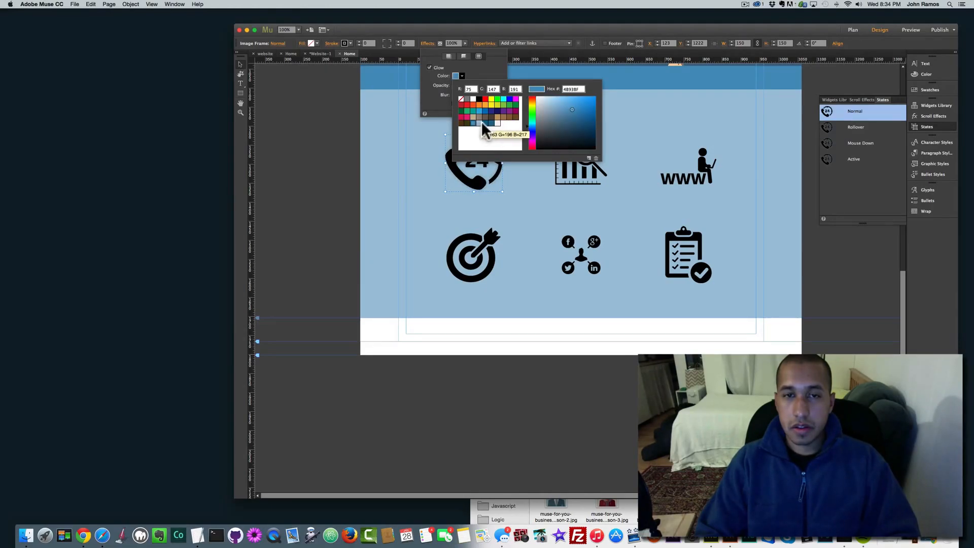
pyautogui.click(463, 75)
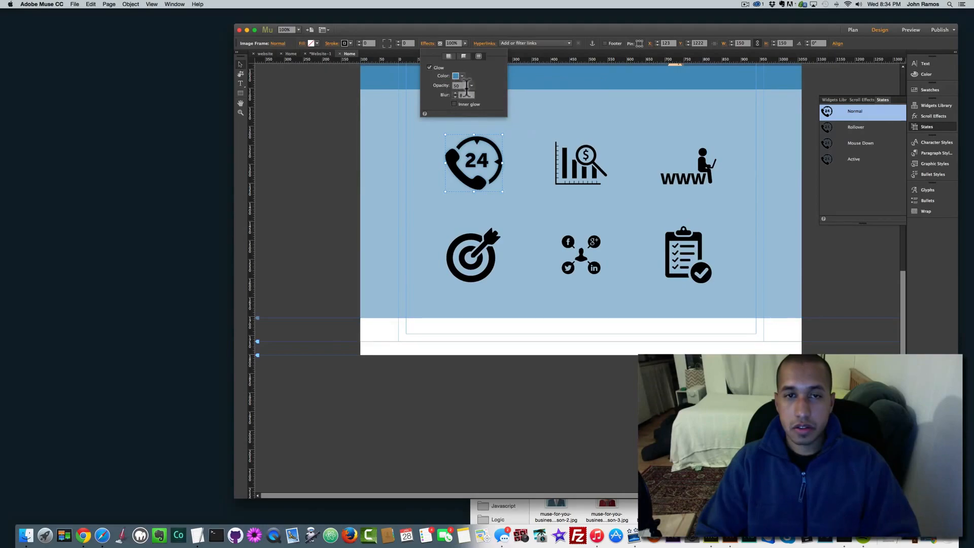
pyautogui.click(472, 86)
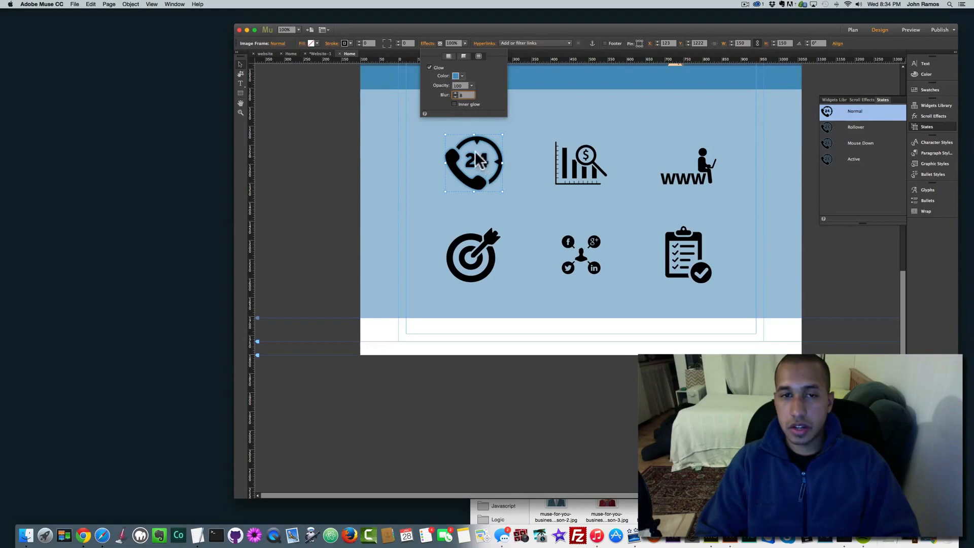
pyautogui.click(430, 67)
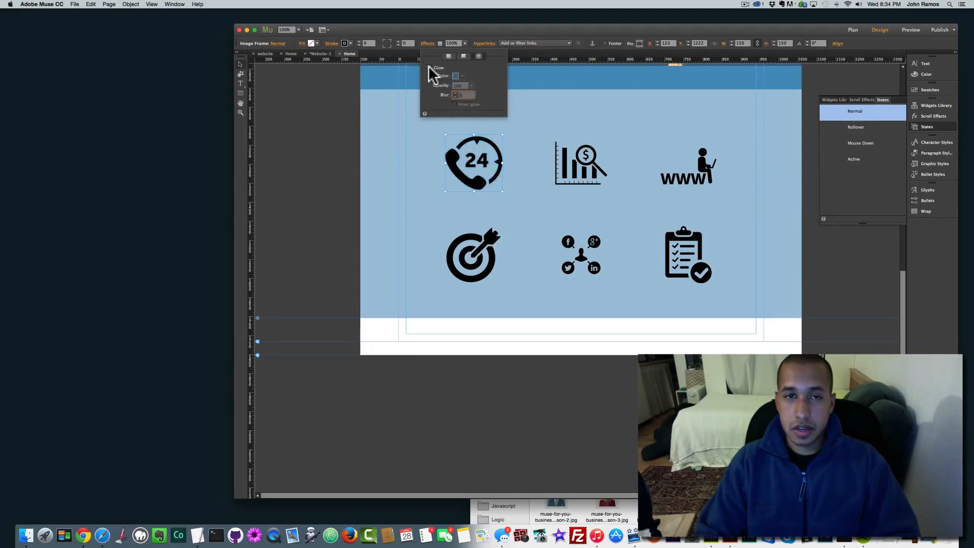
pyautogui.click(427, 45)
# Step: Re-enable the phone icon's glow with a blur of 250 as an inner glow
pyautogui.click(429, 44)
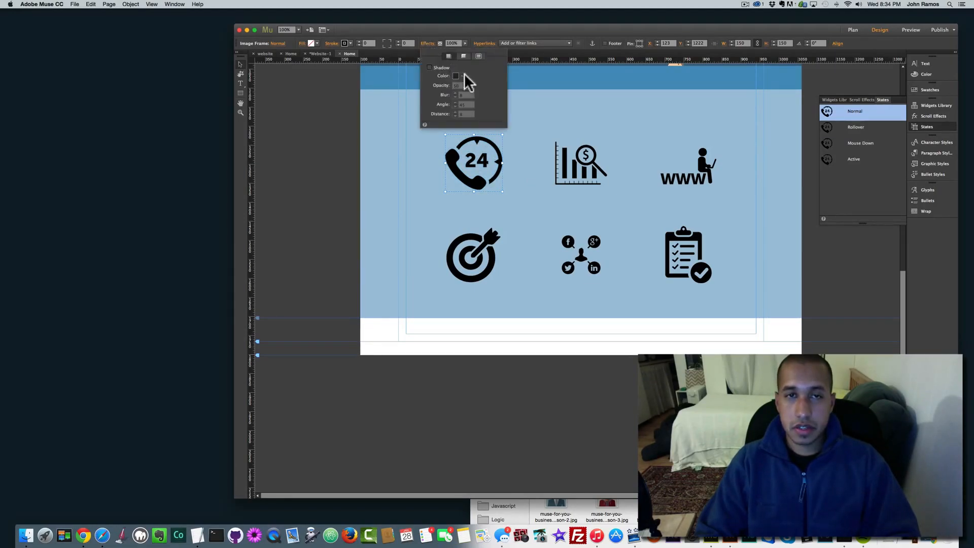
pyautogui.click(479, 55)
pyautogui.click(430, 68)
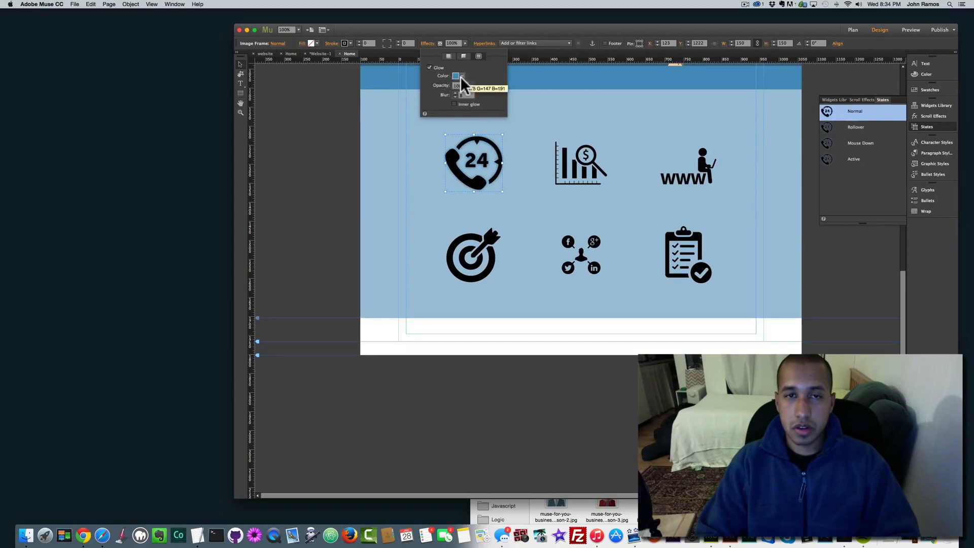
pyautogui.press('Tab')
pyautogui.write('150')
pyautogui.press('Return')
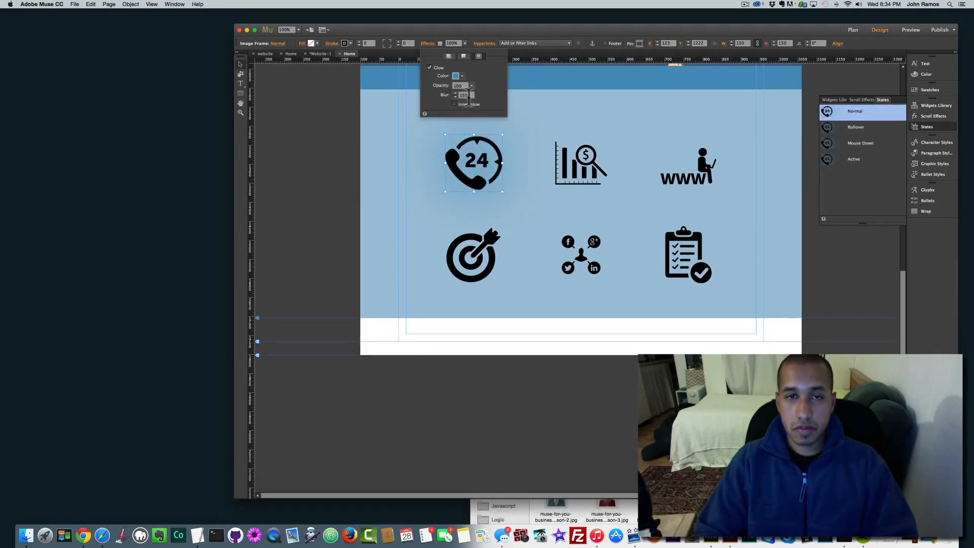
pyautogui.write('250')
pyautogui.press('Return')
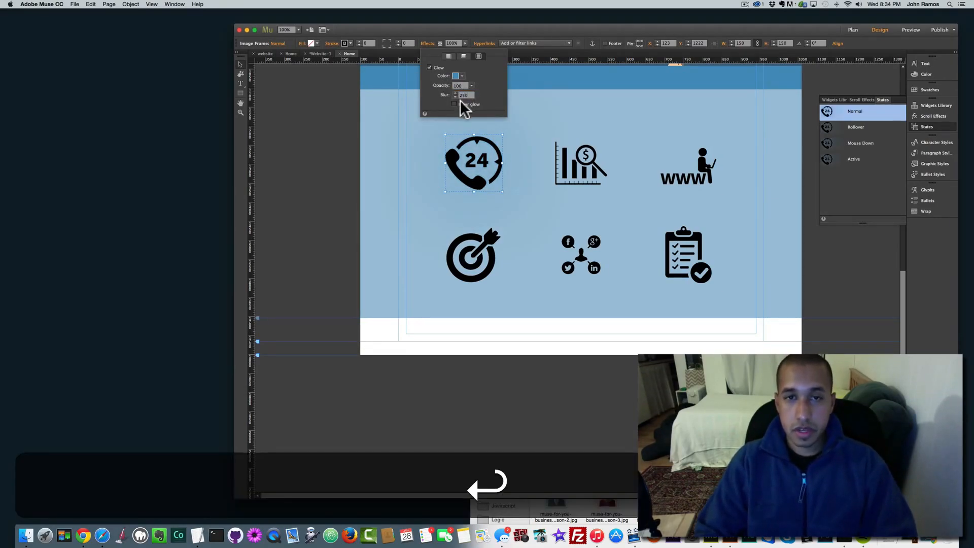
pyautogui.click(454, 104)
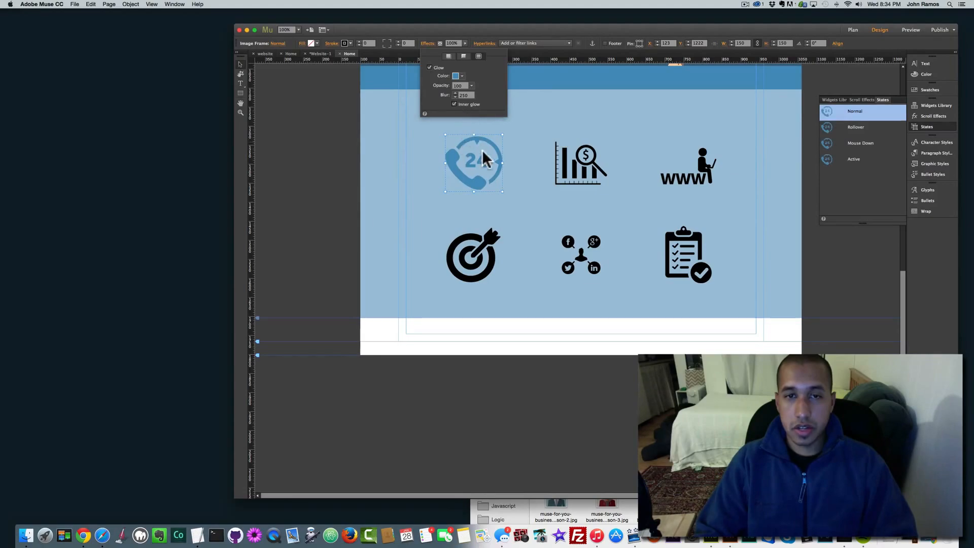
# Step: Set the inner glow colour to pure white FFFFFF
pyautogui.click(461, 76)
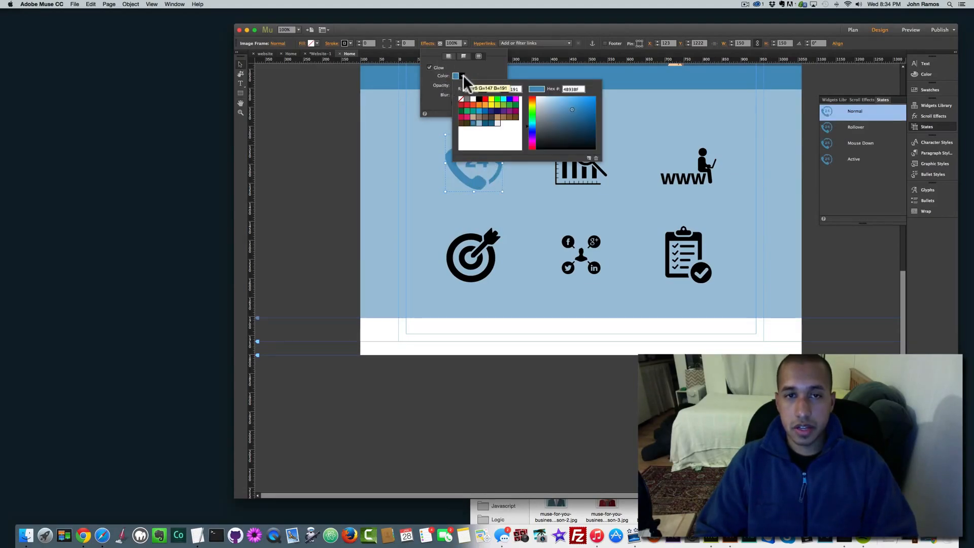
pyautogui.click(480, 121)
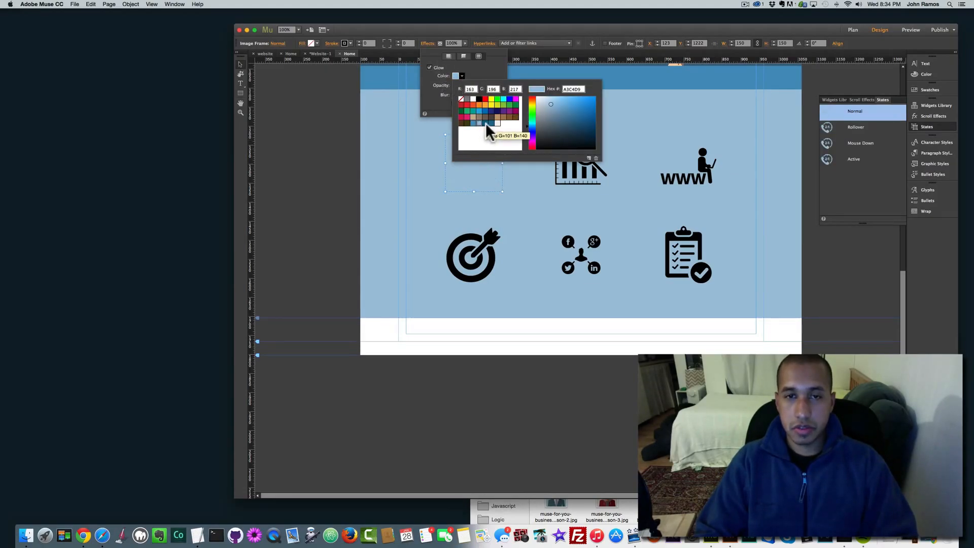
pyautogui.click(485, 123)
pyautogui.click(495, 123)
pyautogui.click(472, 99)
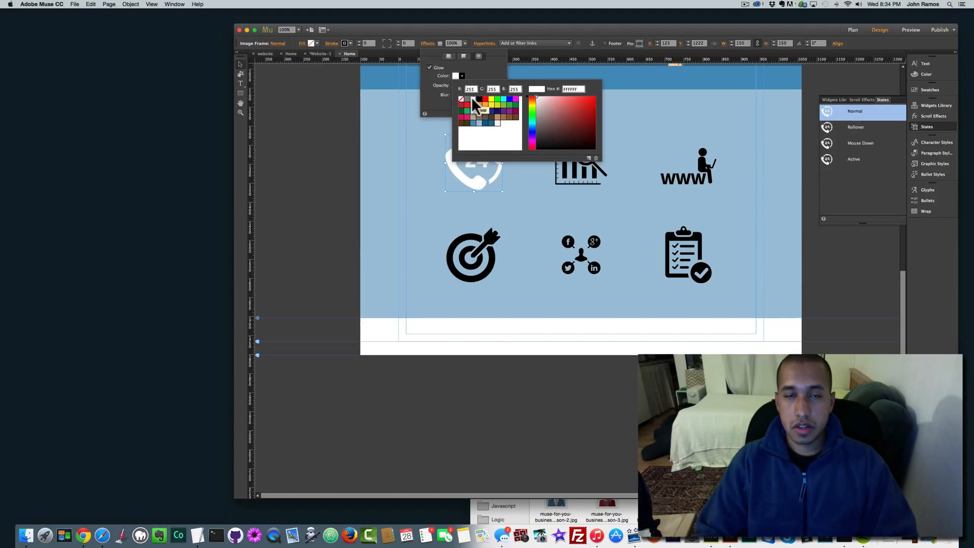
pyautogui.click(396, 181)
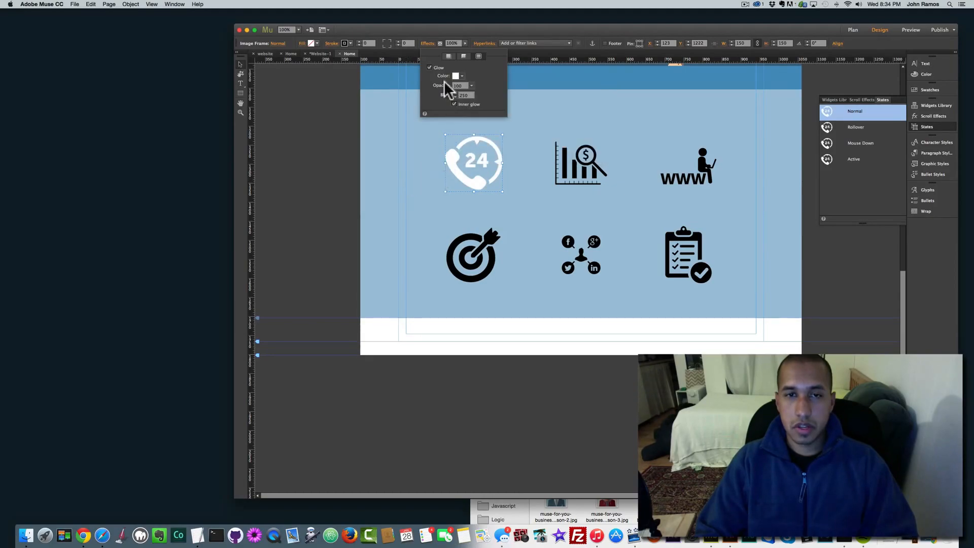
# Step: Add a dark blue 03658C drop shadow to the 24 phone icon
pyautogui.click(463, 56)
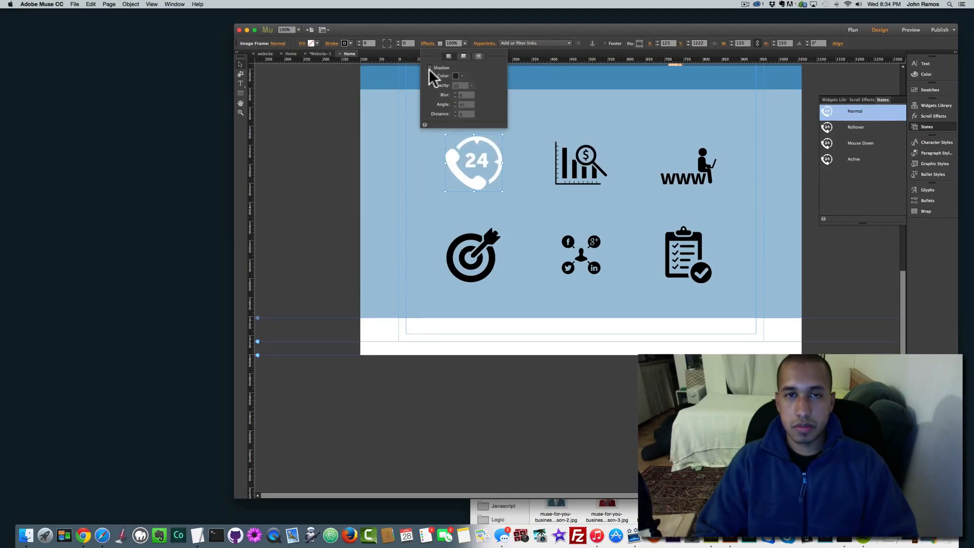
pyautogui.click(429, 68)
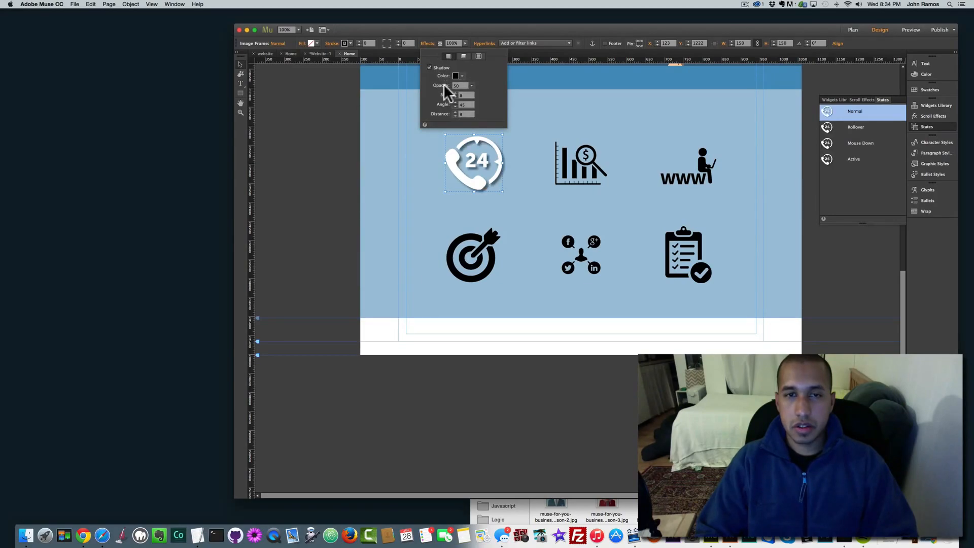
pyautogui.click(457, 76)
pyautogui.click(484, 122)
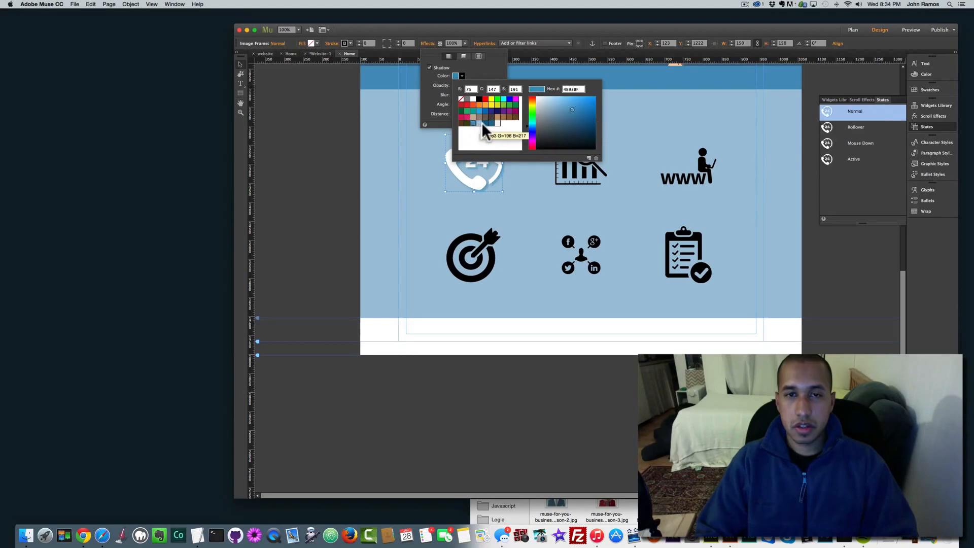
pyautogui.click(475, 124)
pyautogui.click(484, 122)
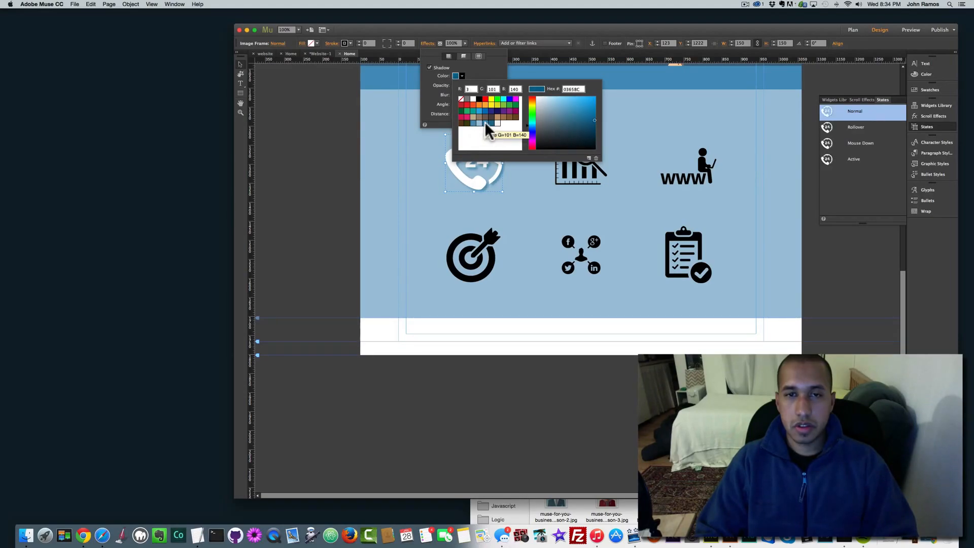
pyautogui.click(391, 131)
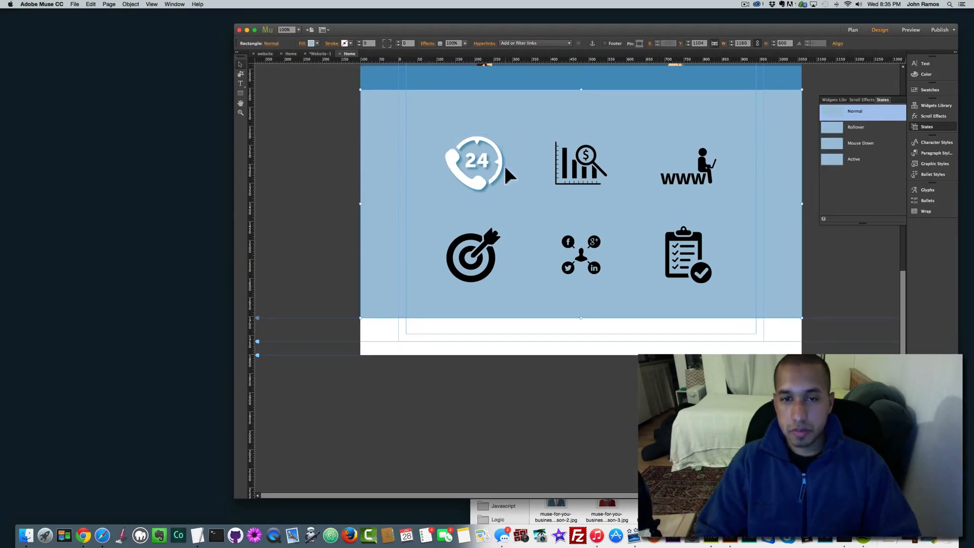
# Step: Raise the phone icon's shadow opacity from 50 to 100
pyautogui.click(498, 158)
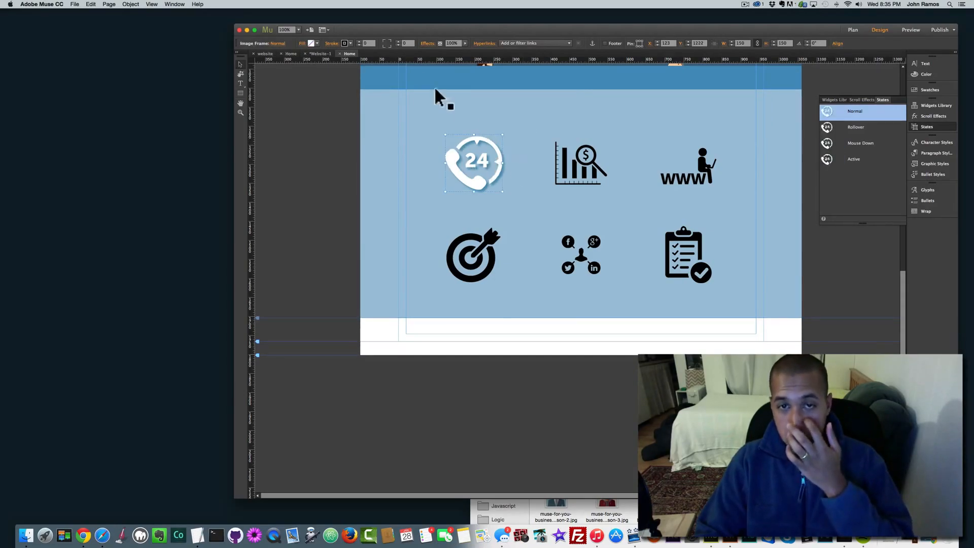
pyautogui.click(439, 44)
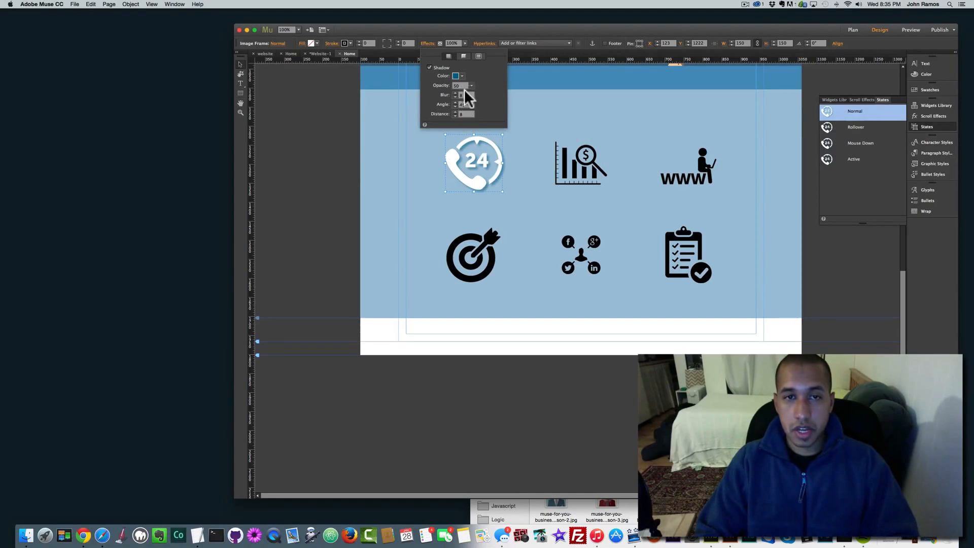
pyautogui.moveTo(471, 87); pyautogui.dragTo(514, 100)
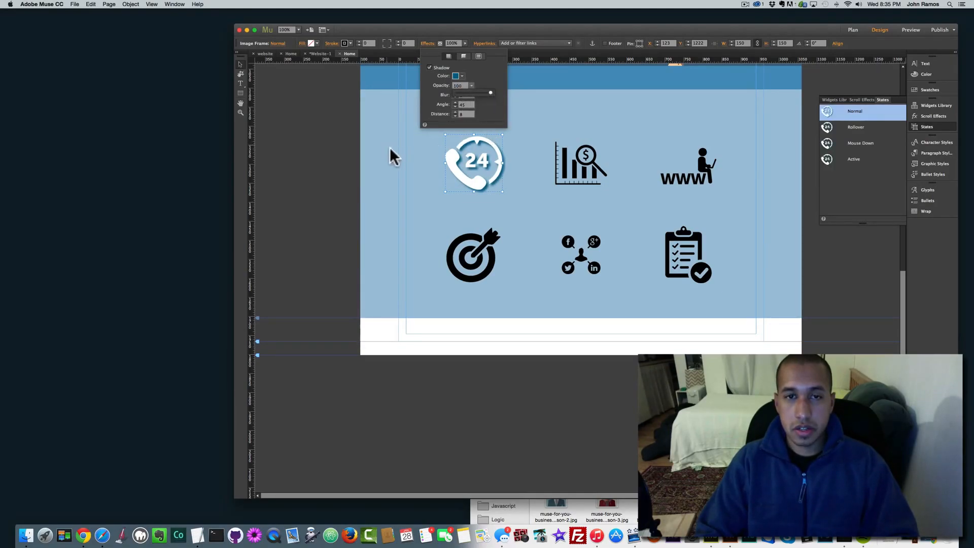
pyautogui.click(401, 166)
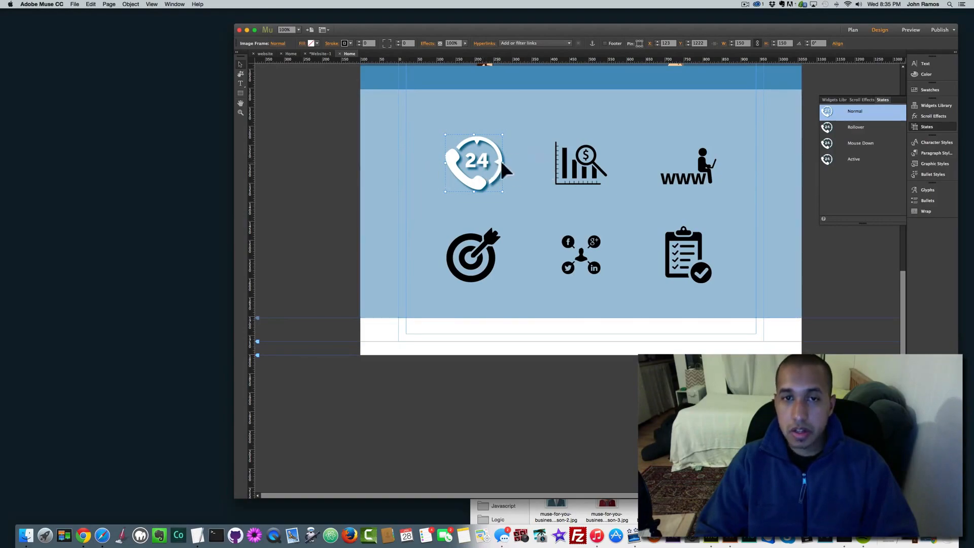
pyautogui.click(578, 165)
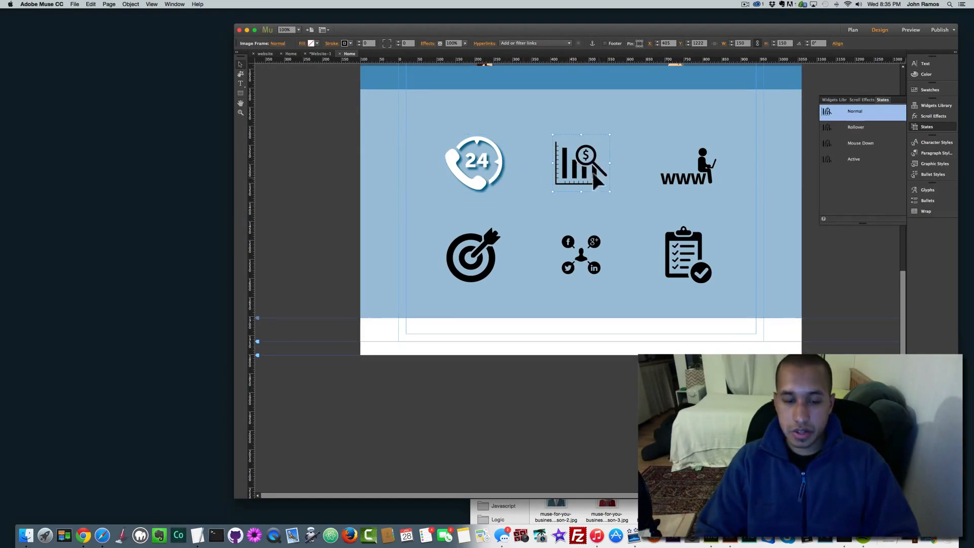
# Step: Give the other five icons a white inner glow at opacity 100 and blur 250
pyautogui.keyDown('shift'); pyautogui.click(677, 169); pyautogui.keyUp('shift')
pyautogui.keyDown('shift'); pyautogui.click(689, 238); pyautogui.keyUp('shift')
pyautogui.keyDown('shift'); pyautogui.click(588, 246); pyautogui.keyUp('shift')
pyautogui.keyDown('shift'); pyautogui.click(491, 261); pyautogui.keyUp('shift')
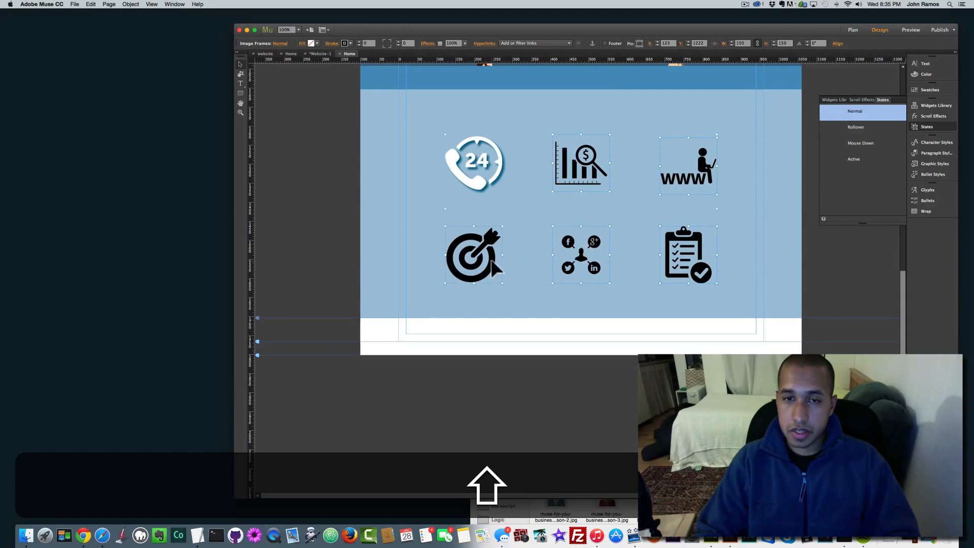
pyautogui.click(428, 43)
pyautogui.click(479, 56)
pyautogui.click(429, 67)
pyautogui.click(462, 75)
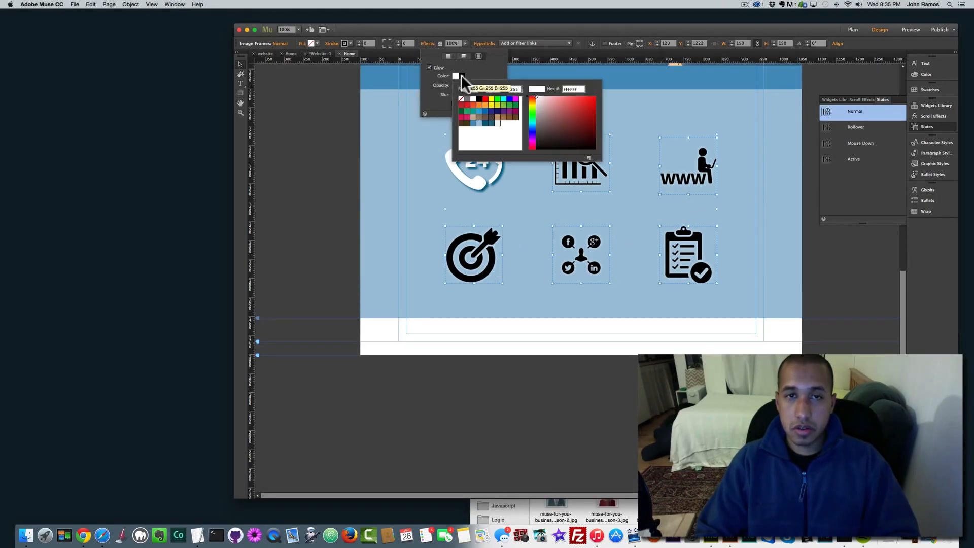
pyautogui.click(476, 74)
pyautogui.click(472, 86)
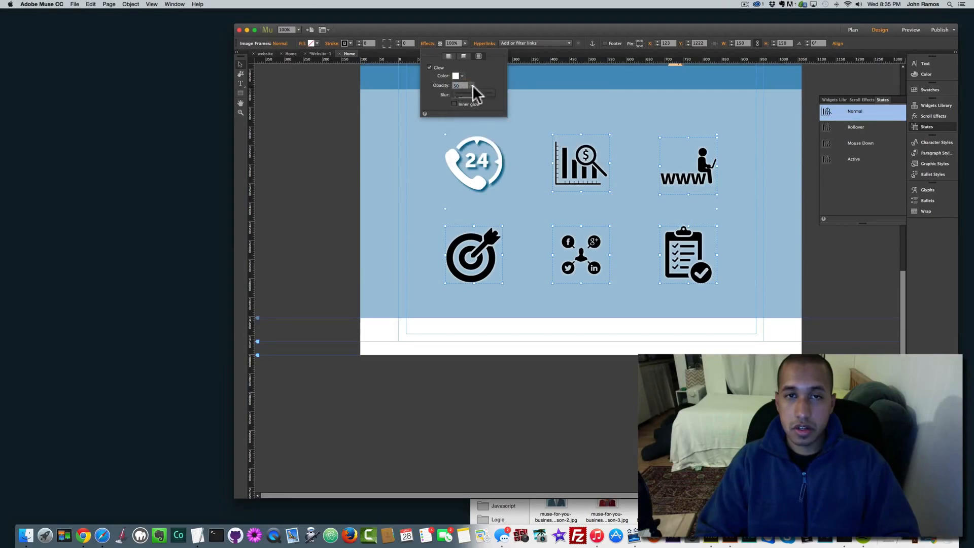
pyautogui.moveTo(473, 91); pyautogui.dragTo(498, 90)
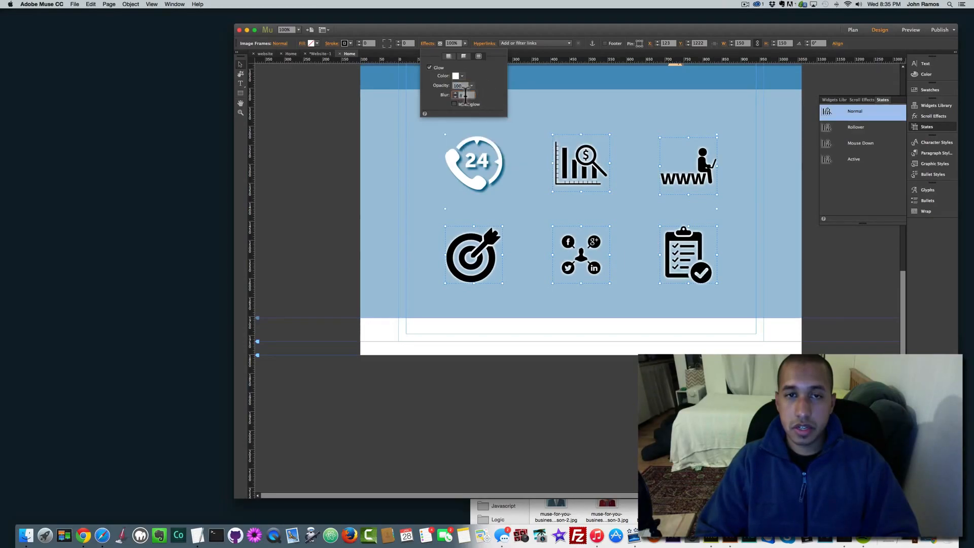
pyautogui.write('250')
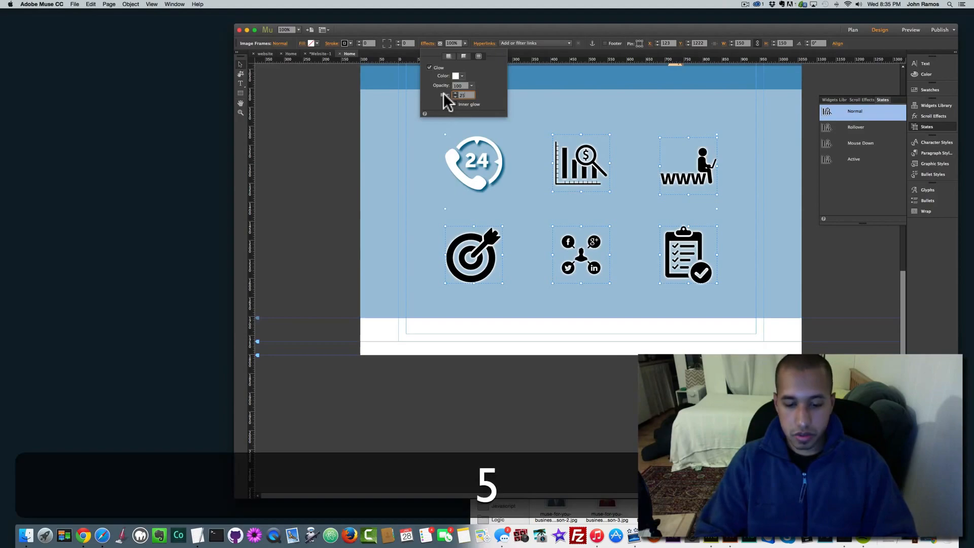
pyautogui.press('Return')
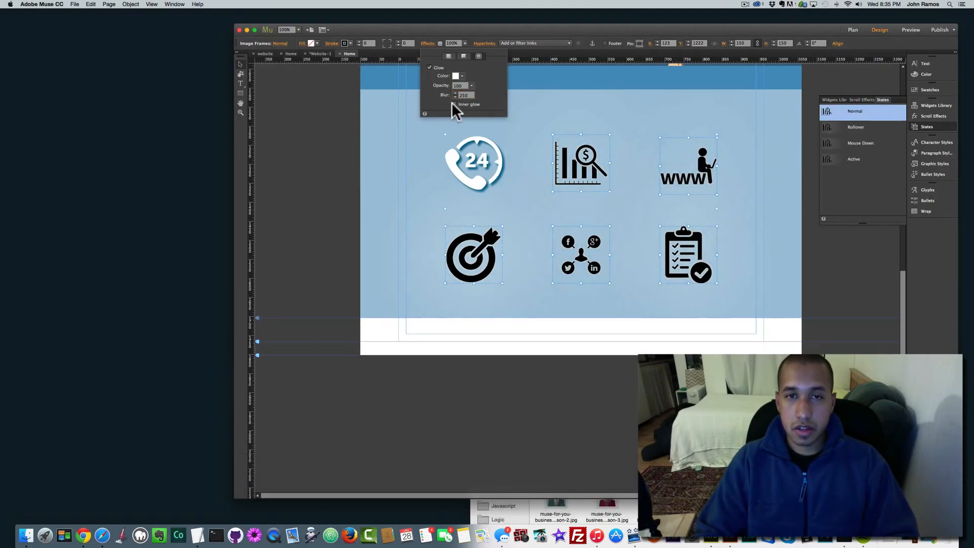
pyautogui.click(453, 103)
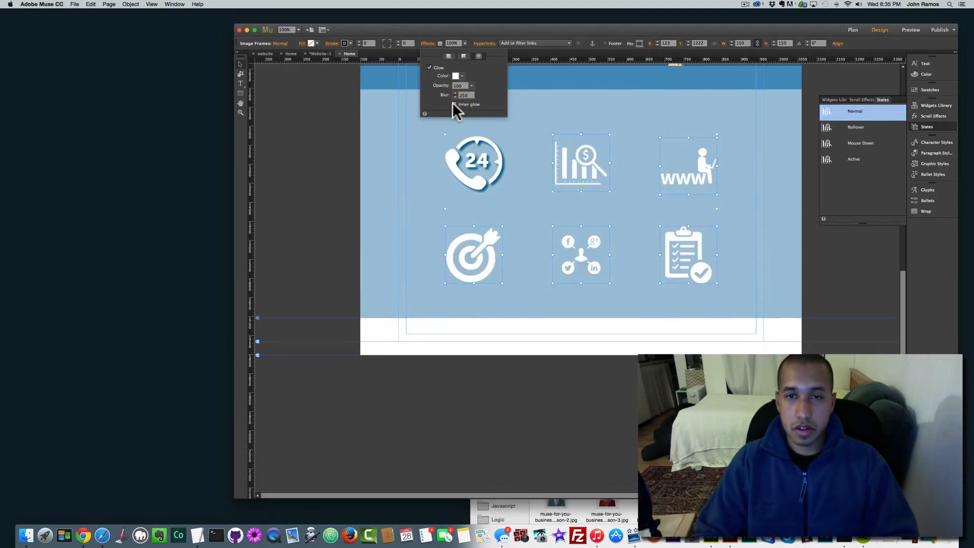
# Step: Add a dark blue 03658C shadow at opacity 100 to those five icons
pyautogui.click(450, 56)
pyautogui.click(430, 67)
pyautogui.click(459, 76)
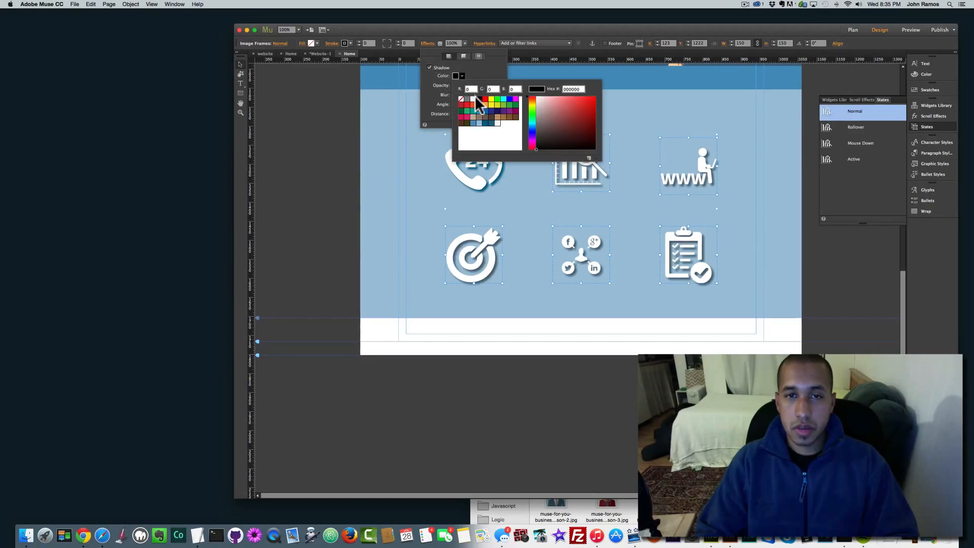
pyautogui.click(485, 122)
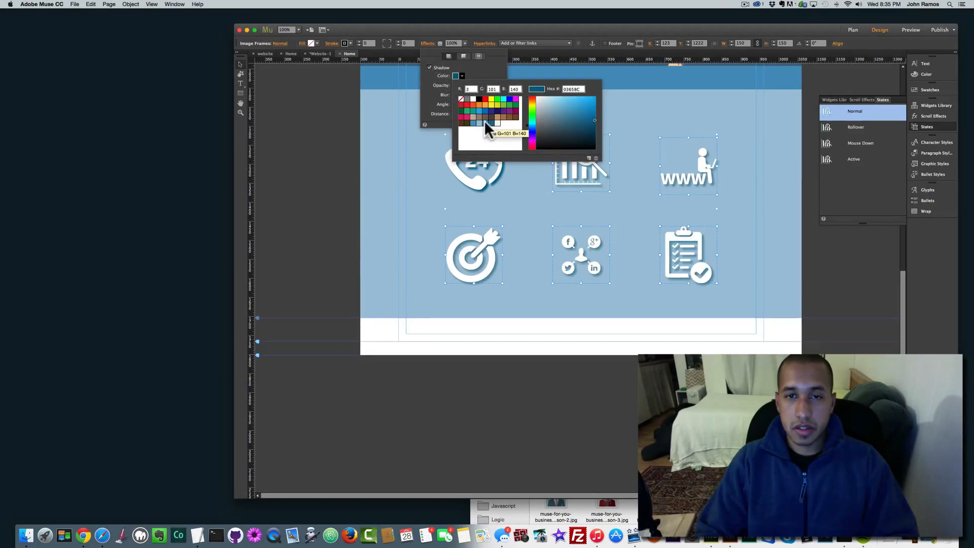
pyautogui.click(464, 76)
pyautogui.doubleClick(469, 85)
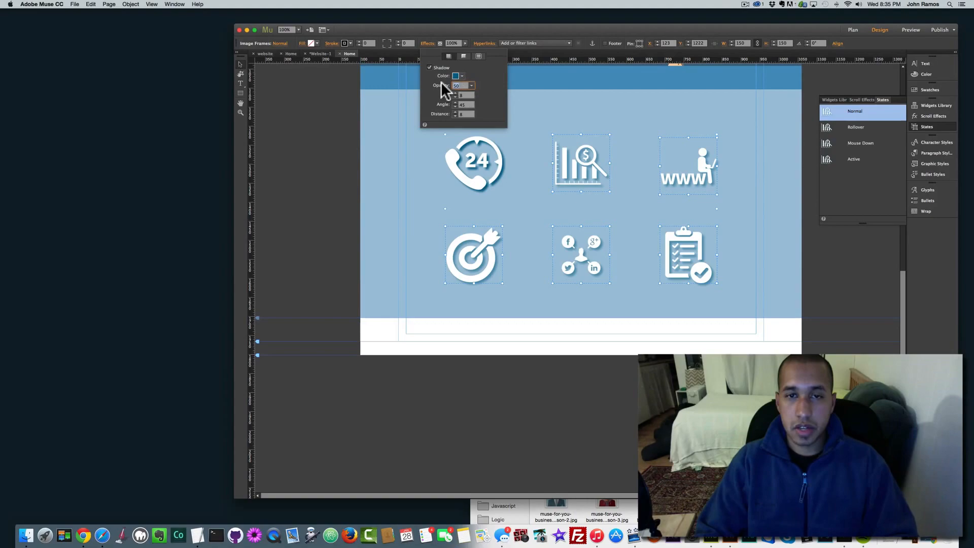
pyautogui.write('100')
pyautogui.press('Return')
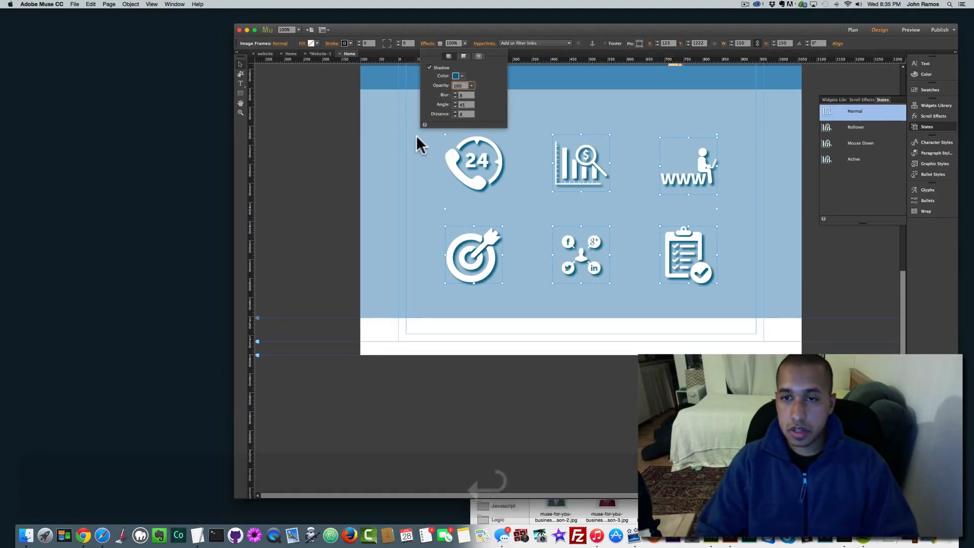
# Step: Select all six service icons together
pyautogui.click(302, 141)
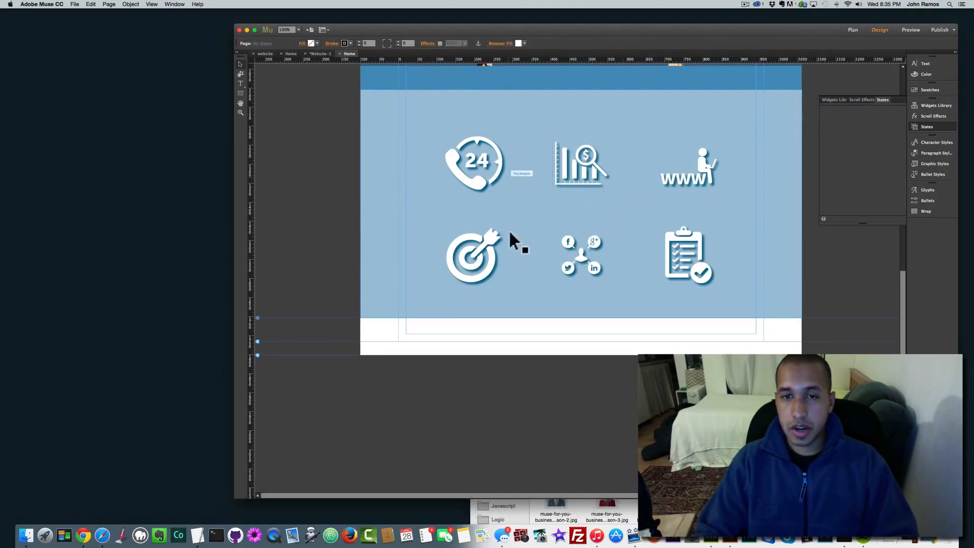
pyautogui.scroll(3, 572, 195)
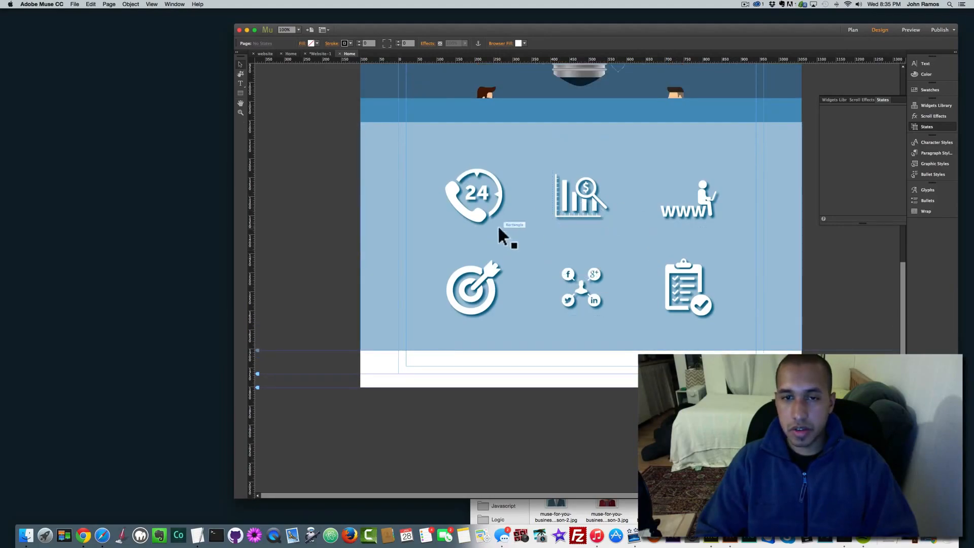
pyautogui.click(497, 200)
pyautogui.keyDown('shift'); pyautogui.click(680, 206); pyautogui.keyUp('shift')
pyautogui.keyDown('shift'); pyautogui.click(692, 292); pyautogui.keyUp('shift')
pyautogui.keyDown('shift'); pyautogui.click(574, 286); pyautogui.keyUp('shift')
pyautogui.keyDown('shift'); pyautogui.click(527, 288); pyautogui.keyUp('shift')
pyautogui.keyDown('shift'); pyautogui.click(473, 288); pyautogui.keyUp('shift')
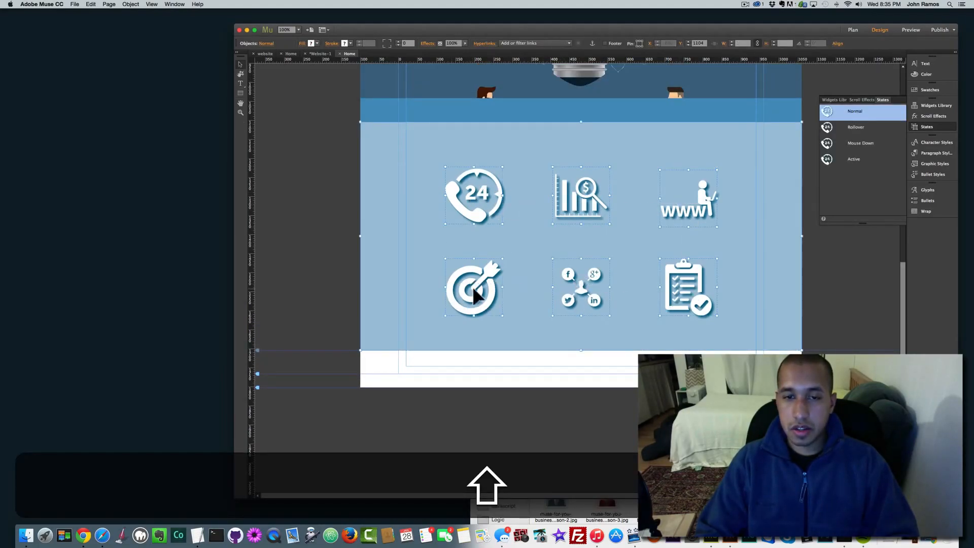
pyautogui.moveTo(413, 213); pyautogui.dragTo(592, 194)
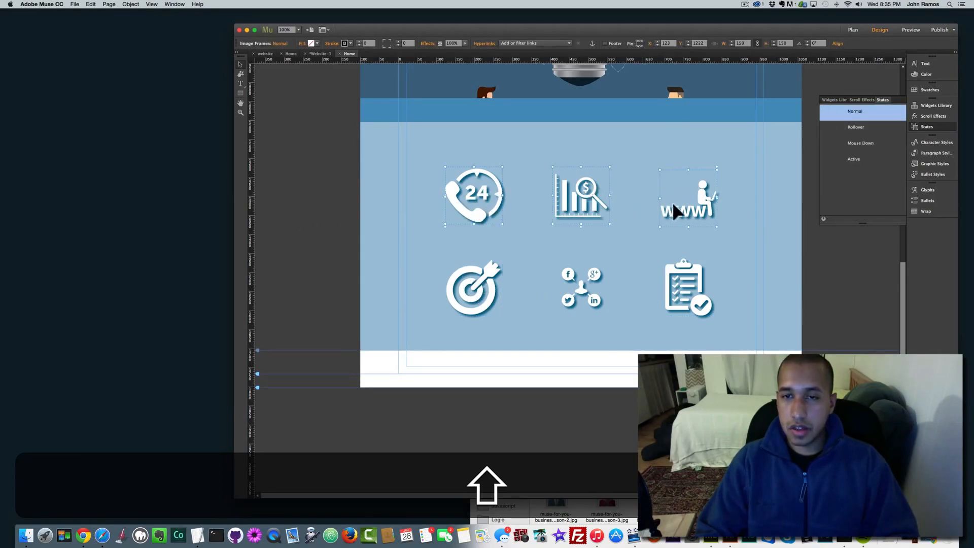
pyautogui.keyDown('shift'); pyautogui.click(690, 292); pyautogui.keyUp('shift')
pyautogui.keyDown('shift'); pyautogui.click(601, 302); pyautogui.keyUp('shift')
pyautogui.keyDown('shift'); pyautogui.click(472, 292); pyautogui.keyUp('shift')
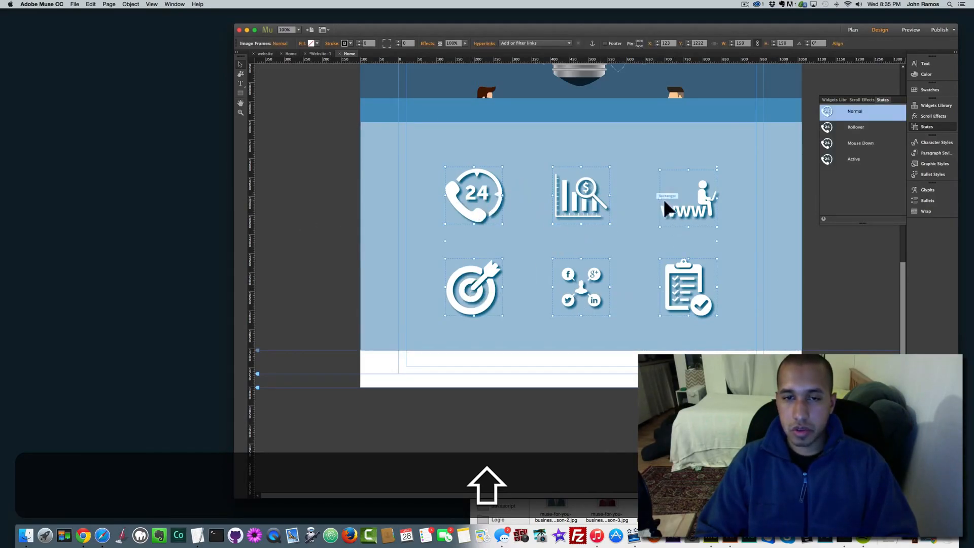
# Step: In the Rollover state, give the icons a dark blue 03658C glow
pyautogui.click(853, 126)
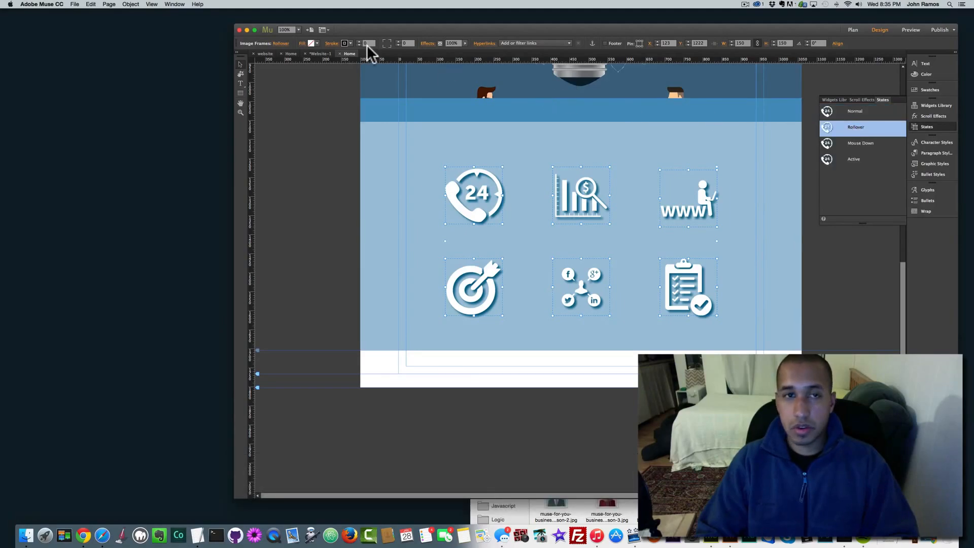
pyautogui.click(432, 44)
pyautogui.click(478, 57)
pyautogui.click(433, 67)
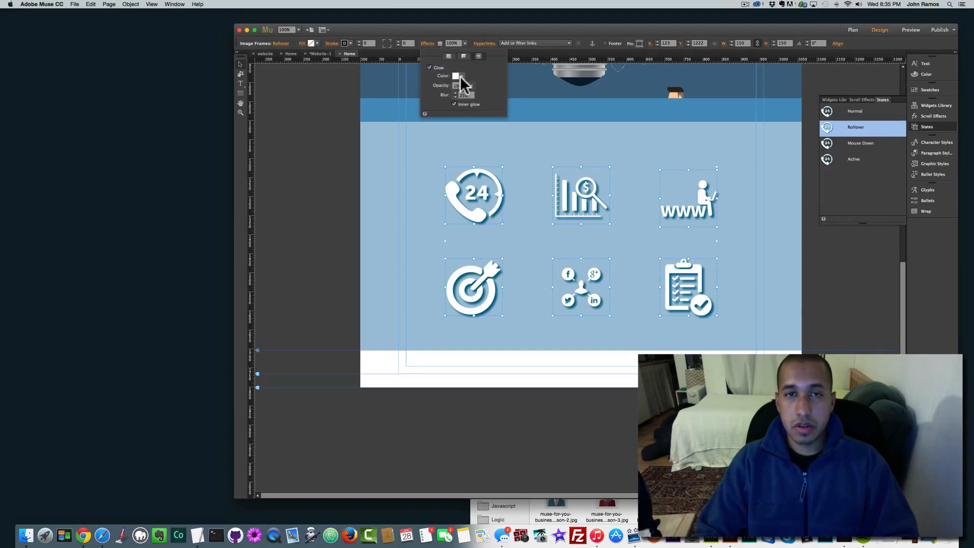
pyautogui.click(459, 76)
pyautogui.click(484, 122)
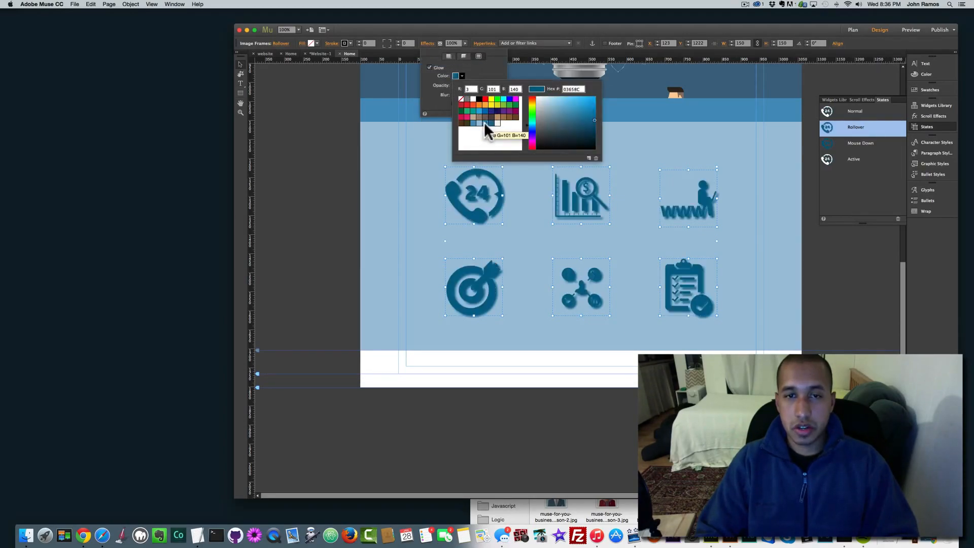
pyautogui.click(496, 122)
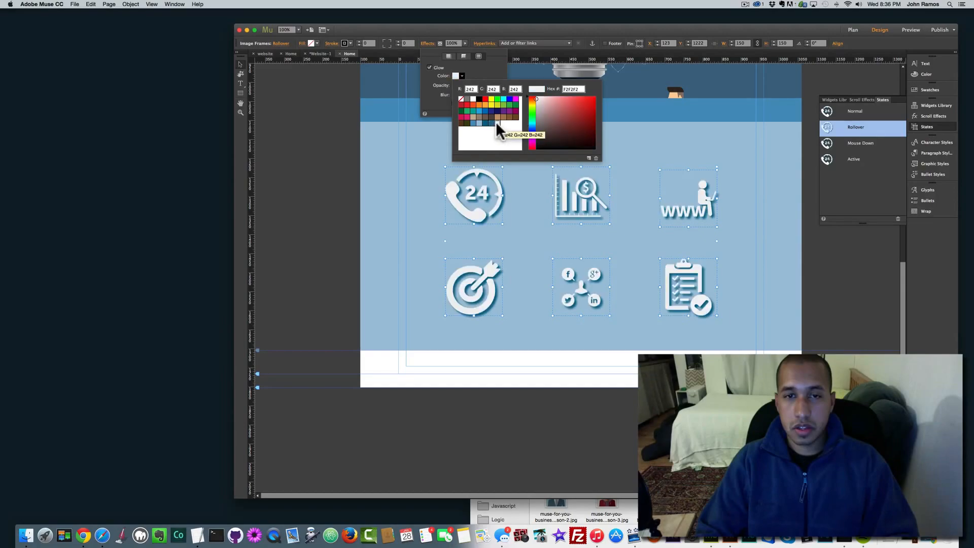
pyautogui.click(476, 122)
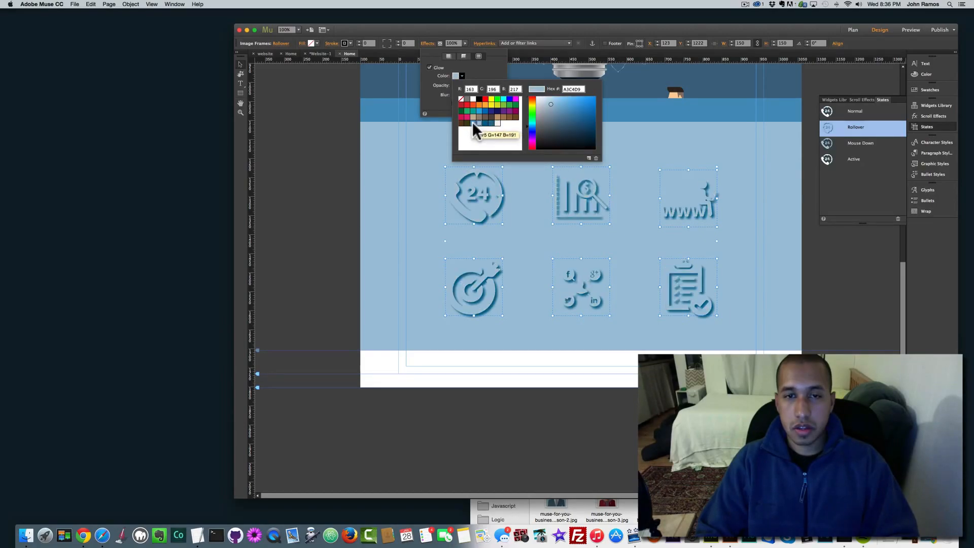
pyautogui.click(472, 121)
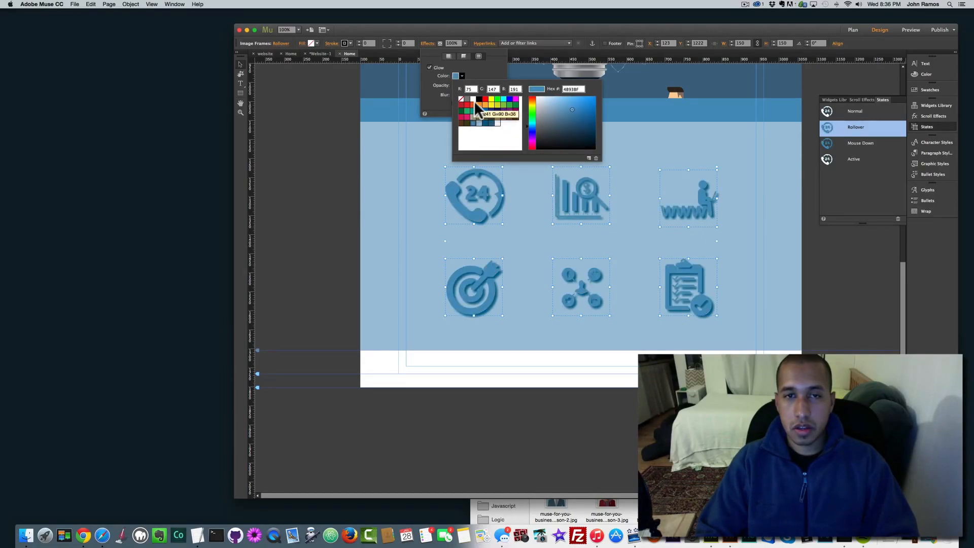
pyautogui.click(485, 122)
pyautogui.click(485, 123)
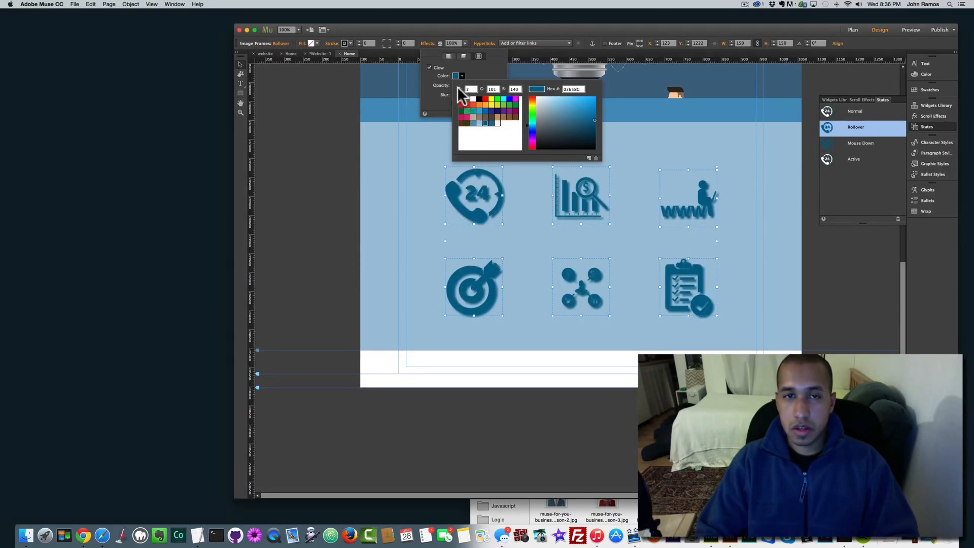
# Step: Remove the drop shadow from the rollover state and deselect the icons
pyautogui.click(448, 55)
pyautogui.click(429, 68)
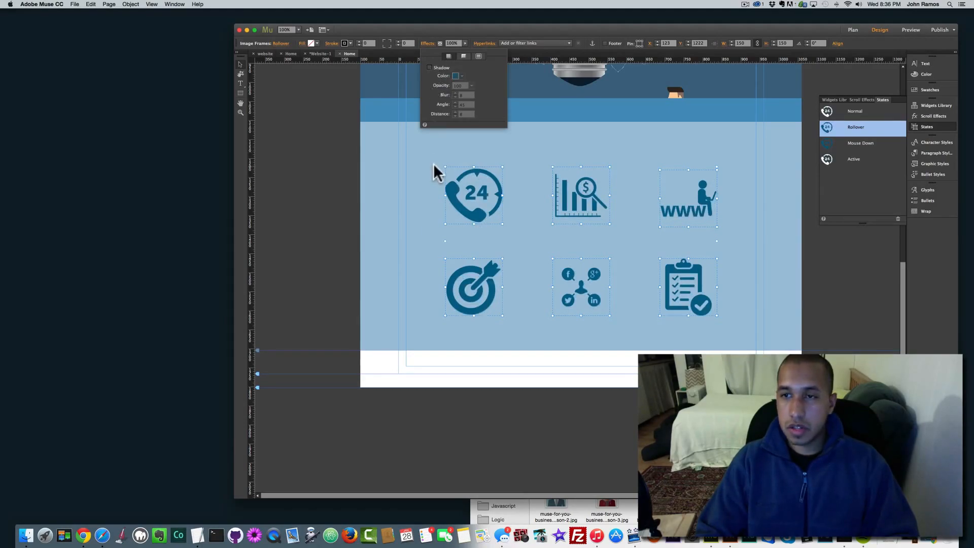
pyautogui.click(329, 179)
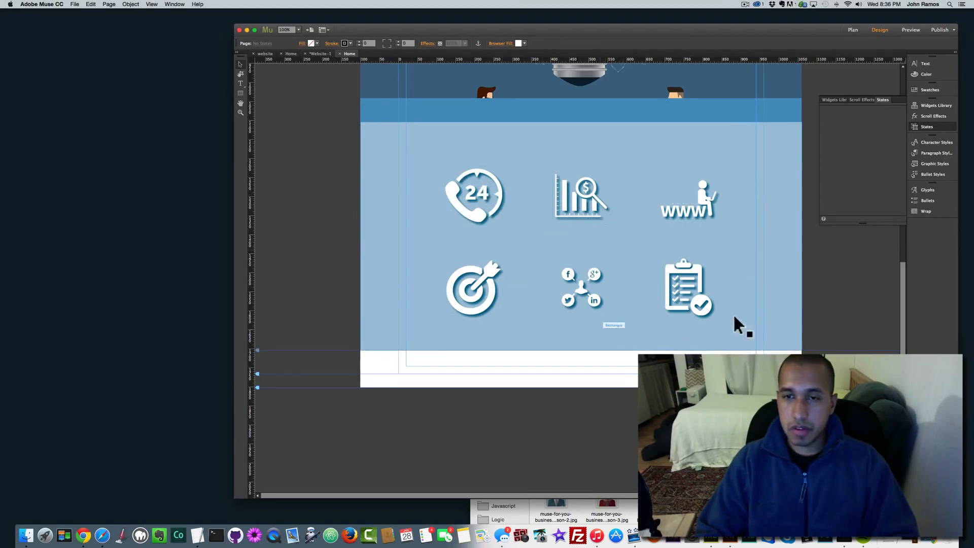
# Step: Duplicate the dark blue band and place the copy below the icon section
pyautogui.click(443, 116)
pyautogui.press('super+c')
pyautogui.press('super+v')
pyautogui.moveTo(487, 275); pyautogui.dragTo(465, 350)
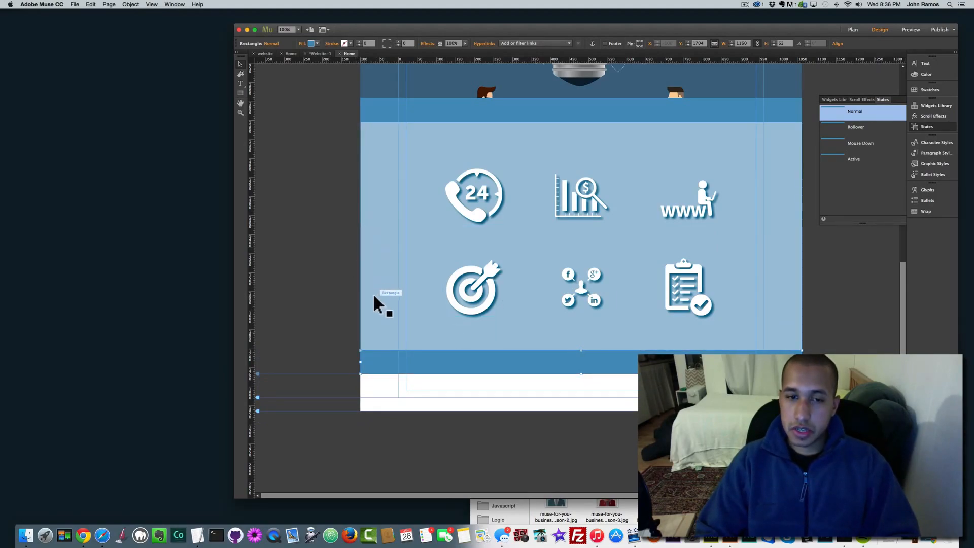
# Step: Paste a copy of the light-blue section beneath the band and draw a rectangle in it
pyautogui.click(394, 256)
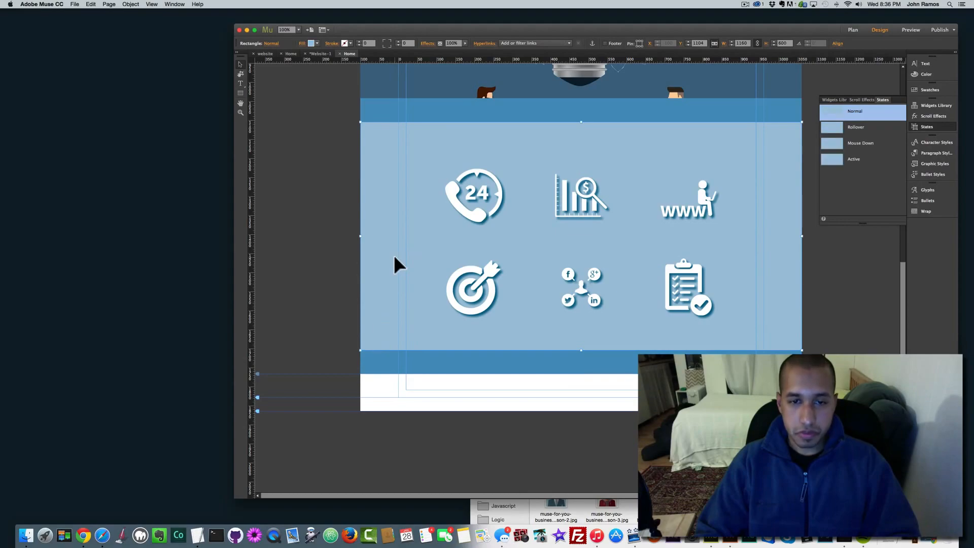
pyautogui.press('super+c')
pyautogui.press('super+v')
pyautogui.scroll(-5, 472, 403)
pyautogui.moveTo(473, 403); pyautogui.dragTo(471, 362)
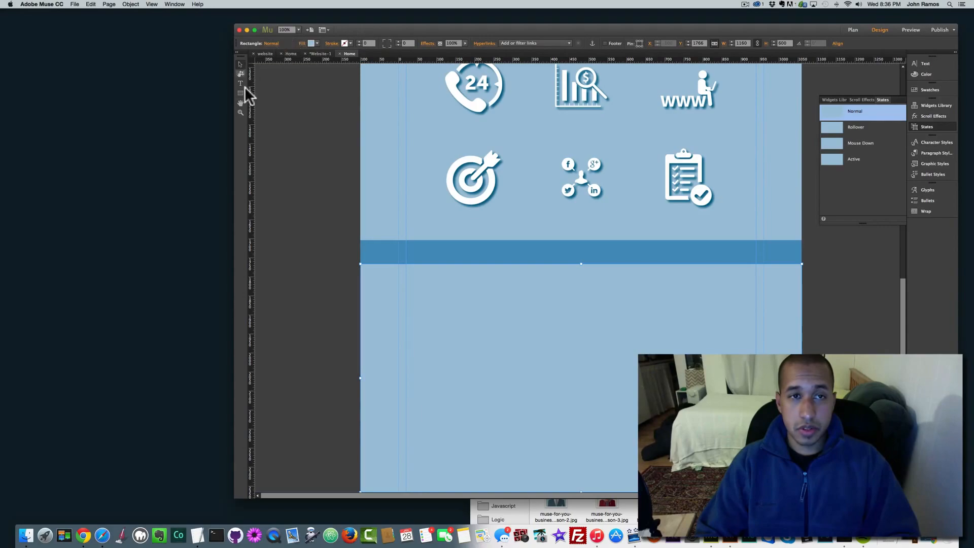
pyautogui.moveTo(441, 309); pyautogui.dragTo(496, 360)
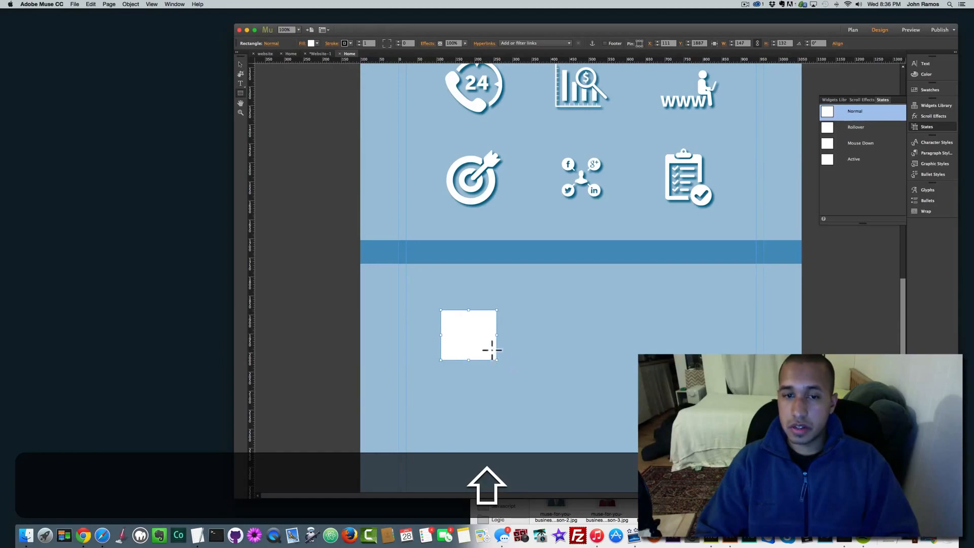
# Step: Replace the rectangle with a 150 × 150 square and give it corner radius 100 to make a circle
pyautogui.press('BackSpace')
pyautogui.click(240, 93)
pyautogui.moveTo(433, 299); pyautogui.dragTo(490, 357)
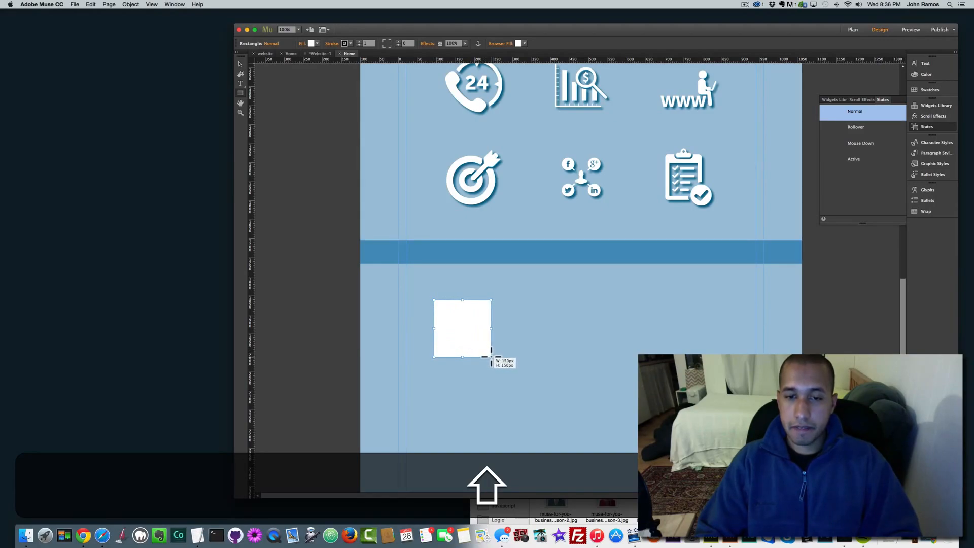
pyautogui.moveTo(491, 357); pyautogui.dragTo(491, 357)
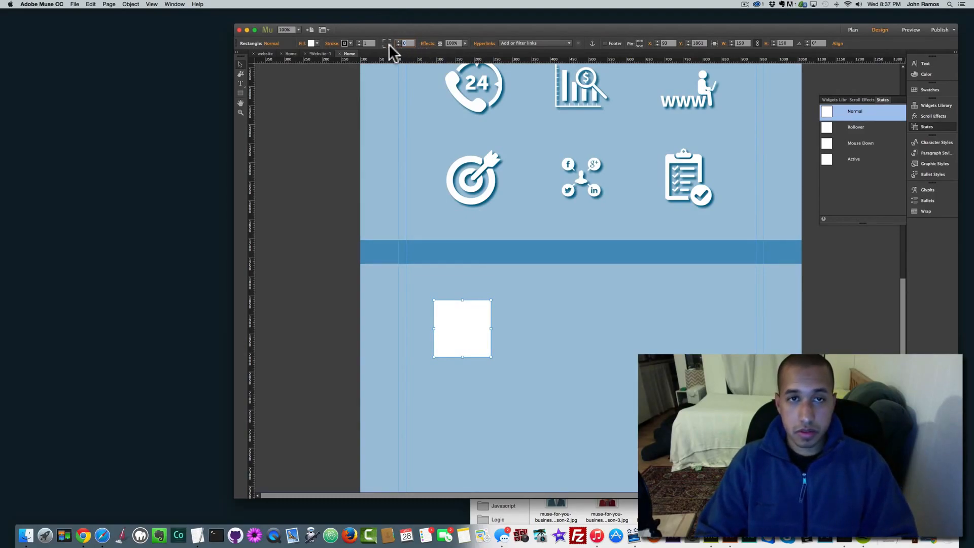
pyautogui.write('100')
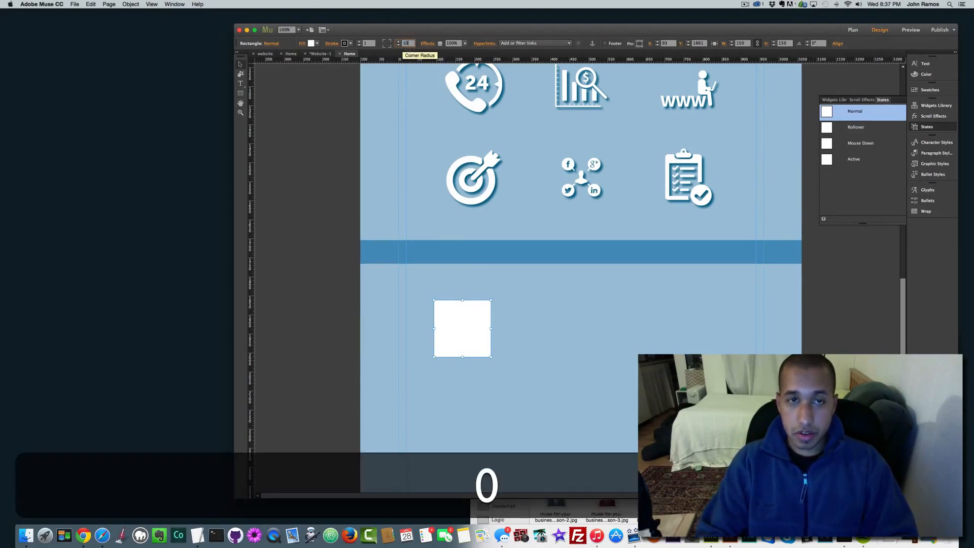
pyautogui.press('Return')
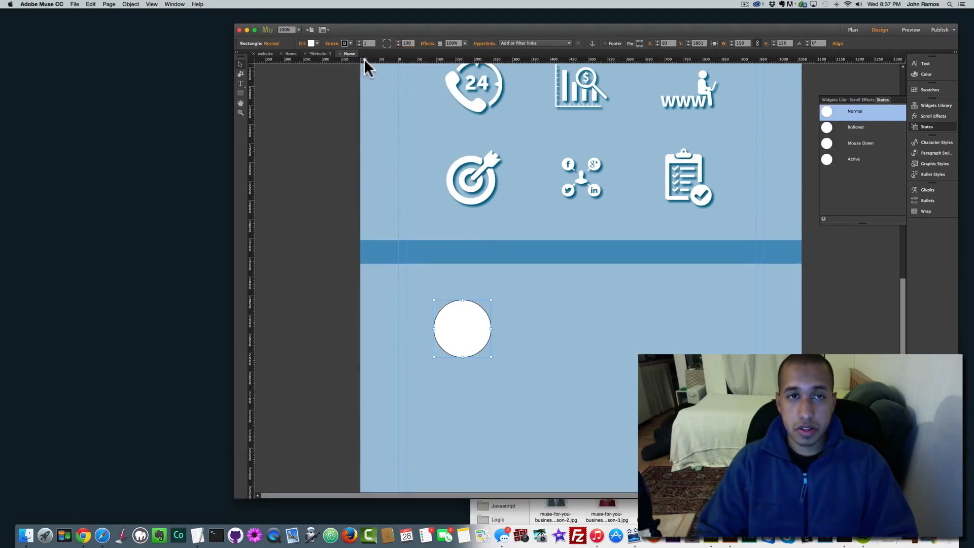
# Step: Fill the circle with the woman avatar image from the img folder, Scale To Fill, centred
pyautogui.click(306, 43)
pyautogui.click(339, 108)
pyautogui.click(474, 25)
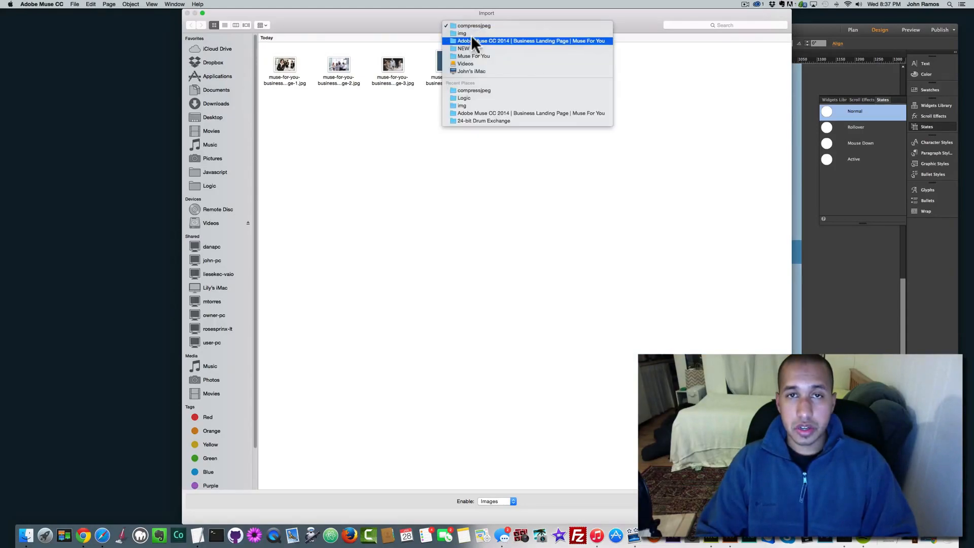
pyautogui.click(471, 32)
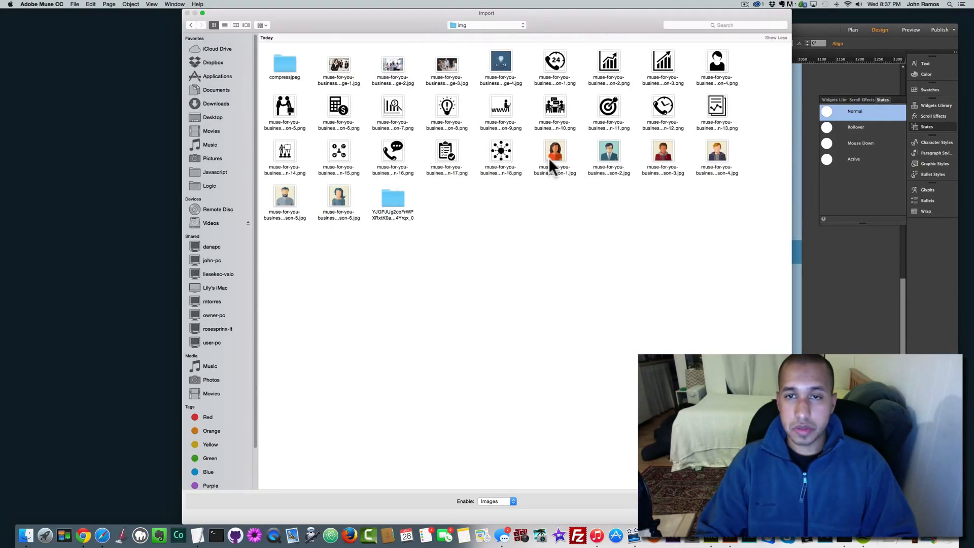
pyautogui.doubleClick(556, 151)
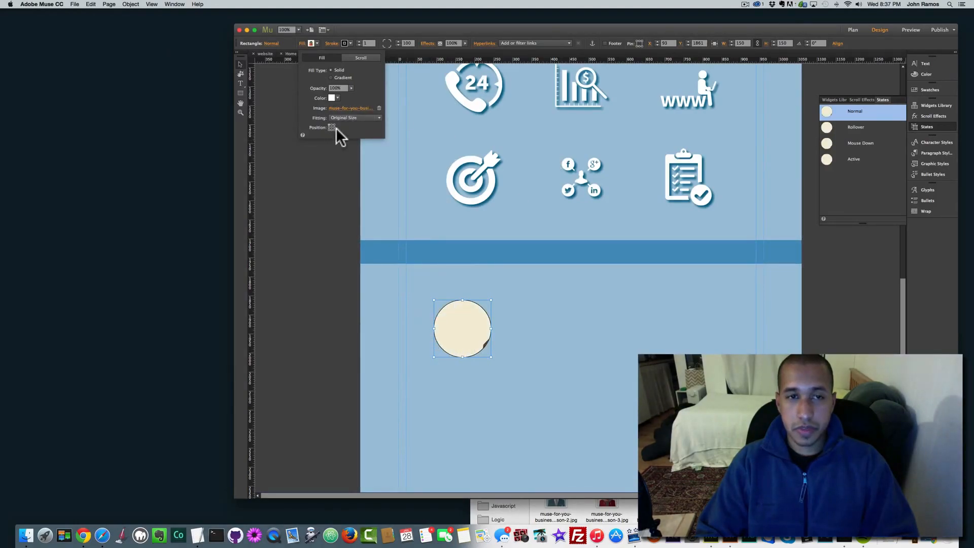
pyautogui.click(352, 117)
pyautogui.click(351, 123)
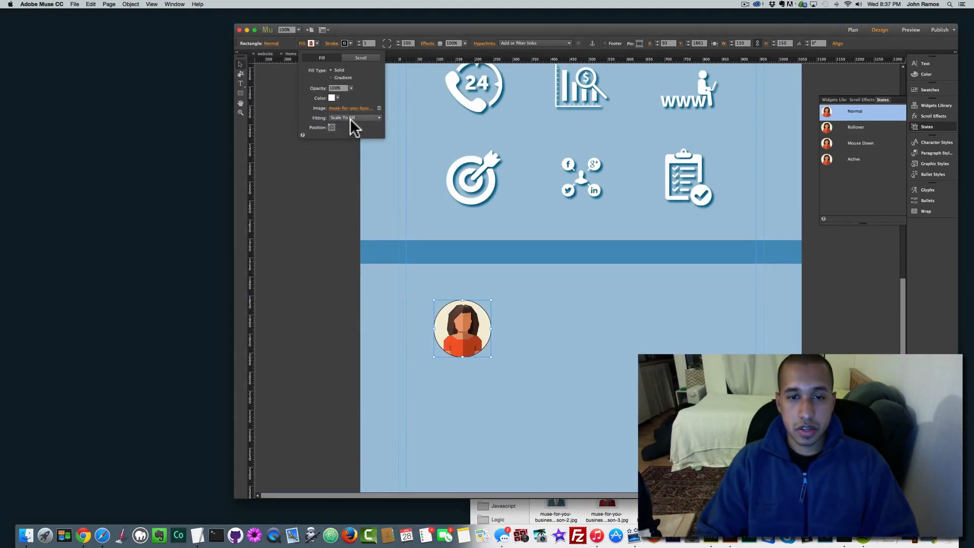
pyautogui.click(331, 127)
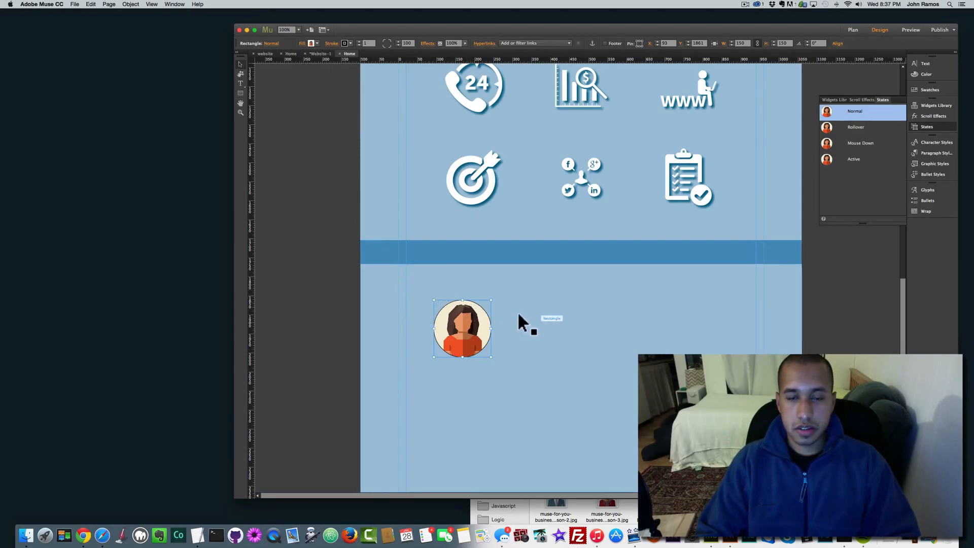
# Step: Duplicate the avatar circle twice and line the copies up into a row of three
pyautogui.press('super+c')
pyautogui.press('super+v')
pyautogui.moveTo(596, 292); pyautogui.dragTo(598, 342)
pyautogui.press('super+v')
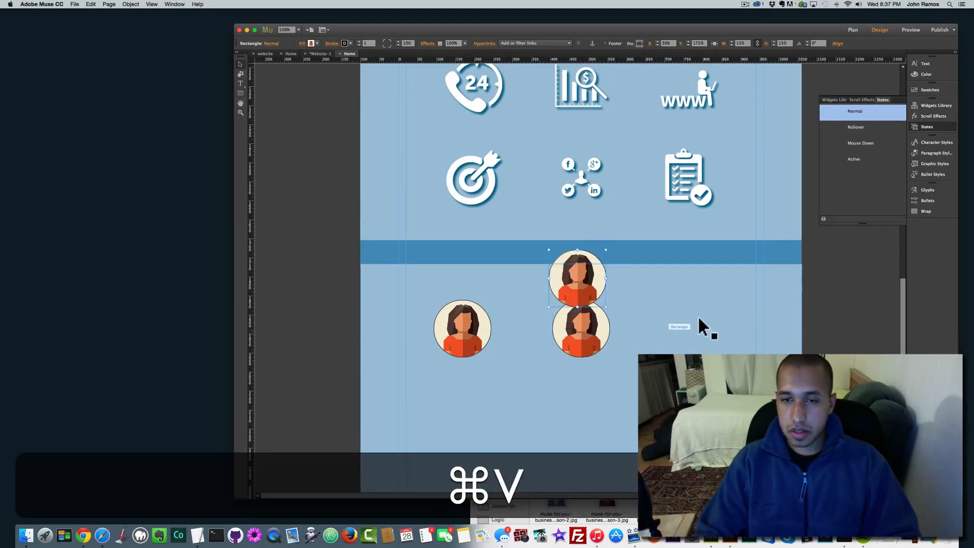
pyautogui.moveTo(583, 274); pyautogui.dragTo(706, 336)
# Step: Copy the three-avatar row and paste it below as a second row
pyautogui.keyDown('shift'); pyautogui.click(587, 327); pyautogui.keyUp('shift')
pyautogui.keyDown('shift'); pyautogui.click(463, 327); pyautogui.keyUp('shift')
pyautogui.press('shift+super+c')
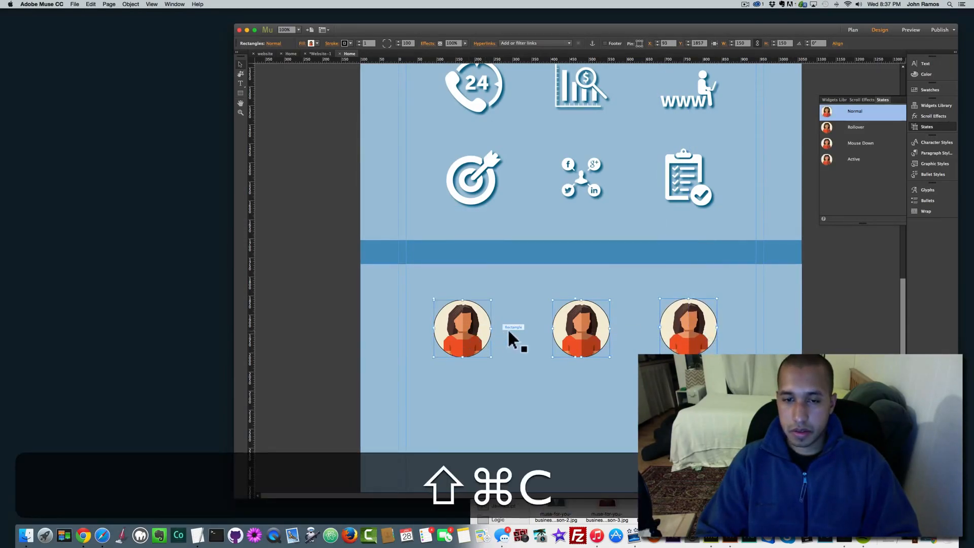
pyautogui.press('super+v')
pyautogui.moveTo(468, 284); pyautogui.dragTo(468, 429)
pyautogui.click(583, 330)
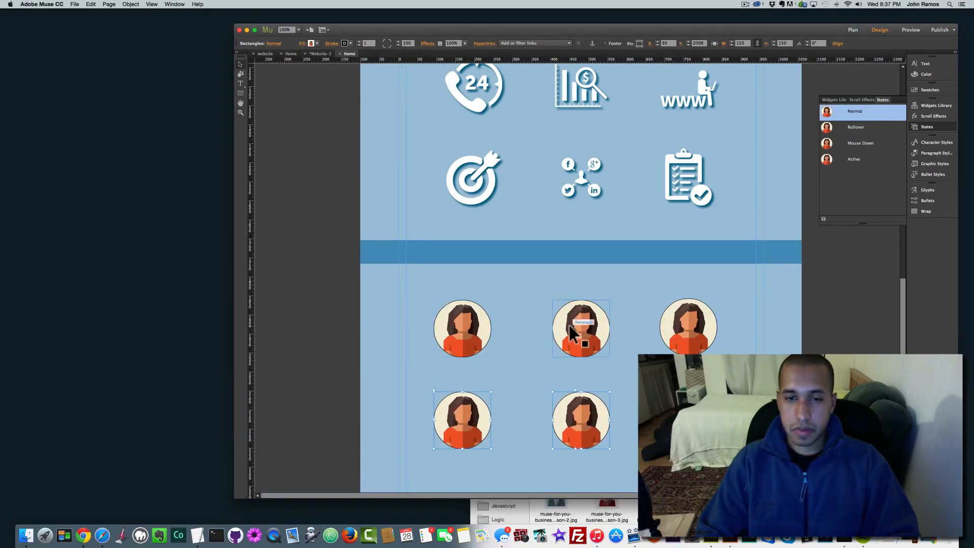
# Step: Fill the top-middle and top-right avatars with the glasses and red-hoodie portraits
pyautogui.click(310, 44)
pyautogui.click(338, 116)
pyautogui.click(334, 106)
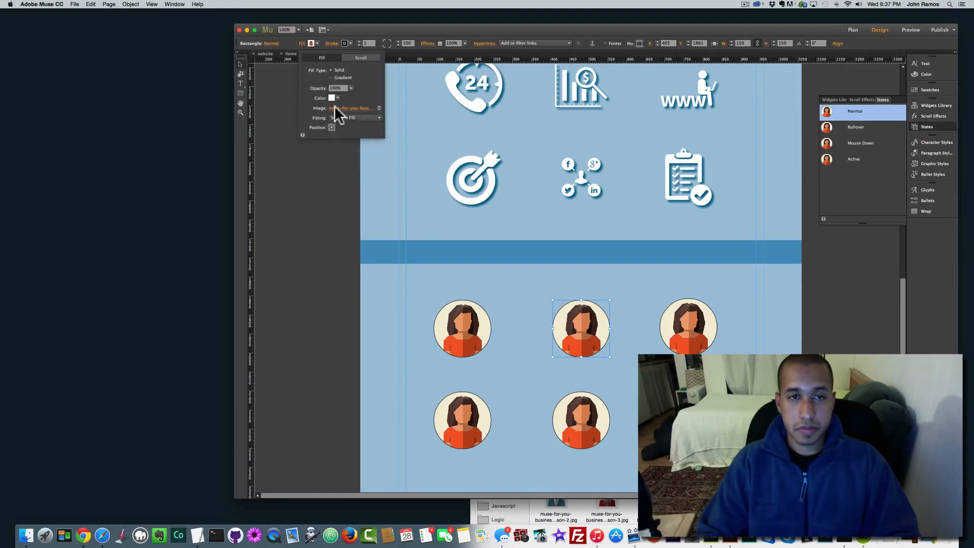
pyautogui.click(349, 107)
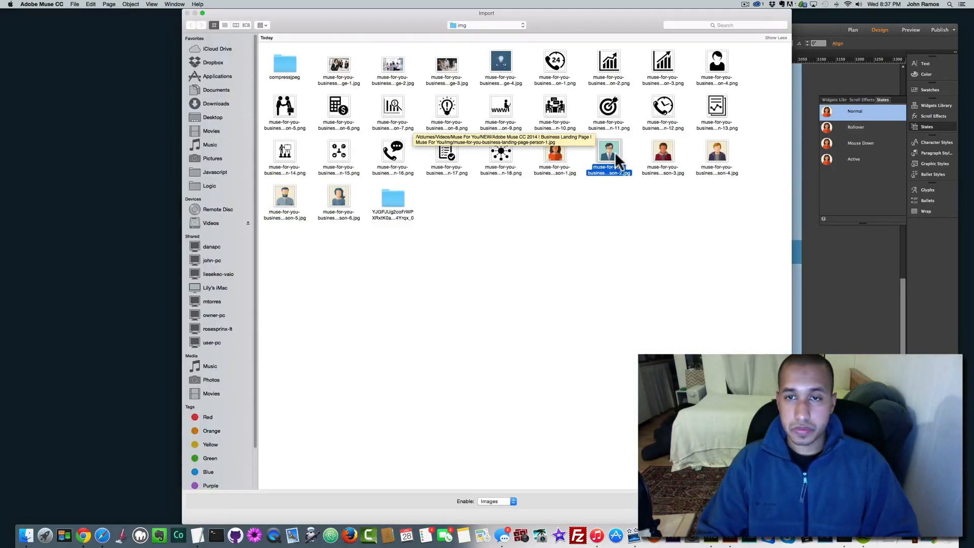
pyautogui.doubleClick(615, 151)
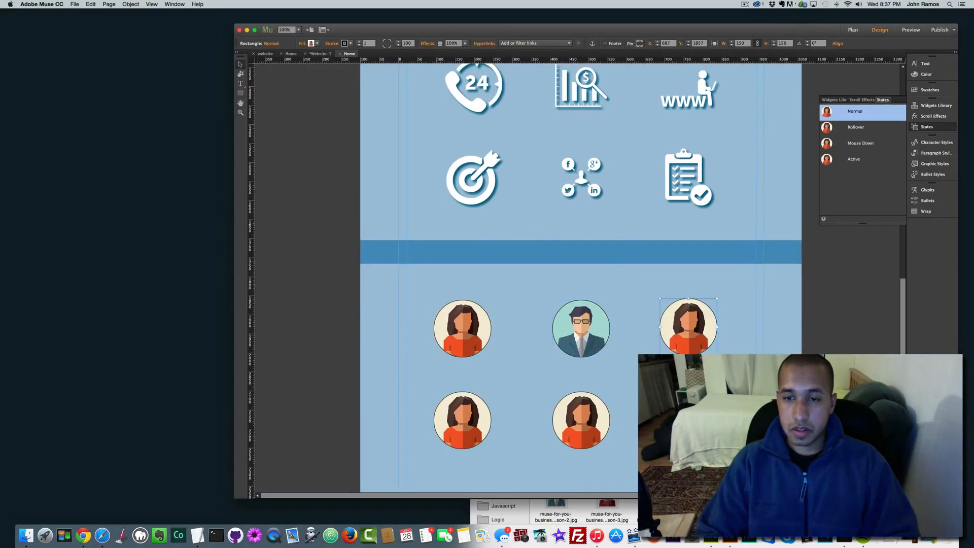
pyautogui.click(311, 43)
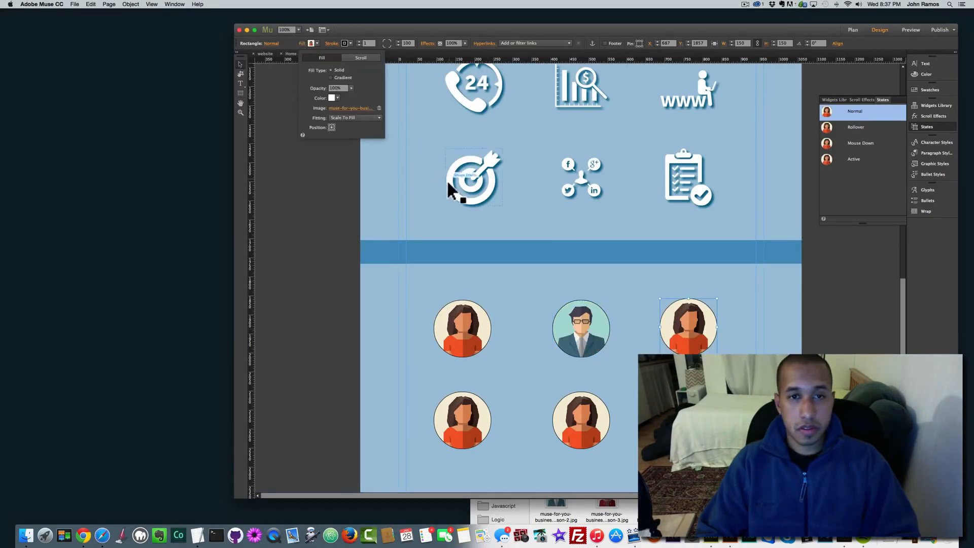
pyautogui.click(359, 108)
pyautogui.doubleClick(661, 145)
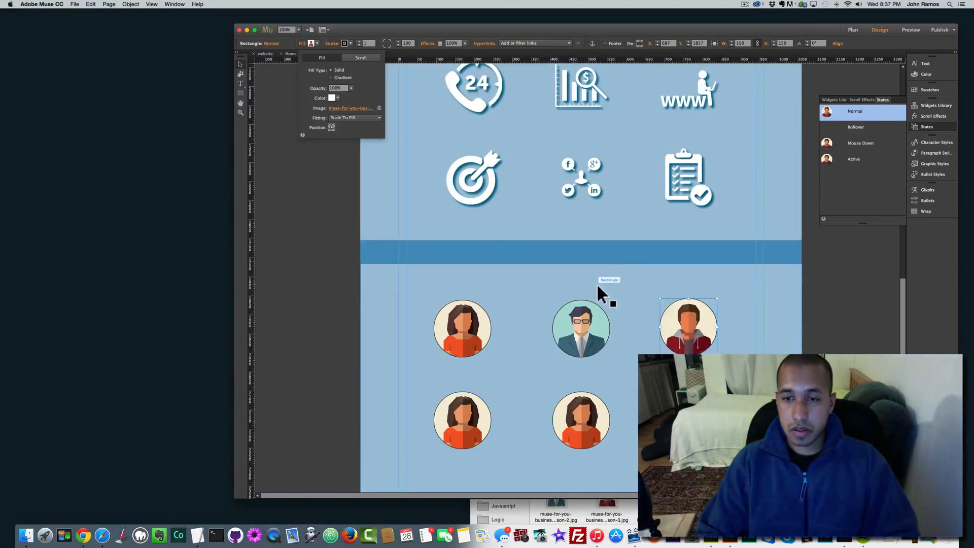
# Step: Fill the bottom-left and bottom-middle avatars with the fair-haired and bearded men's portraits
pyautogui.scroll(-2, 596, 283)
pyautogui.click(463, 378)
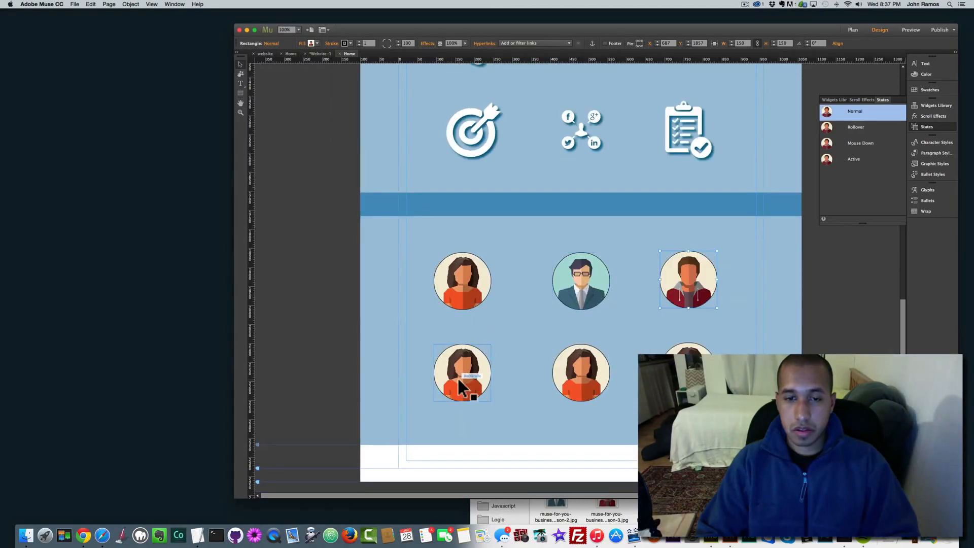
pyautogui.click(303, 45)
pyautogui.click(351, 109)
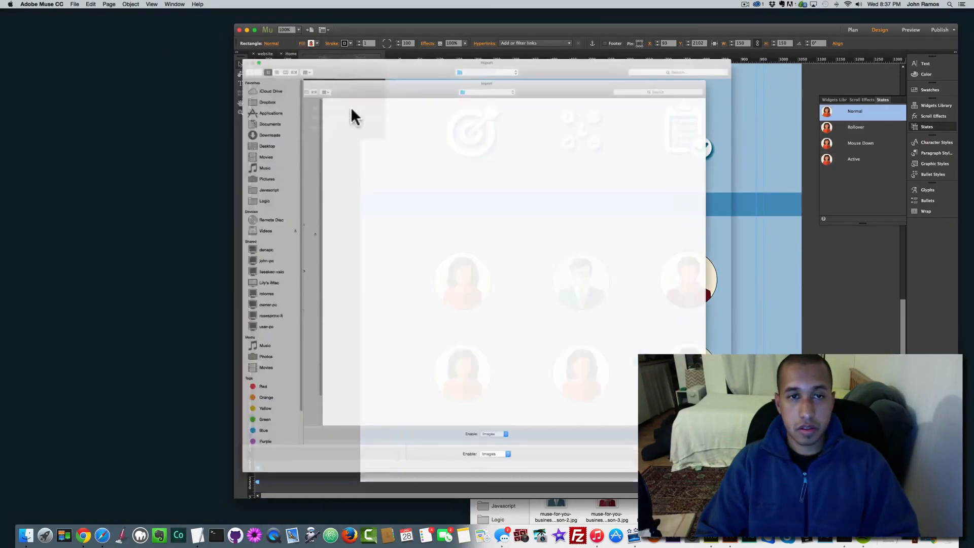
pyautogui.doubleClick(717, 151)
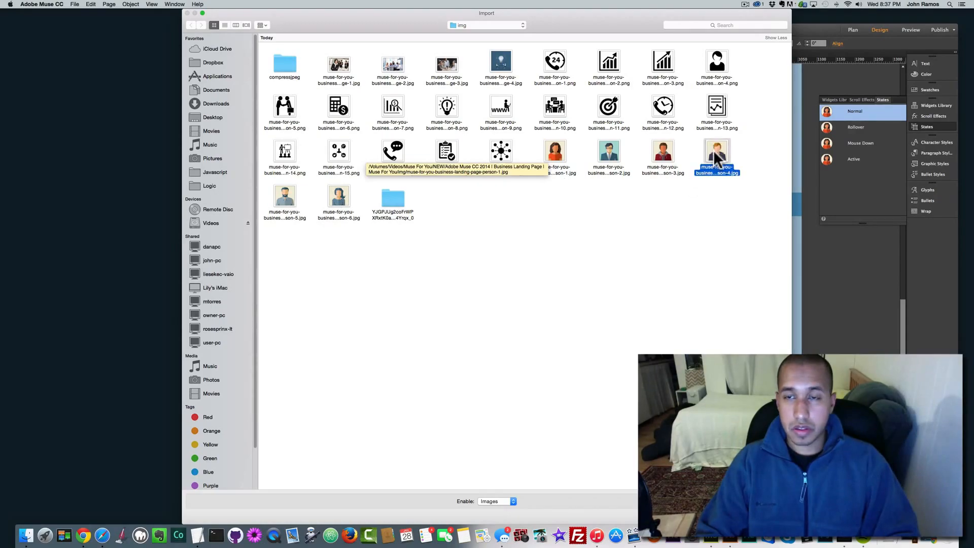
pyautogui.click(578, 368)
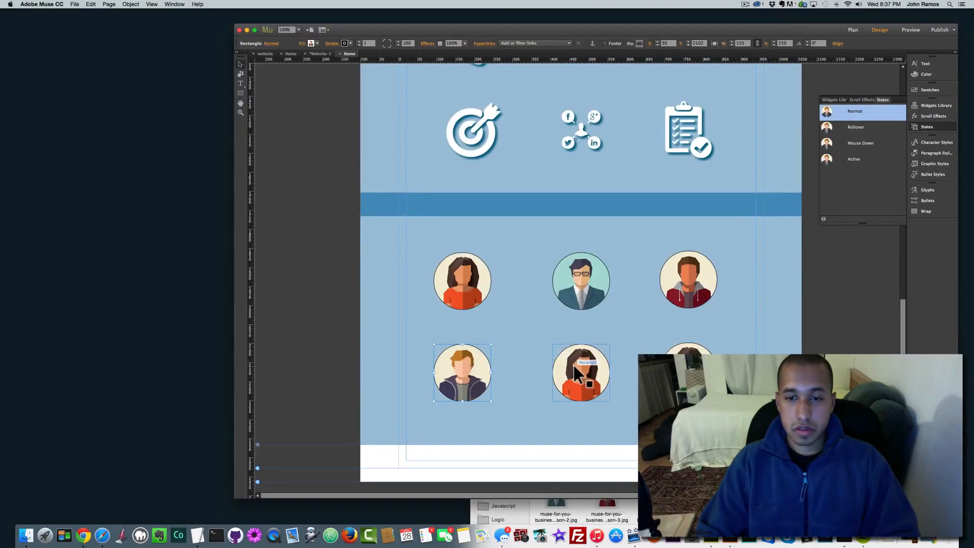
pyautogui.click(312, 44)
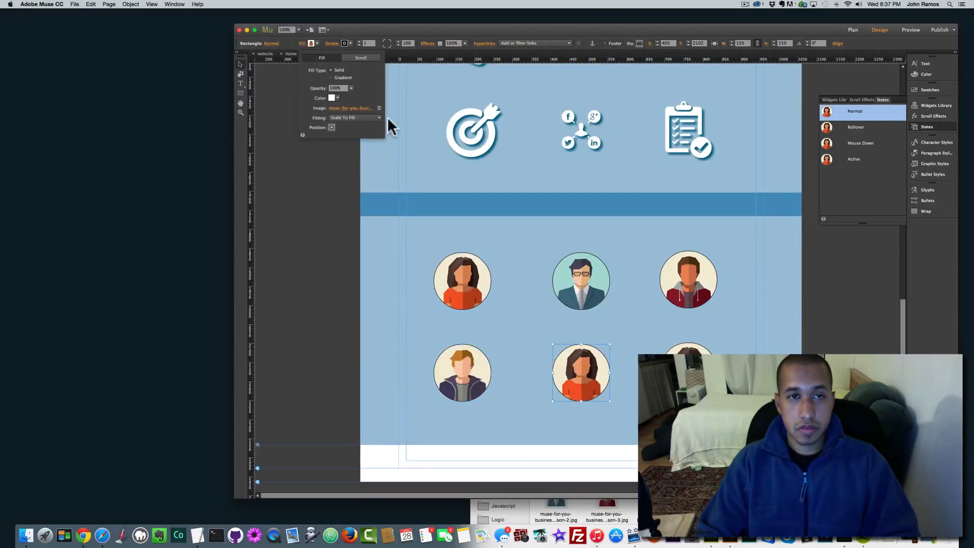
pyautogui.click(346, 108)
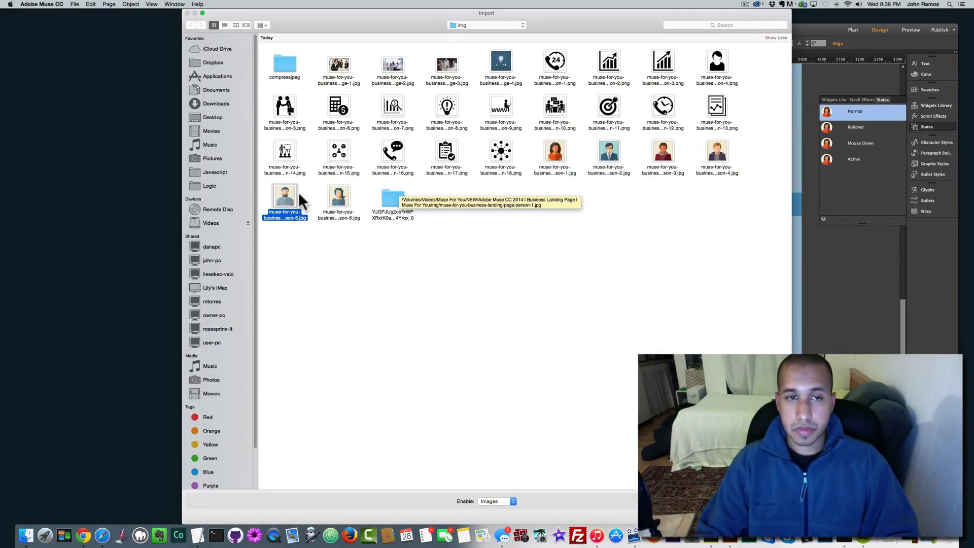
pyautogui.doubleClick(288, 193)
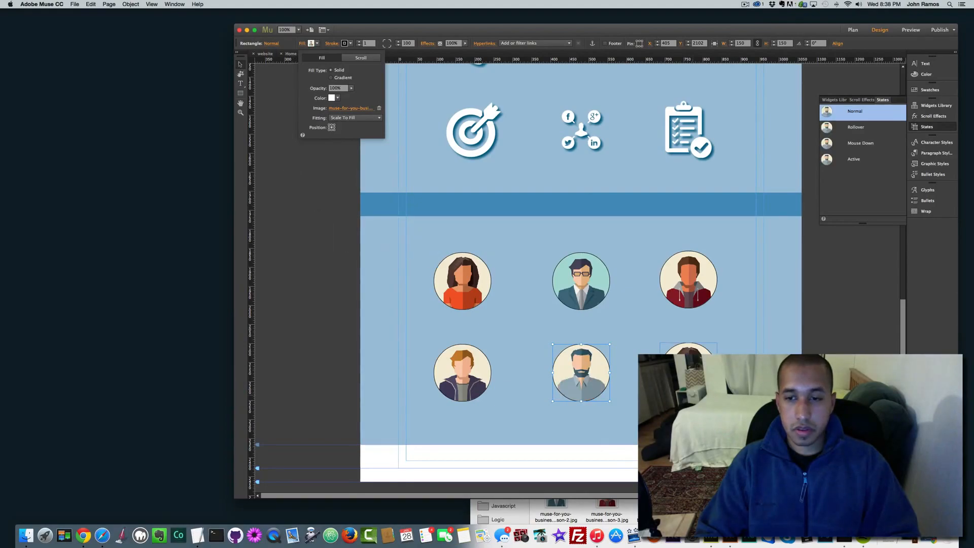
# Step: Fill the bottom-right avatar with the sixth, remaining team member portrait
pyautogui.click(689, 371)
pyautogui.click(302, 44)
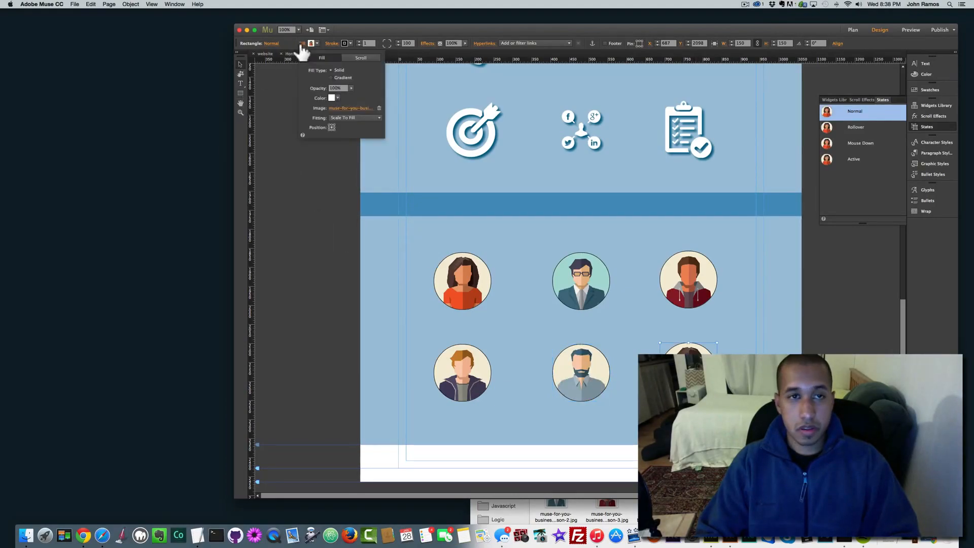
pyautogui.click(338, 108)
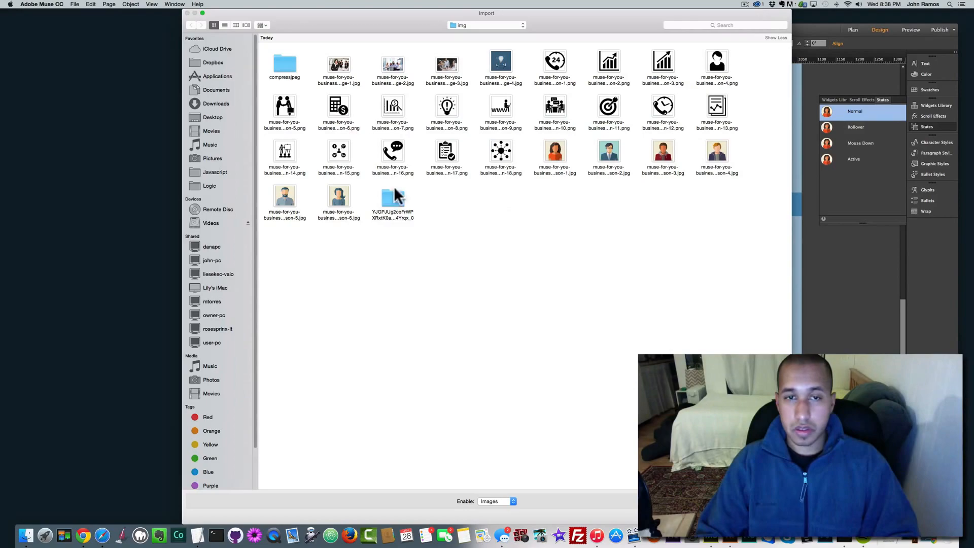
pyautogui.doubleClick(335, 201)
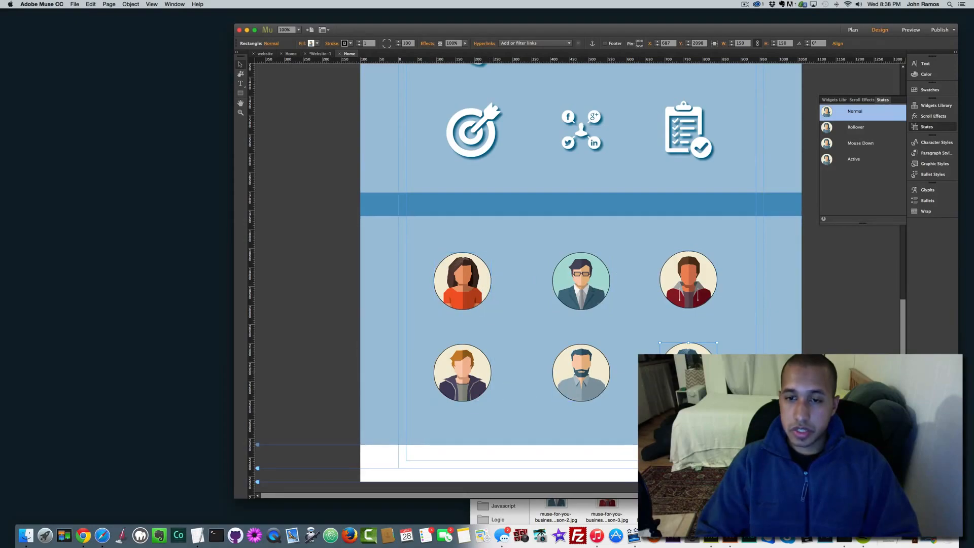
# Step: Select all six avatars and set their stroke weight to 5 px
pyautogui.press('shift')
pyautogui.keyDown('shift'); pyautogui.click(692, 285); pyautogui.keyUp('shift')
pyautogui.keyDown('shift'); pyautogui.click(579, 282); pyautogui.keyUp('shift')
pyautogui.keyDown('shift'); pyautogui.click(463, 279); pyautogui.keyUp('shift')
pyautogui.keyDown('shift'); pyautogui.click(482, 369); pyautogui.keyUp('shift')
pyautogui.keyDown('shift'); pyautogui.click(569, 373); pyautogui.keyUp('shift')
pyautogui.click(359, 42)
pyautogui.click(359, 42)
pyautogui.click(360, 42)
pyautogui.click(359, 41)
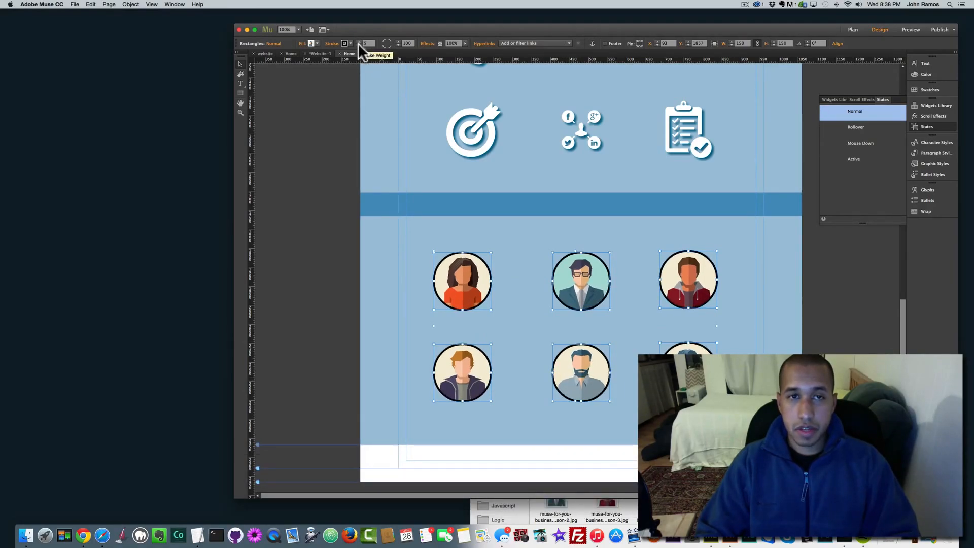
# Step: Set the avatar stroke colour to light grey F2F2F2
pyautogui.click(350, 43)
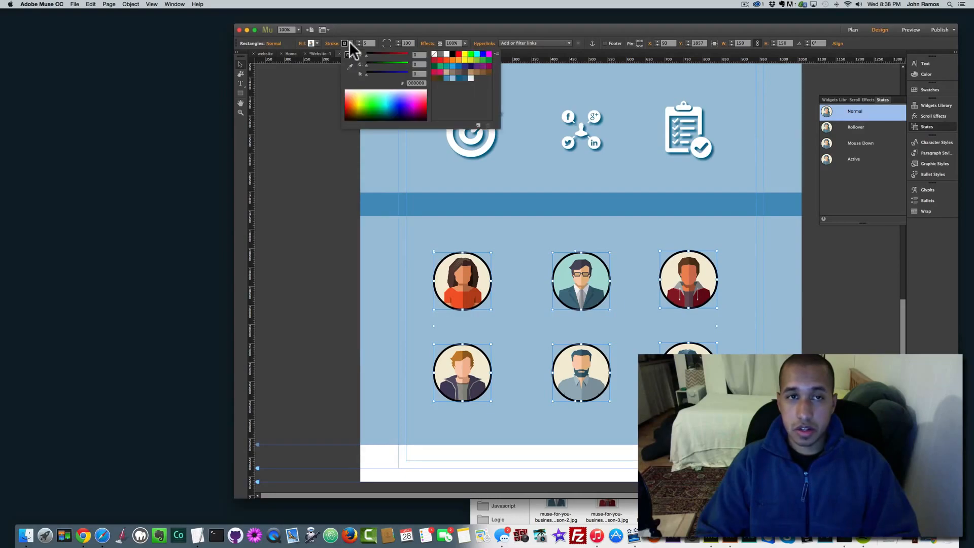
pyautogui.click(457, 77)
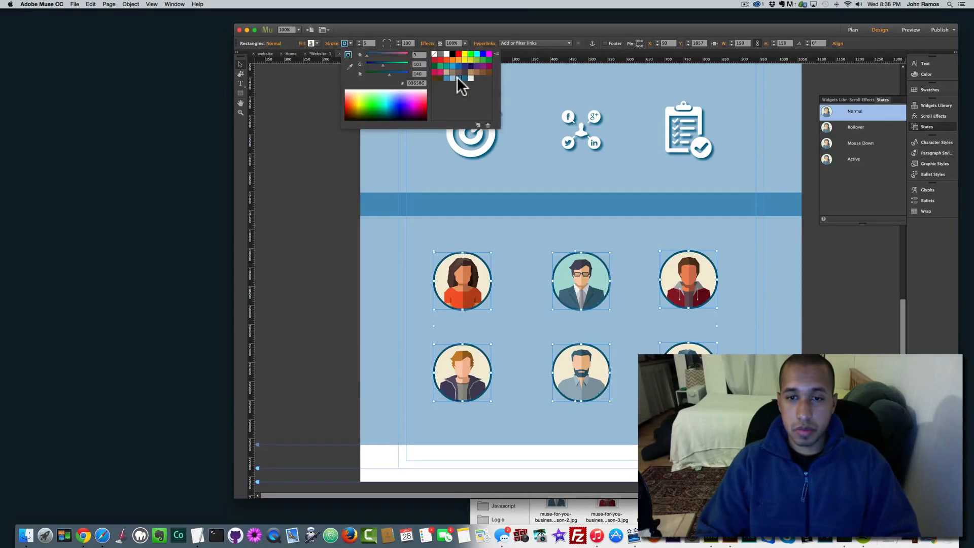
pyautogui.click(447, 77)
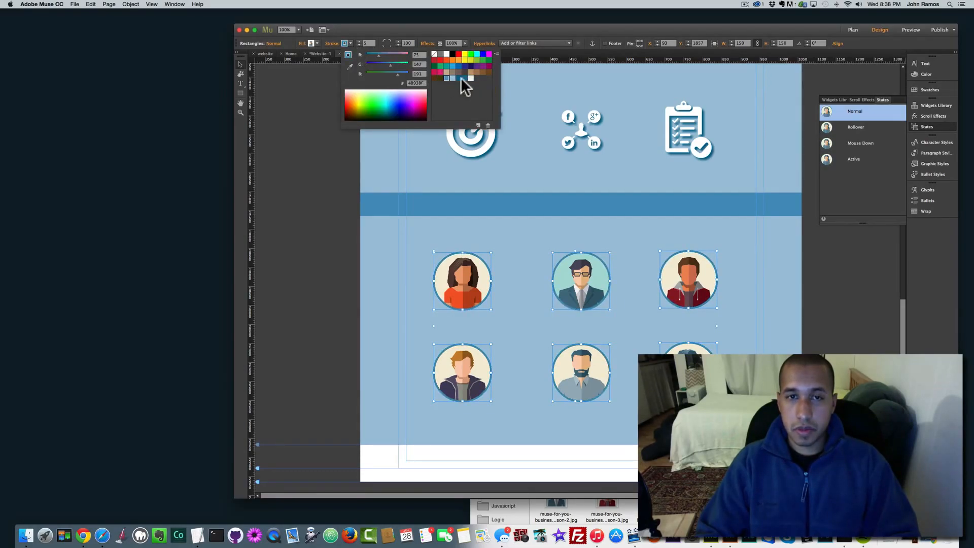
pyautogui.click(471, 78)
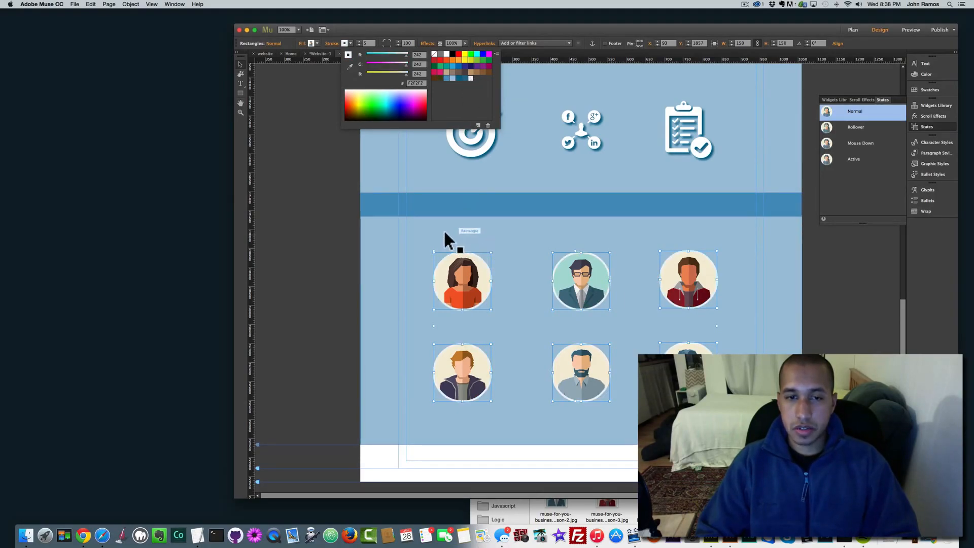
# Step: In the Rollover state, change the avatar stroke colour to dark blue 03658C
pyautogui.click(844, 128)
pyautogui.click(844, 128)
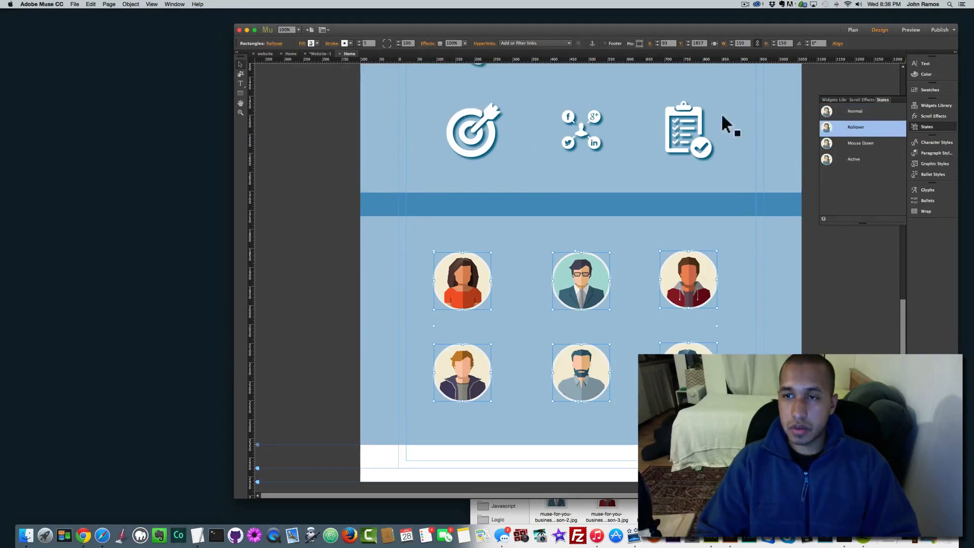
pyautogui.click(345, 44)
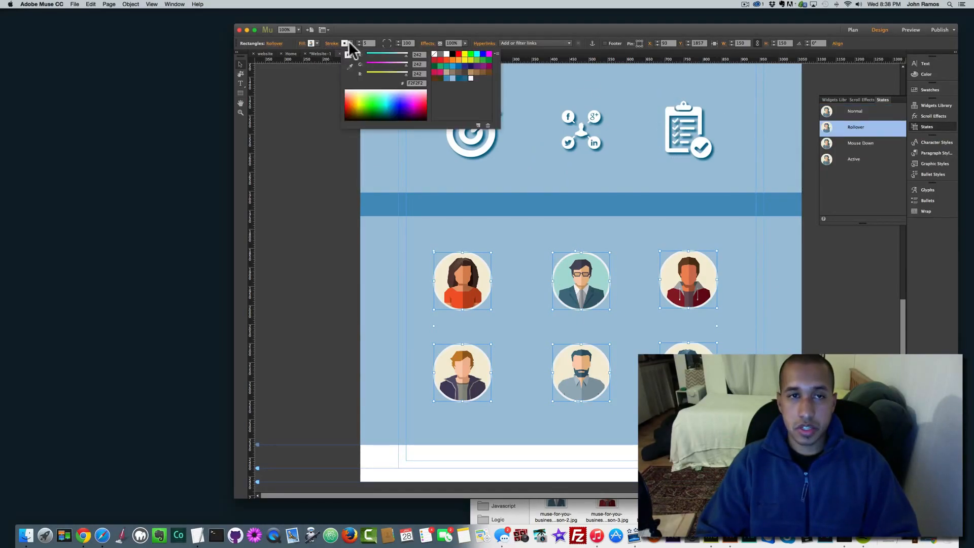
pyautogui.click(446, 78)
pyautogui.click(458, 78)
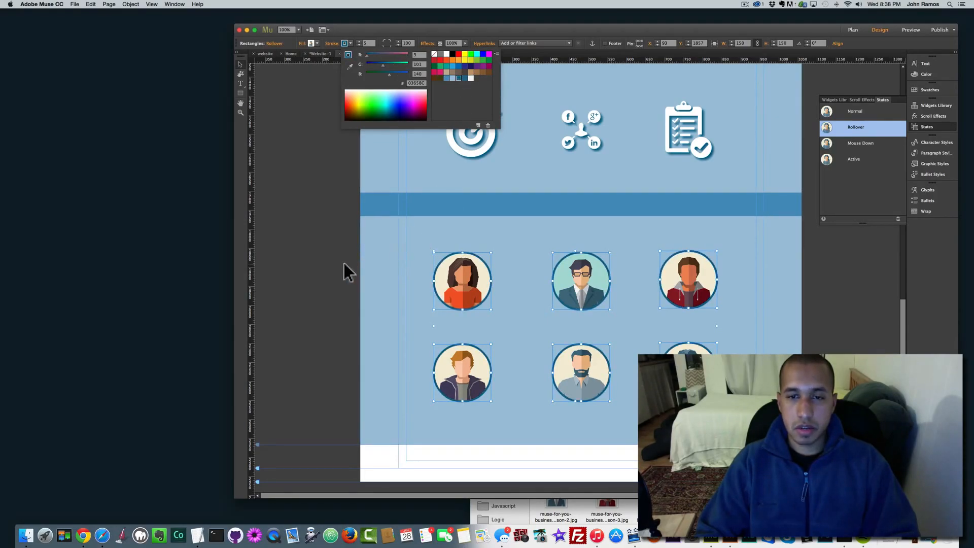
pyautogui.click(327, 261)
pyautogui.click(325, 236)
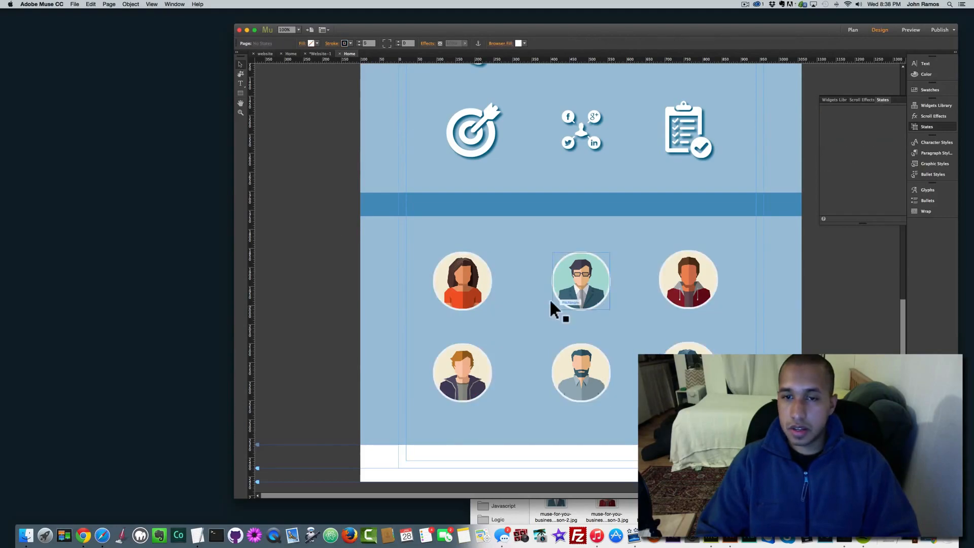
# Step: Even out the spacing of the three top-row avatars
pyautogui.click(479, 289)
pyautogui.moveTo(473, 286); pyautogui.dragTo(482, 278)
pyautogui.press('Up')
pyautogui.press('Up')
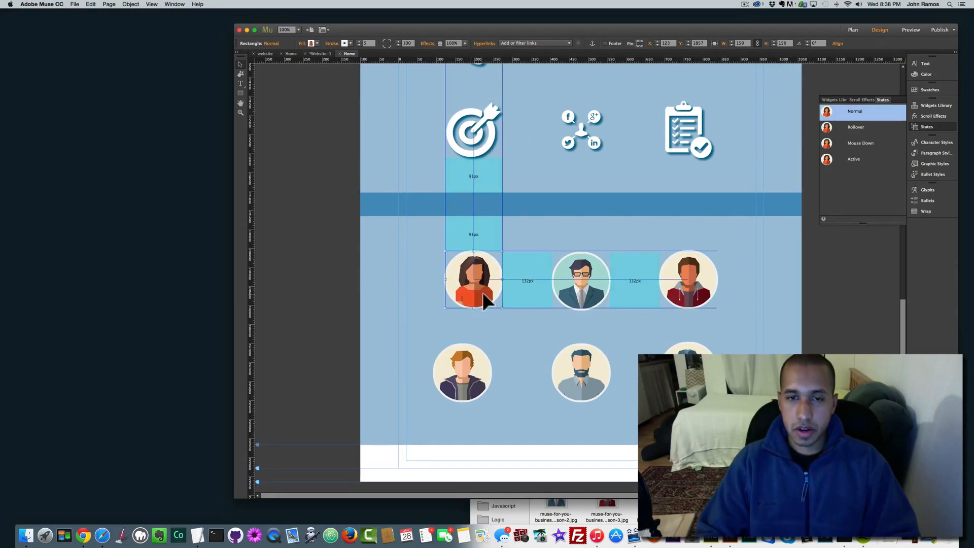
pyautogui.click(594, 287)
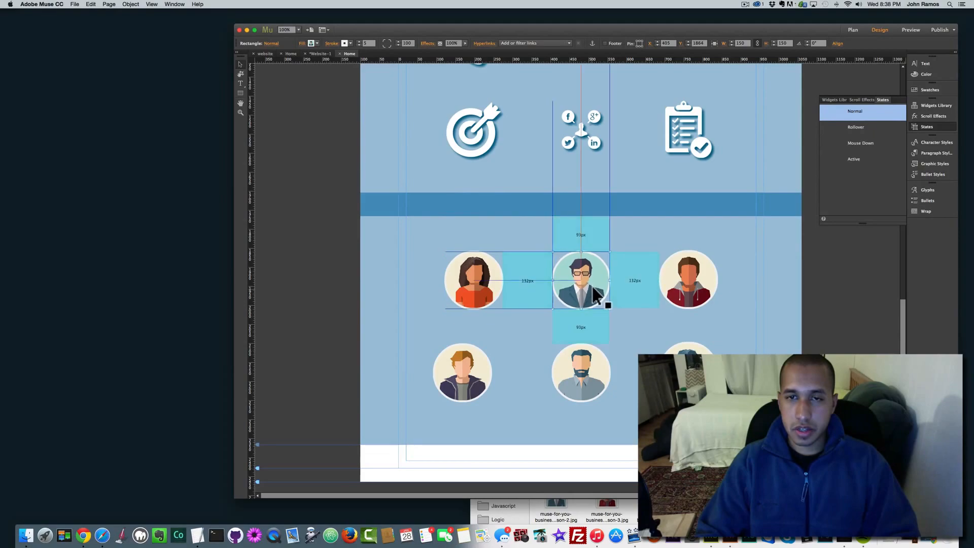
pyautogui.click(685, 297)
pyautogui.moveTo(684, 288); pyautogui.dragTo(686, 296)
# Step: Align each bottom-row avatar directly under the one above it
pyautogui.moveTo(482, 363); pyautogui.dragTo(488, 367)
pyautogui.moveTo(581, 386)
pyautogui.mouseDown()
pyautogui.moveTo(598, 391)
pyautogui.moveTo(589, 380)
pyautogui.mouseUp()
pyautogui.moveTo(691, 382); pyautogui.dragTo(691, 382)
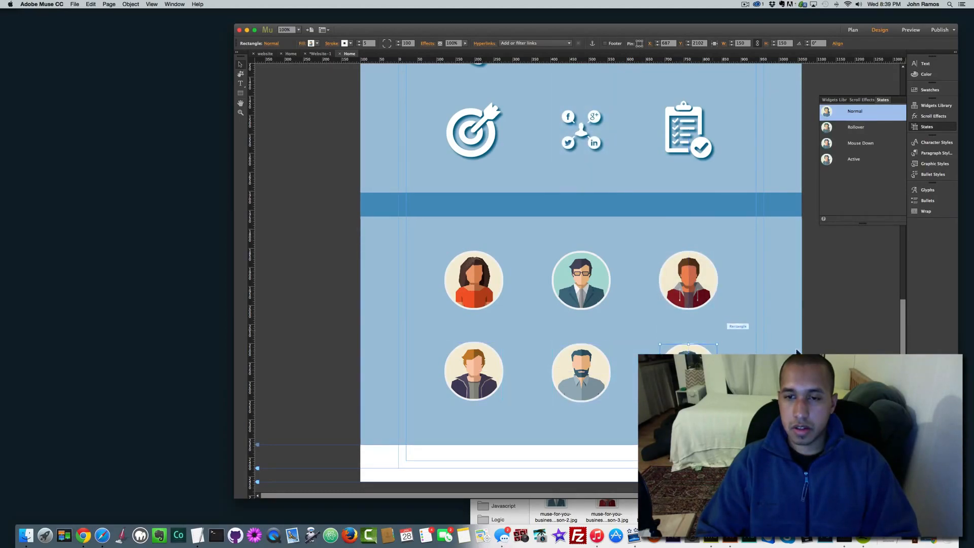
pyautogui.click(728, 322)
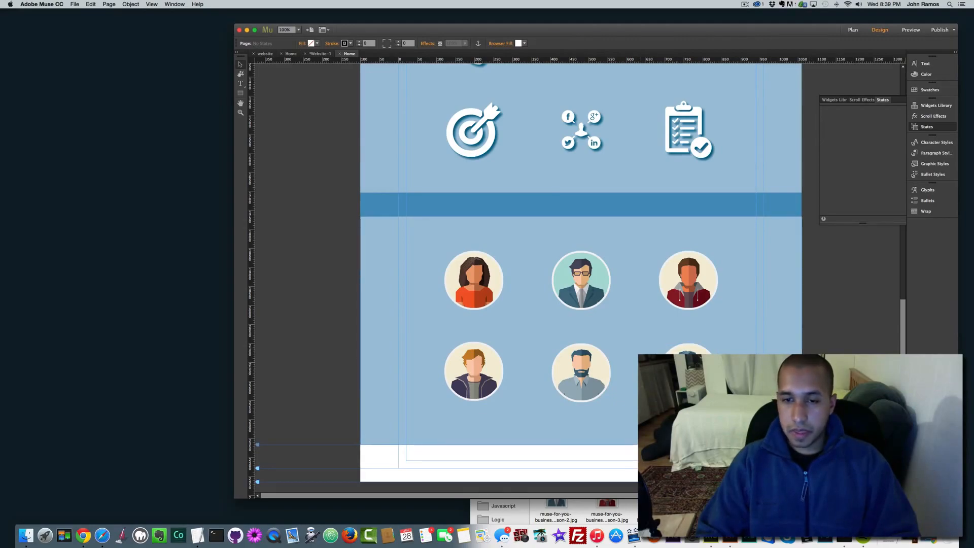
# Step: Paste a copy of the blue divider bar at the bottom of the avatar section
pyautogui.click(535, 204)
pyautogui.press('cmd+v')
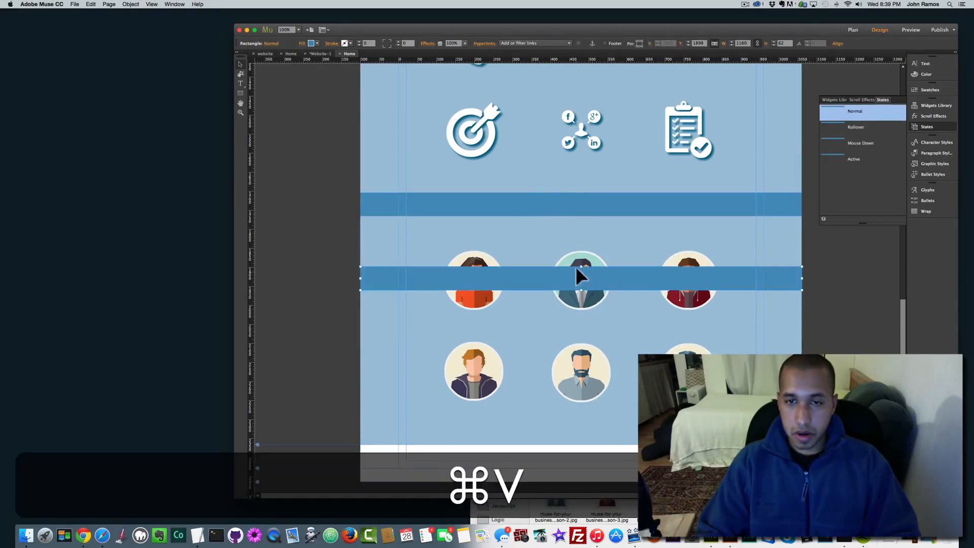
pyautogui.moveTo(561, 275); pyautogui.dragTo(564, 445)
pyautogui.click(565, 444)
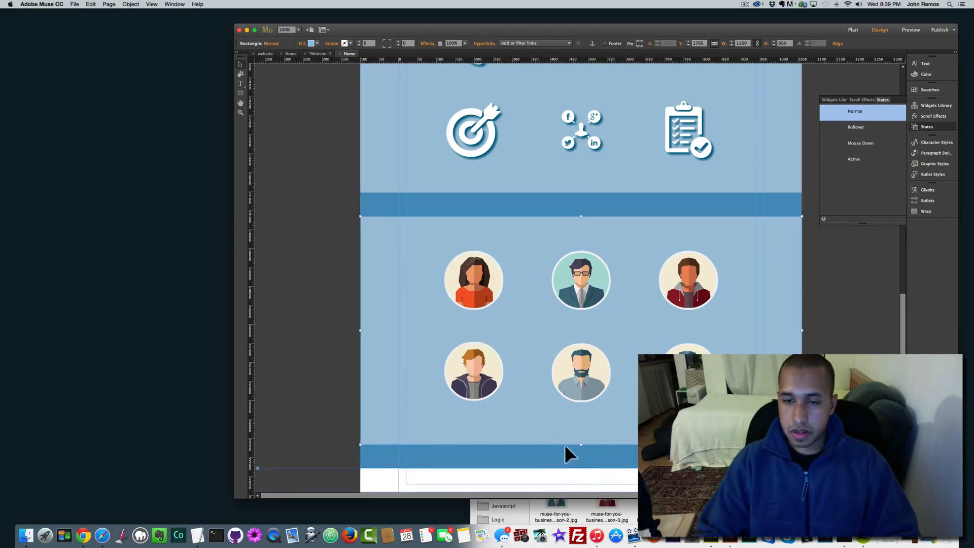
pyautogui.scroll(-2, 564, 444)
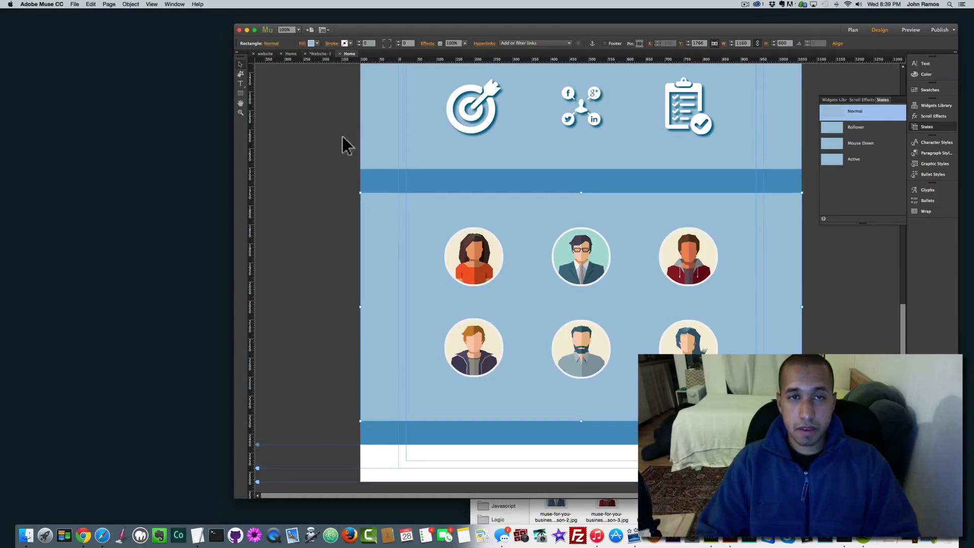
pyautogui.scroll(10, 326, 203)
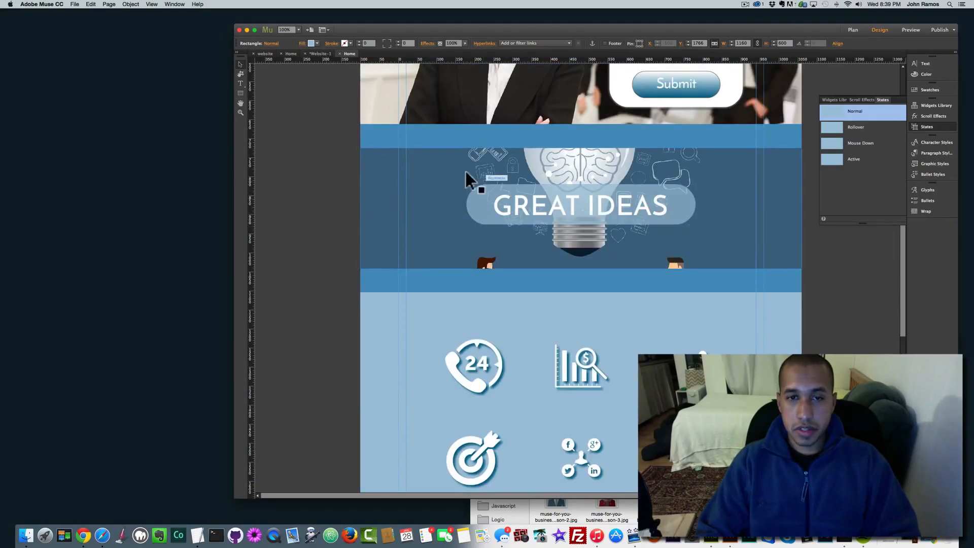
# Step: Copy and paste the dark GREAT IDEAS lightbulb band background
pyautogui.click(417, 195)
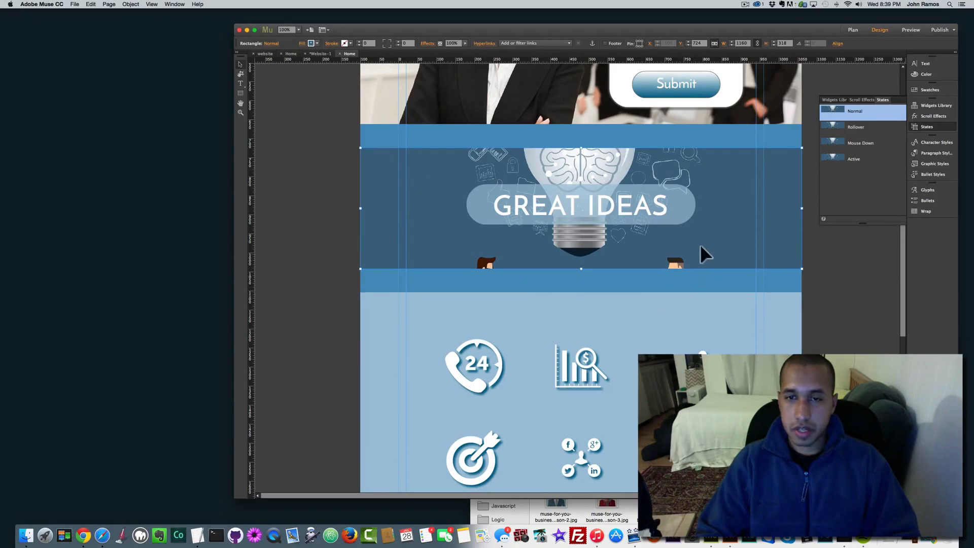
pyautogui.press('super+c')
pyautogui.press('super+v')
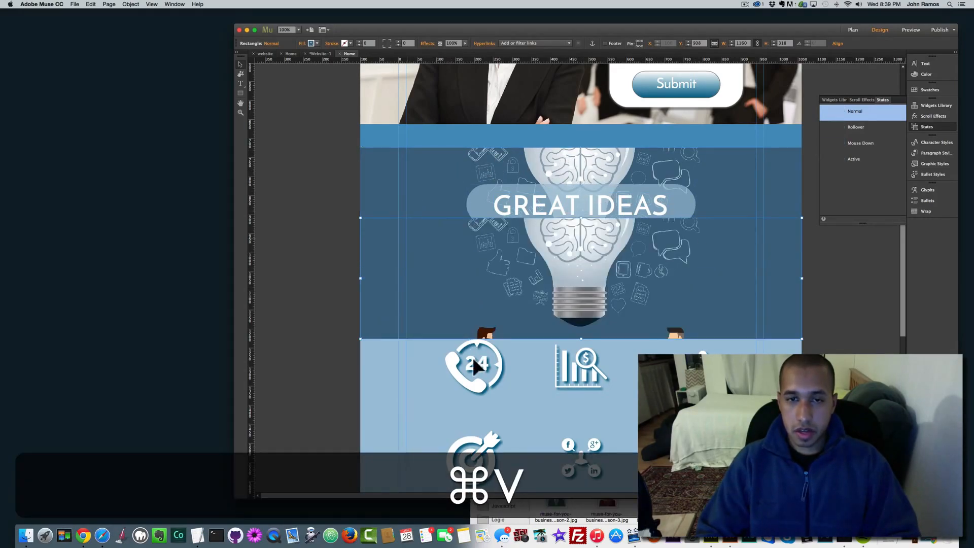
pyautogui.moveTo(437, 277); pyautogui.dragTo(437, 376)
pyautogui.click(437, 283)
# Step: Position the lightbulb band copy directly under the blue bar below the avatars
pyautogui.scroll(-10, 437, 304)
pyautogui.moveTo(446, 154); pyautogui.dragTo(456, 383)
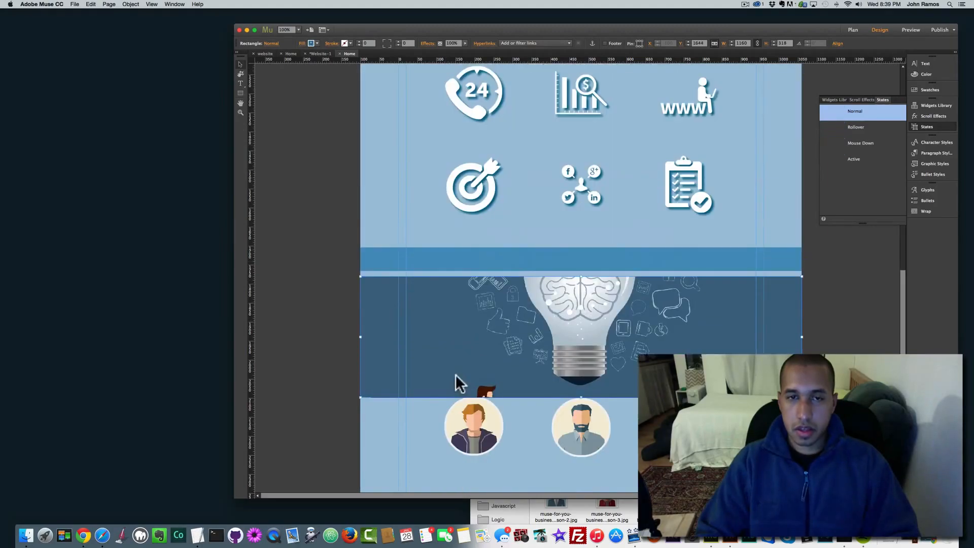
pyautogui.scroll(-5, 448, 355)
pyautogui.scroll(3, 447, 406)
pyautogui.moveTo(460, 299); pyautogui.dragTo(476, 425)
pyautogui.moveTo(439, 383); pyautogui.dragTo(440, 479)
pyautogui.click(441, 396)
pyautogui.scroll(-5, 441, 420)
pyautogui.moveTo(446, 366)
pyautogui.mouseDown()
pyautogui.moveTo(445, 397)
pyautogui.moveTo(447, 373)
pyautogui.mouseUp()
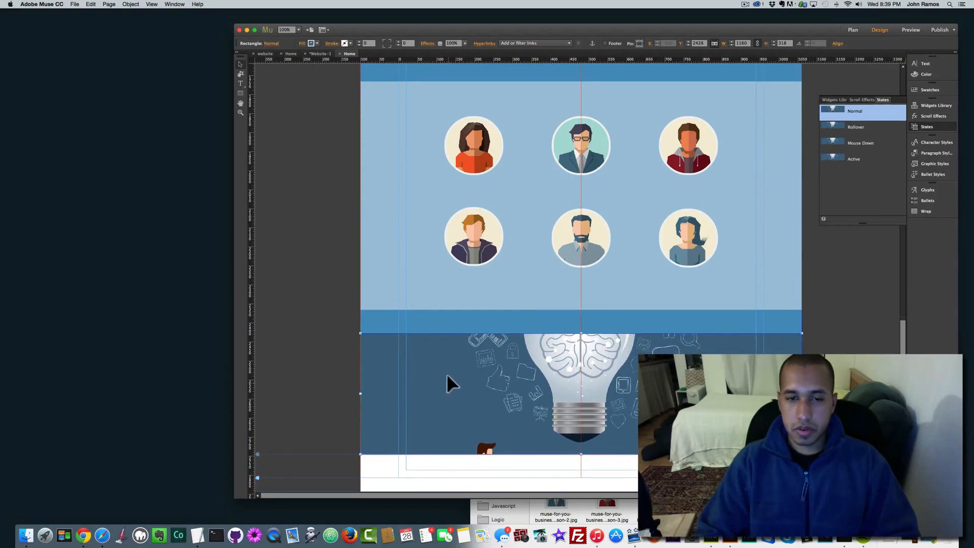
# Step: Replace the band copy's fill image with the meeting photo from the compressjpeg folder
pyautogui.click(307, 44)
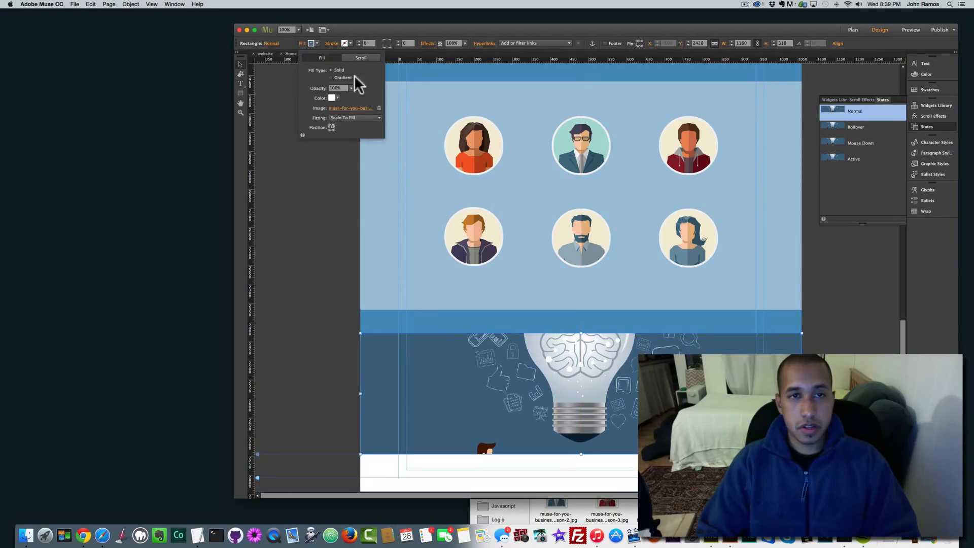
pyautogui.click(346, 108)
pyautogui.doubleClick(286, 62)
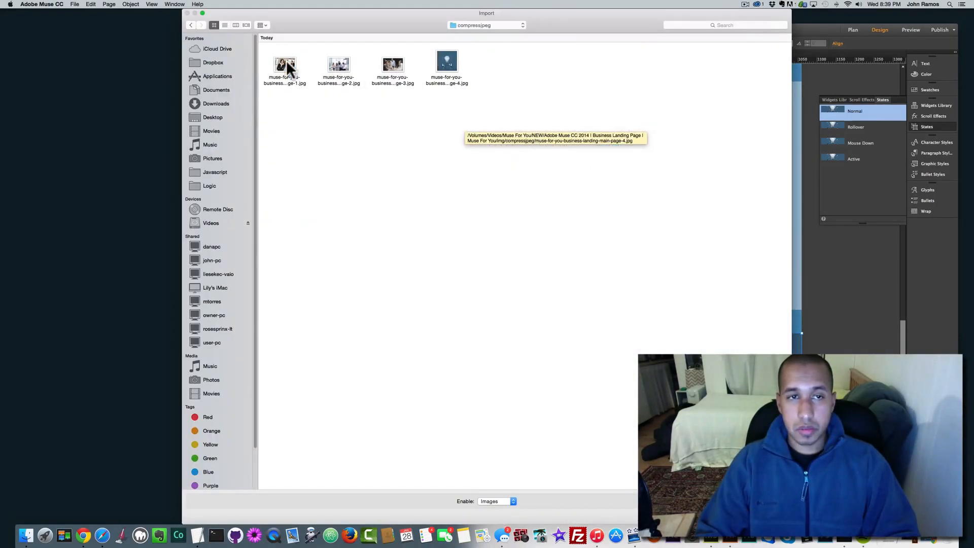
pyautogui.doubleClick(388, 68)
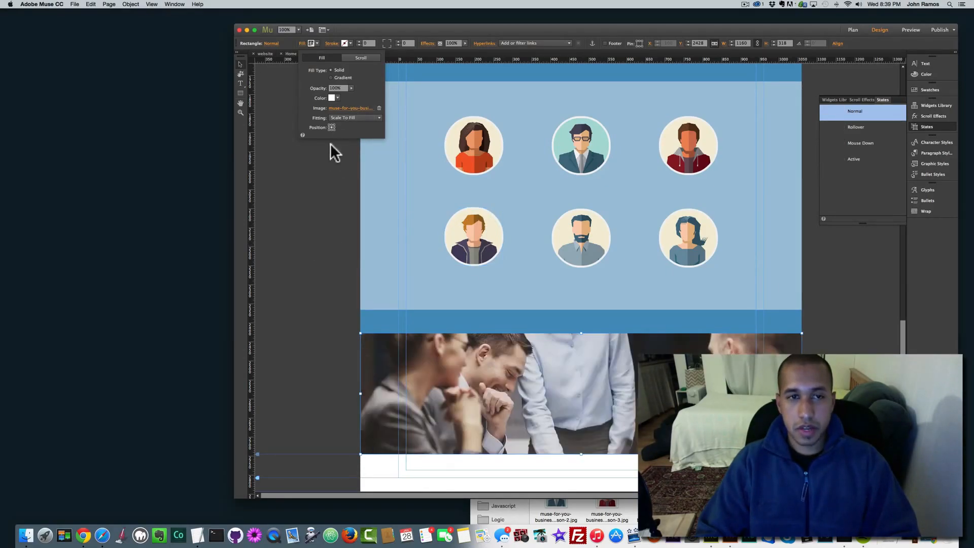
pyautogui.click(318, 181)
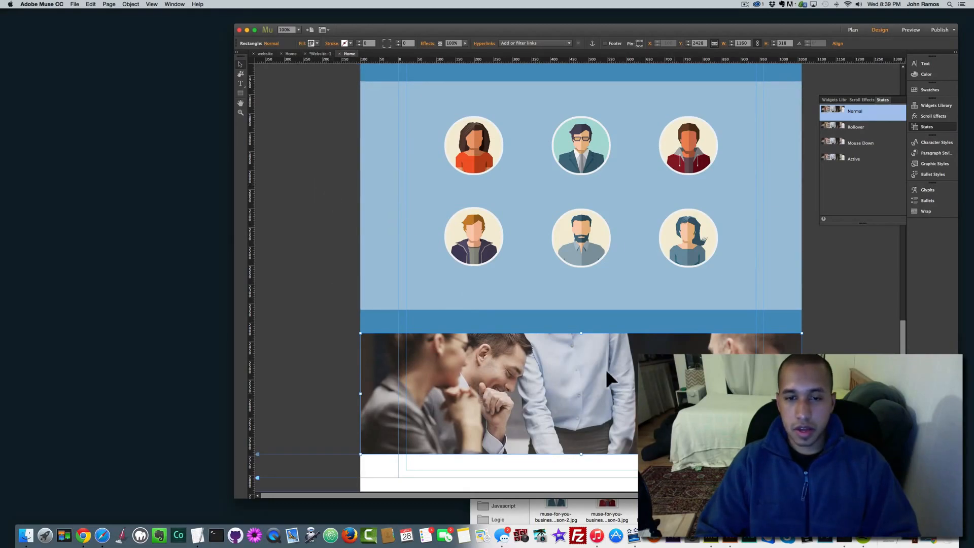
# Step: Draw a text box over the photo band and type 'CAREER OPPORTUNITIES'
pyautogui.click(333, 299)
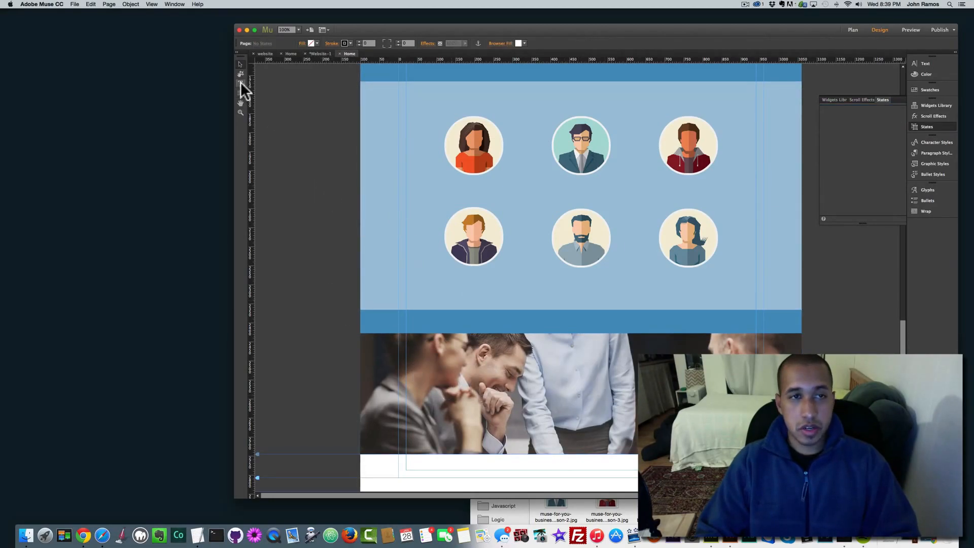
pyautogui.moveTo(412, 367); pyautogui.dragTo(627, 426)
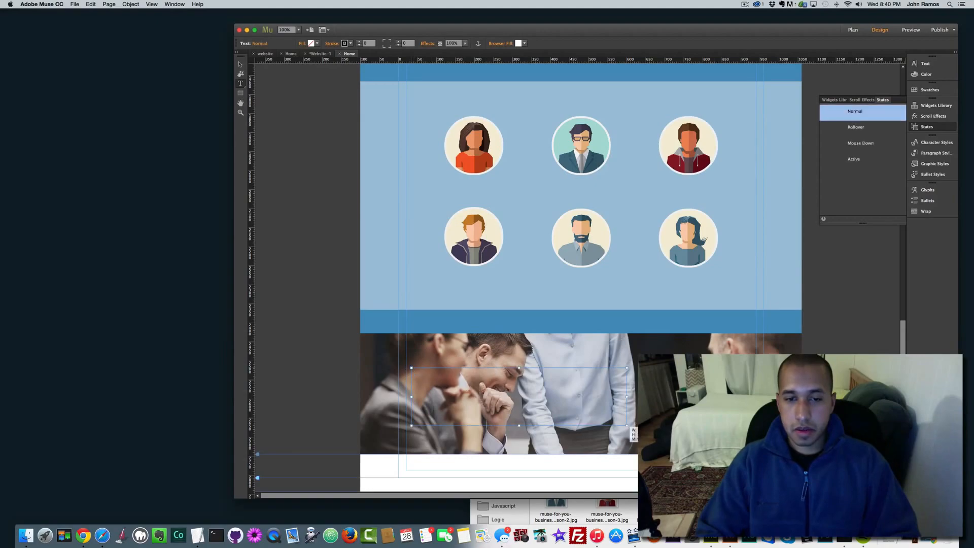
pyautogui.write('Ca')
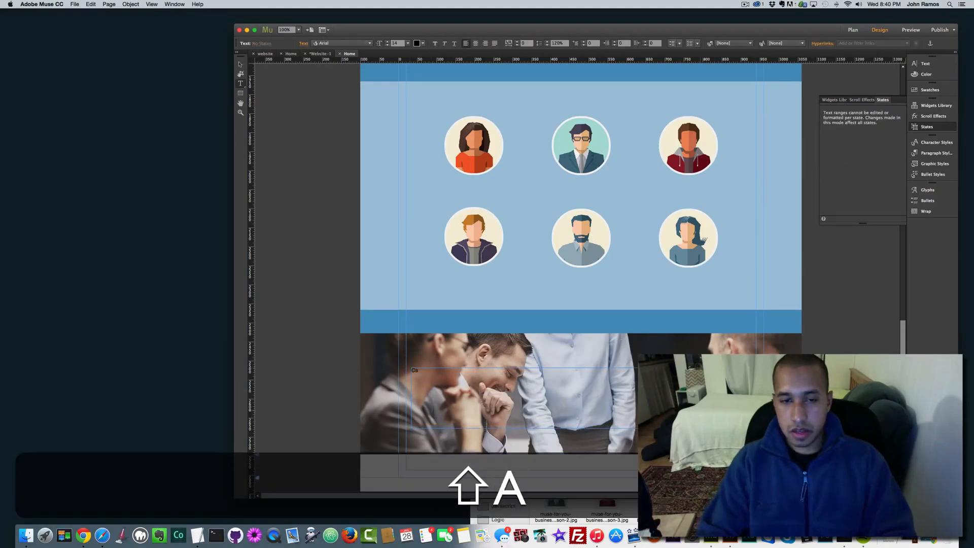
pyautogui.write('REER O')
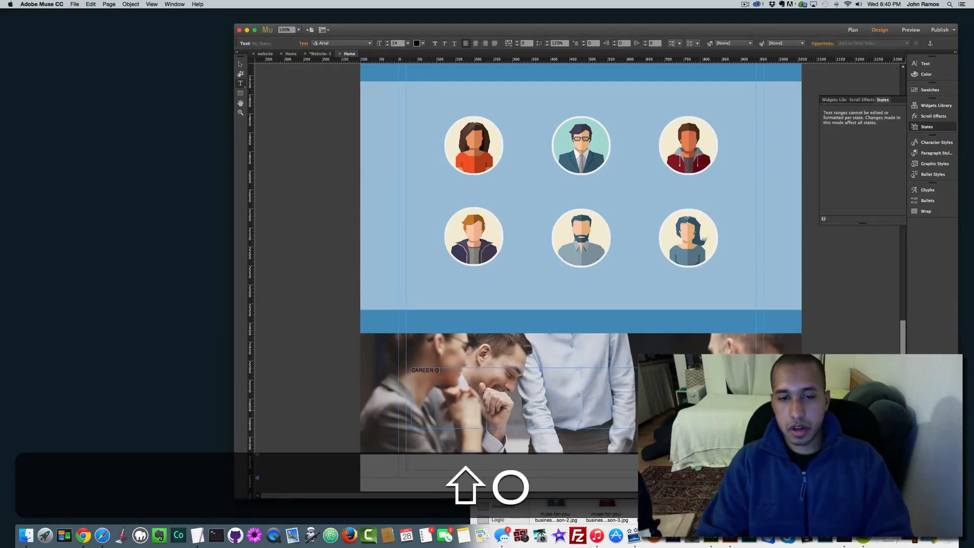
pyautogui.write('PPORTUNITIES')
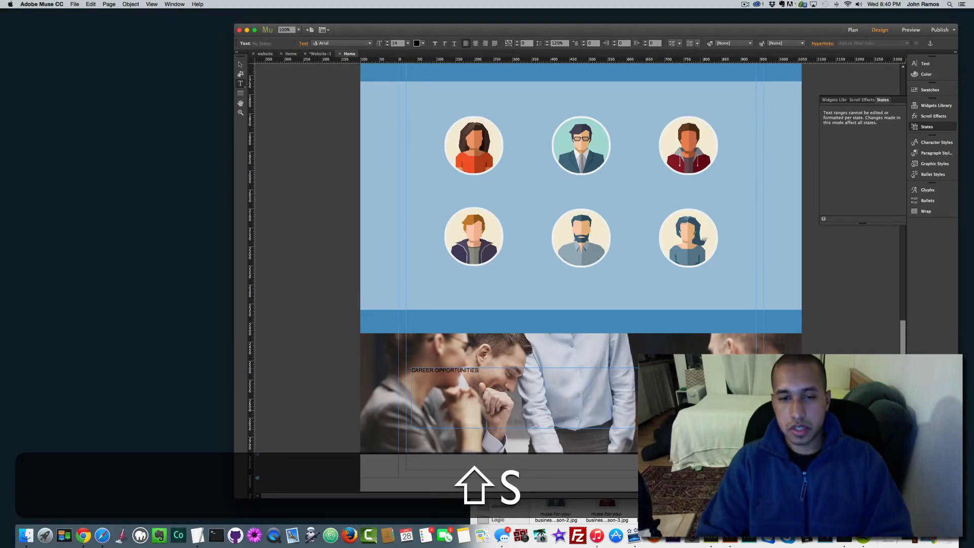
pyautogui.press('shift+super+a')
# Step: Style the heading as white, 72 pt Josefin Sans Semibold, centre-aligned
pyautogui.click(366, 43)
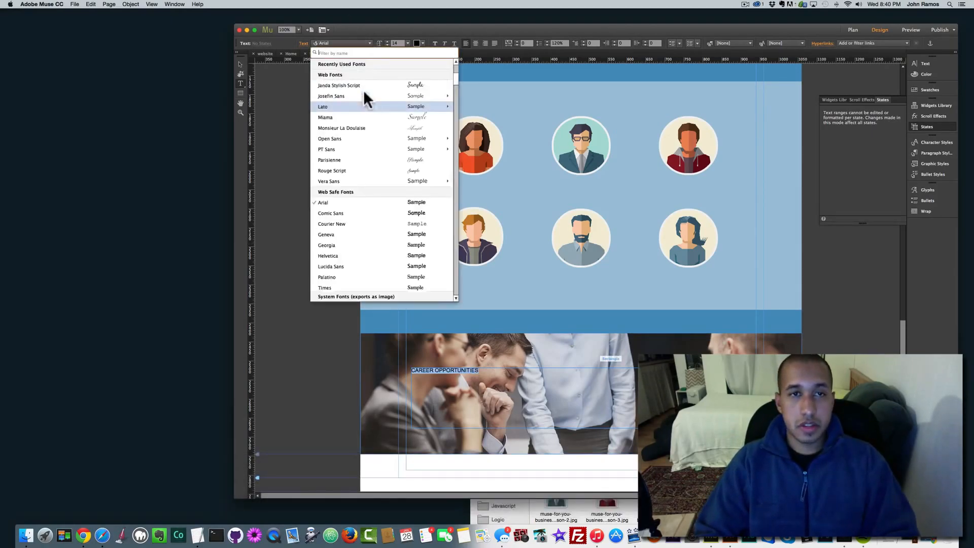
pyautogui.click(363, 76)
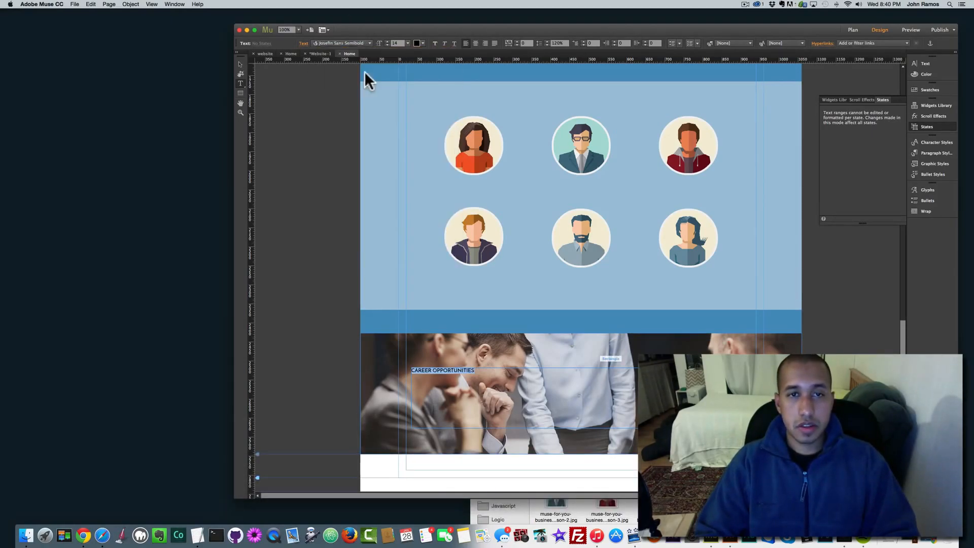
pyautogui.click(407, 43)
pyautogui.click(413, 156)
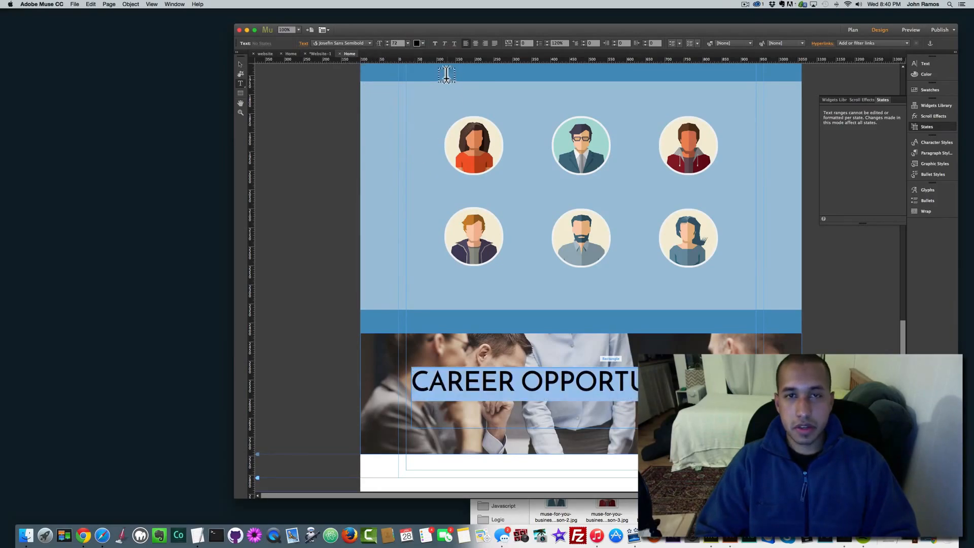
pyautogui.click(423, 44)
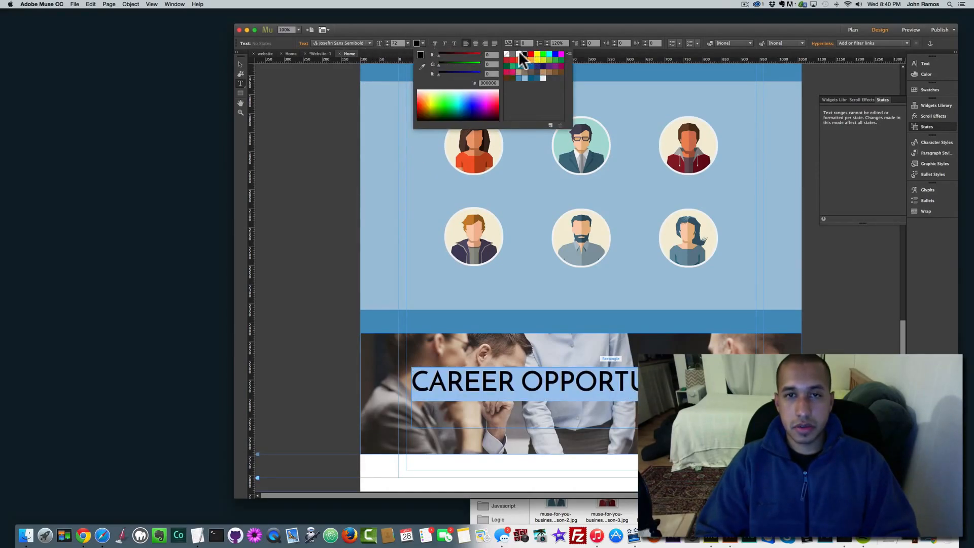
pyautogui.click(520, 53)
pyautogui.click(238, 61)
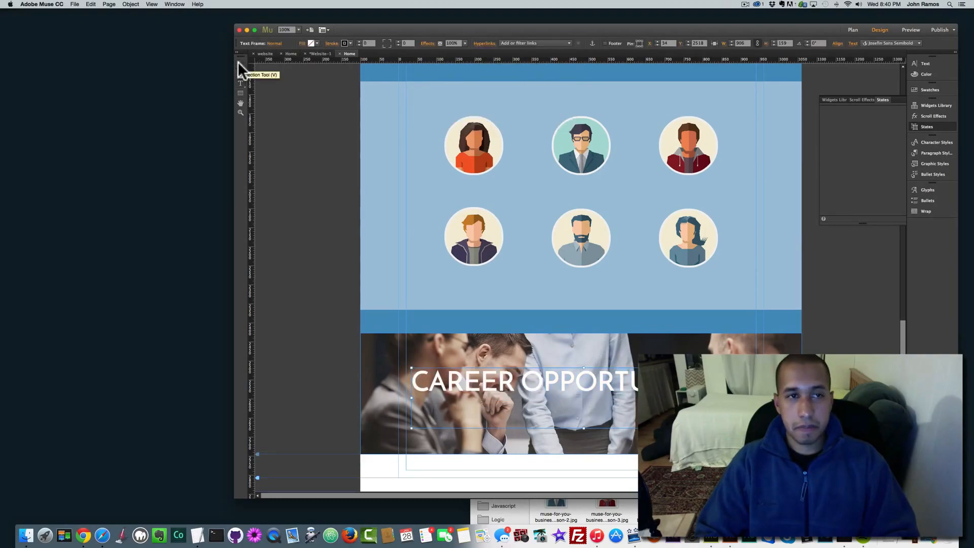
pyautogui.press('super+a')
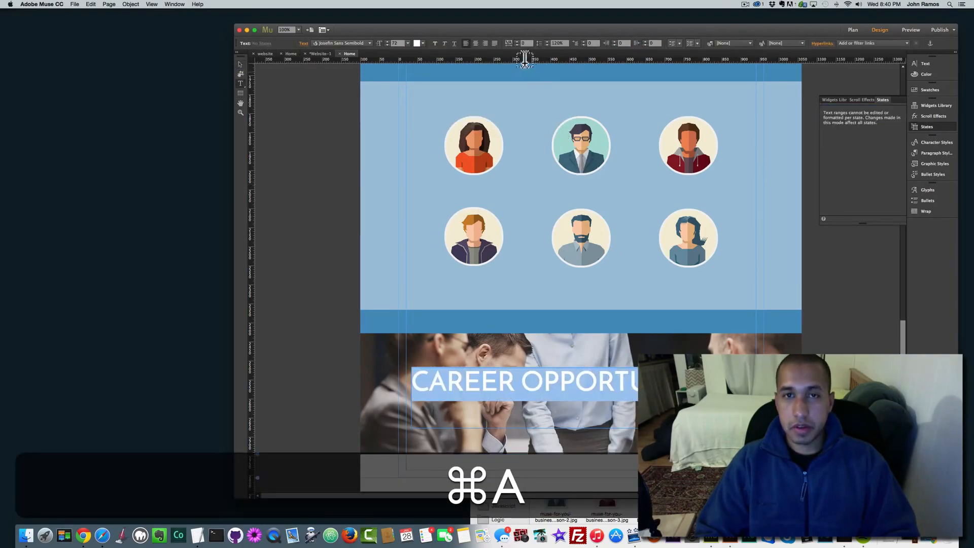
pyautogui.click(474, 43)
# Step: Resize and position the heading frame so it sits centred over the photo band
pyautogui.click(239, 61)
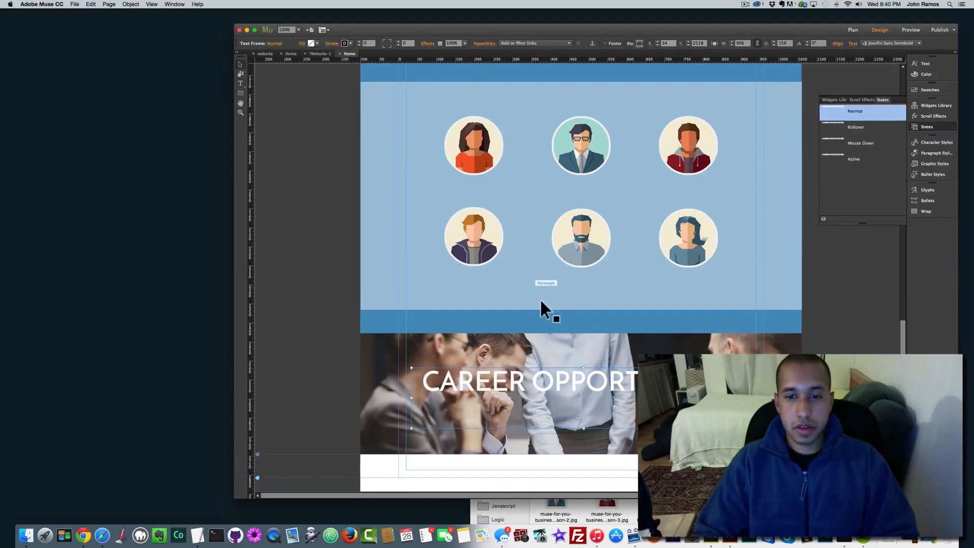
pyautogui.moveTo(583, 427); pyautogui.dragTo(574, 397)
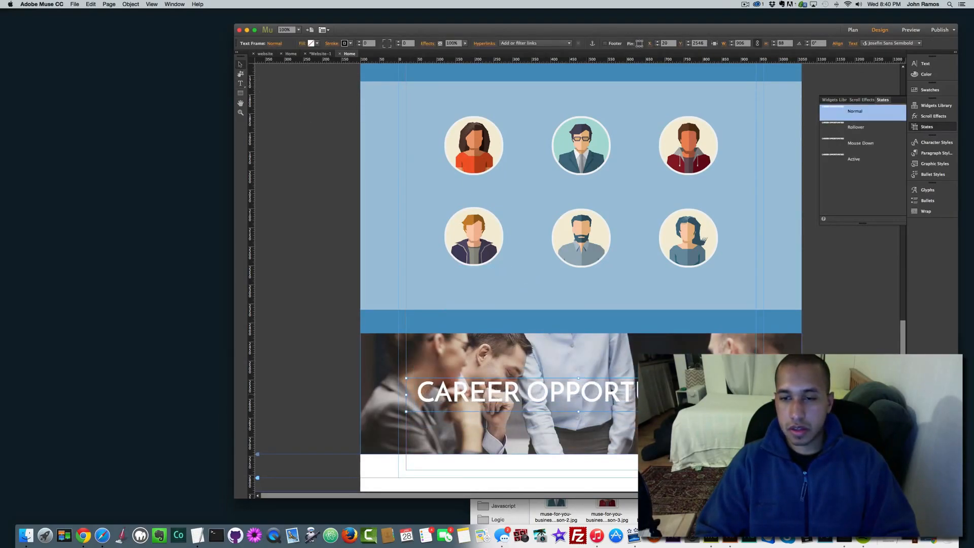
pyautogui.moveTo(751, 394); pyautogui.dragTo(756, 395)
pyautogui.moveTo(656, 395); pyautogui.dragTo(656, 393)
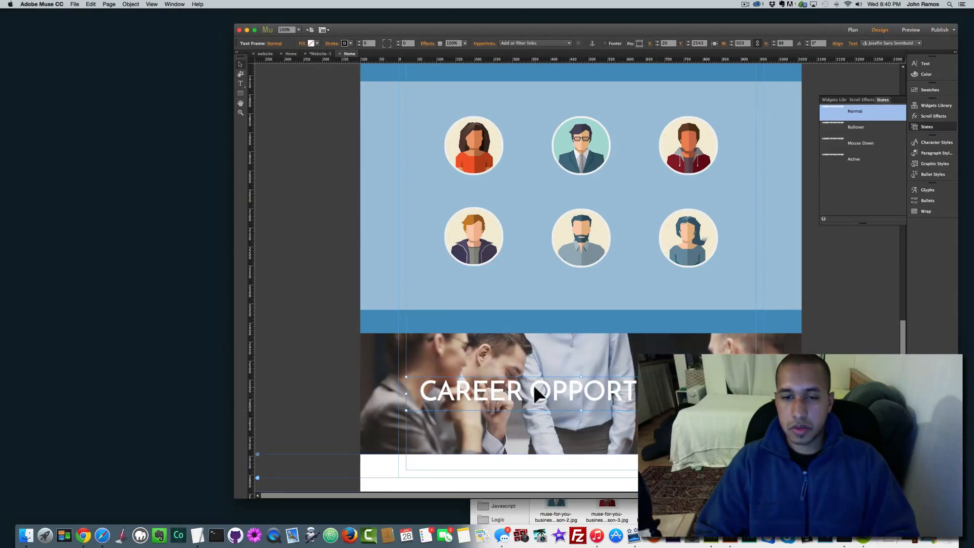
pyautogui.moveTo(552, 388); pyautogui.dragTo(553, 390)
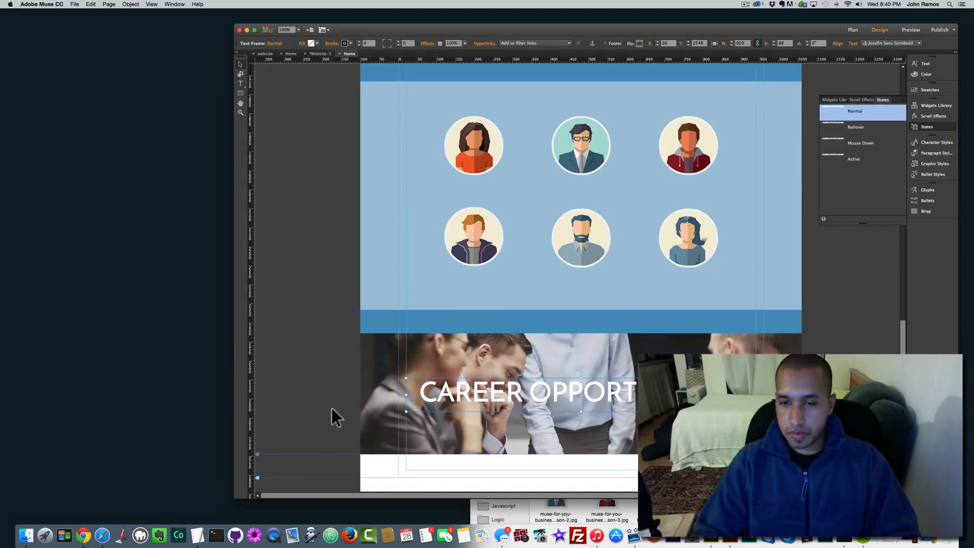
pyautogui.click(470, 352)
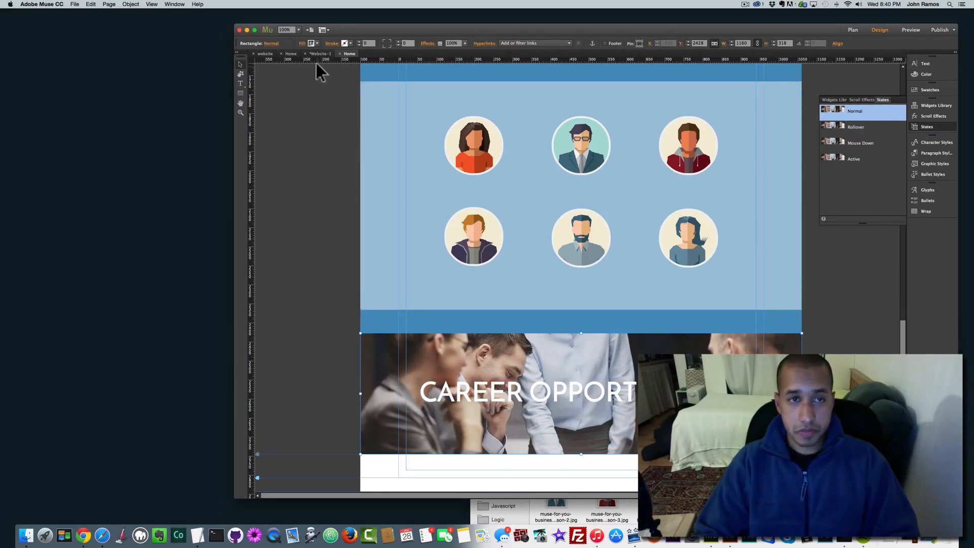
# Step: Give the photo band a black fill at 50% opacity
pyautogui.click(304, 44)
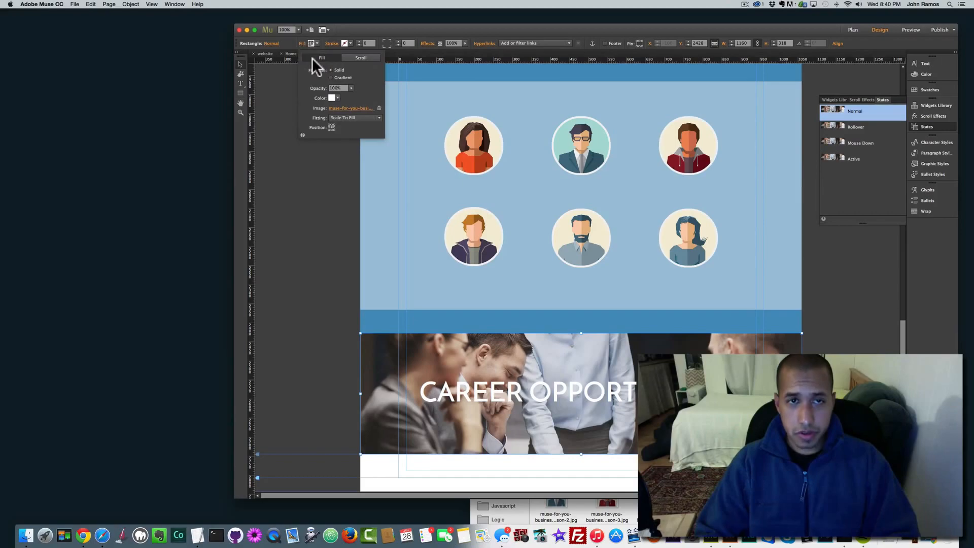
pyautogui.click(339, 97)
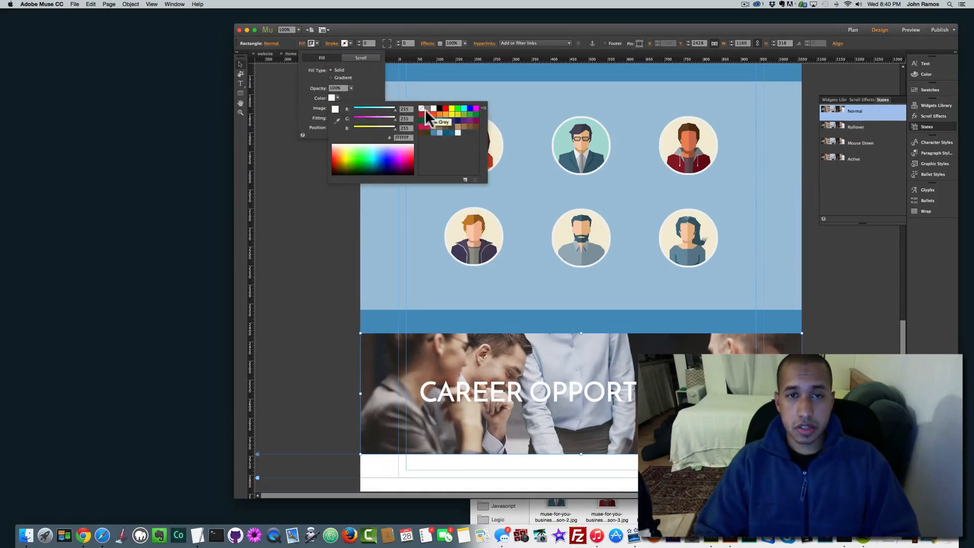
pyautogui.click(438, 108)
pyautogui.click(372, 92)
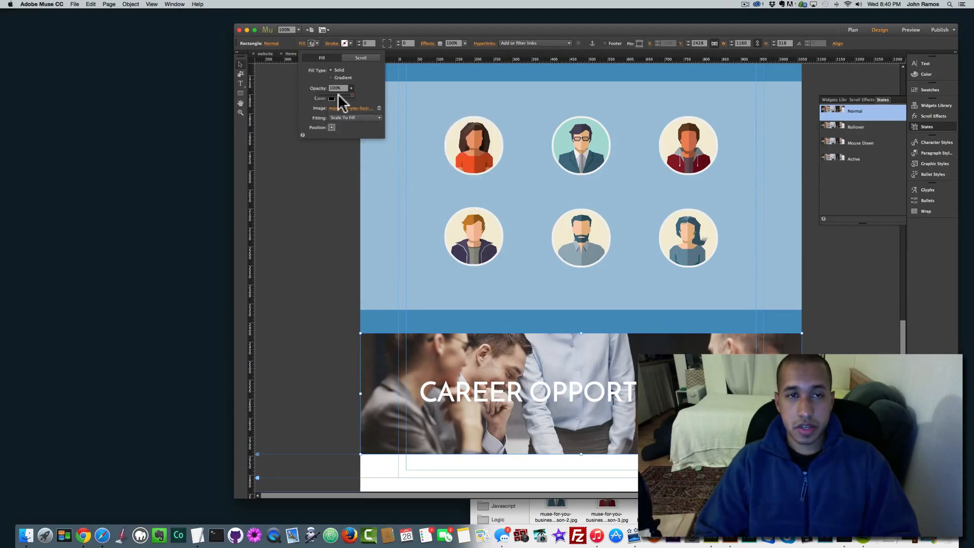
pyautogui.write('50')
pyautogui.press('Return')
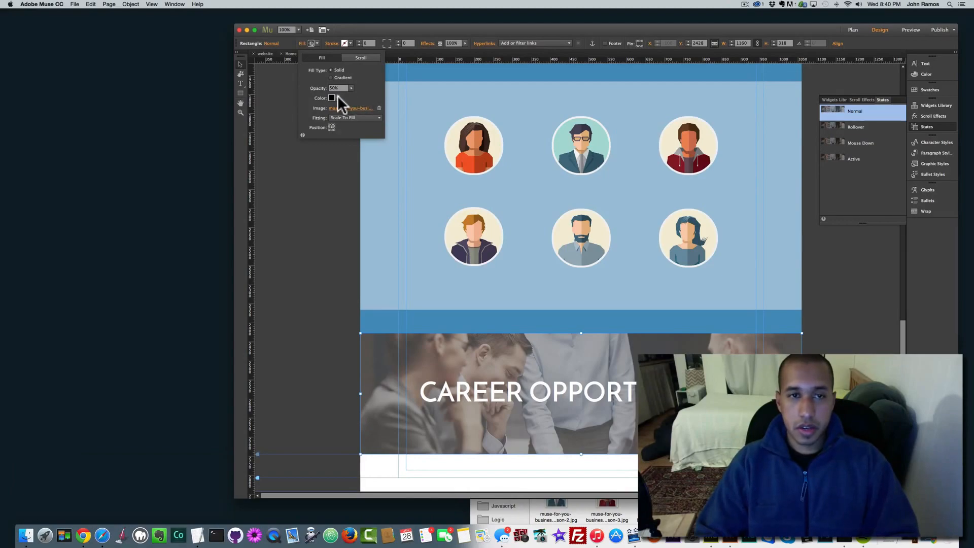
# Step: Change the overlay fill colour to a darker blue swatch
pyautogui.click(337, 97)
pyautogui.click(440, 119)
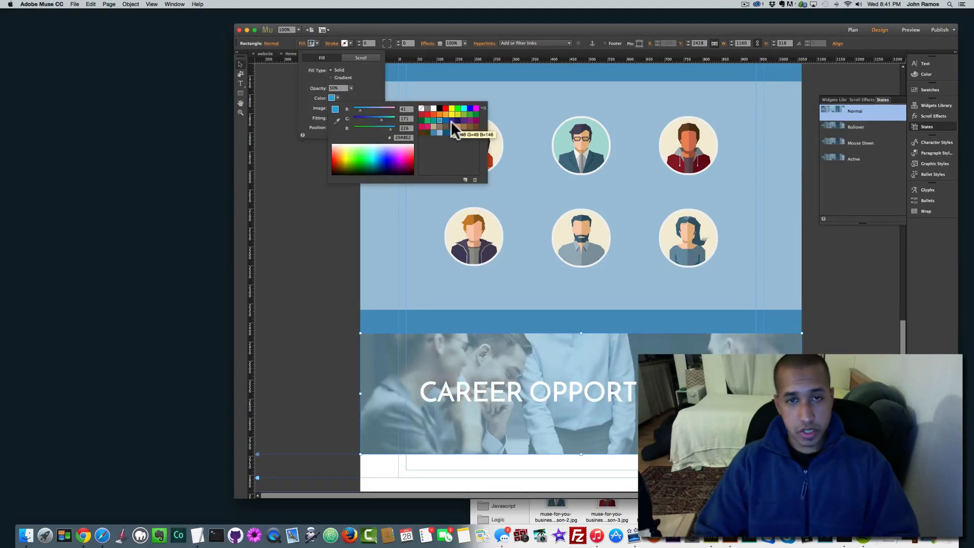
pyautogui.click(433, 131)
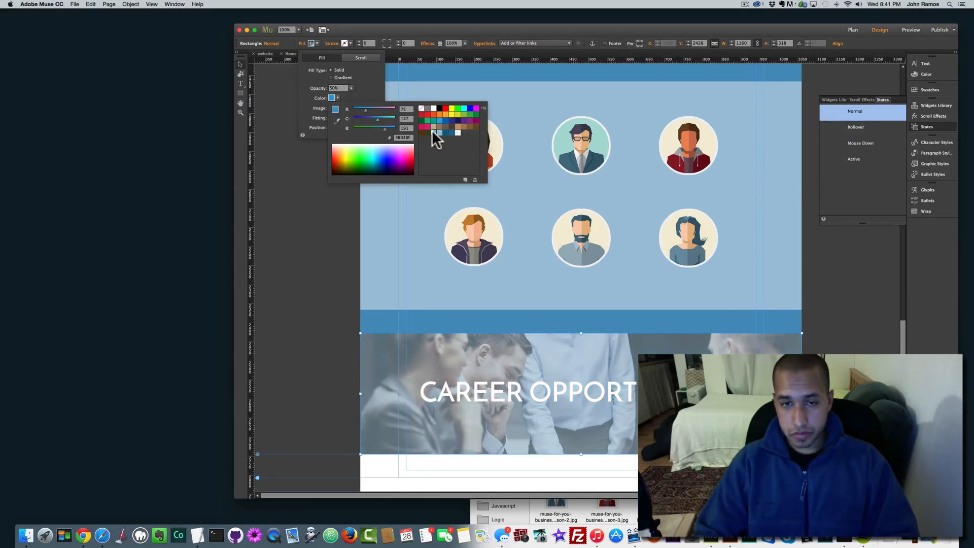
pyautogui.click(447, 133)
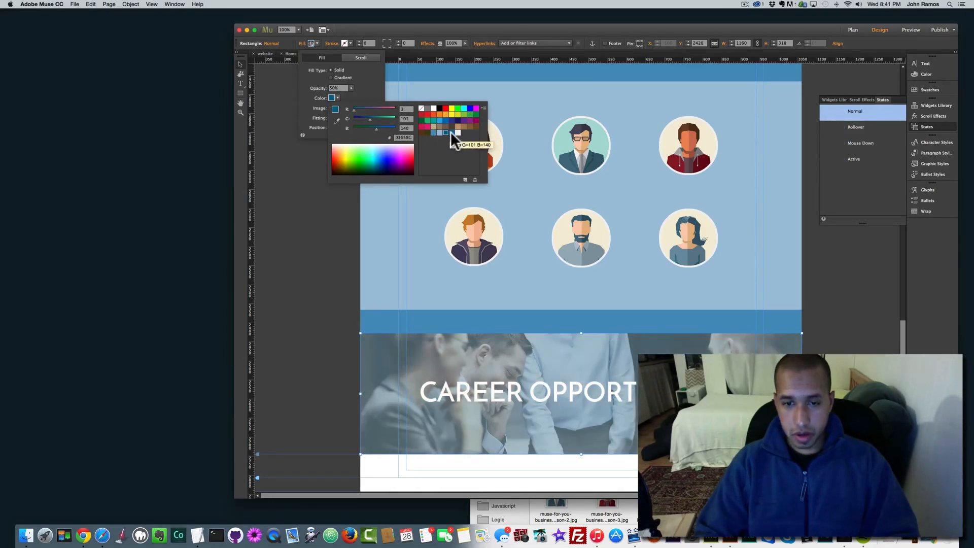
pyautogui.click(458, 133)
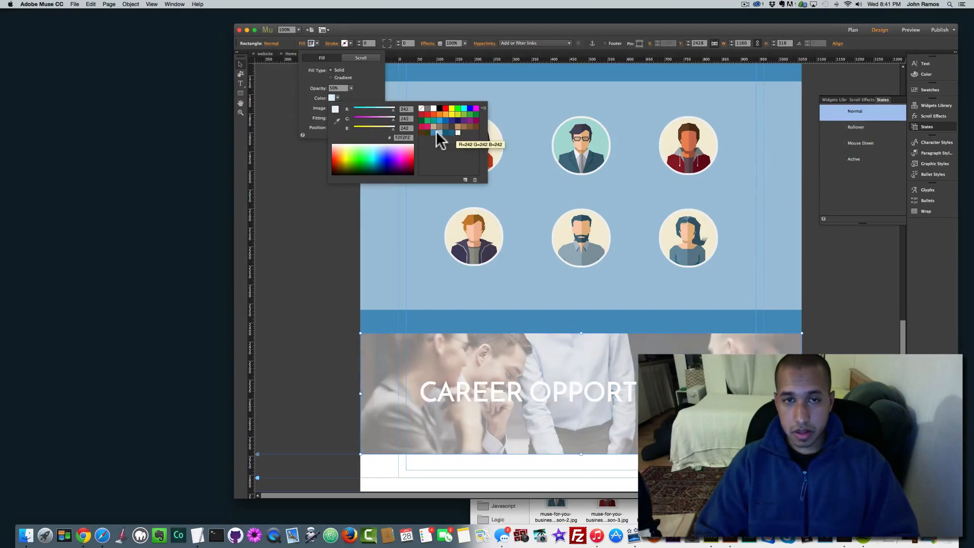
pyautogui.click(432, 132)
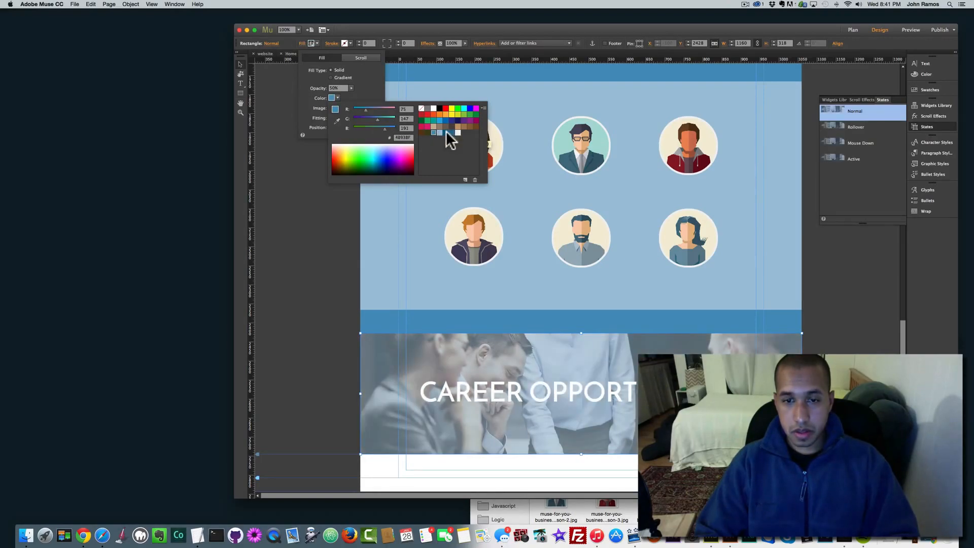
pyautogui.click(446, 131)
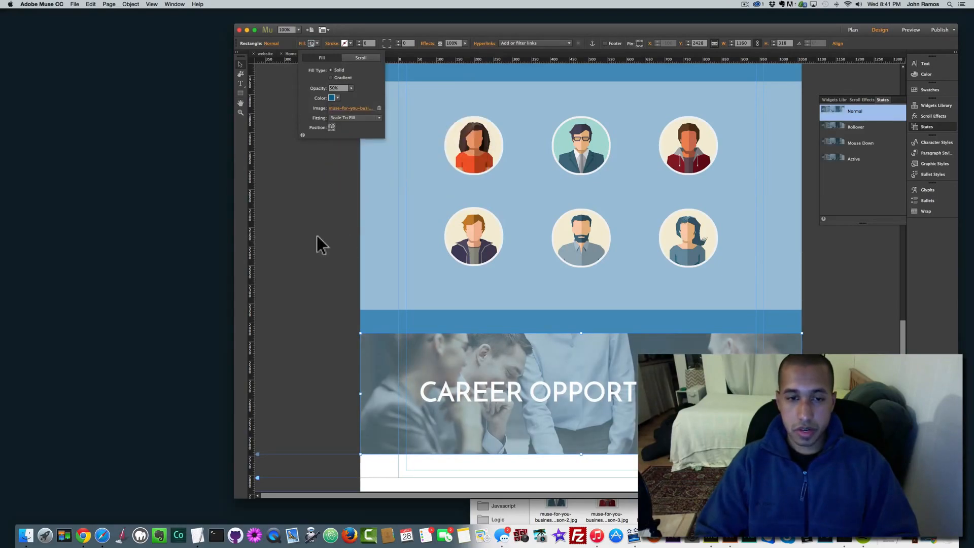
# Step: Duplicate the blue strip above the photo band
pyautogui.click(459, 325)
pyautogui.press('super+c')
pyautogui.press('super+v')
# Step: Move the duplicate strip below the photo band and realign the photo between both strips
pyautogui.moveTo(469, 291); pyautogui.dragTo(479, 452)
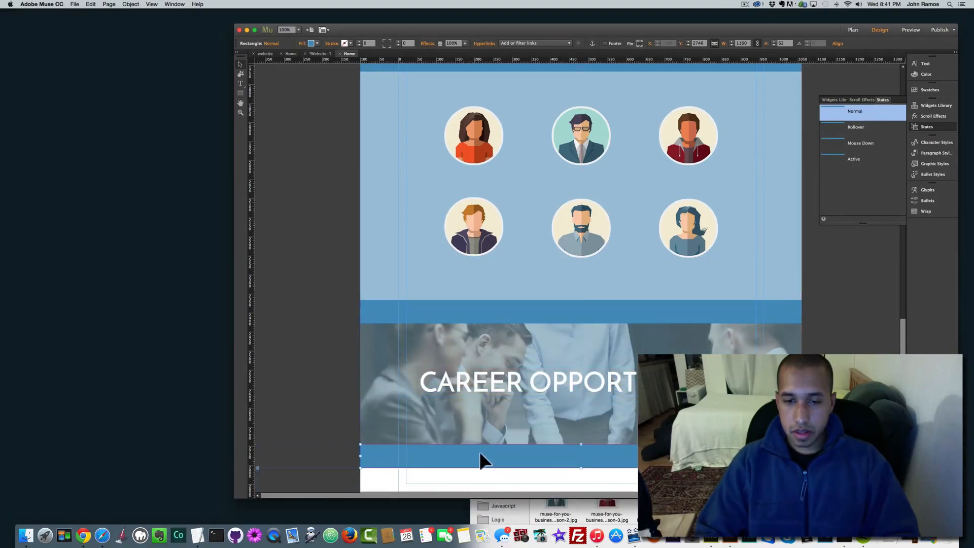
pyautogui.click(479, 432)
pyautogui.moveTo(489, 349); pyautogui.dragTo(488, 345)
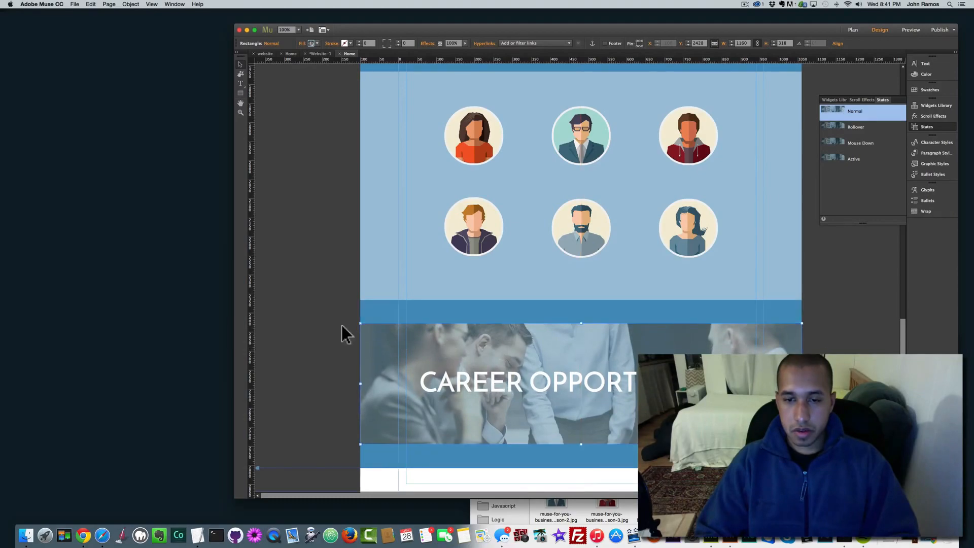
pyautogui.click(351, 325)
# Step: Scroll back up and select the GREAT IDEAS band near the page top
pyautogui.scroll(15, 351, 324)
pyautogui.click(421, 394)
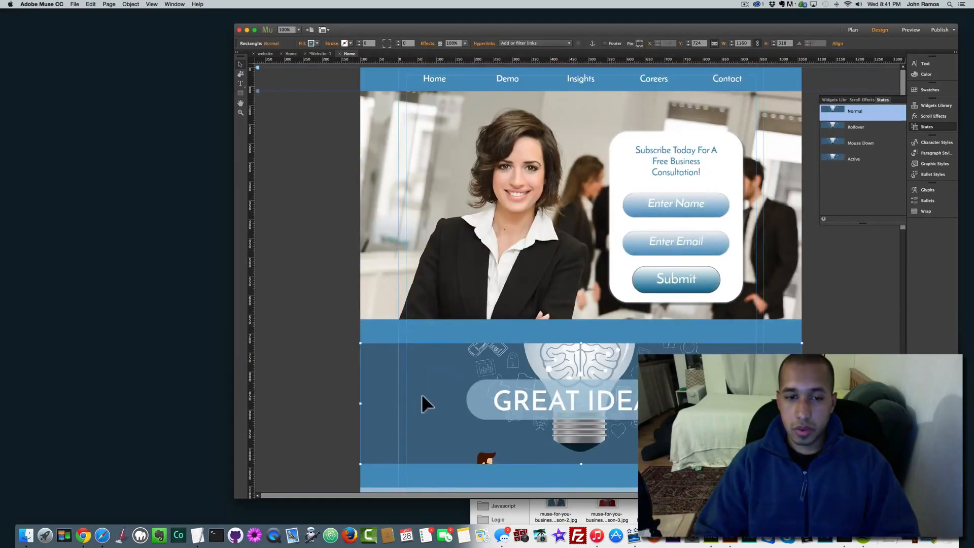
pyautogui.scroll(-3, 340, 371)
pyautogui.scroll(-15, 417, 367)
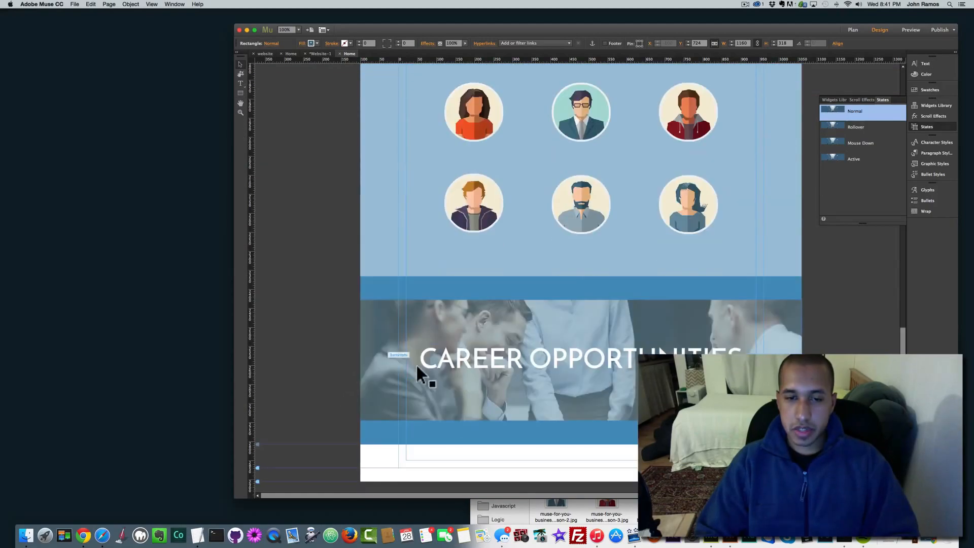
pyautogui.click(389, 346)
pyautogui.scroll(15, 378, 345)
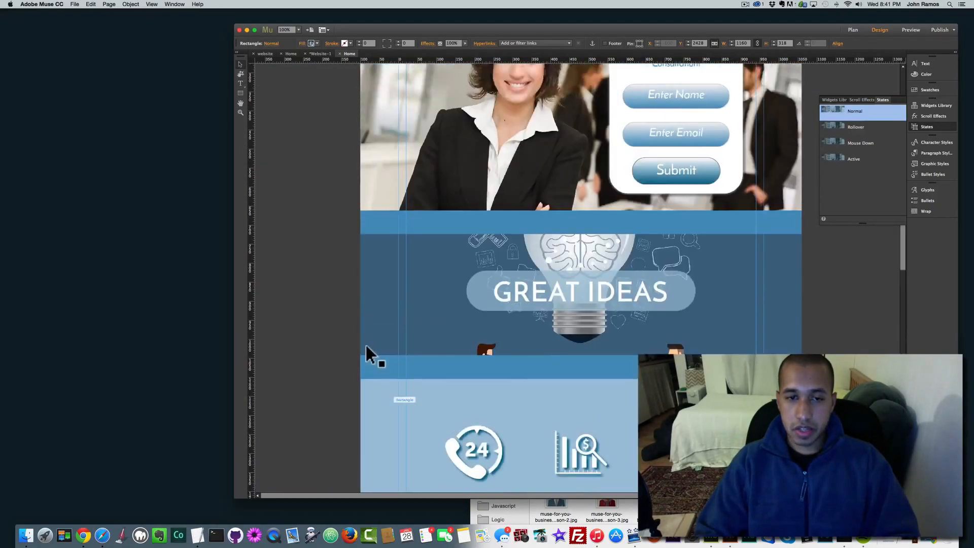
pyautogui.scroll(-3, 395, 355)
pyautogui.click(424, 332)
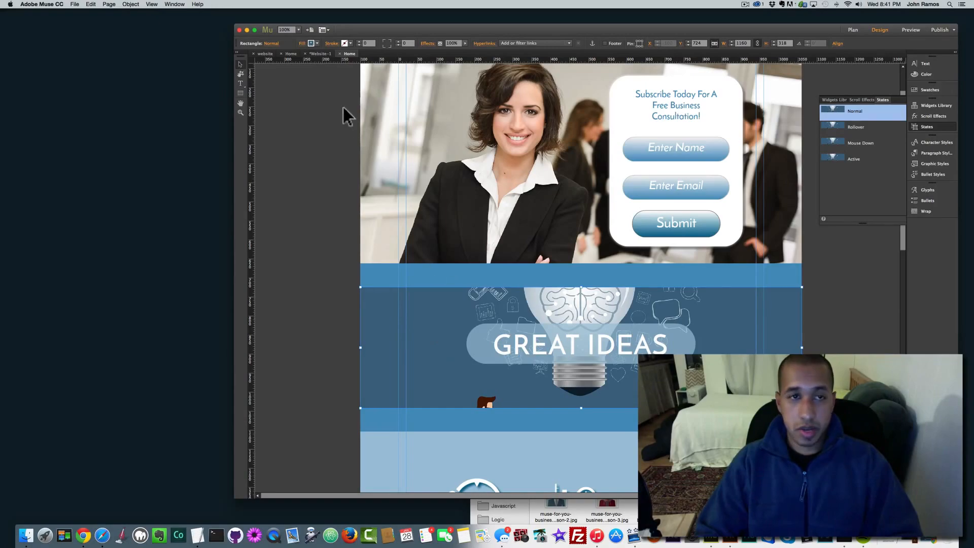
# Step: Turn on scroll Motion for the GREAT IDEAS band's fill, with initial and final motion 0
pyautogui.click(307, 45)
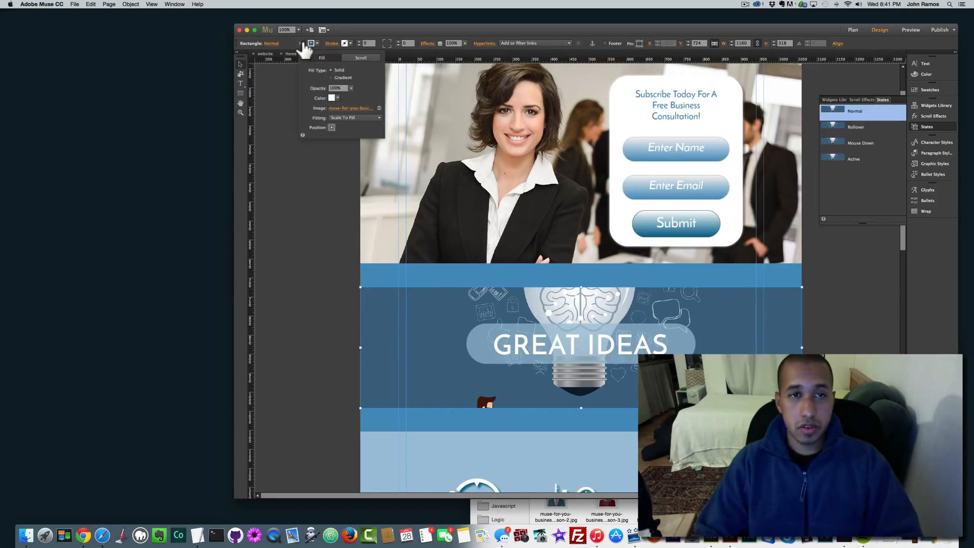
pyautogui.click(354, 57)
pyautogui.click(306, 69)
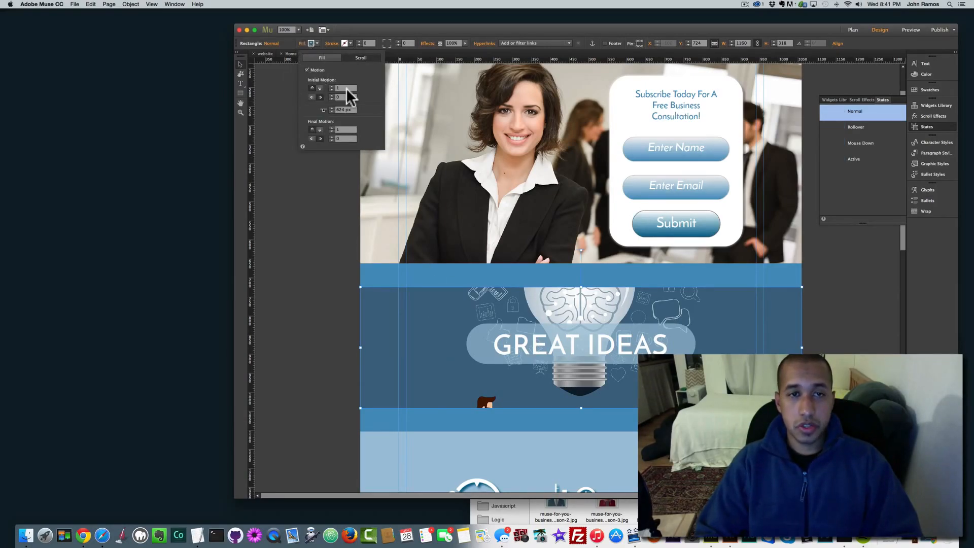
pyautogui.doubleClick(338, 88)
pyautogui.write('0')
pyautogui.moveTo(346, 130); pyautogui.dragTo(322, 130)
pyautogui.write('00')
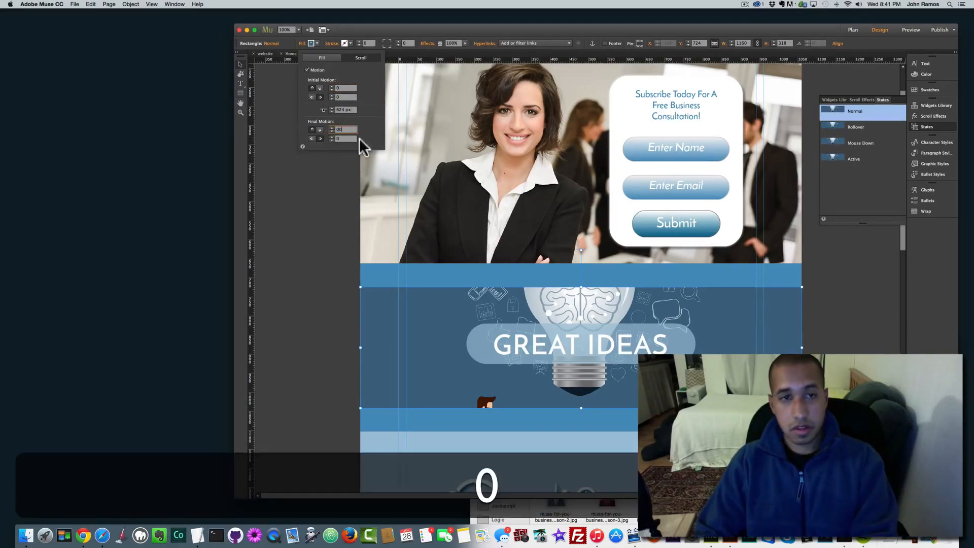
pyautogui.press('BackSpace')
pyautogui.press('Return')
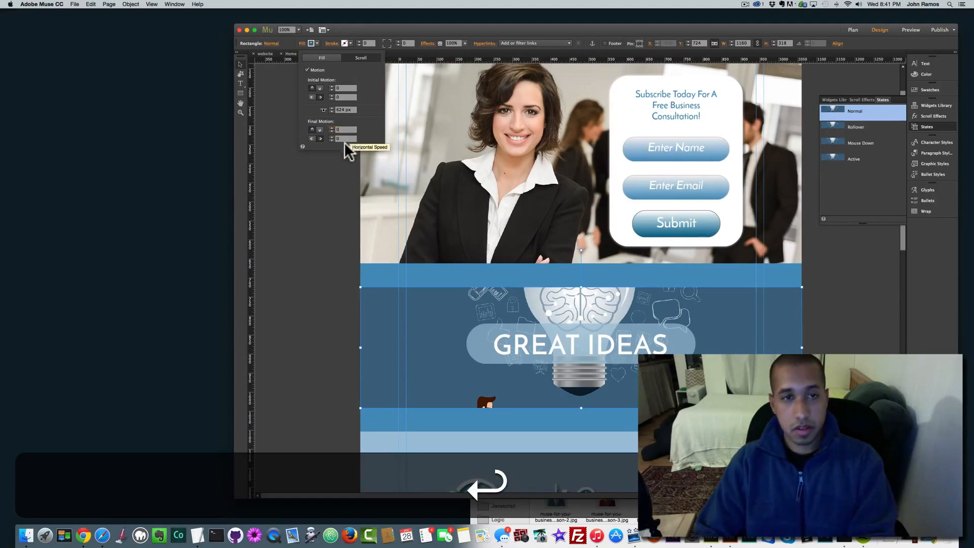
pyautogui.click(299, 207)
# Step: Enable scroll Motion on the CAREER OPPORTUNITIES band's fill with initial motion 0
pyautogui.scroll(-10, 315, 205)
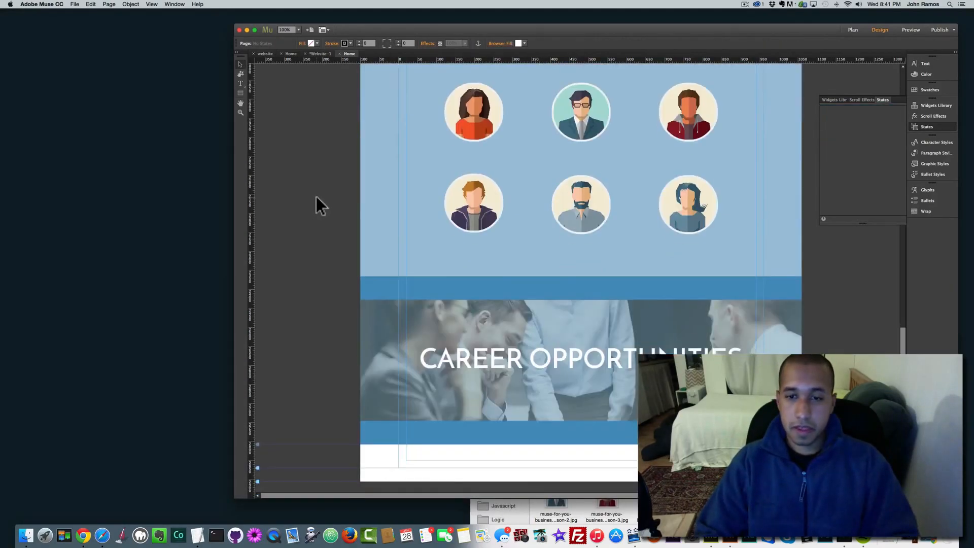
pyautogui.click(509, 401)
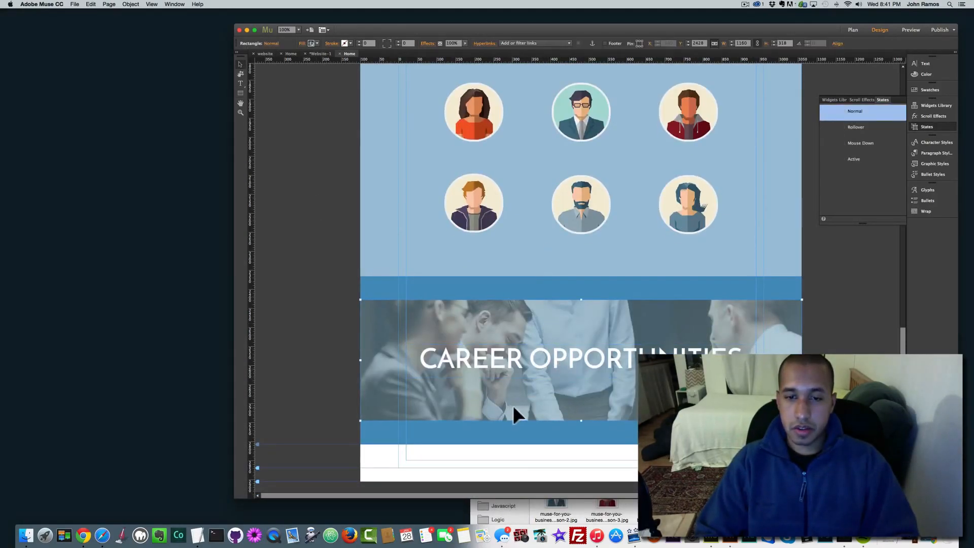
pyautogui.click(311, 44)
pyautogui.click(356, 58)
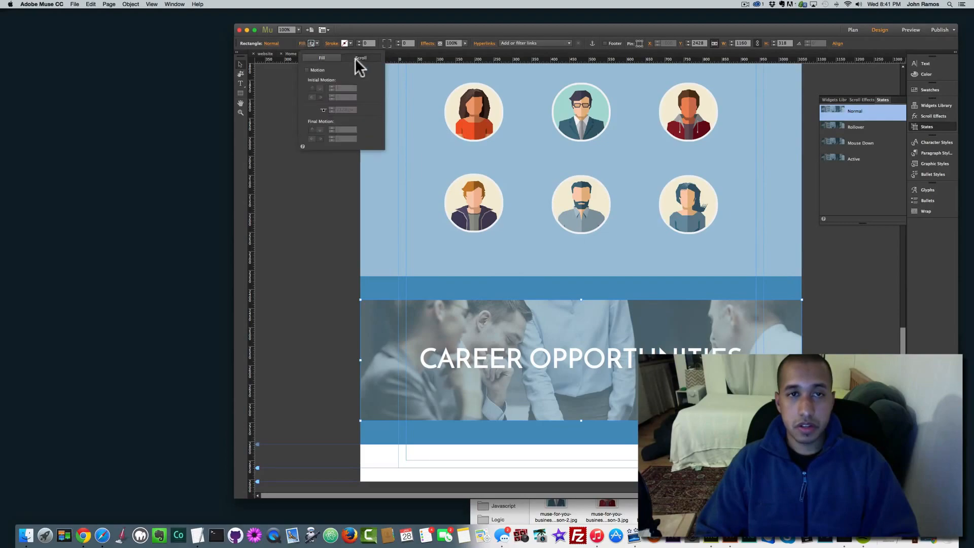
pyautogui.click(307, 69)
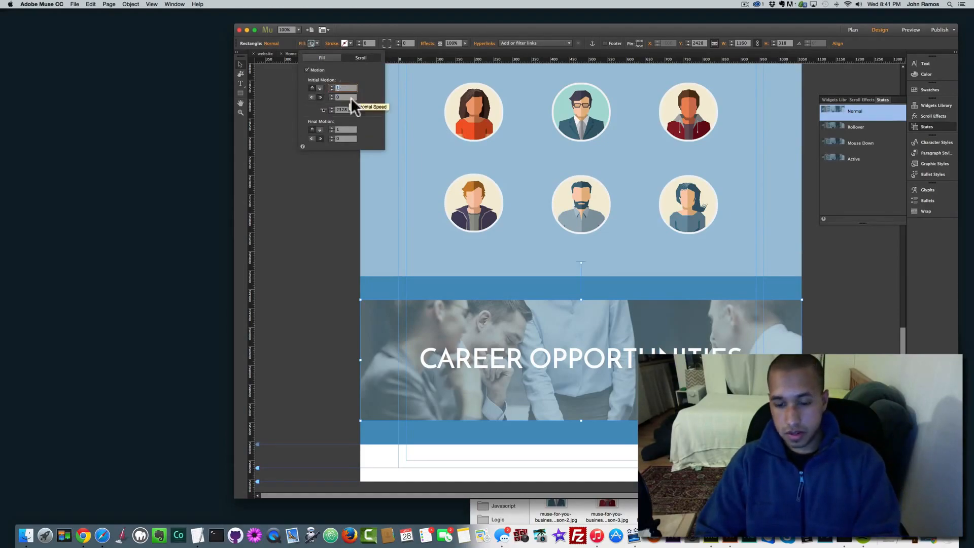
pyautogui.write('0')
pyautogui.click(346, 129)
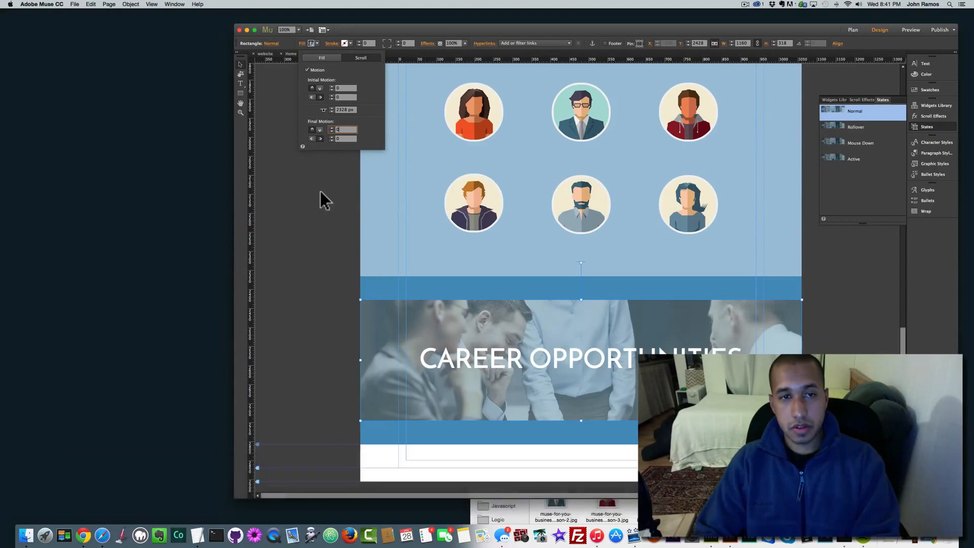
pyautogui.click(320, 191)
pyautogui.click(319, 189)
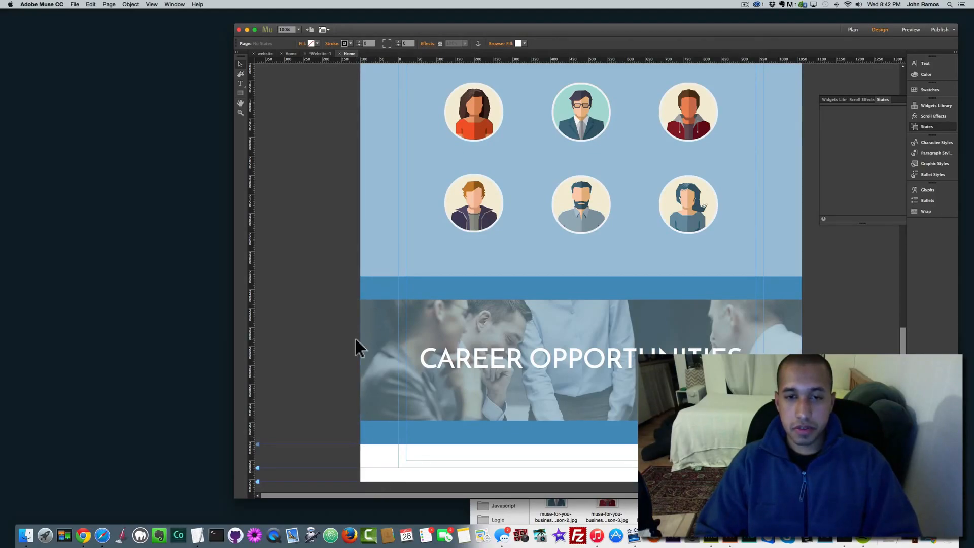
# Step: Copy and paste the top Home/Demo/Insights/Careers/Contact navigation menu
pyautogui.scroll(5, 356, 345)
pyautogui.scroll(10, 355, 339)
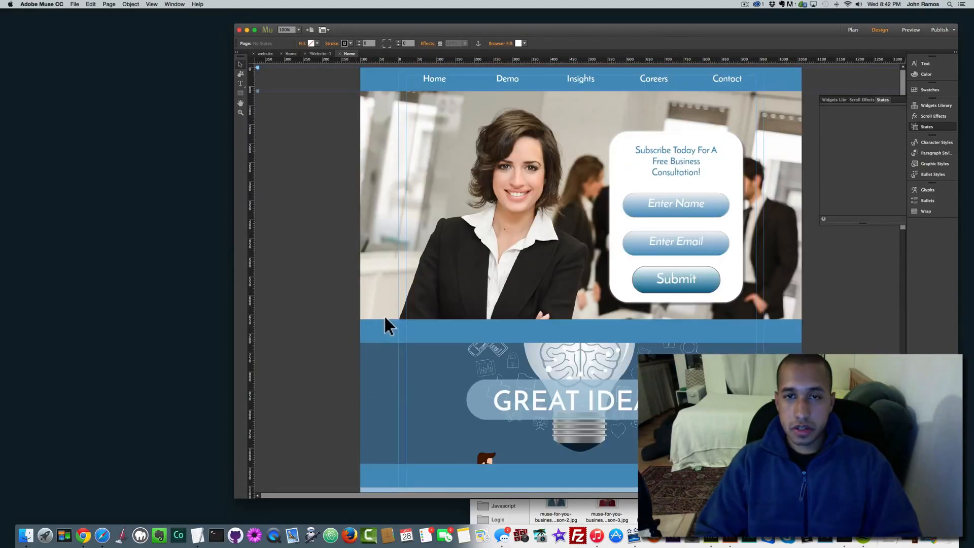
pyautogui.click(452, 82)
pyautogui.press('super+c')
pyautogui.press('super+v')
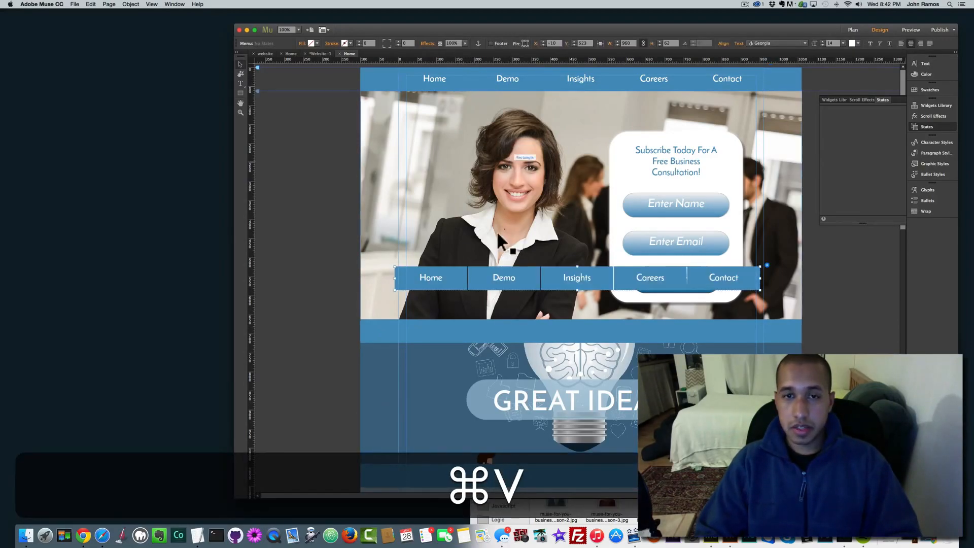
# Step: Move the menu copy down onto the lower part of the CAREER OPPORTUNITIES photo
pyautogui.moveTo(474, 278); pyautogui.dragTo(482, 357)
pyautogui.moveTo(482, 397); pyautogui.dragTo(484, 401)
pyautogui.scroll(-5, 482, 389)
pyautogui.moveTo(485, 179); pyautogui.dragTo(483, 433)
pyautogui.scroll(-7, 485, 409)
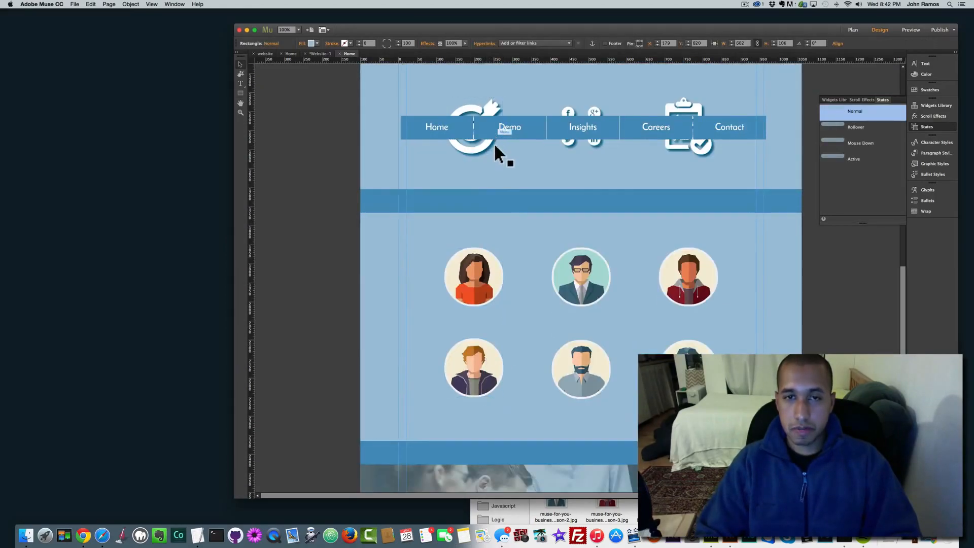
pyautogui.moveTo(494, 142); pyautogui.dragTo(485, 433)
pyautogui.scroll(-7, 484, 287)
pyautogui.moveTo(484, 288); pyautogui.dragTo(495, 407)
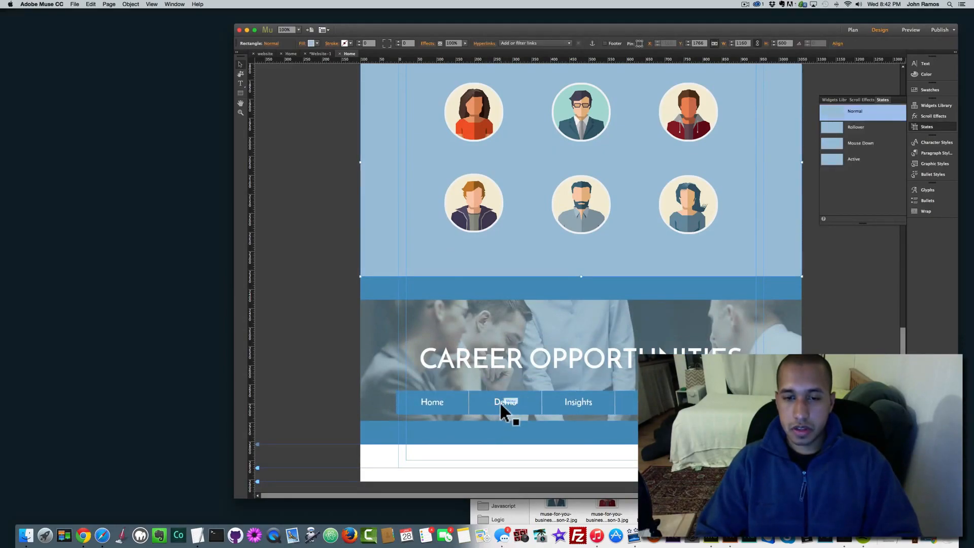
# Step: Paste a copy of the blue strip, mark it as Footer, and place it at the page bottom
pyautogui.click(491, 427)
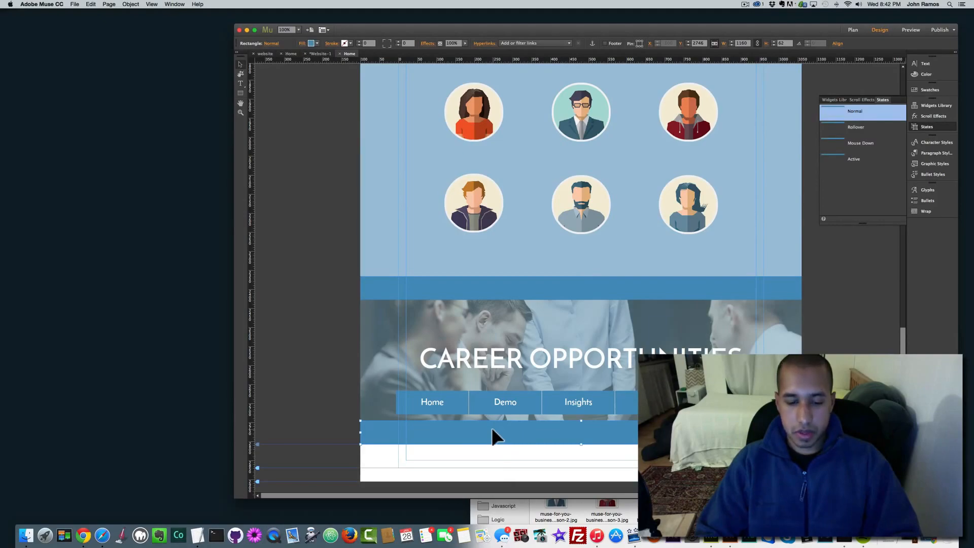
pyautogui.press('super+v')
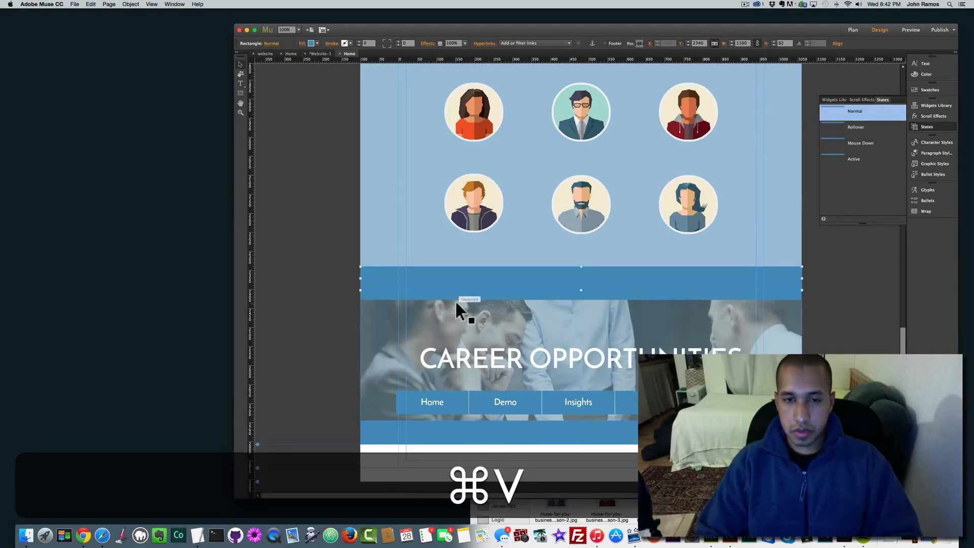
pyautogui.moveTo(473, 280); pyautogui.dragTo(473, 264)
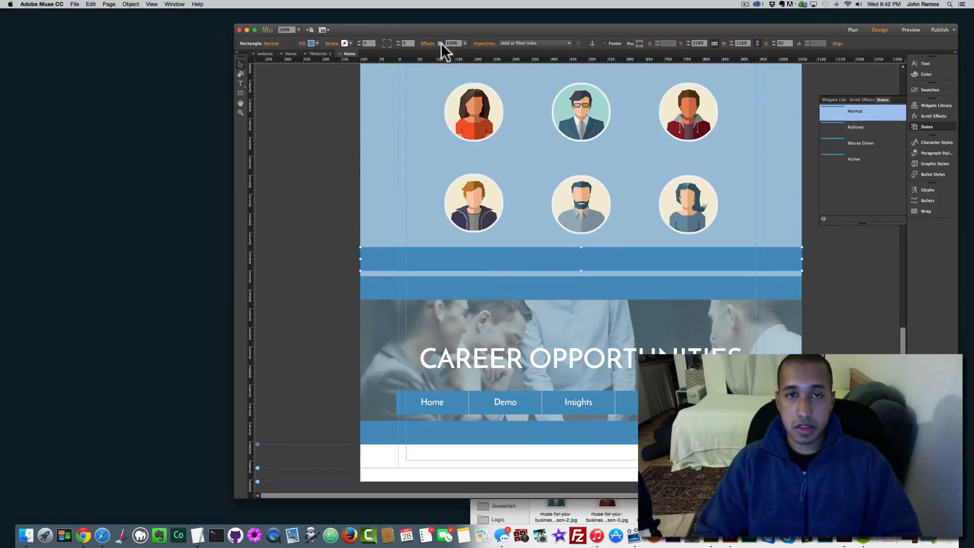
pyautogui.click(604, 43)
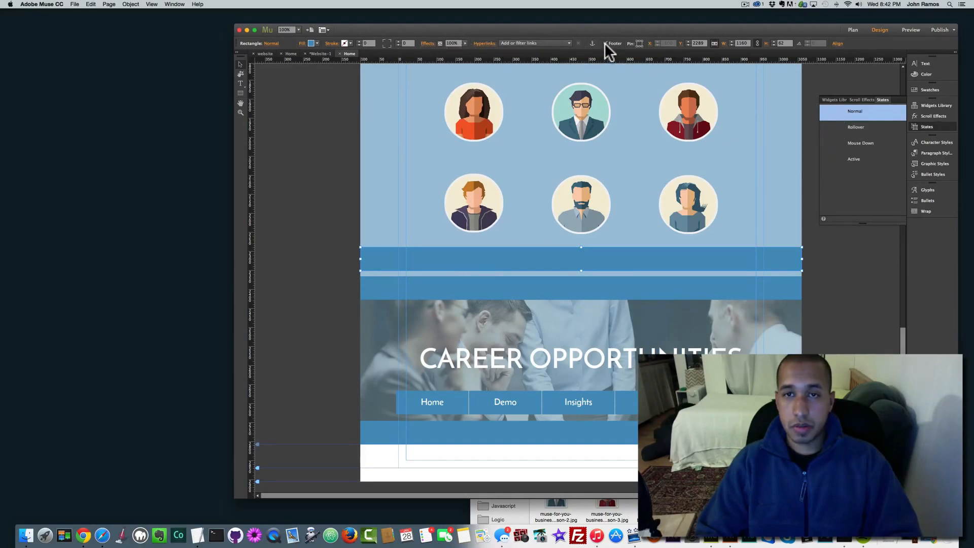
pyautogui.moveTo(495, 256); pyautogui.dragTo(501, 466)
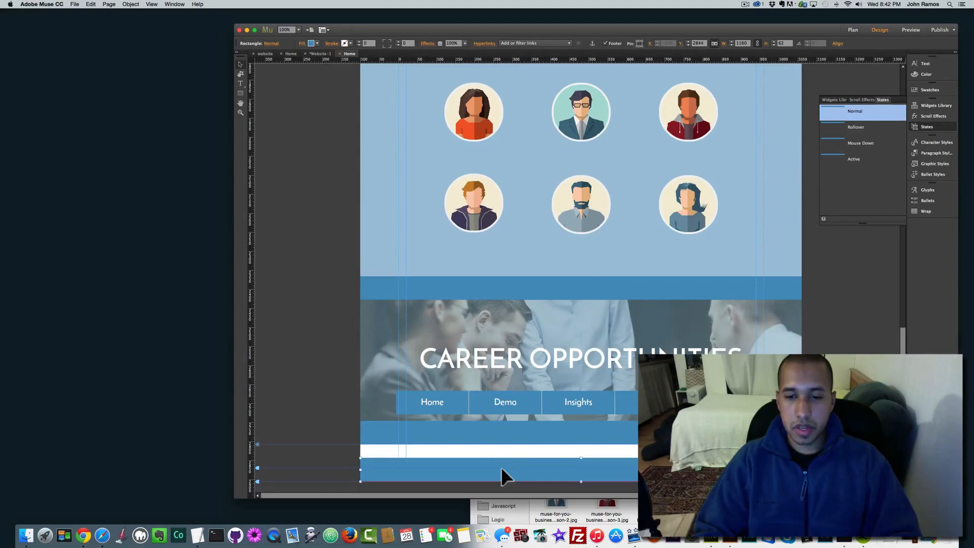
# Step: Mark the copied menu as Footer, bring it to front, and move it into the footer band
pyautogui.click(553, 397)
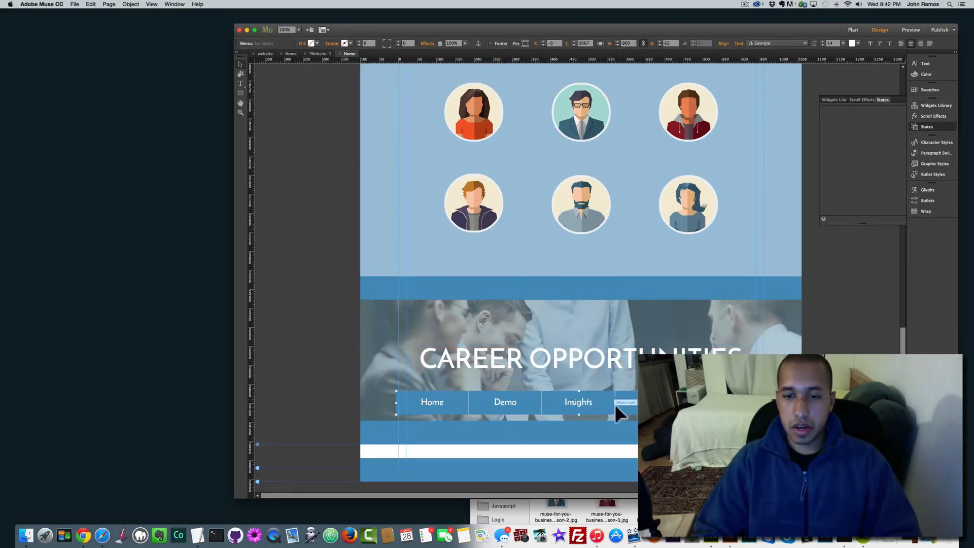
pyautogui.click(490, 43)
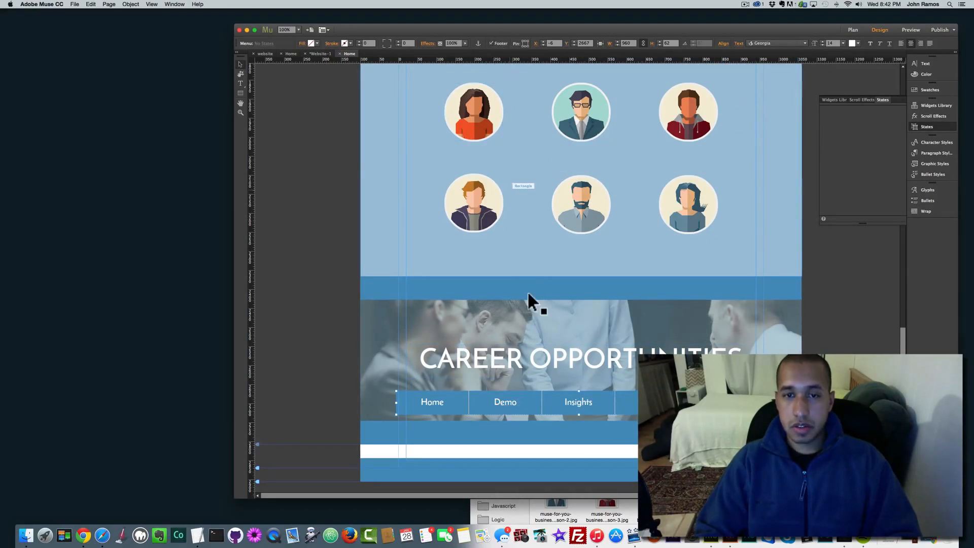
pyautogui.moveTo(522, 402)
pyautogui.mouseDown()
pyautogui.moveTo(530, 461)
pyautogui.moveTo(531, 395)
pyautogui.moveTo(516, 394)
pyautogui.mouseUp()
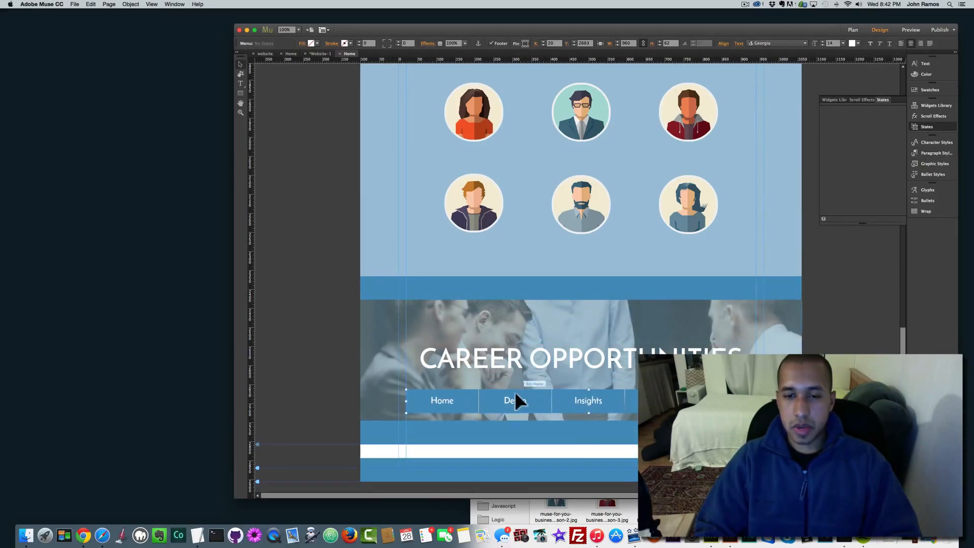
pyautogui.rightClick(526, 392)
pyautogui.moveTo(568, 444)
pyautogui.click(603, 442)
pyautogui.moveTo(543, 397); pyautogui.dragTo(519, 462)
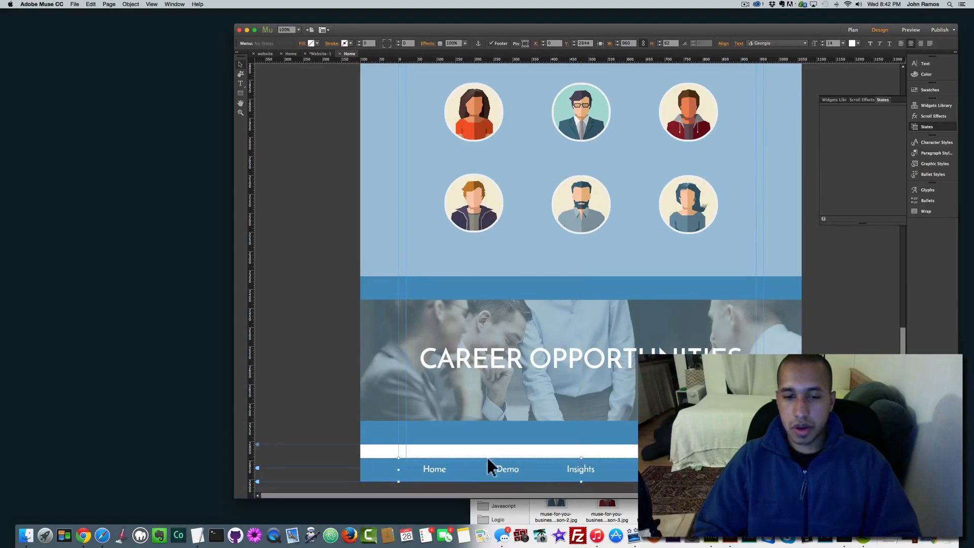
# Step: Set the footer menu's label font size to 14
pyautogui.click(436, 469)
pyautogui.doubleClick(449, 469)
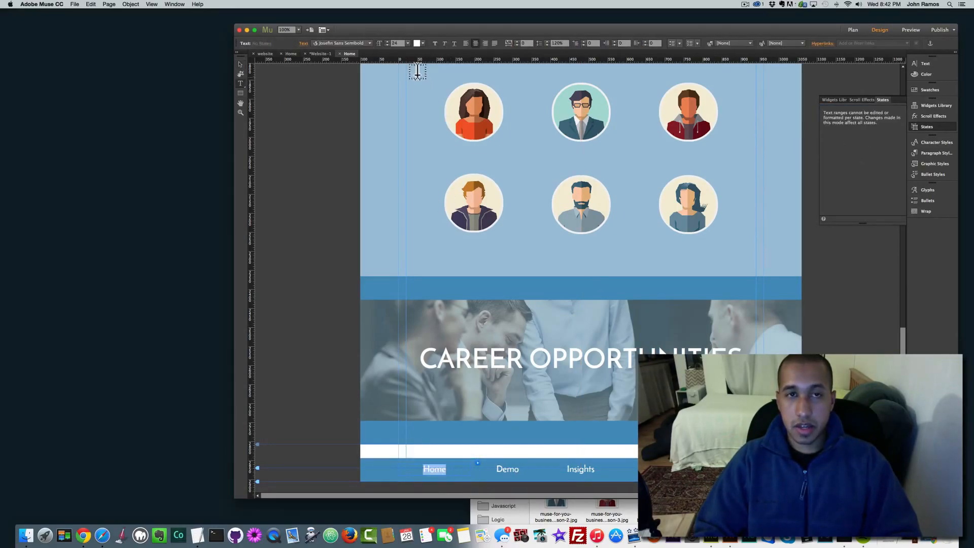
pyautogui.click(408, 43)
pyautogui.click(415, 100)
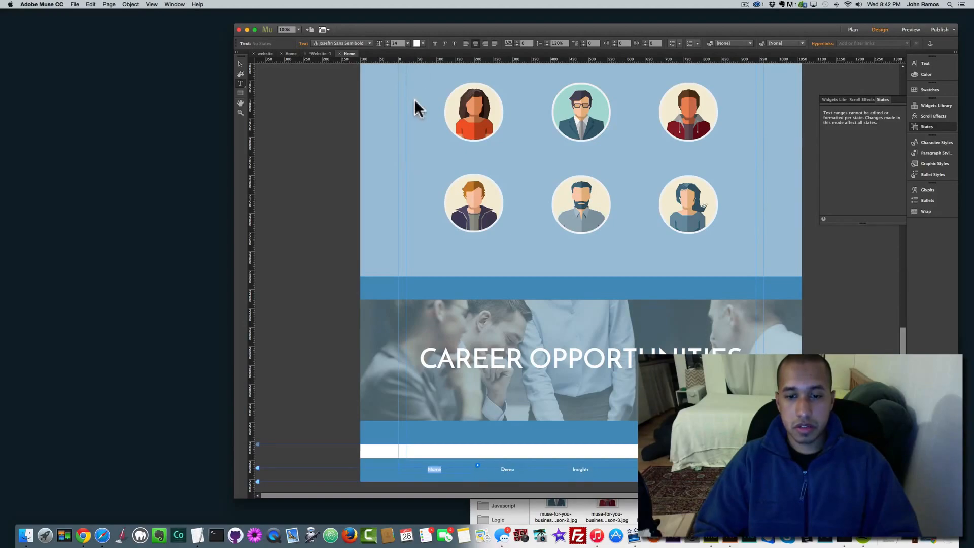
pyautogui.click(240, 63)
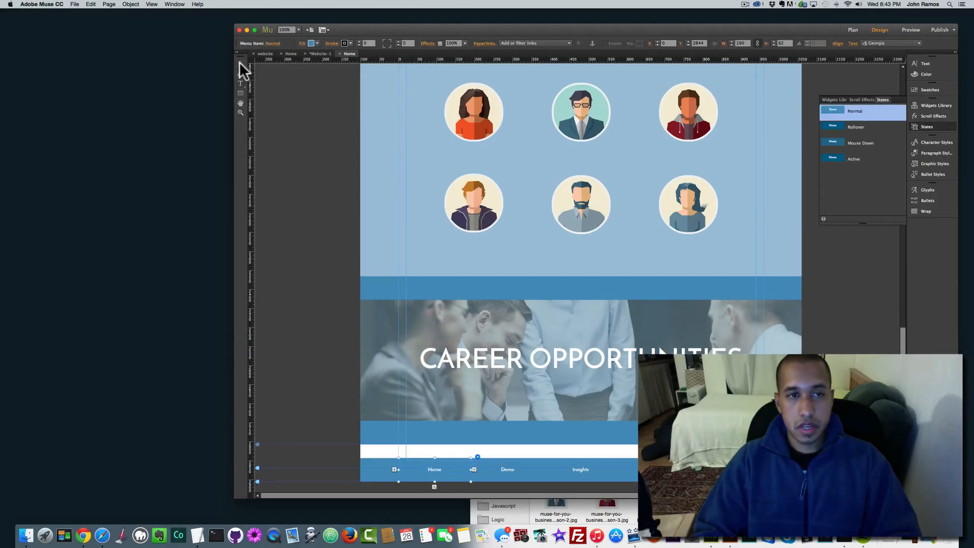
pyautogui.click(289, 194)
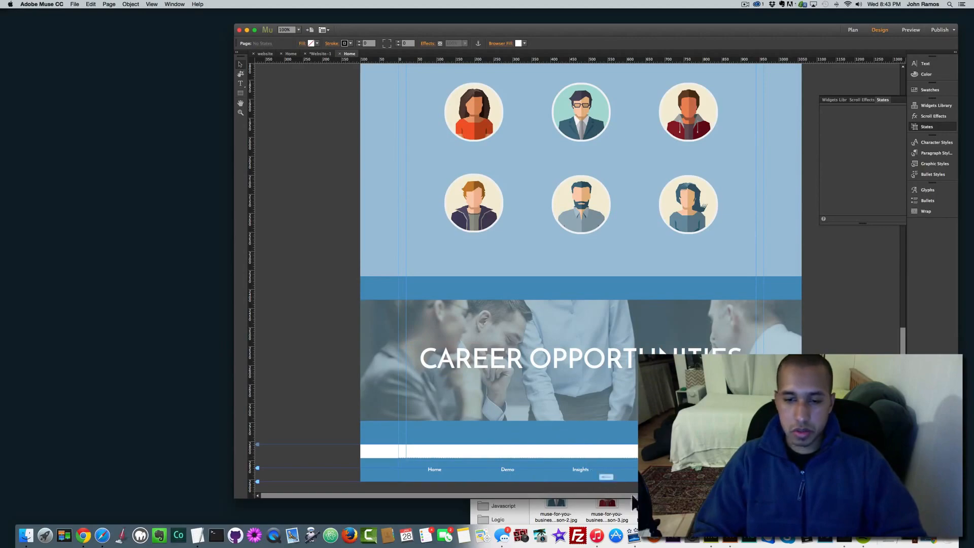
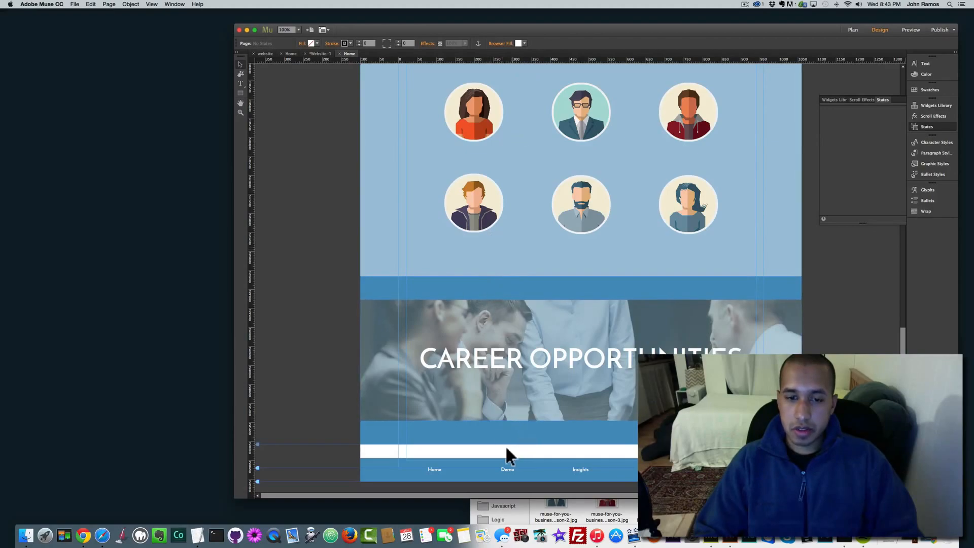
# Step: Try several browser fill swatches, then settle on medium blue 4B93BF
pyautogui.click(519, 43)
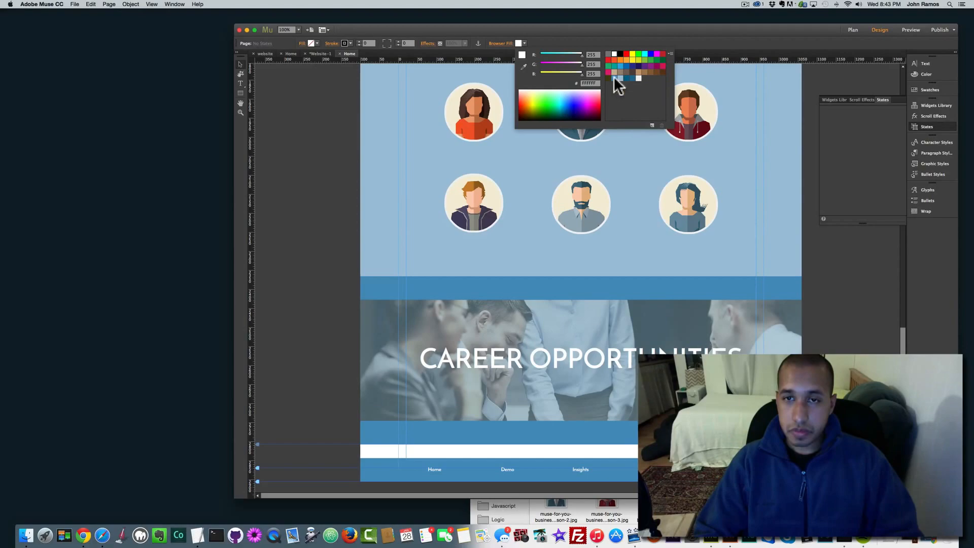
pyautogui.click(615, 78)
pyautogui.click(620, 78)
pyautogui.click(626, 78)
pyautogui.click(633, 78)
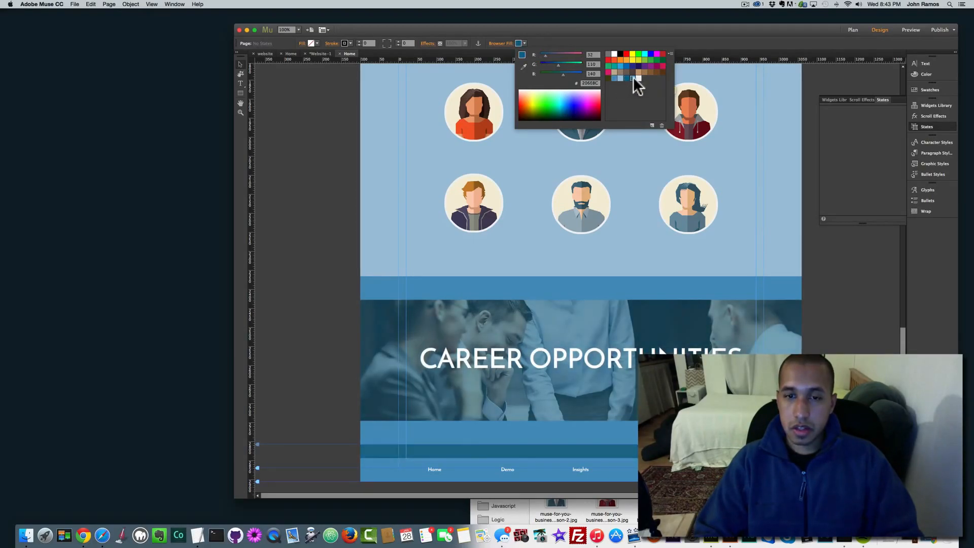
pyautogui.click(638, 78)
pyautogui.click(615, 77)
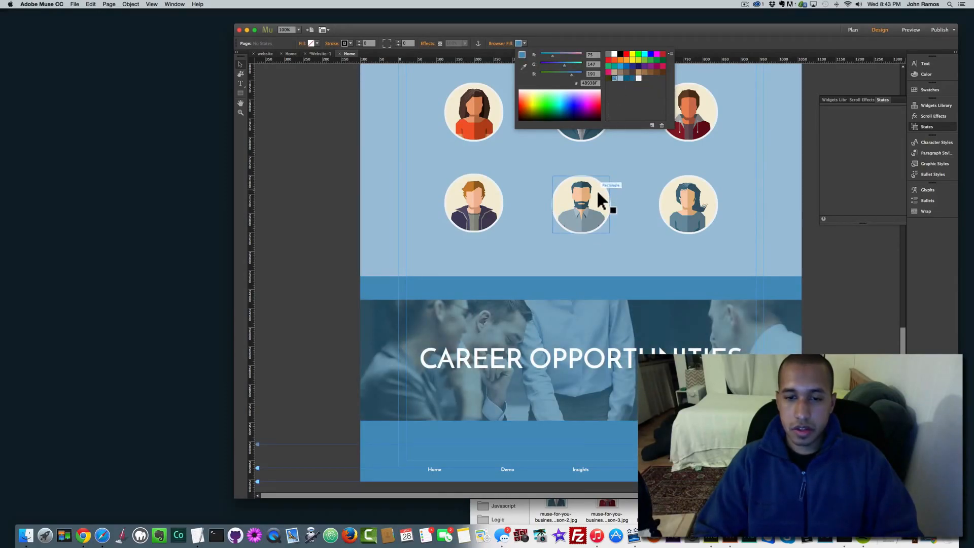
# Step: Close the colour picker and scroll through the whole landing page to review it
pyautogui.click(318, 295)
pyautogui.scroll(10, 309, 251)
pyautogui.scroll(3, 309, 251)
pyautogui.scroll(-15, 310, 252)
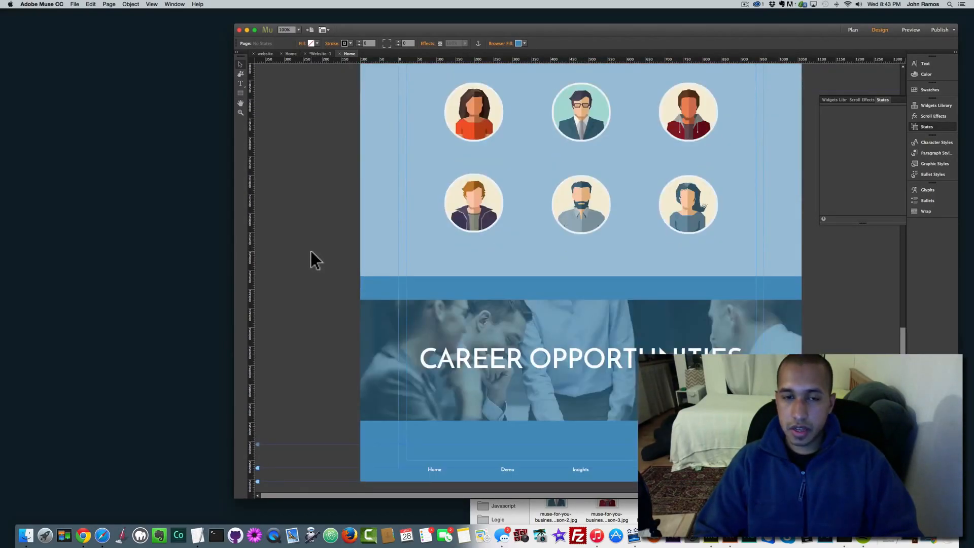
pyautogui.scroll(10, 310, 252)
pyautogui.scroll(-10, 311, 251)
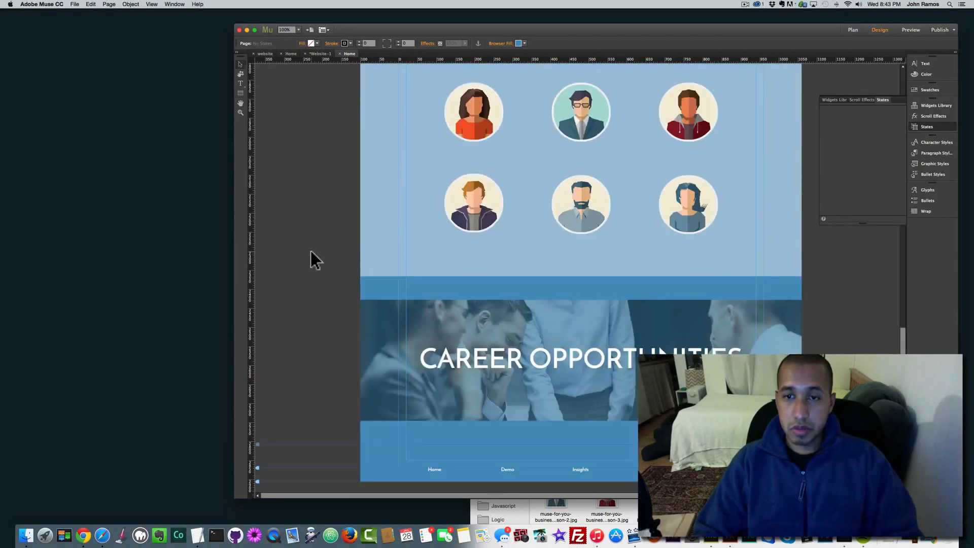
pyautogui.scroll(10, 310, 252)
pyautogui.scroll(-8, 311, 251)
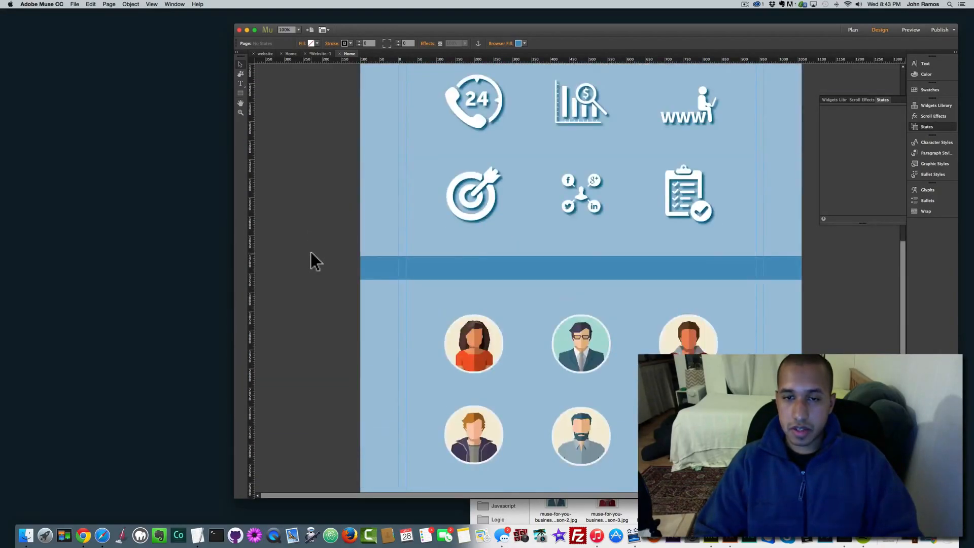
pyautogui.scroll(-5, 311, 252)
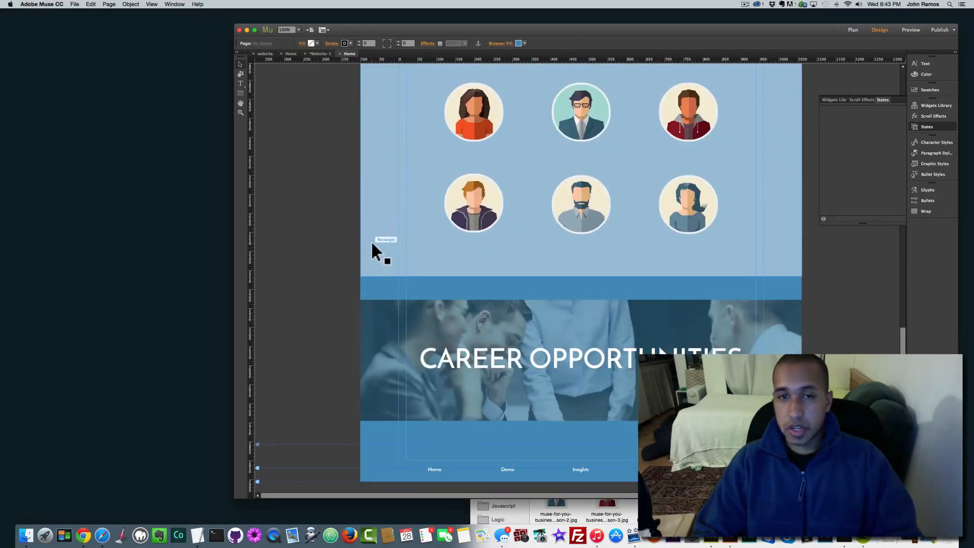
pyautogui.scroll(10, 372, 243)
pyautogui.scroll(5, 370, 241)
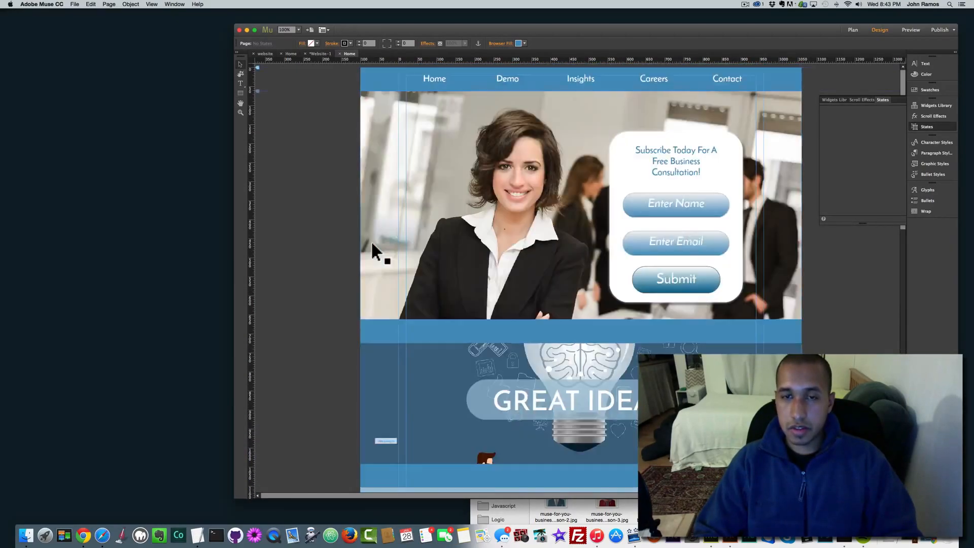
pyautogui.scroll(-6, 370, 240)
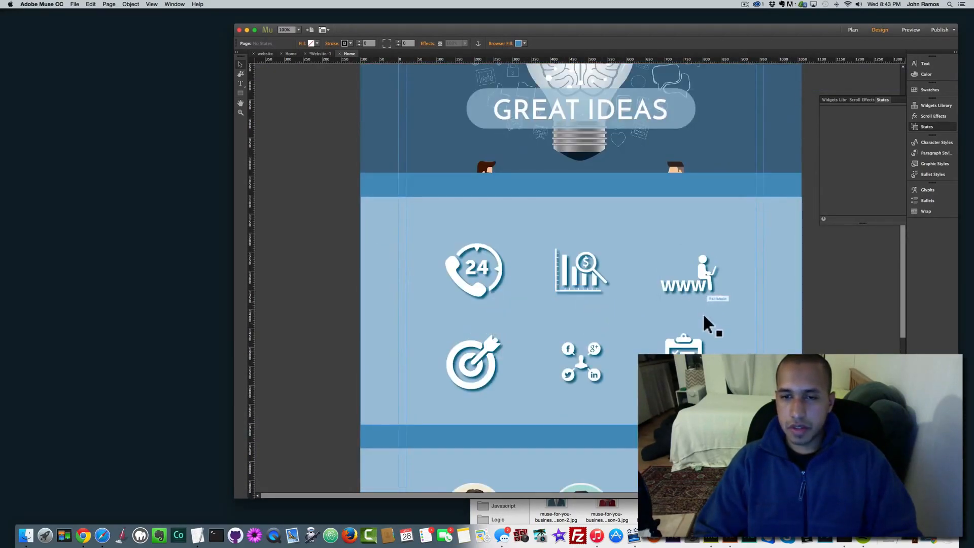
pyautogui.scroll(-4, 430, 400)
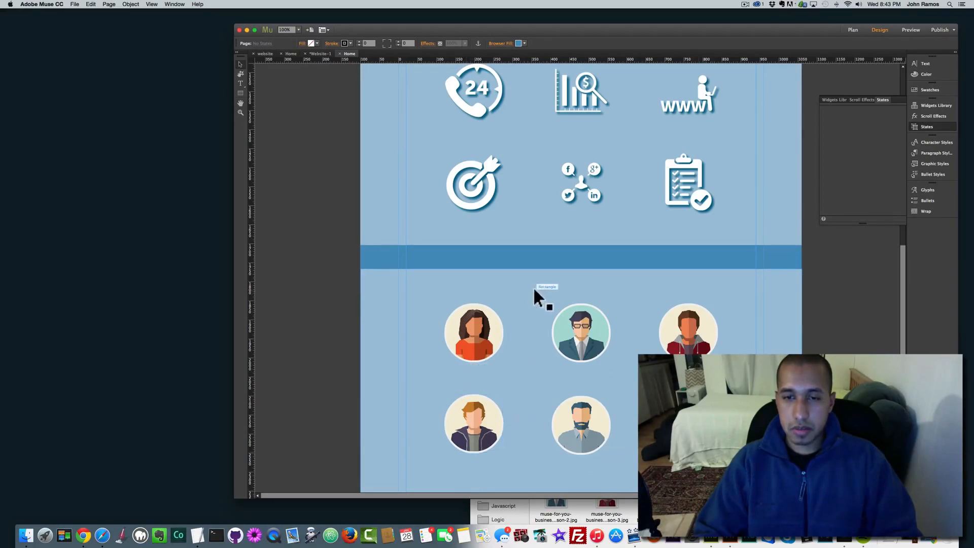
# Step: Scroll back up and preview the page in the browser with Shift+Cmd+E
pyautogui.scroll(4, 582, 254)
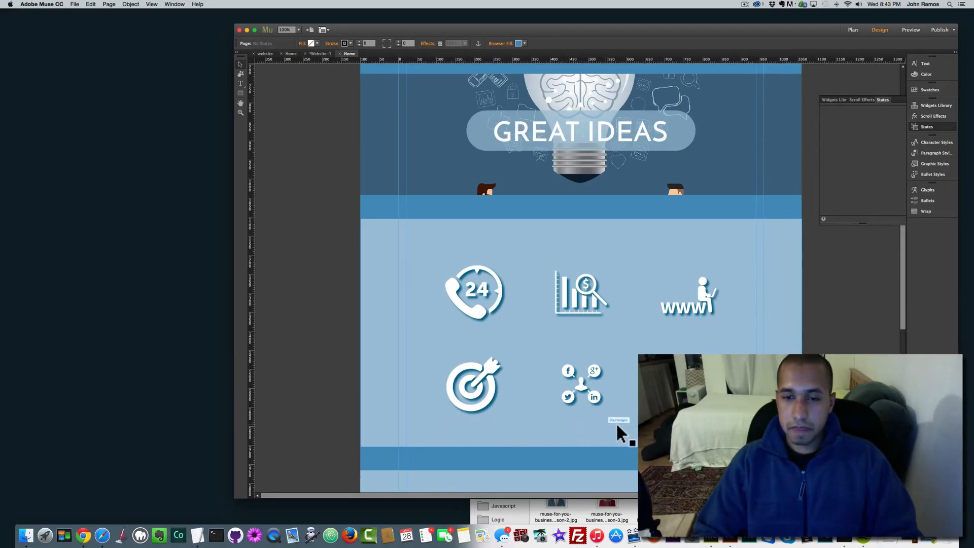
pyautogui.scroll(3, 549, 314)
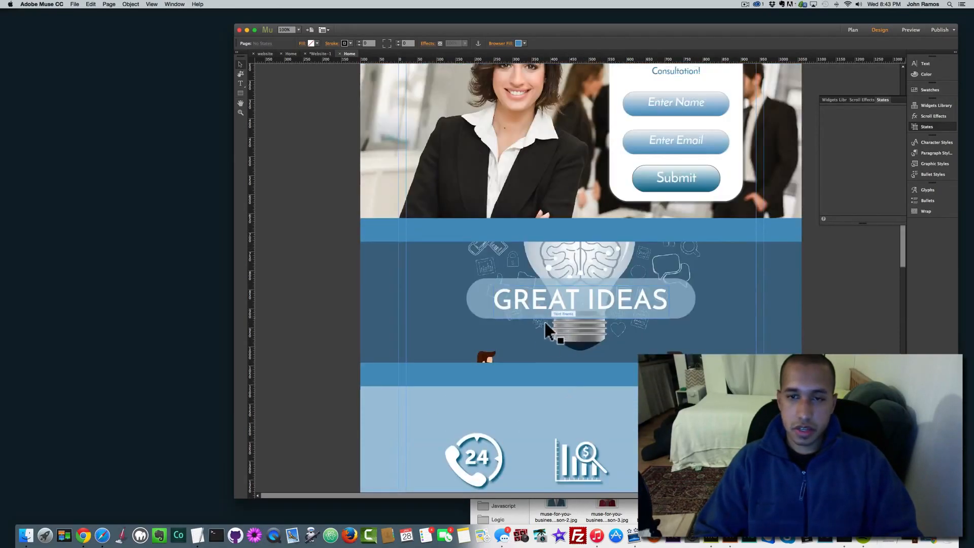
pyautogui.scroll(2, 545, 357)
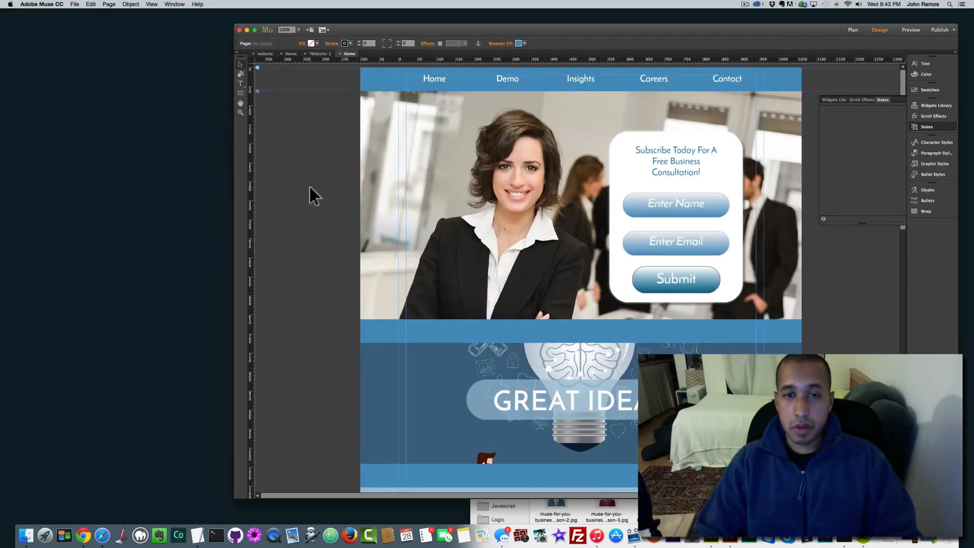
pyautogui.press('super+shift+e')
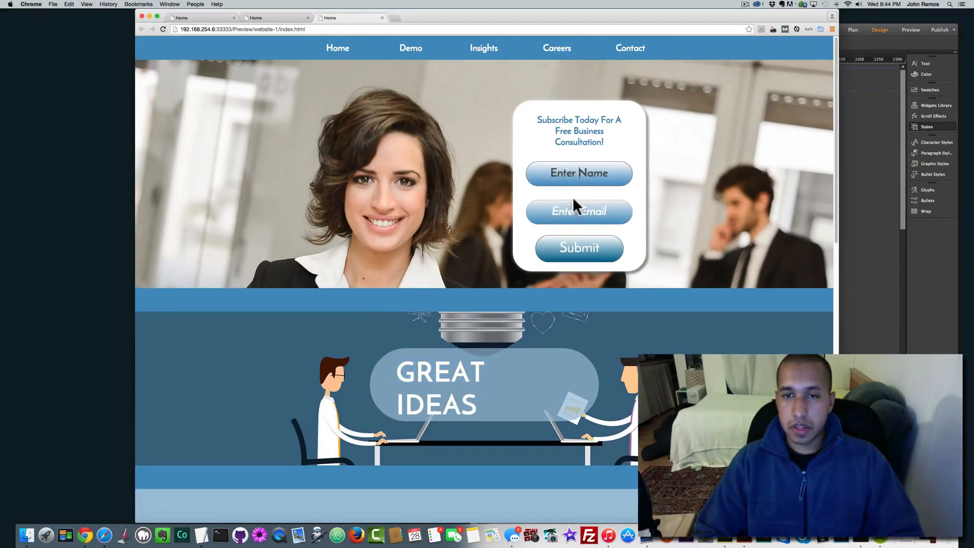
# Step: Submit the empty subscribe form in the preview and dismiss its alert
pyautogui.click(579, 253)
pyautogui.click(545, 180)
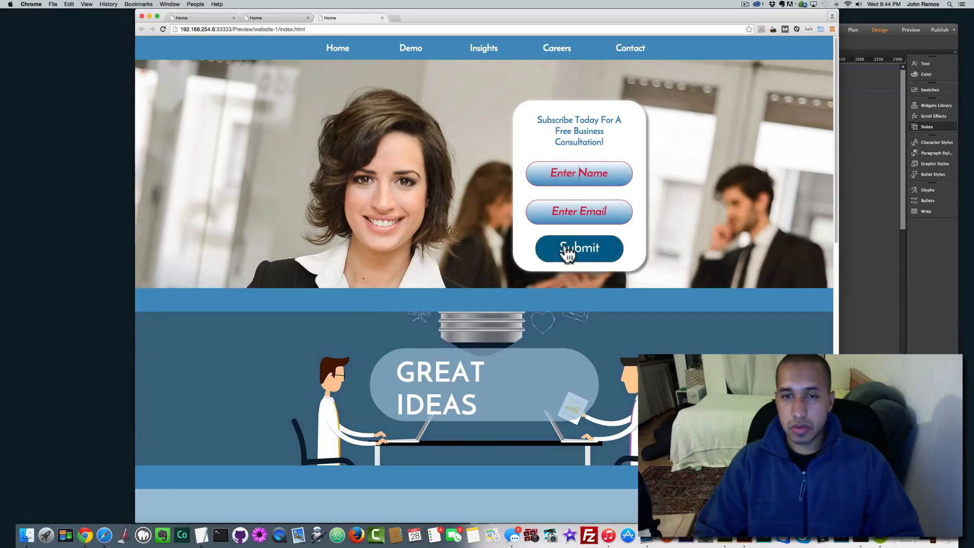
pyautogui.scroll(-5, 533, 248)
# Step: Scroll down through the icons, avatars and Career Opportunities, then return to Muse
pyautogui.scroll(-6, 593, 264)
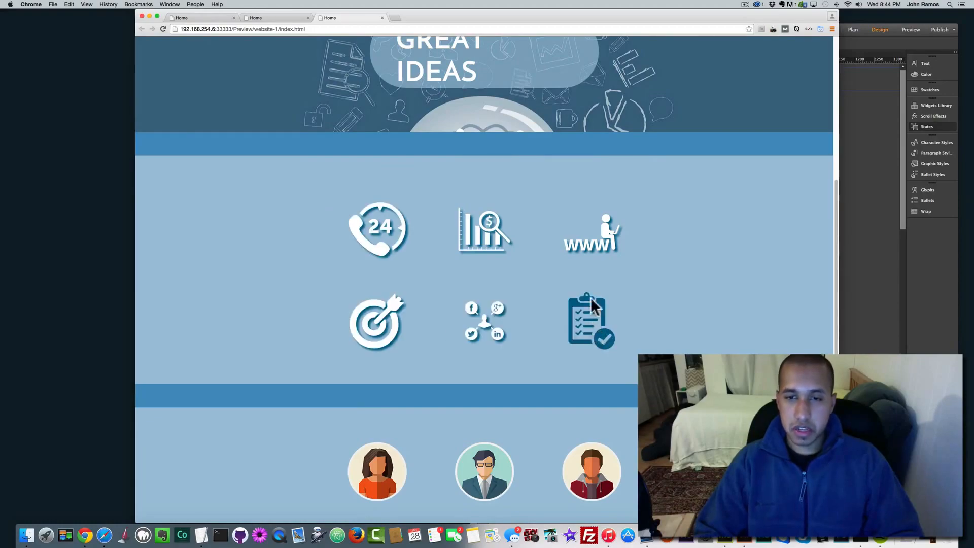
pyautogui.scroll(-5, 558, 350)
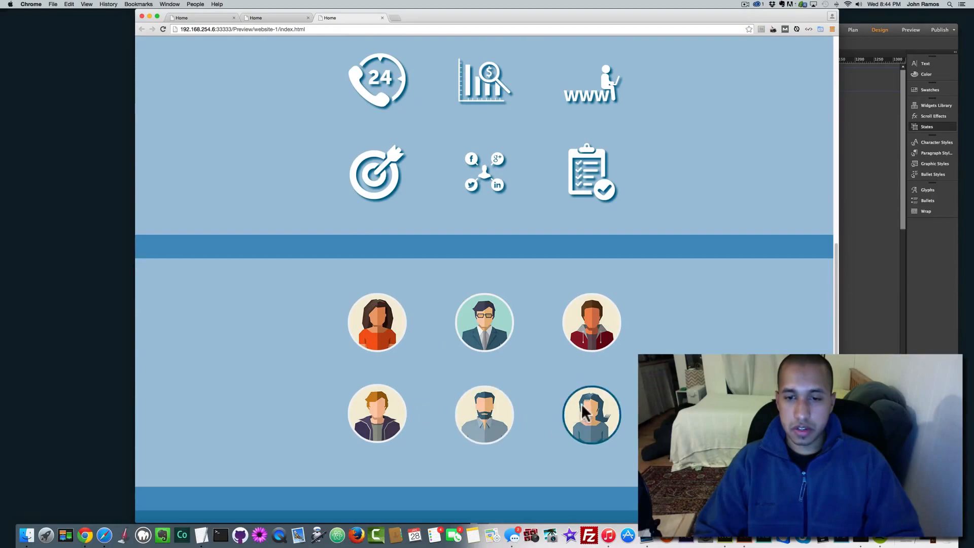
pyautogui.scroll(-5, 584, 402)
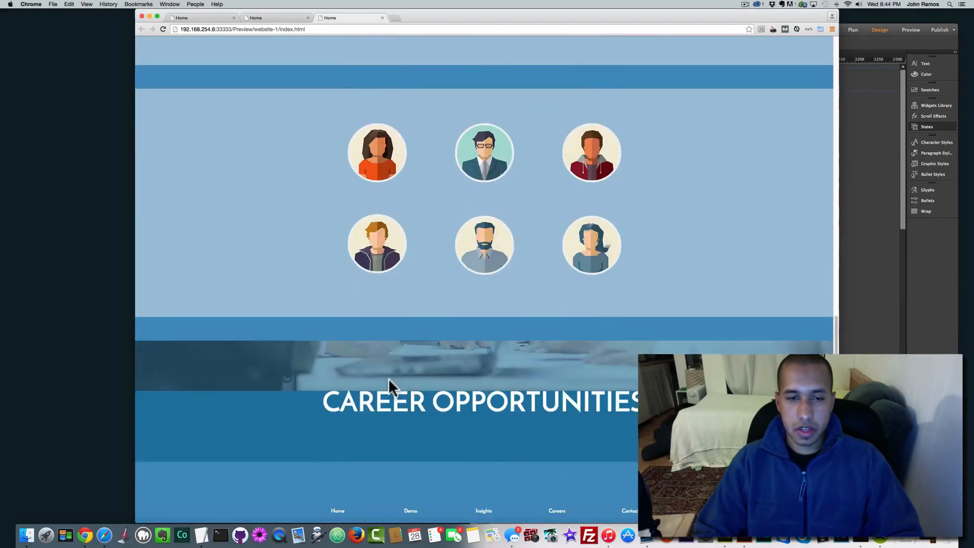
pyautogui.scroll(2, 465, 381)
pyautogui.scroll(-2, 465, 382)
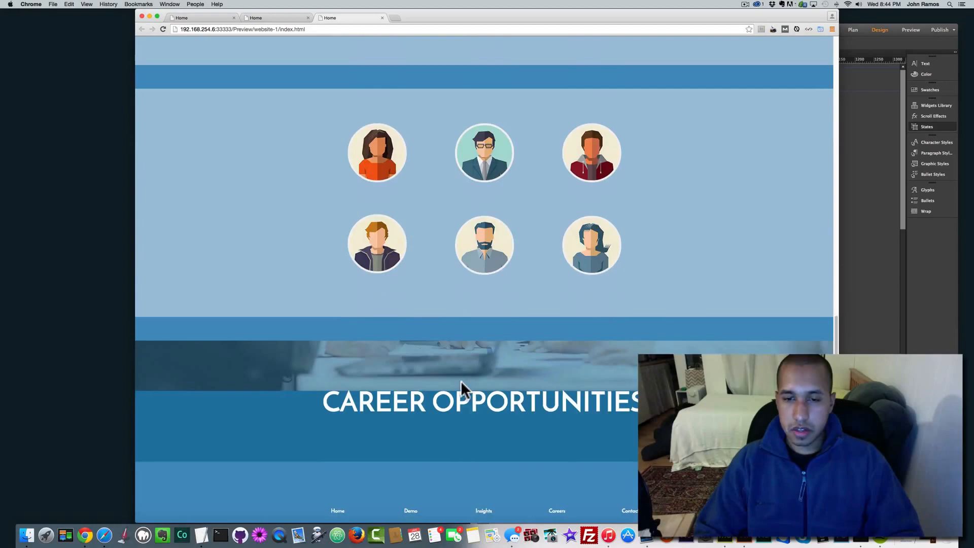
pyautogui.click(861, 329)
# Step: Centre-align the GREAT IDEAS text within its frame
pyautogui.scroll(-1, 587, 357)
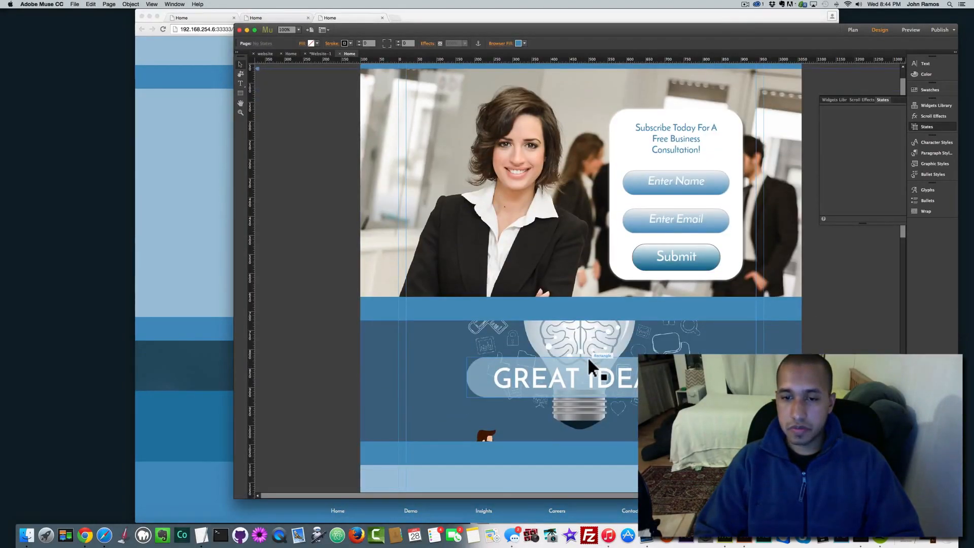
pyautogui.click(568, 361)
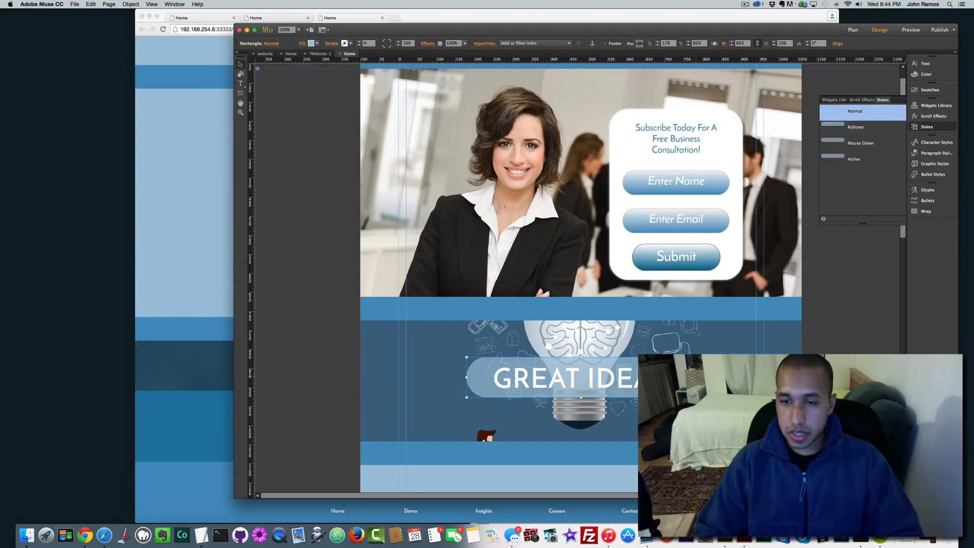
pyautogui.click(544, 390)
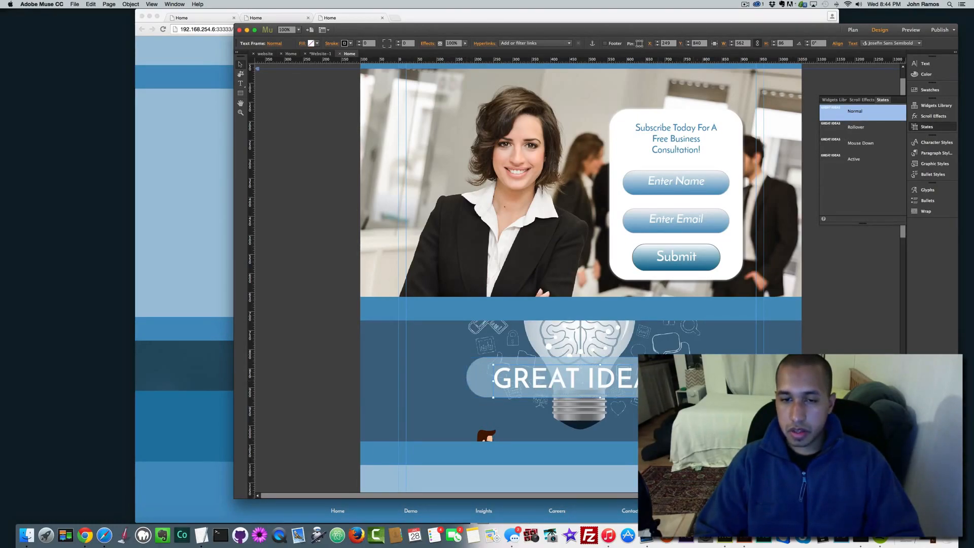
pyautogui.doubleClick(677, 380)
pyautogui.moveTo(677, 380); pyautogui.dragTo(450, 342)
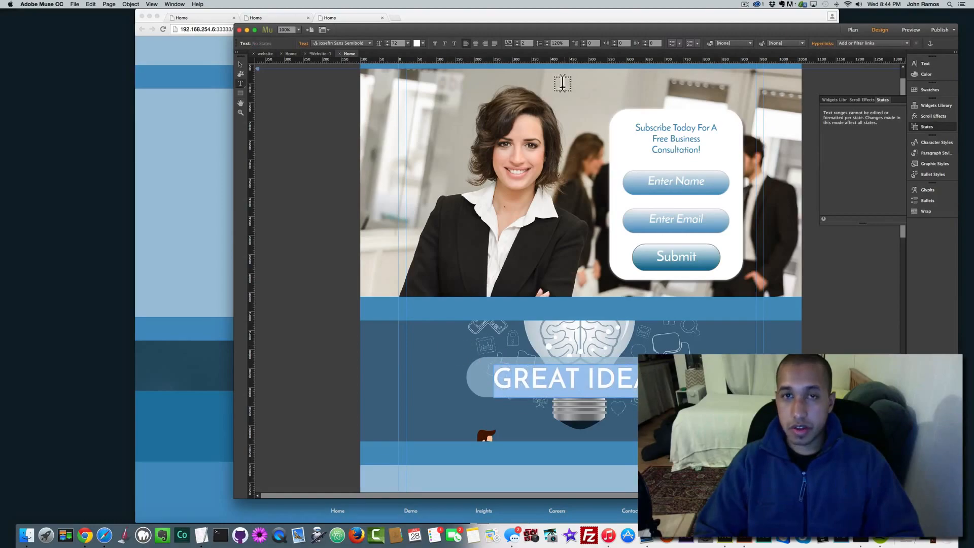
pyautogui.click(476, 43)
pyautogui.click(240, 65)
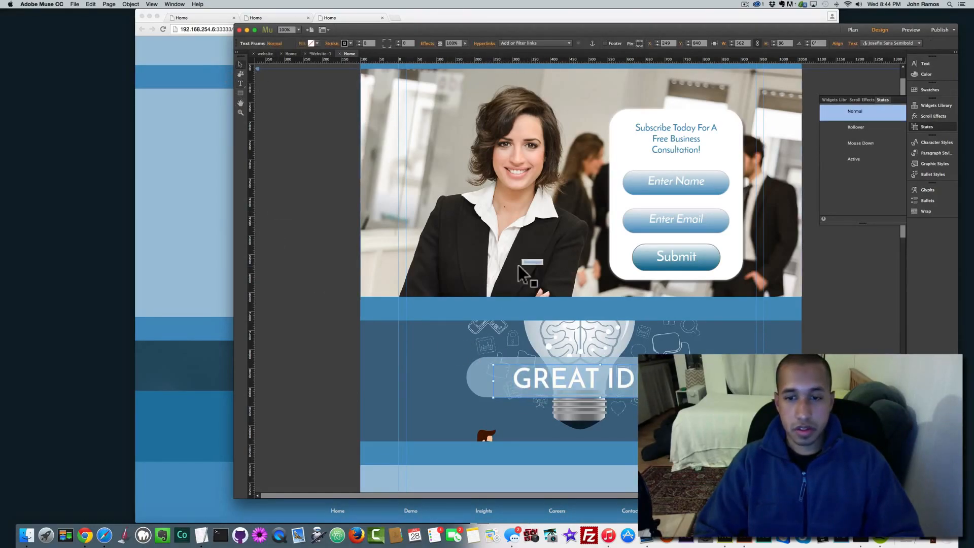
# Step: Shift the GREAT IDEAS text frame and its rounded banner slightly left
pyautogui.moveTo(613, 379); pyautogui.dragTo(595, 379)
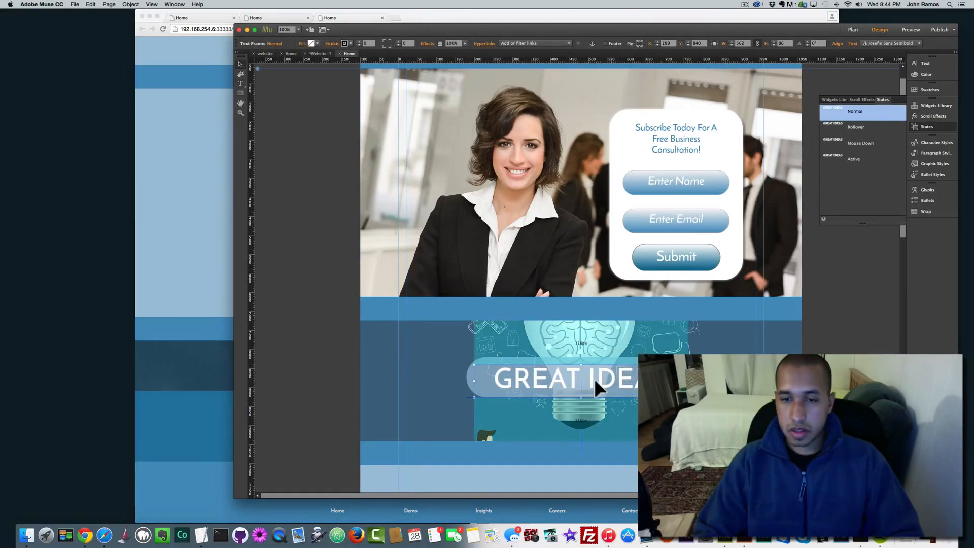
pyautogui.moveTo(502, 358); pyautogui.dragTo(504, 358)
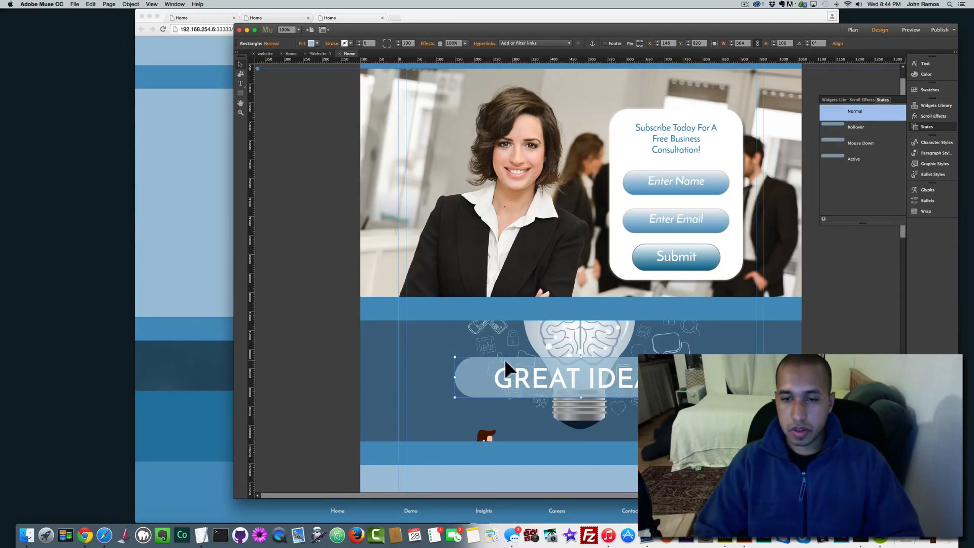
pyautogui.click(322, 345)
pyautogui.scroll(-2, 376, 334)
pyautogui.scroll(-15, 376, 334)
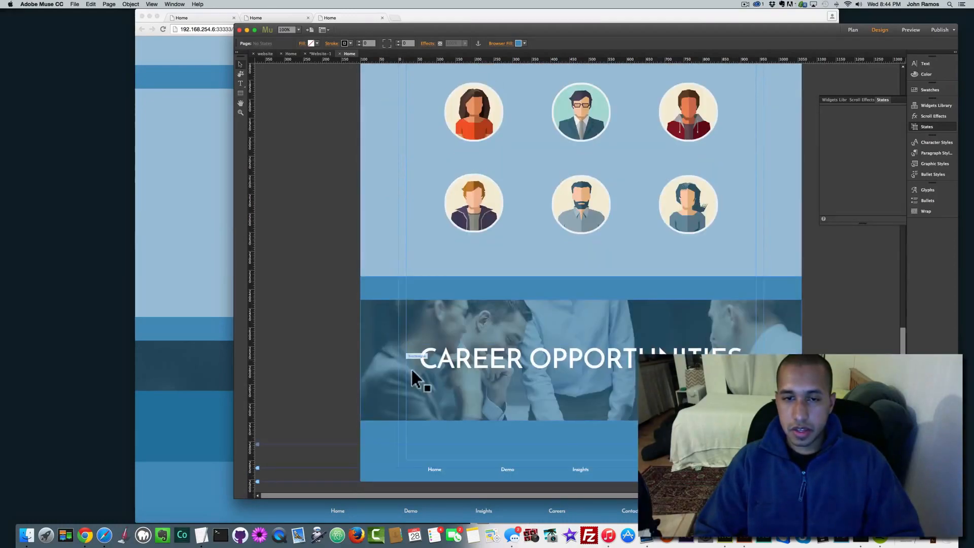
# Step: Set the CAREER OPPORTUNITIES background image fitting to Scale To Fill
pyautogui.click(418, 332)
pyautogui.click(311, 43)
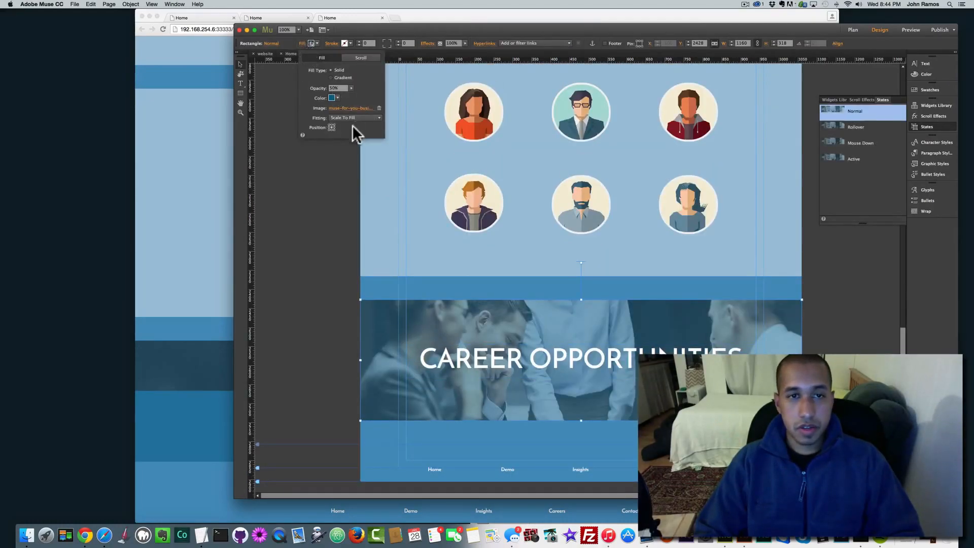
pyautogui.click(350, 118)
pyautogui.click(349, 143)
pyautogui.click(348, 119)
pyautogui.click(347, 134)
pyautogui.click(346, 118)
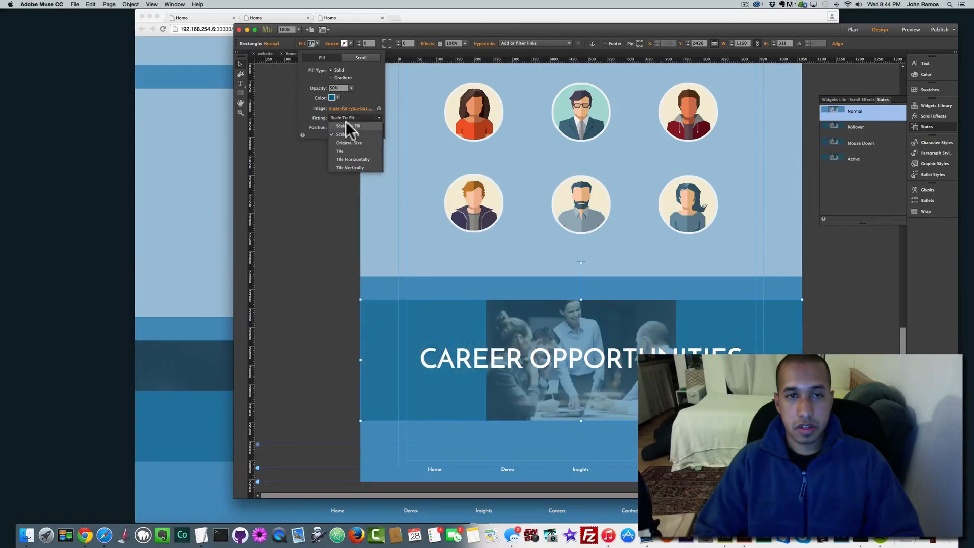
pyautogui.click(337, 127)
# Step: Anchor the background photo to the bottom position and preview the page in the browser
pyautogui.click(331, 125)
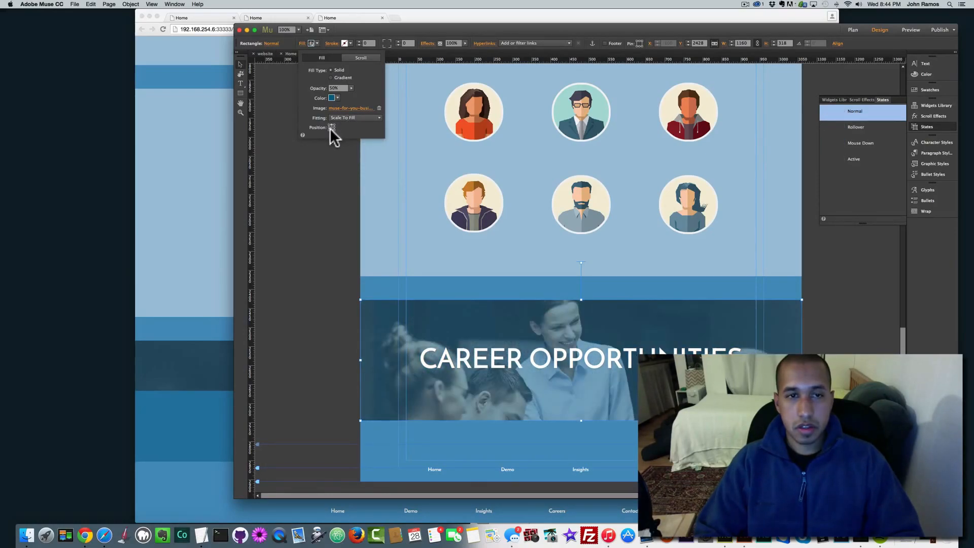
pyautogui.click(331, 129)
pyautogui.click(322, 186)
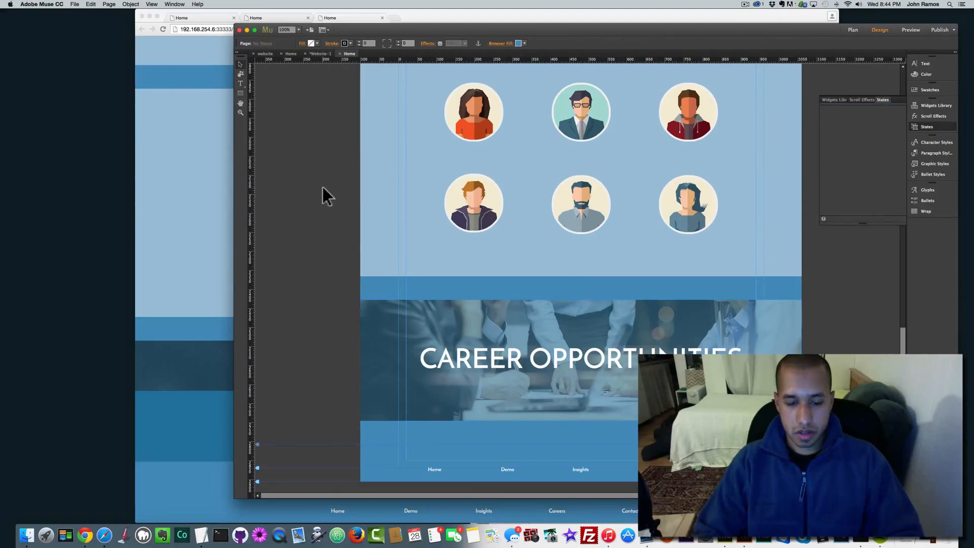
pyautogui.press('shift+super+e')
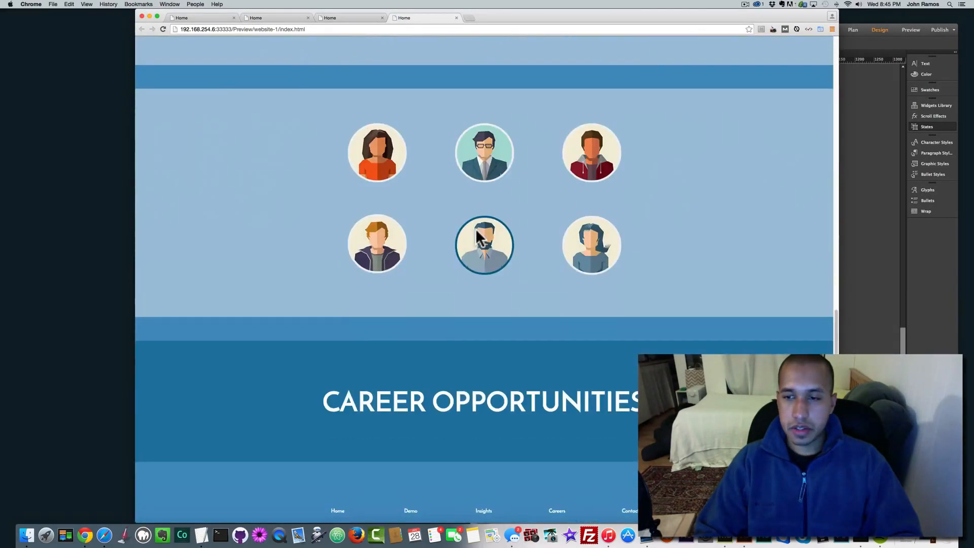
# Step: Scroll the Chrome preview up toward the hero form, then switch back to Muse
pyautogui.scroll(15, 477, 228)
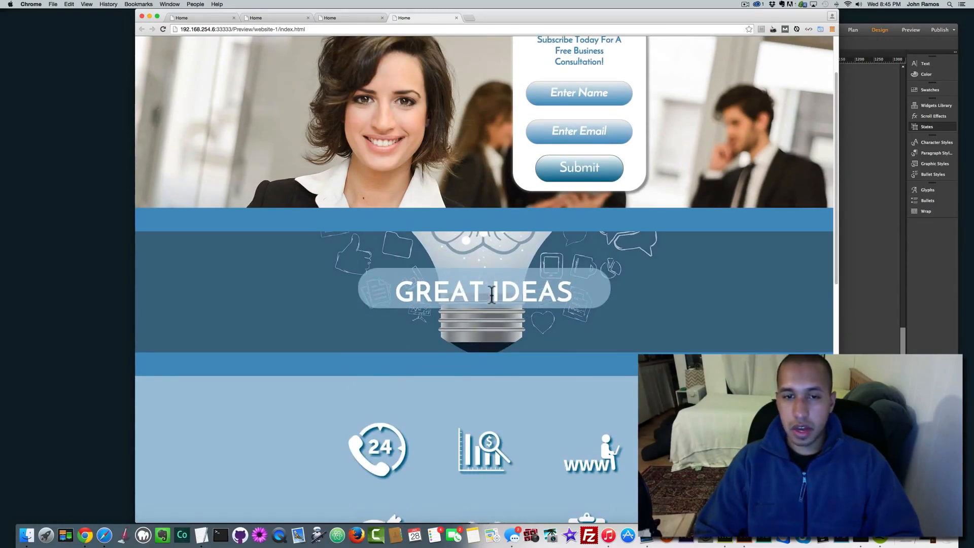
pyautogui.click(860, 279)
pyautogui.scroll(10, 594, 233)
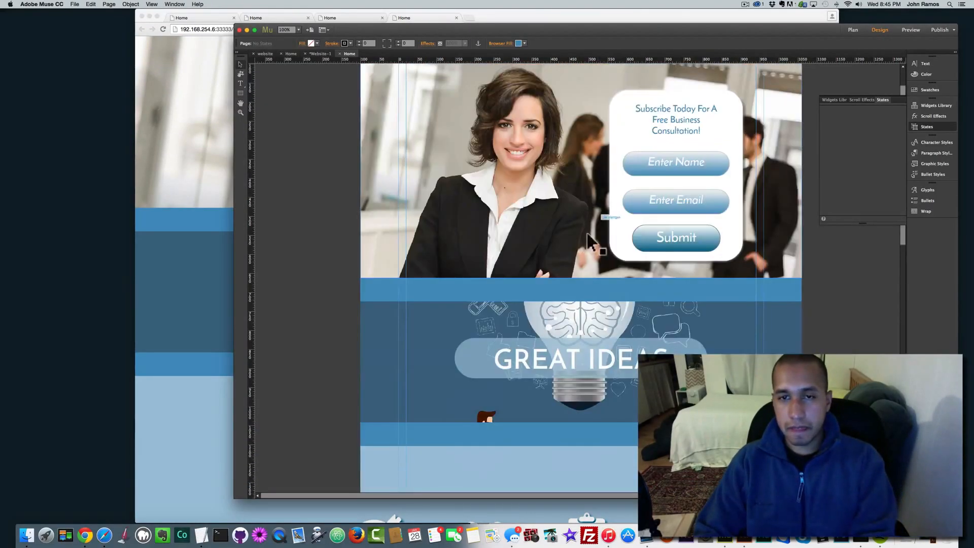
# Step: Set the CAREER OPPORTUNITIES background's final vertical scroll motion to 0
pyautogui.click(601, 351)
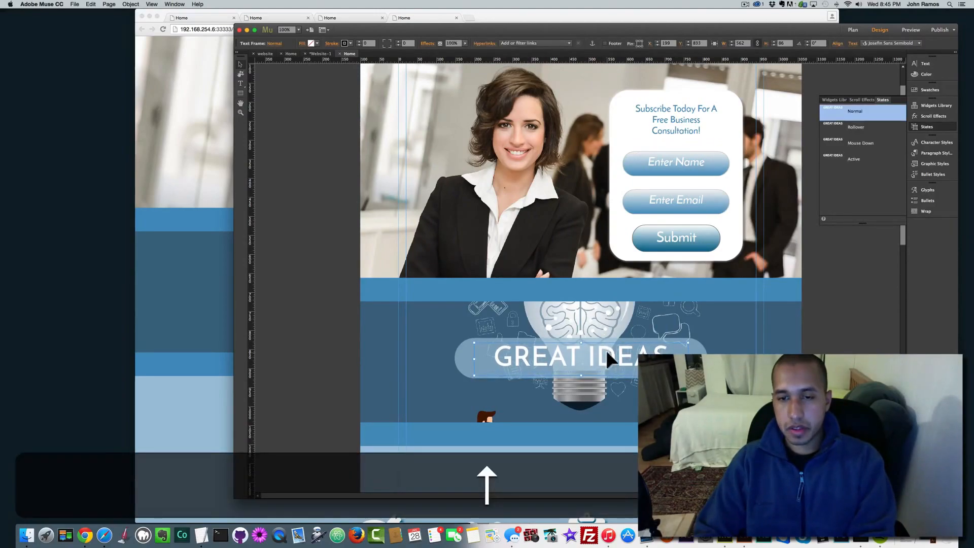
pyautogui.scroll(-10, 282, 213)
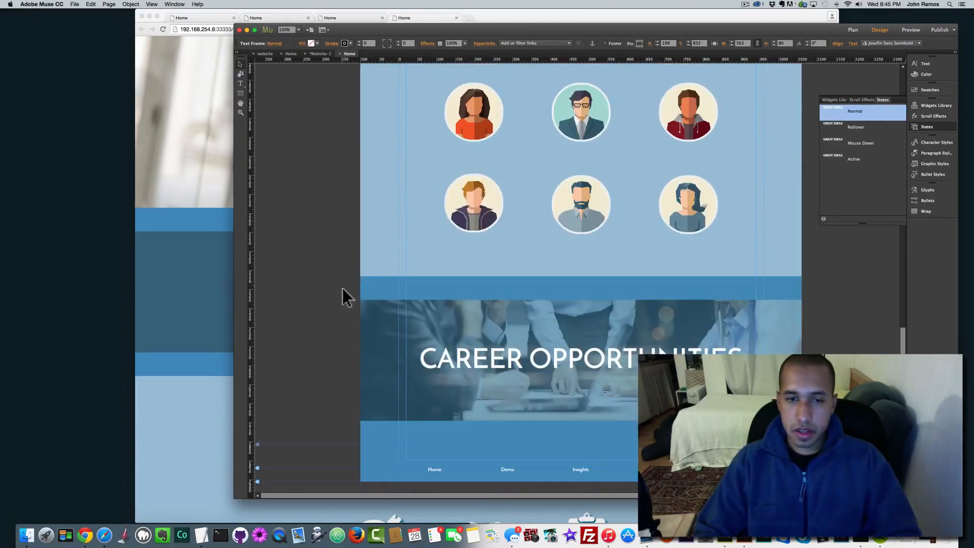
pyautogui.click(417, 322)
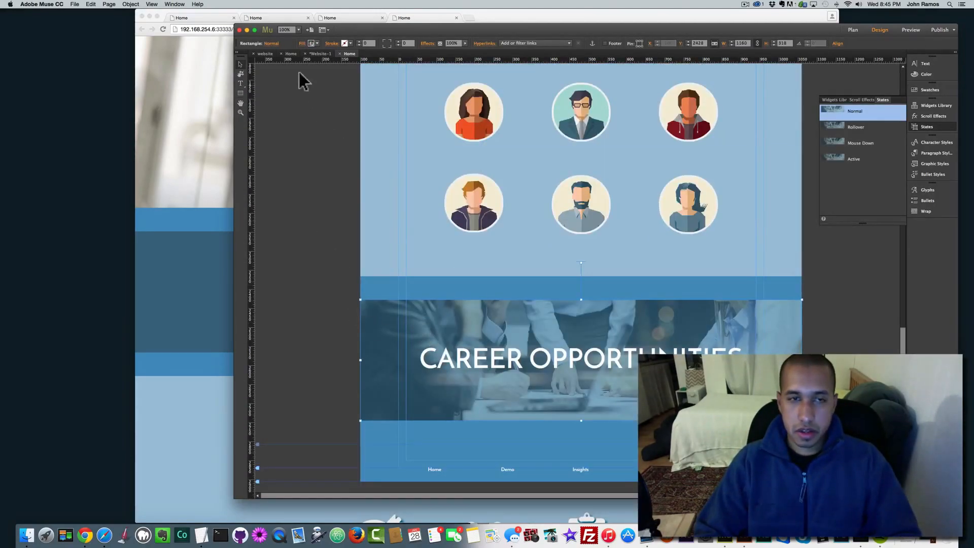
pyautogui.click(302, 45)
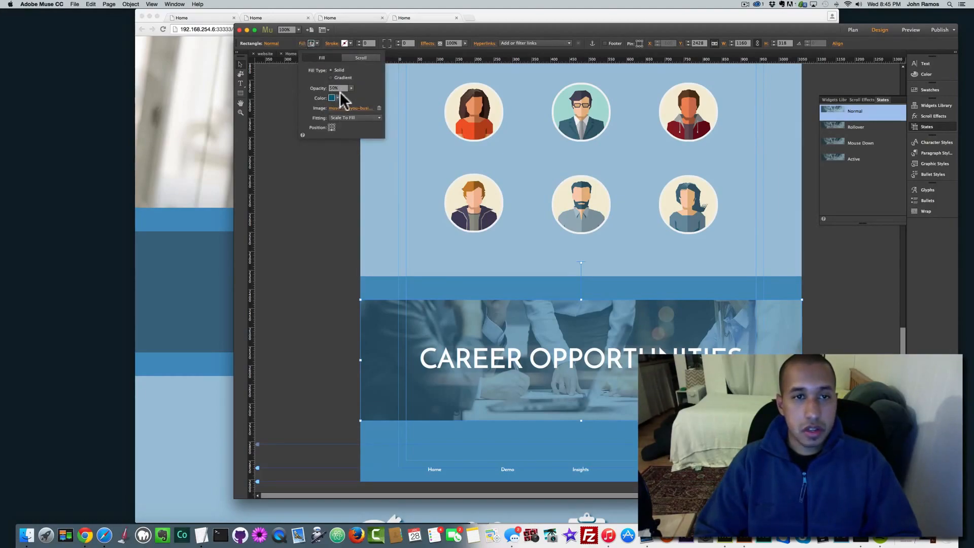
pyautogui.click(358, 58)
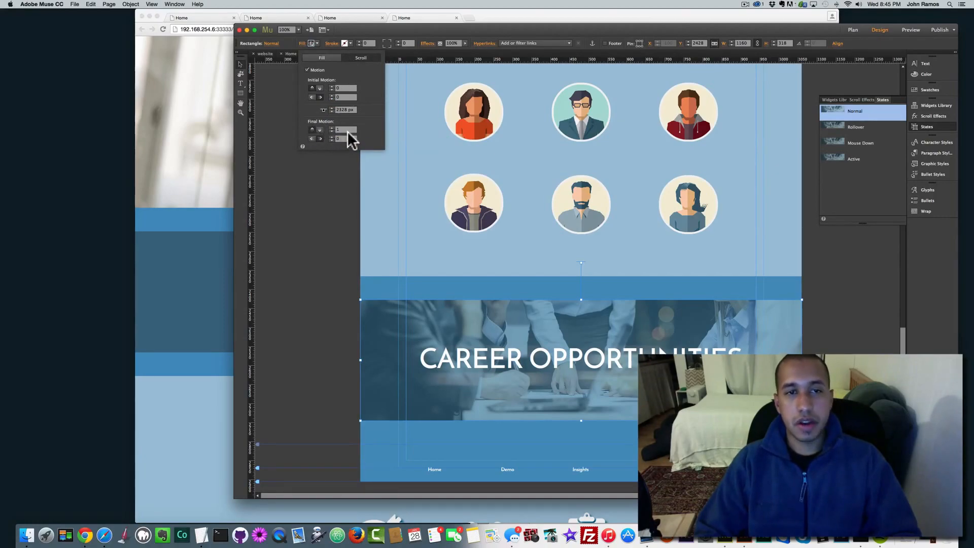
pyautogui.write('0')
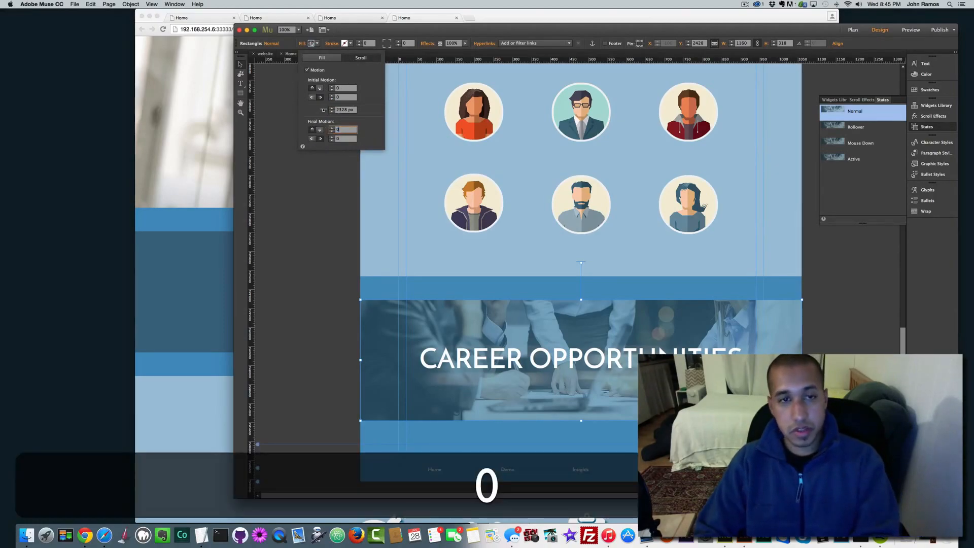
pyautogui.press('Return')
# Step: Recentre the background photo in its band and preview the page again
pyautogui.click(323, 57)
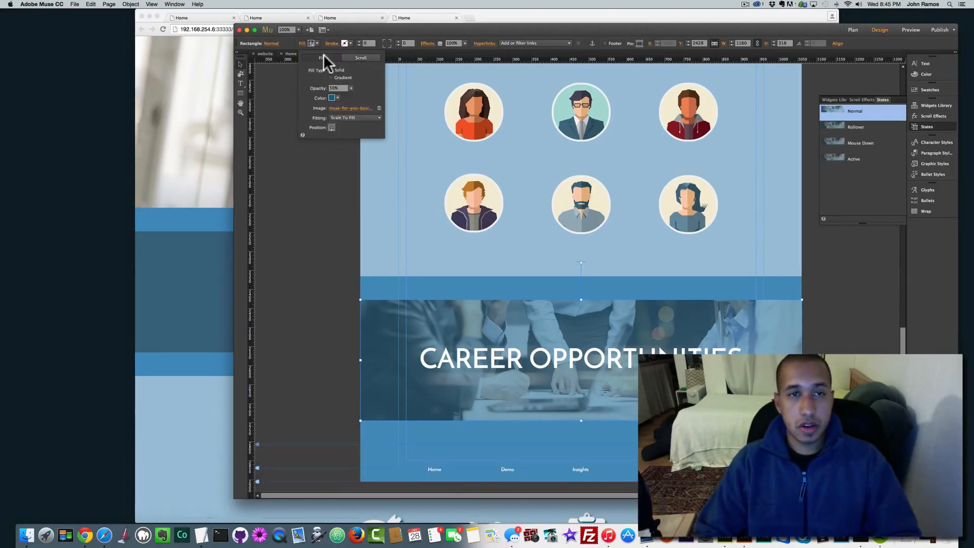
pyautogui.click(331, 124)
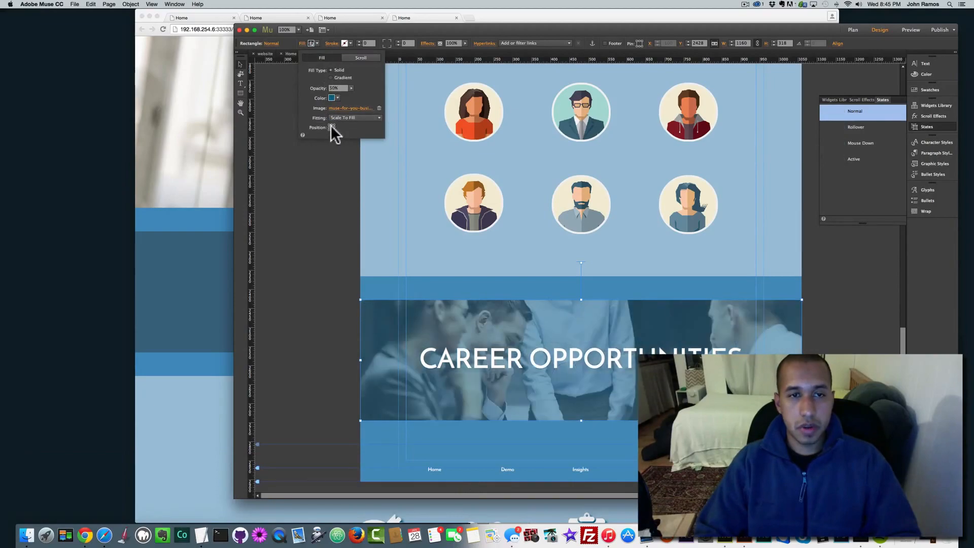
pyautogui.click(317, 175)
pyautogui.press('super+shift+e')
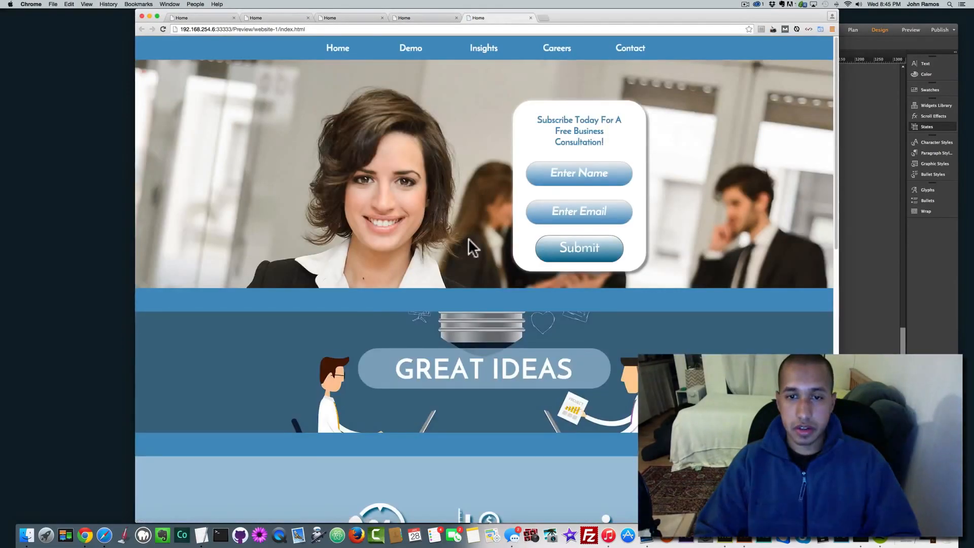
# Step: Test the footer Contact link and empty-form validation in the preview, then return to Muse
pyautogui.scroll(-2, 494, 303)
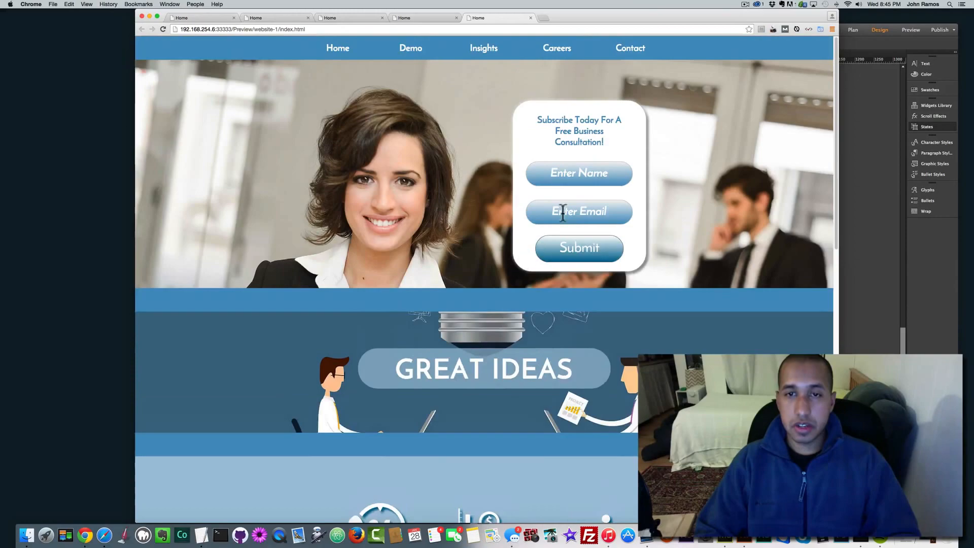
pyautogui.scroll(-8, 445, 237)
pyautogui.scroll(-1, 446, 237)
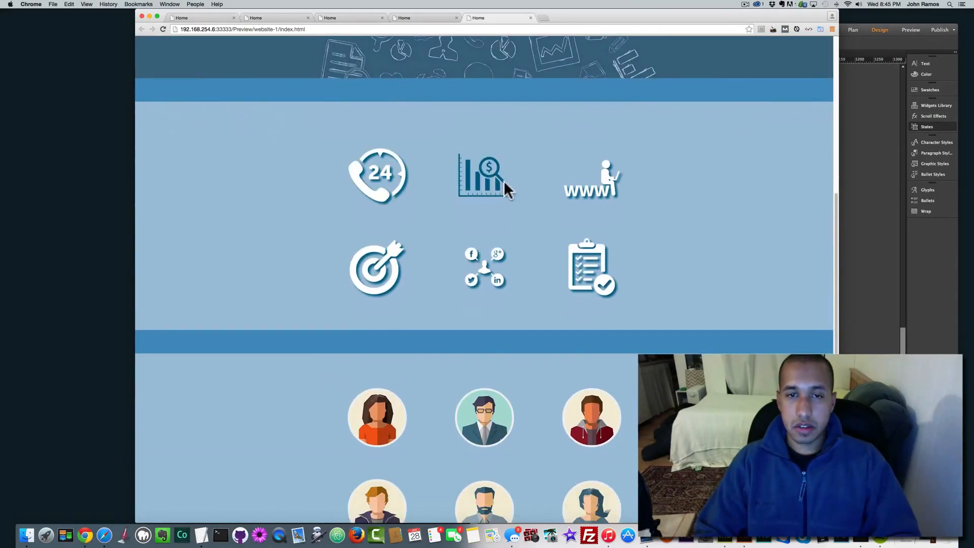
pyautogui.scroll(-5, 395, 274)
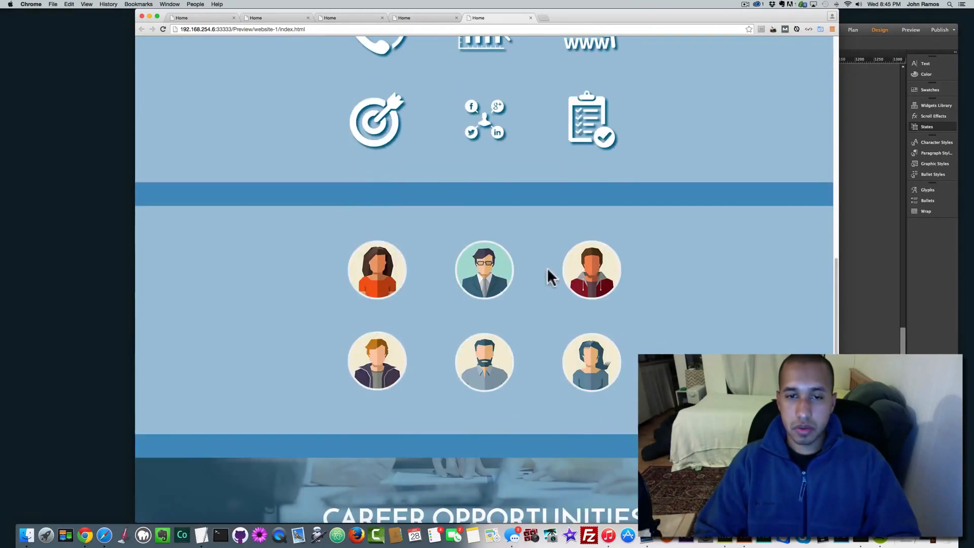
pyautogui.scroll(-4, 395, 352)
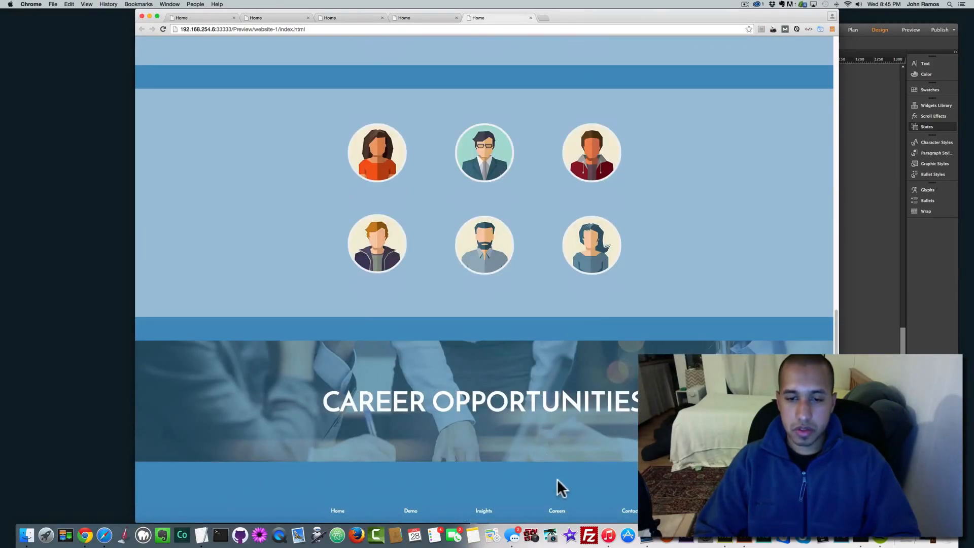
pyautogui.click(630, 511)
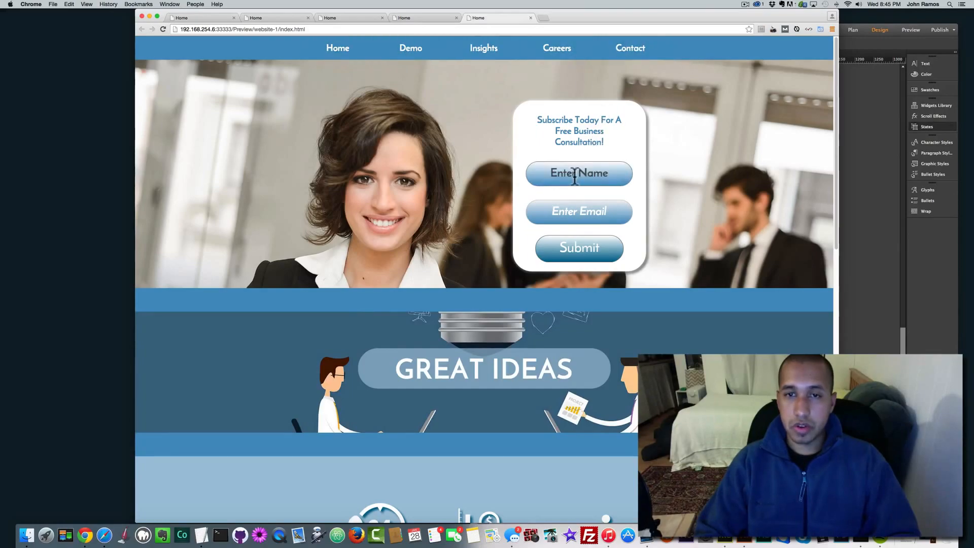
pyautogui.click(575, 248)
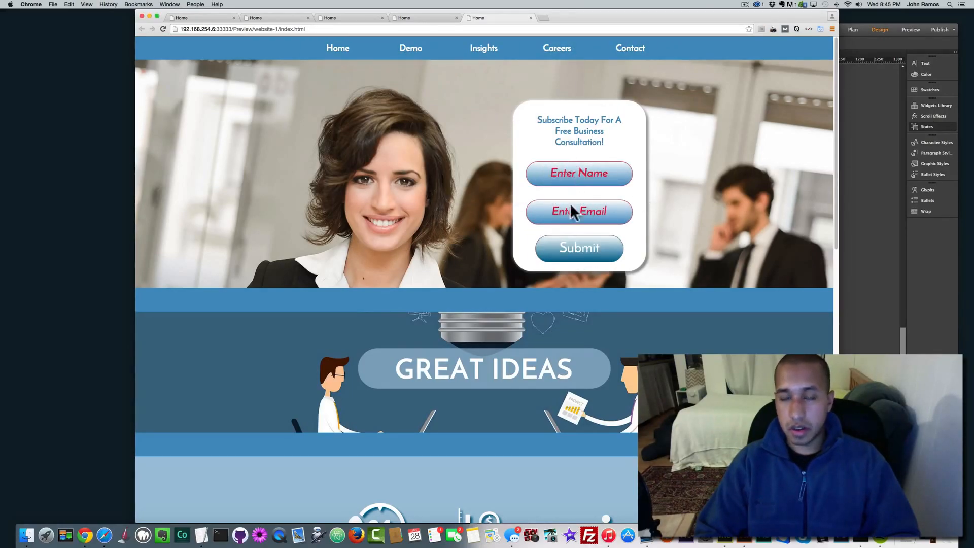
pyautogui.click(842, 247)
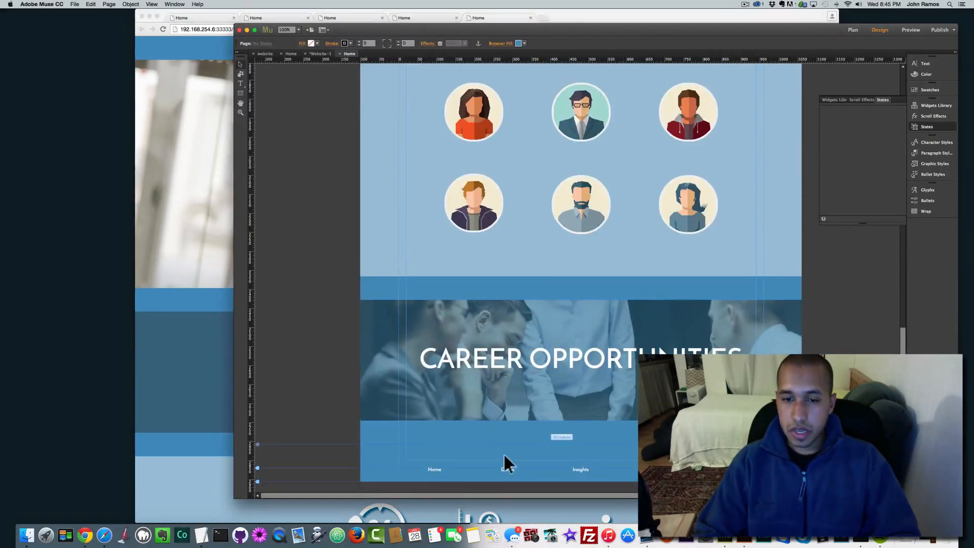
# Step: Delete the footer Home link's Rollover, Mouse Down and Active states, then preview in the browser
pyautogui.click(449, 475)
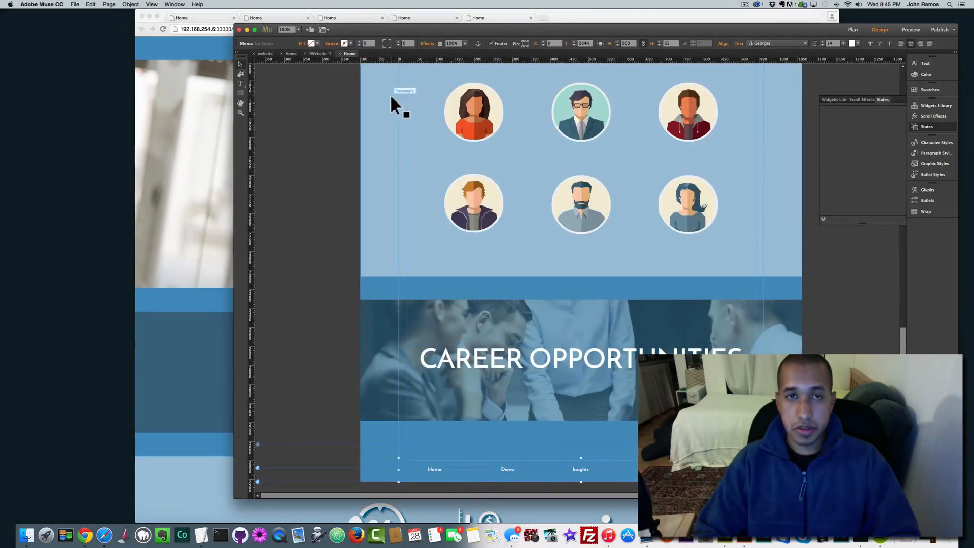
pyautogui.click(450, 476)
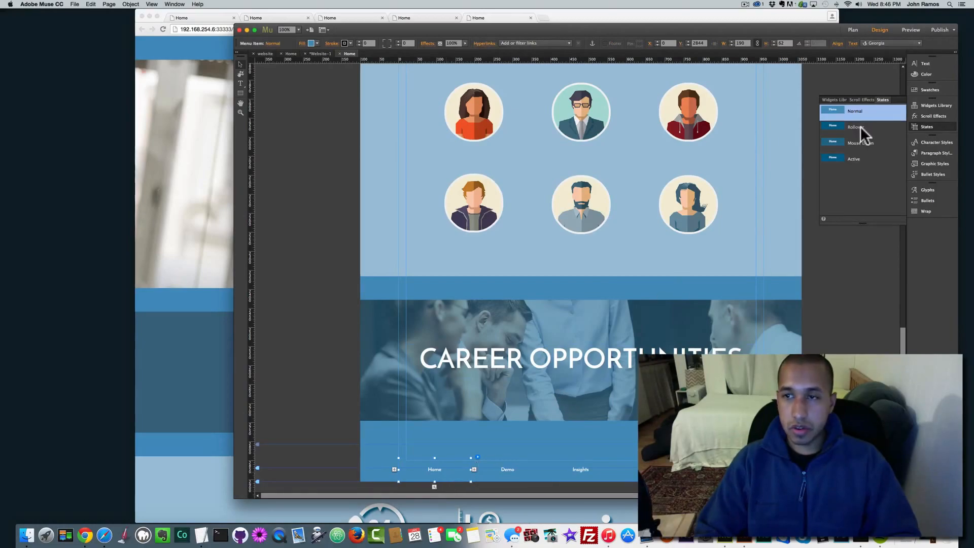
pyautogui.click(850, 129)
pyautogui.click(897, 218)
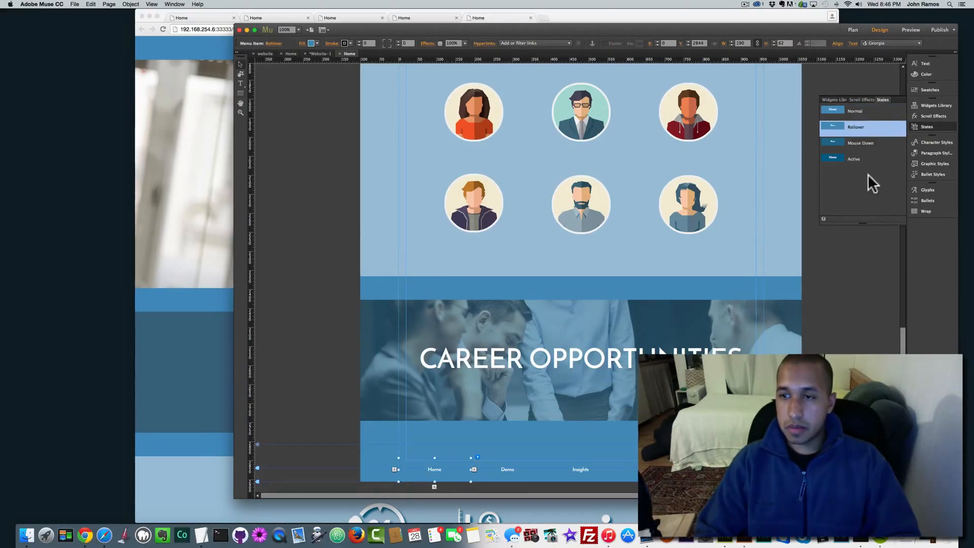
pyautogui.click(861, 144)
pyautogui.click(897, 218)
pyautogui.click(852, 157)
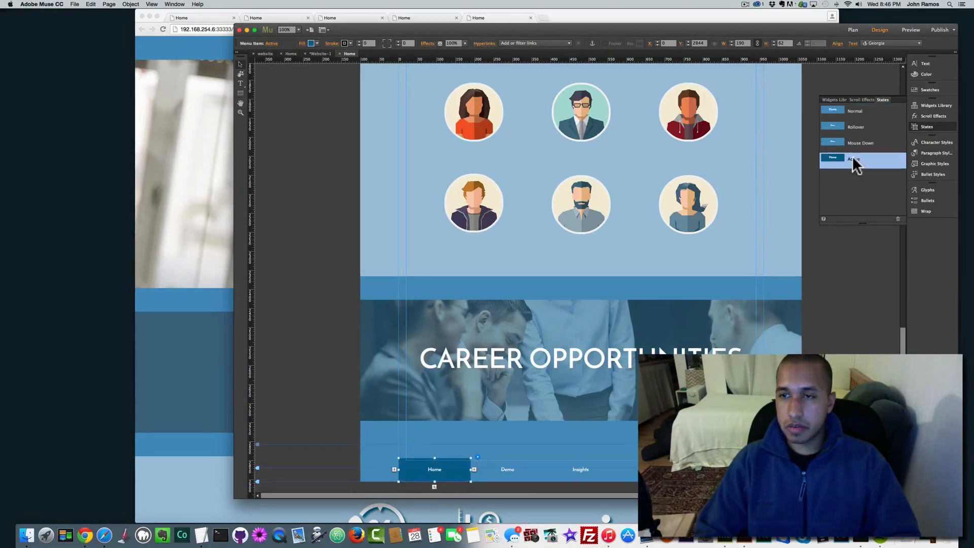
pyautogui.click(898, 217)
pyautogui.click(830, 312)
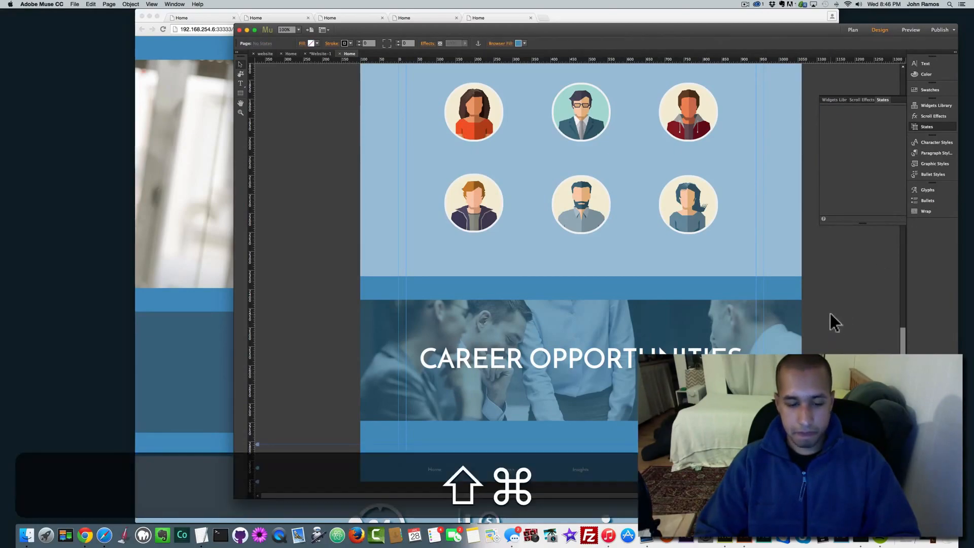
pyautogui.press('shift+super+e')
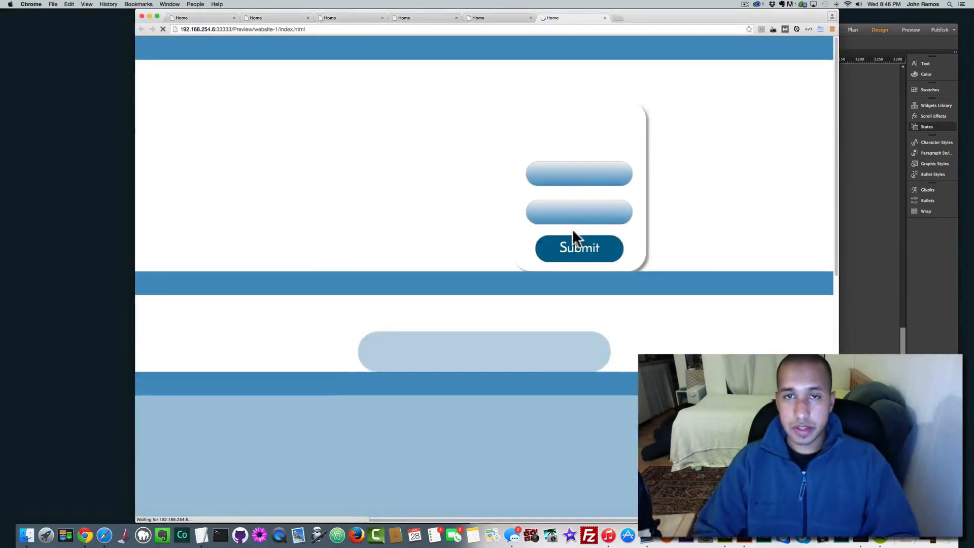
# Step: Scroll up and down the preview to check the hero form, banner, icons and team avatars
pyautogui.scroll(-5, 553, 282)
pyautogui.scroll(-8, 554, 282)
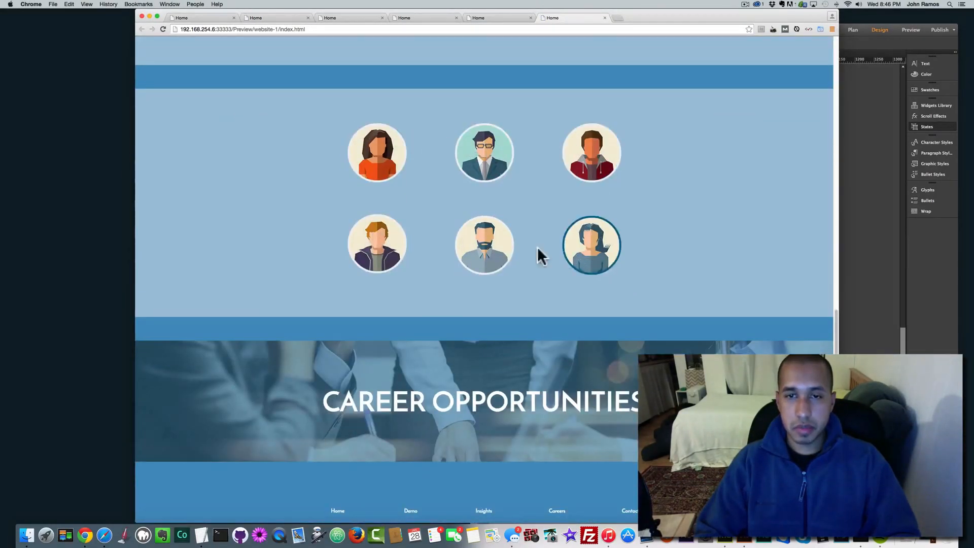
pyautogui.scroll(2, 383, 239)
pyautogui.scroll(10, 381, 233)
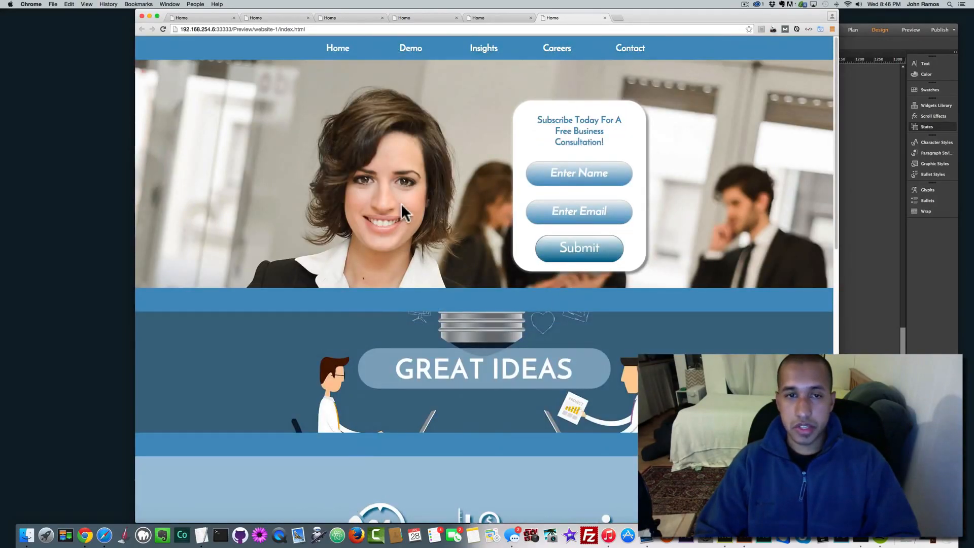
pyautogui.scroll(-10, 401, 206)
pyautogui.scroll(8, 403, 204)
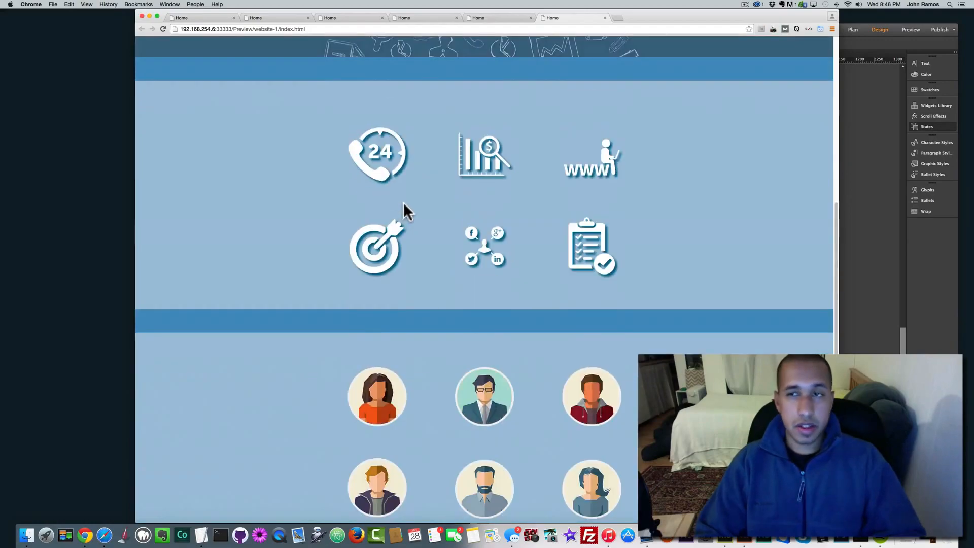
pyautogui.scroll(-6, 404, 202)
pyautogui.scroll(8, 404, 202)
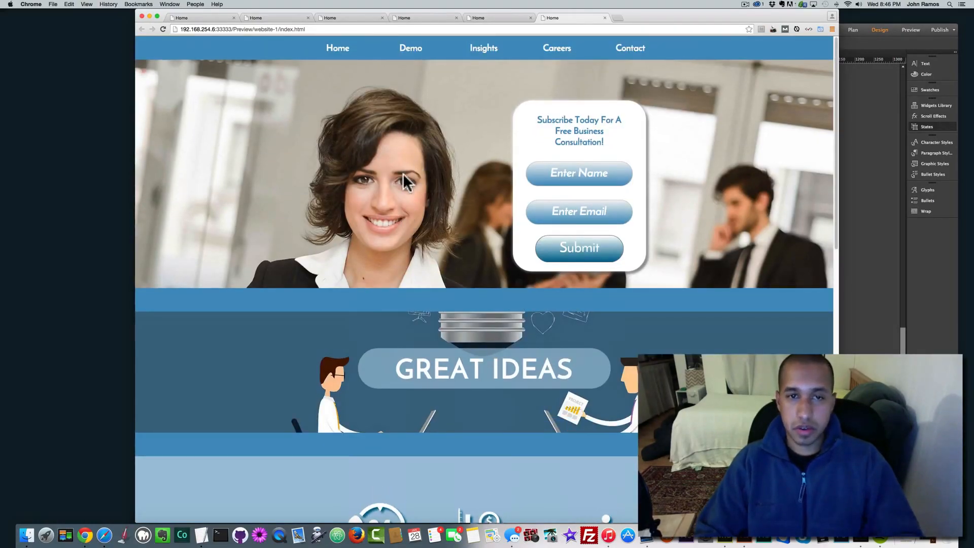
pyautogui.scroll(-10, 403, 172)
pyautogui.scroll(10, 402, 172)
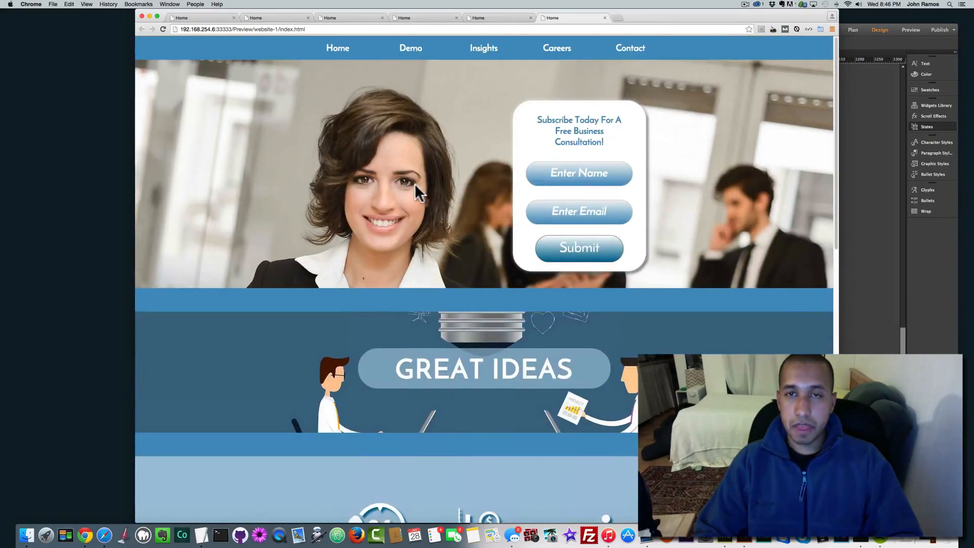
# Step: Bring Muse to the front and open the Home page from Plan view
pyautogui.click(862, 40)
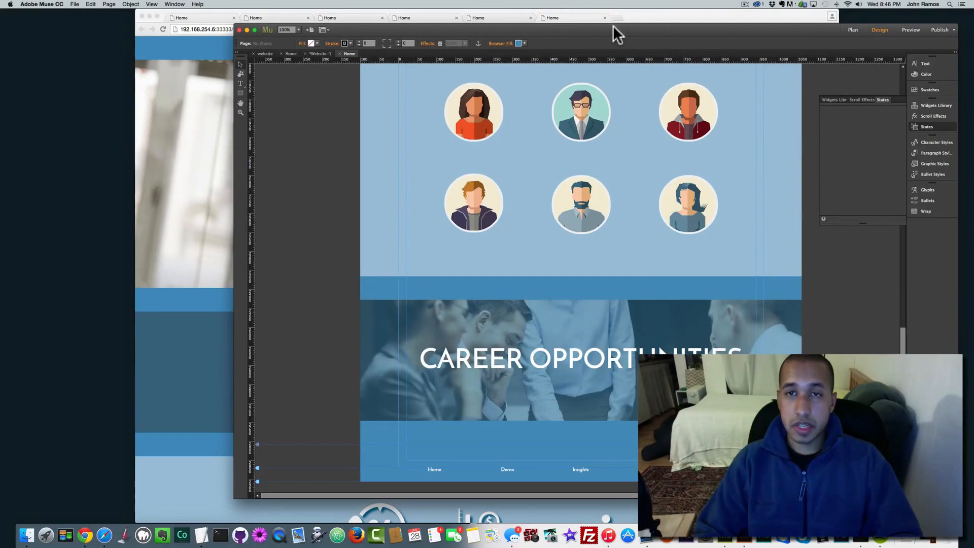
pyautogui.moveTo(570, 29); pyautogui.dragTo(551, 22)
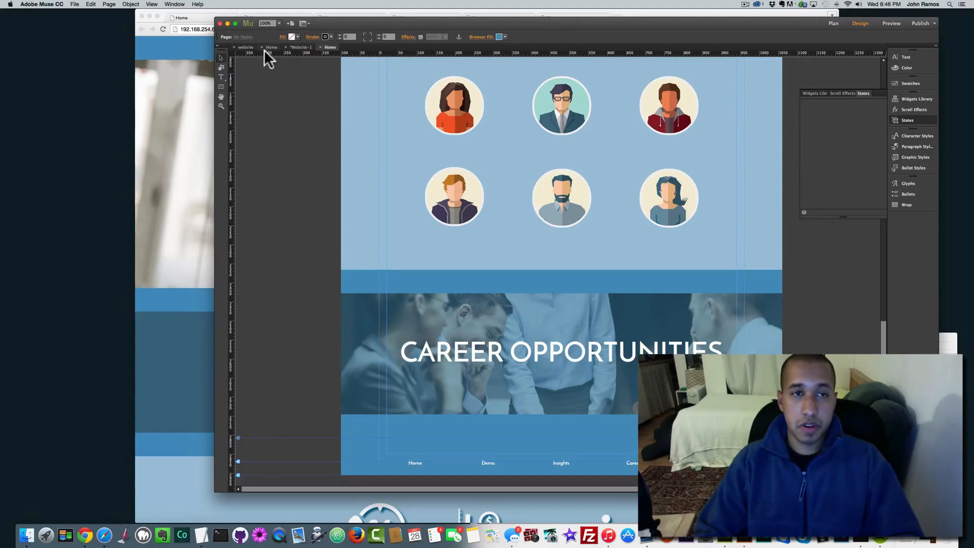
pyautogui.click(245, 47)
pyautogui.doubleClick(274, 83)
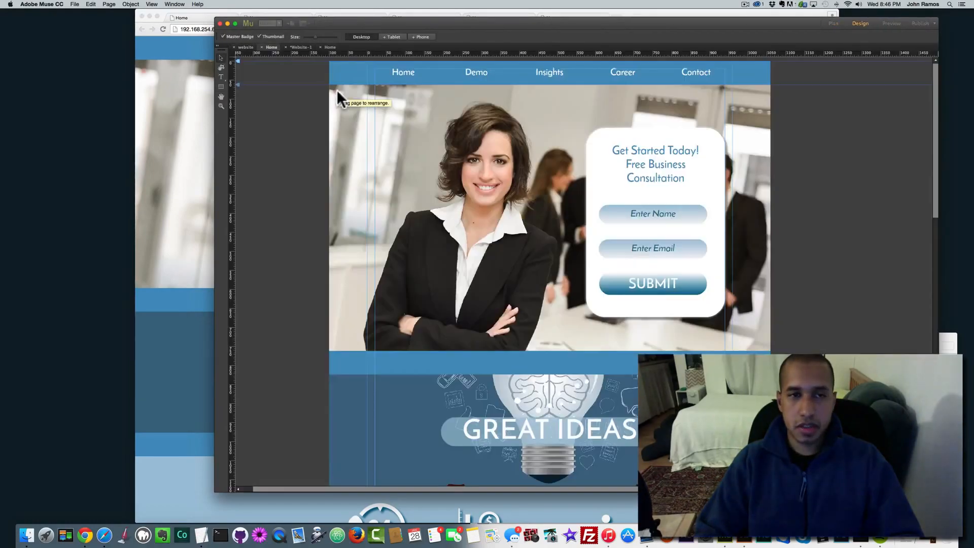
# Step: Scroll through the Home design from the hero form to the GREAT IDEAS banner, then deselect the rectangle
pyautogui.scroll(-10, 554, 251)
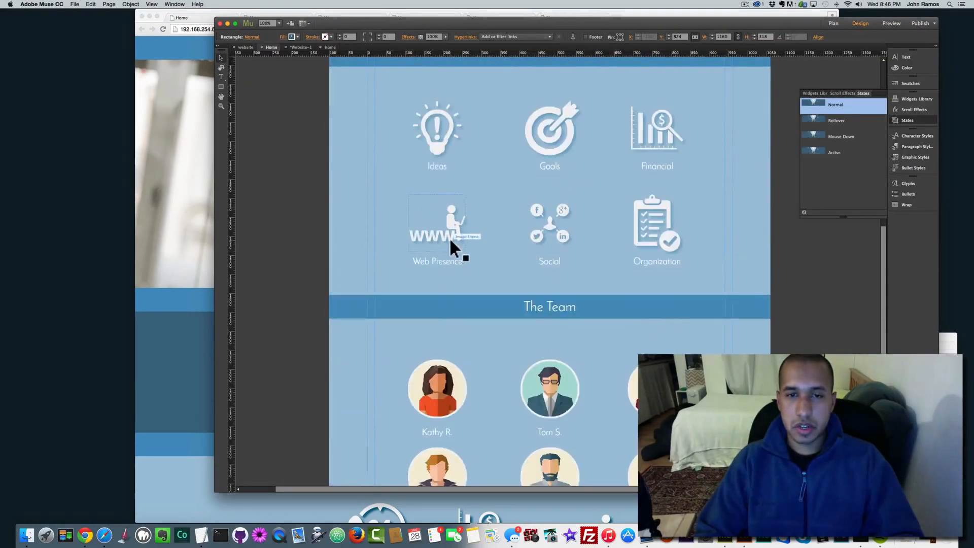
pyautogui.scroll(-5, 451, 242)
pyautogui.scroll(-3, 488, 299)
pyautogui.scroll(15, 488, 299)
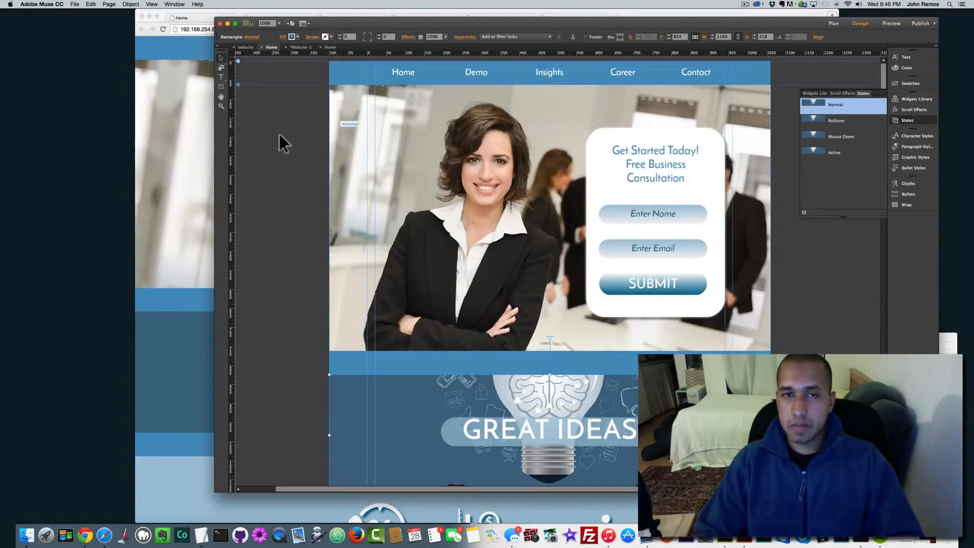
pyautogui.scroll(-8, 352, 200)
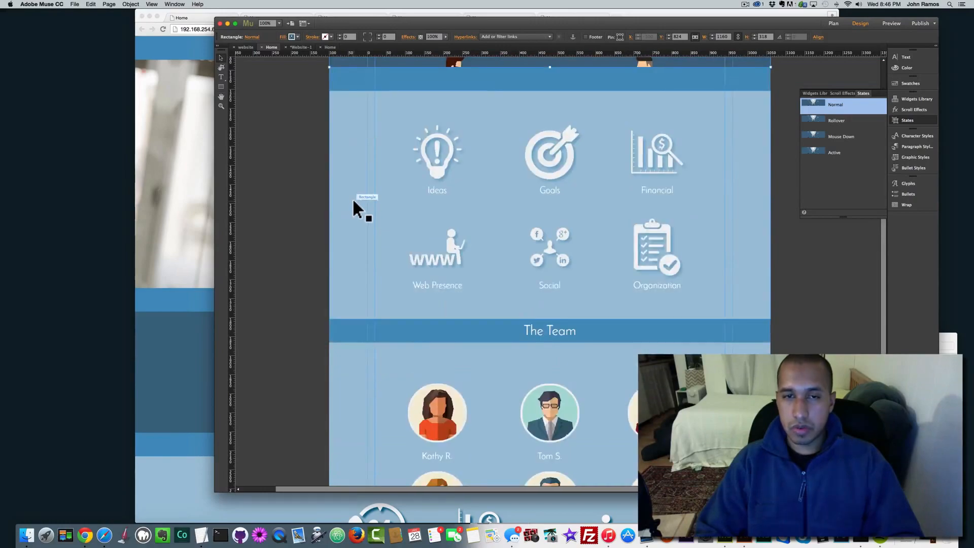
pyautogui.scroll(-5, 352, 198)
pyautogui.scroll(10, 352, 196)
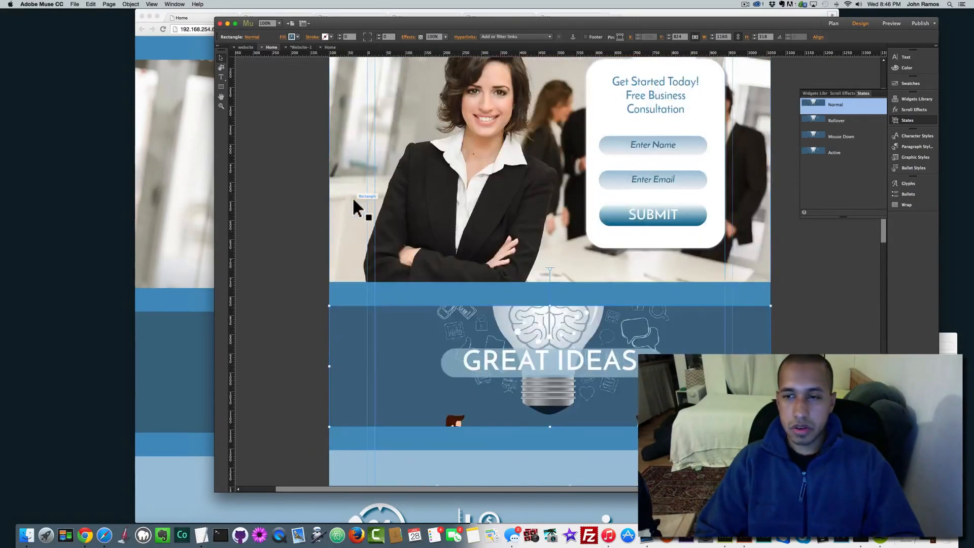
pyautogui.scroll(3, 353, 199)
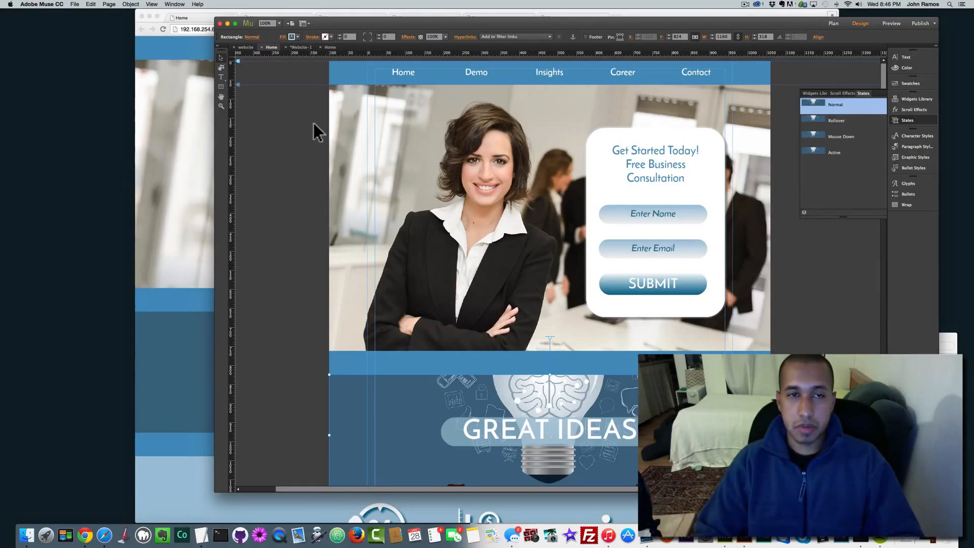
pyautogui.scroll(-10, 313, 127)
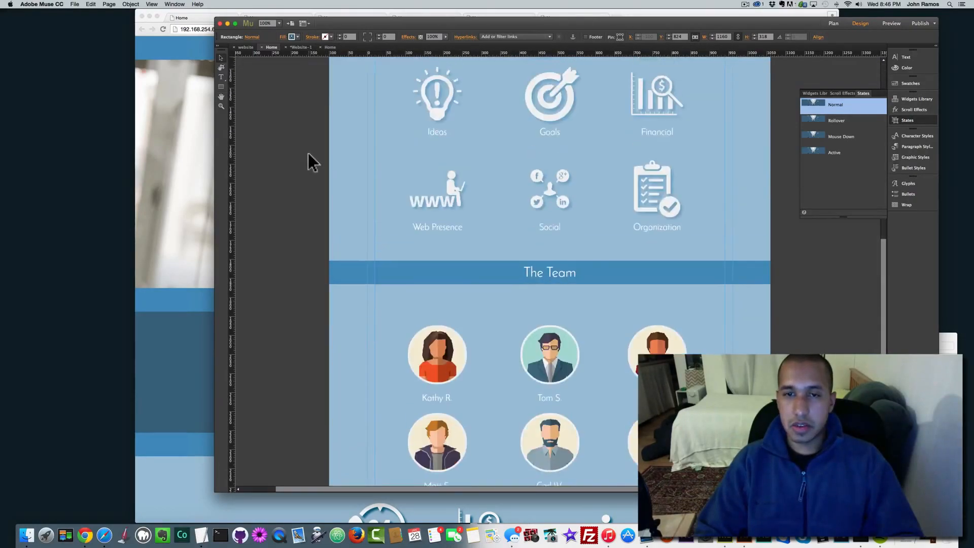
pyautogui.scroll(10, 309, 153)
pyautogui.scroll(-7, 460, 223)
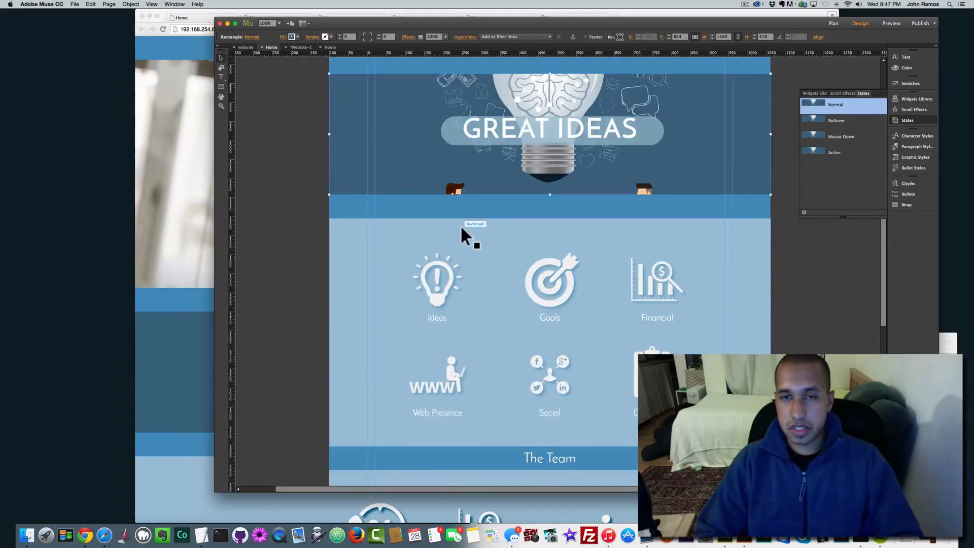
pyautogui.scroll(-10, 461, 225)
pyautogui.scroll(-3, 462, 257)
pyautogui.scroll(15, 461, 256)
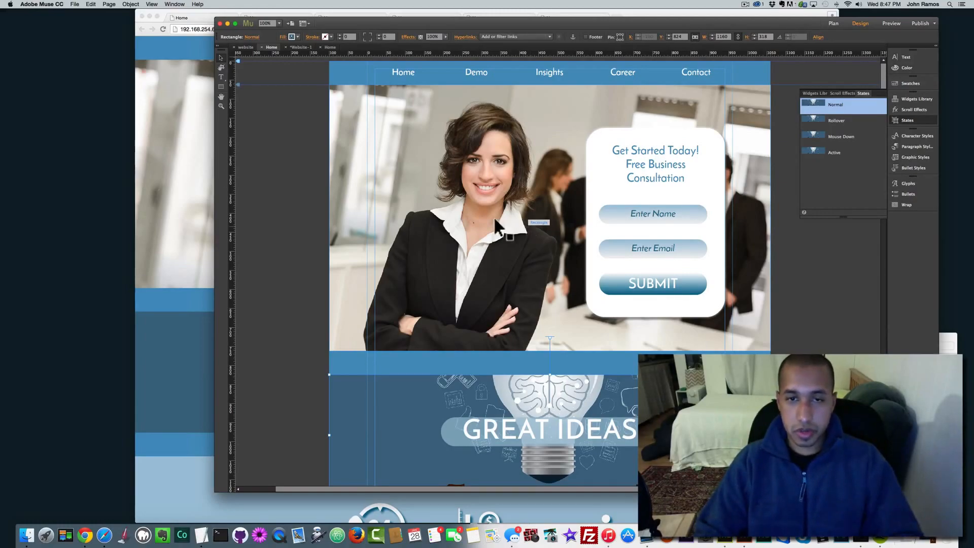
pyautogui.click(299, 181)
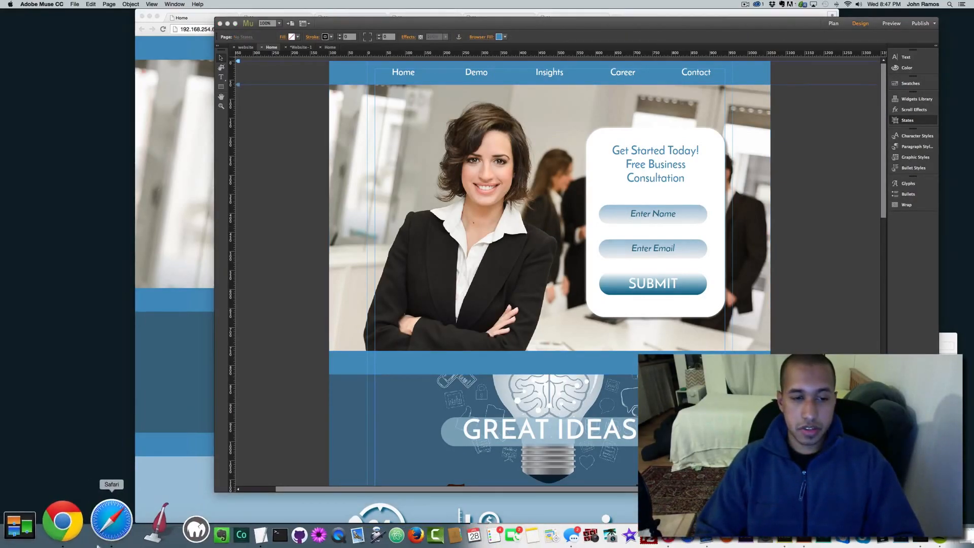
# Step: Launch Safari and load dollarphotoclub.com
pyautogui.click(103, 530)
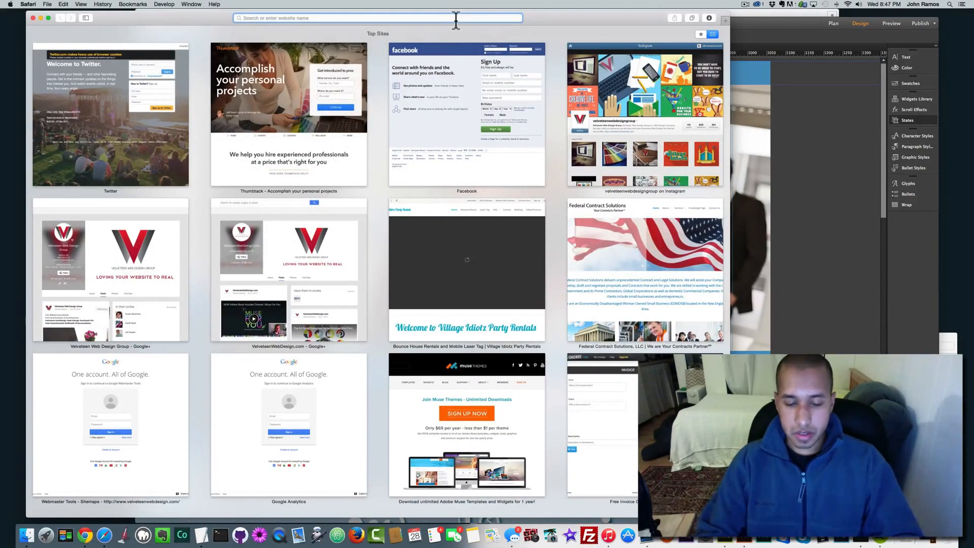
pyautogui.write('doo')
pyautogui.press('BackSpace')
pyautogui.write('llarphotoclub.com')
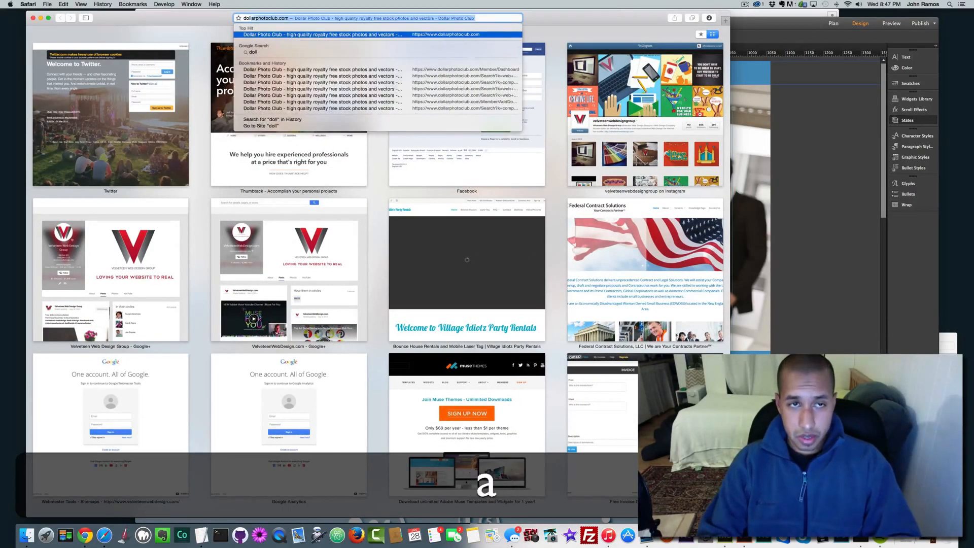
pyautogui.press('Return')
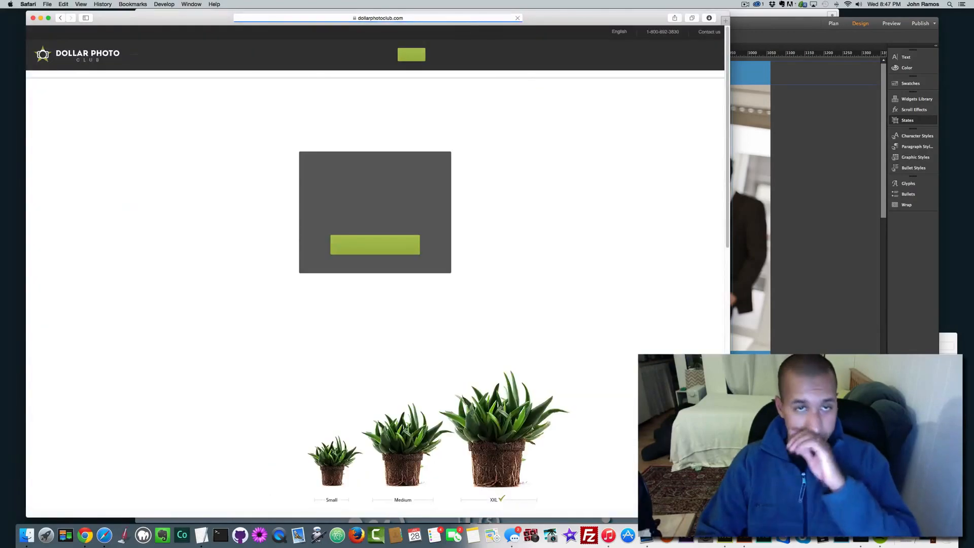
# Step: Go to the Adobe Color CC site at color.adobe.com
pyautogui.click(434, 17)
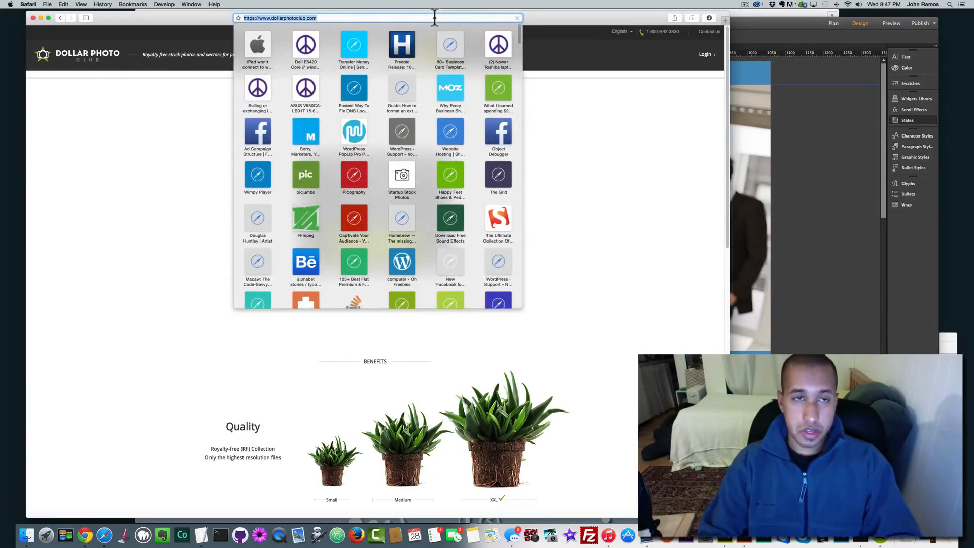
pyautogui.write('color.adobe')
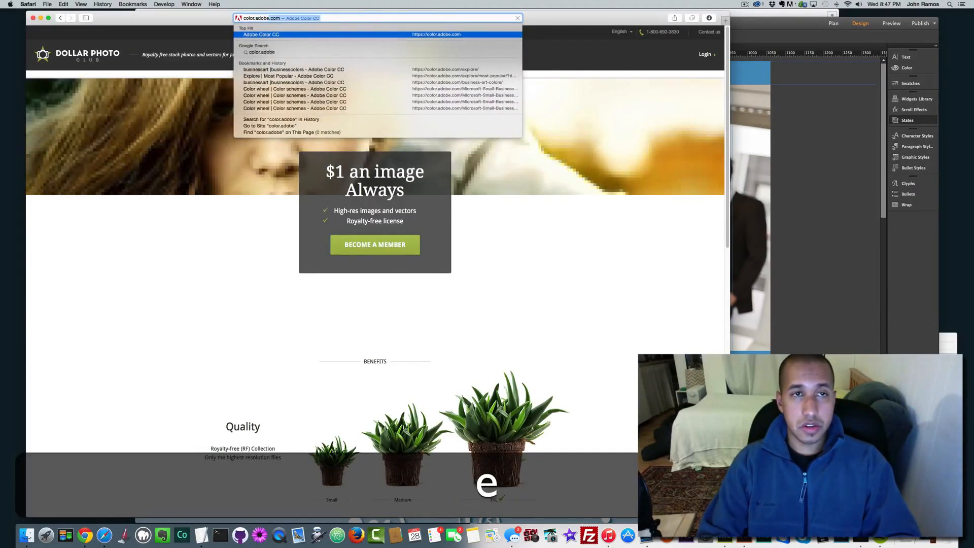
pyautogui.press('Return')
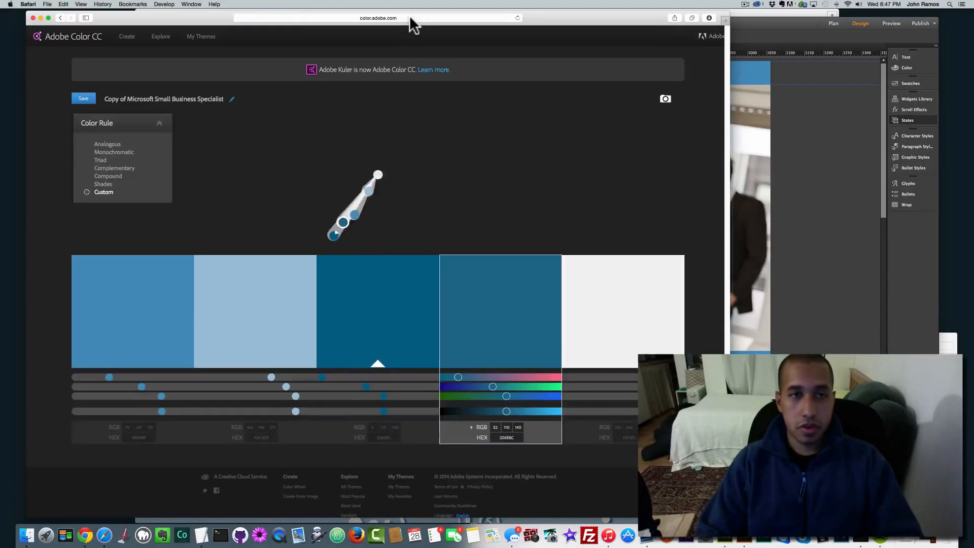
# Step: Replace the Adobe Color address with compressjpeg.com and load it
pyautogui.click(410, 18)
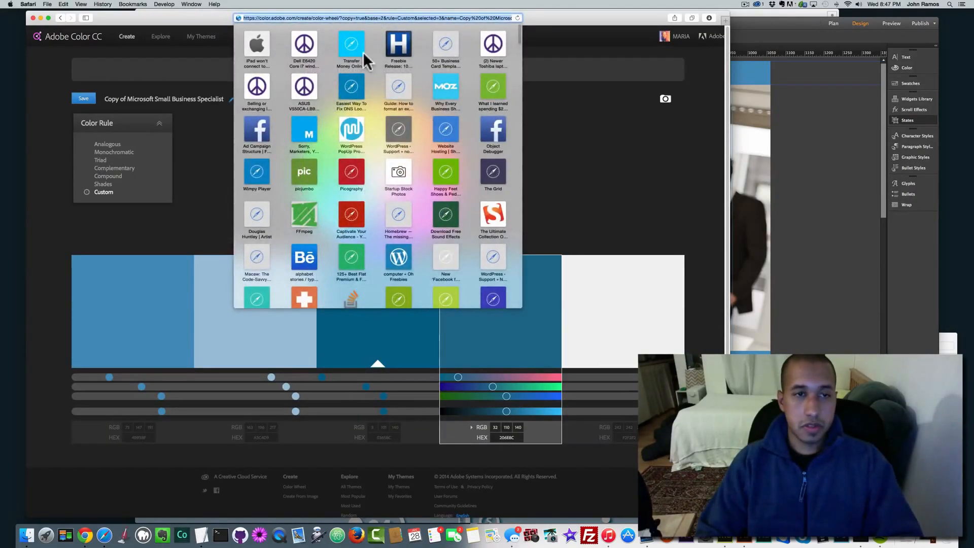
pyautogui.click(557, 14)
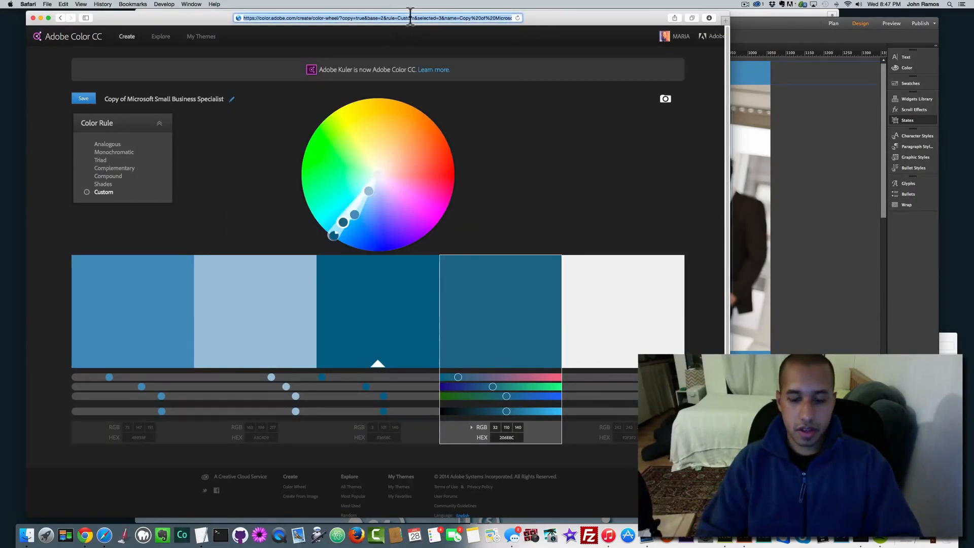
pyautogui.write('compressjpeg.com')
pyautogui.press('Return')
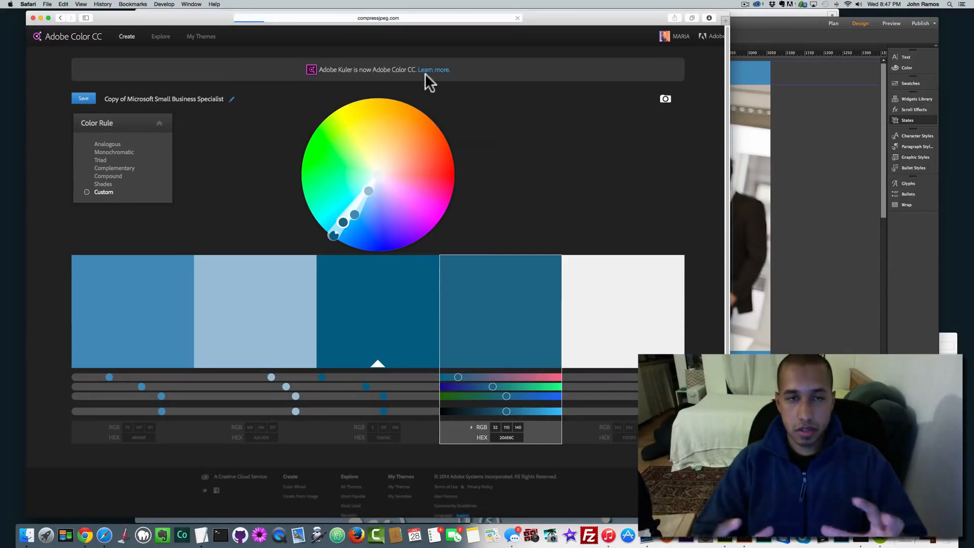
# Step: Open the first compressjpeg image in Preview, check its Adjust Size dimensions, then close it
pyautogui.click(23, 538)
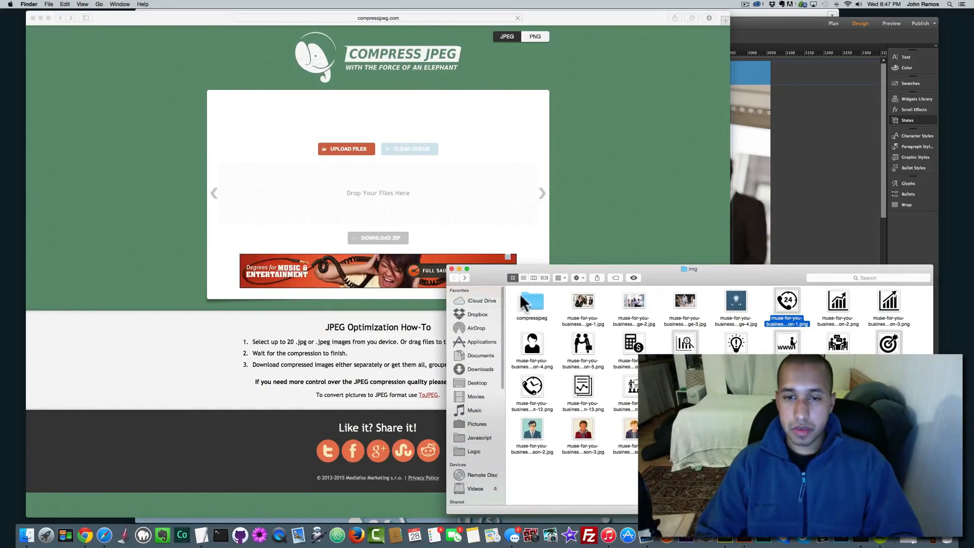
pyautogui.doubleClick(532, 301)
pyautogui.rightClick(537, 300)
pyautogui.moveTo(568, 313)
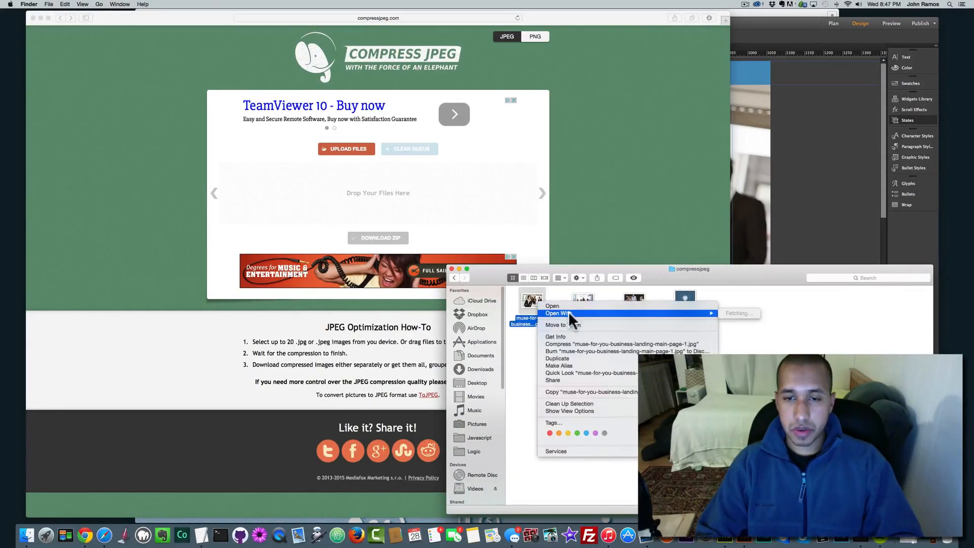
pyautogui.click(760, 312)
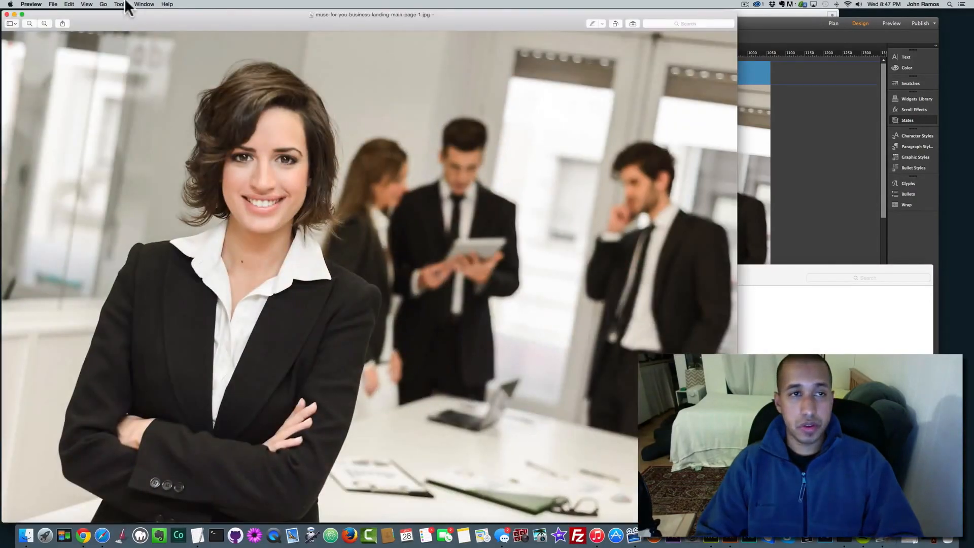
pyautogui.click(121, 5)
pyautogui.click(126, 38)
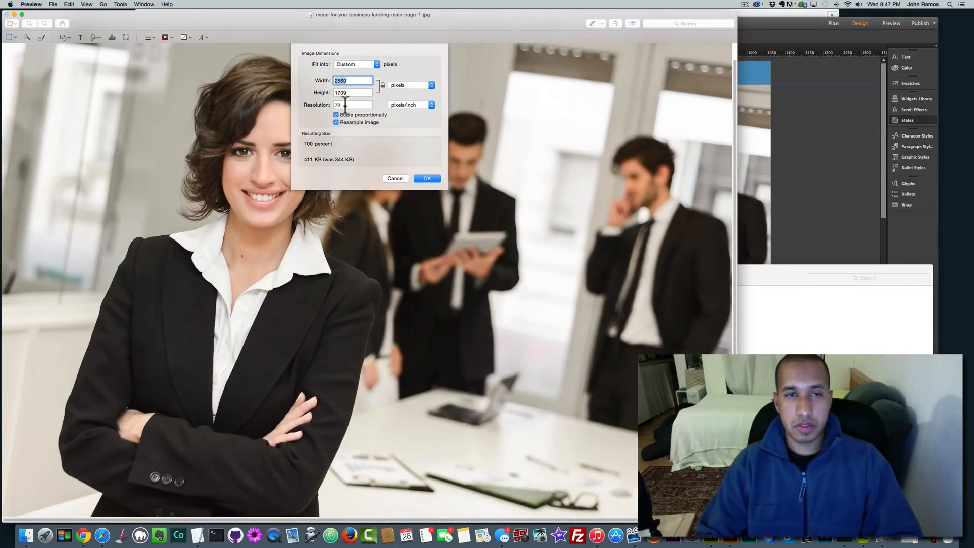
pyautogui.click(394, 177)
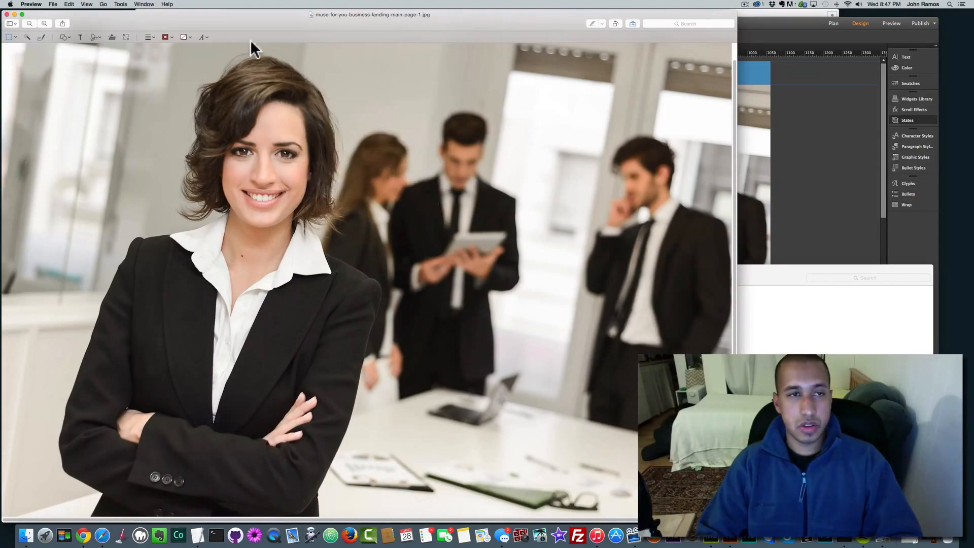
pyautogui.press('super+w')
# Step: Back in the img folder, select the first landing-page image in compressjpeg
pyautogui.click(659, 276)
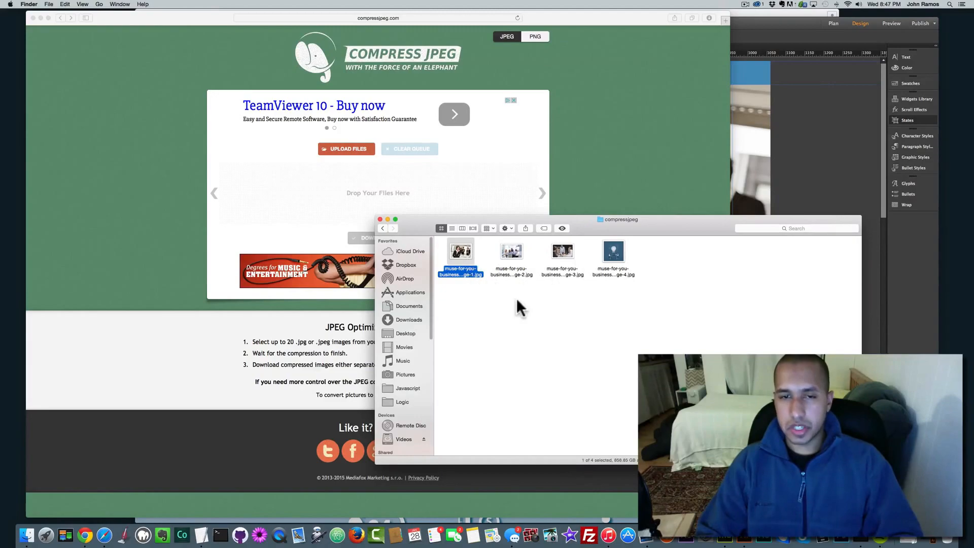
pyautogui.click(384, 229)
pyautogui.click(456, 253)
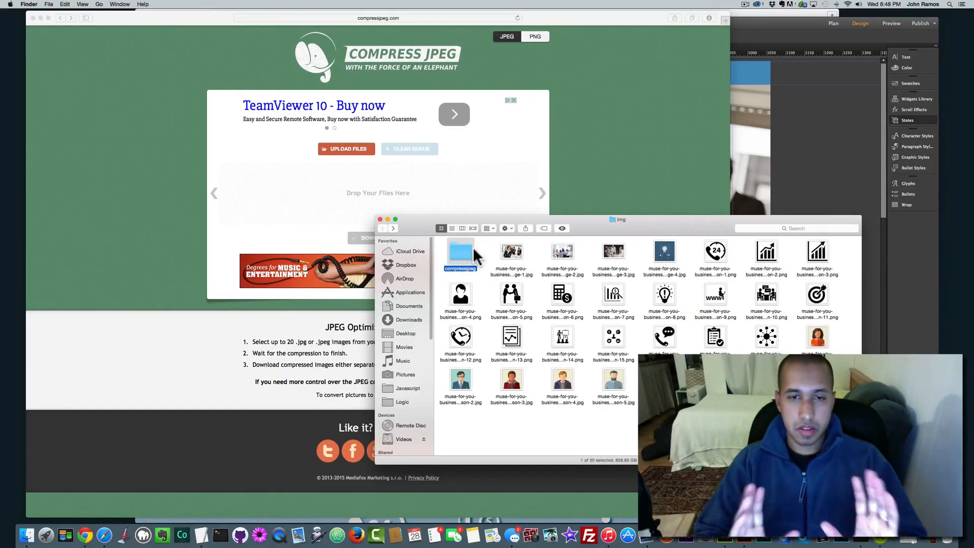
pyautogui.click(510, 252)
pyautogui.rightClick(508, 253)
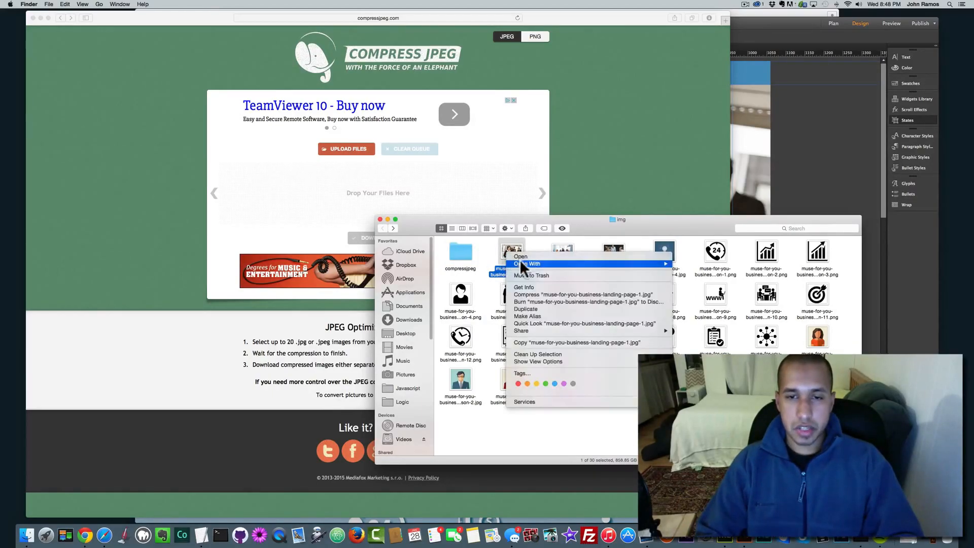
pyautogui.click(602, 221)
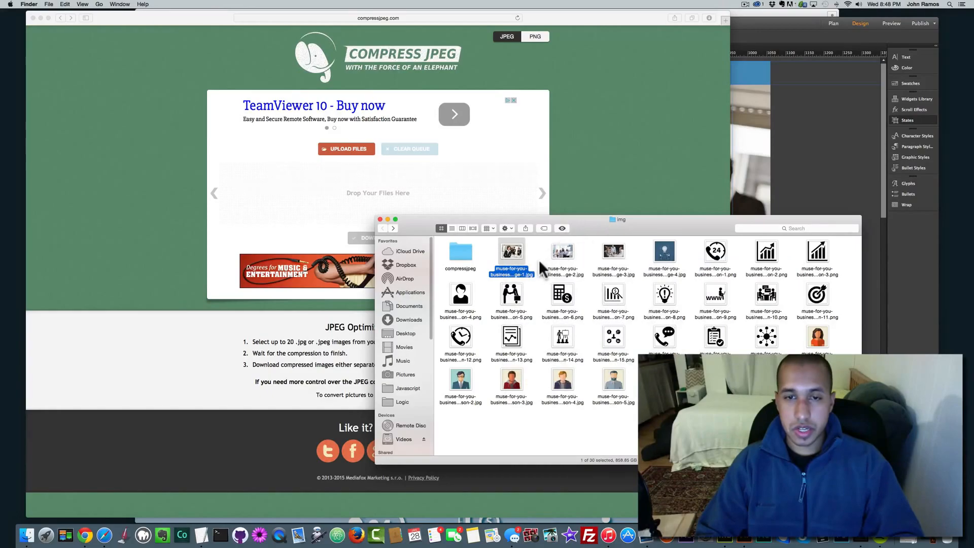
# Step: Close the Safari and img folder windows and minimize Muse
pyautogui.click(176, 18)
pyautogui.click(32, 18)
pyautogui.moveTo(415, 217); pyautogui.dragTo(377, 184)
pyautogui.click(336, 181)
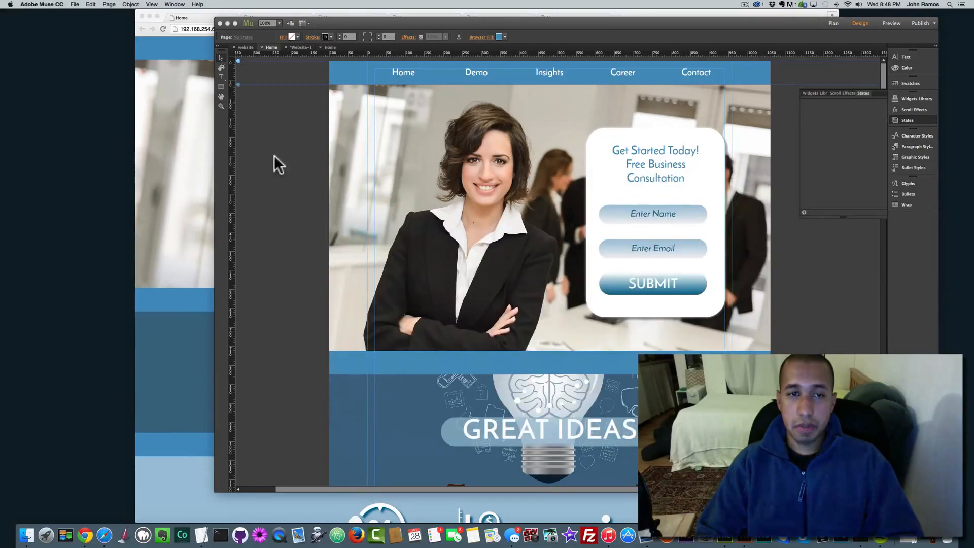
pyautogui.click(227, 23)
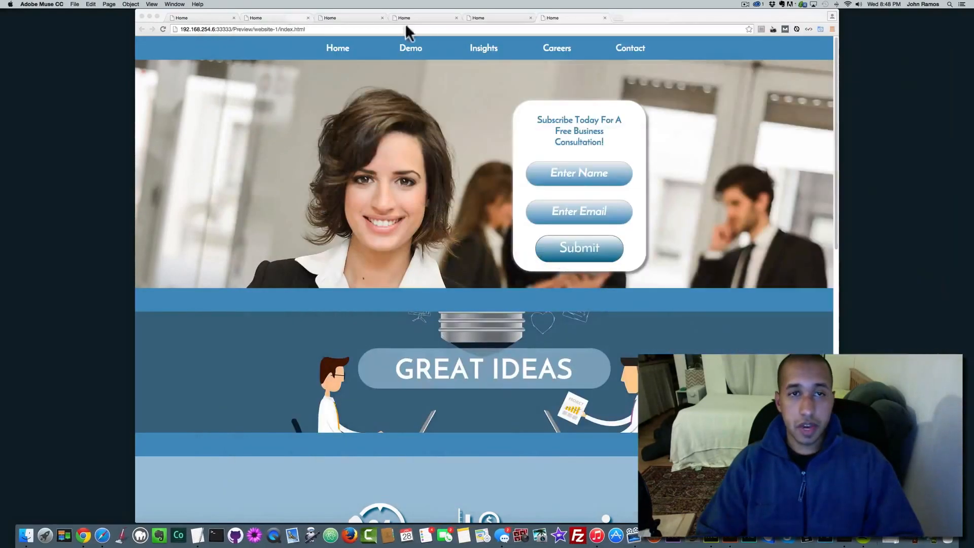
# Step: Close the extra Home preview tabs and the Chrome browser window
pyautogui.click(605, 17)
pyautogui.click(530, 18)
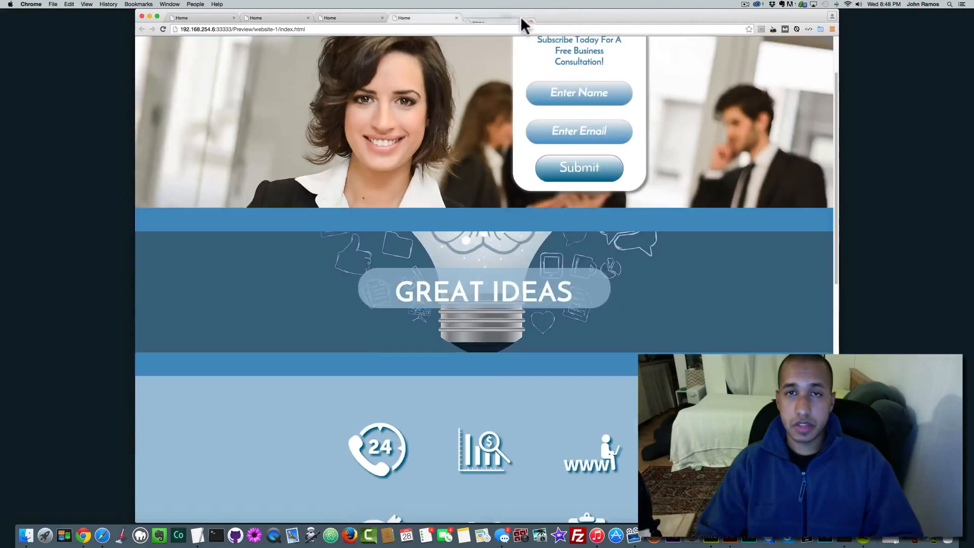
pyautogui.click(455, 18)
pyautogui.click(382, 18)
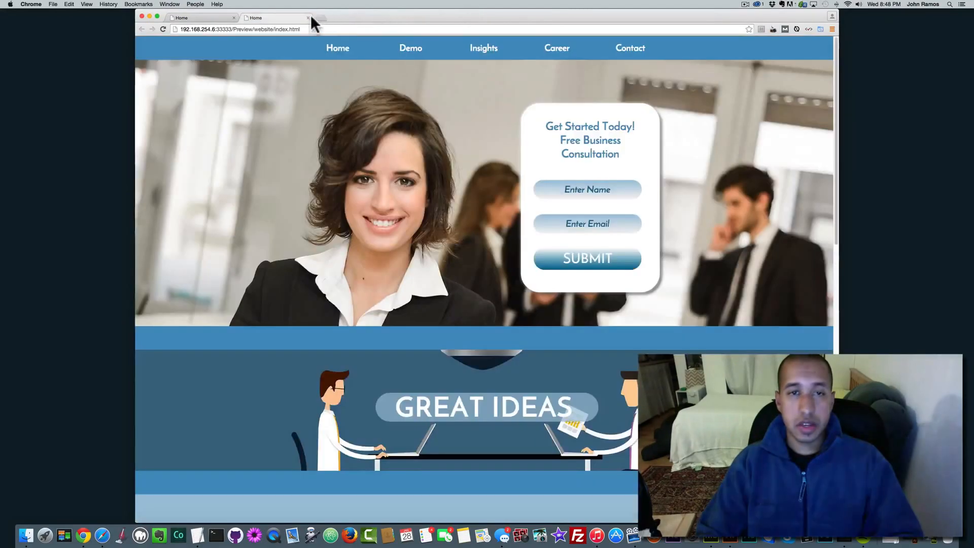
pyautogui.click(234, 18)
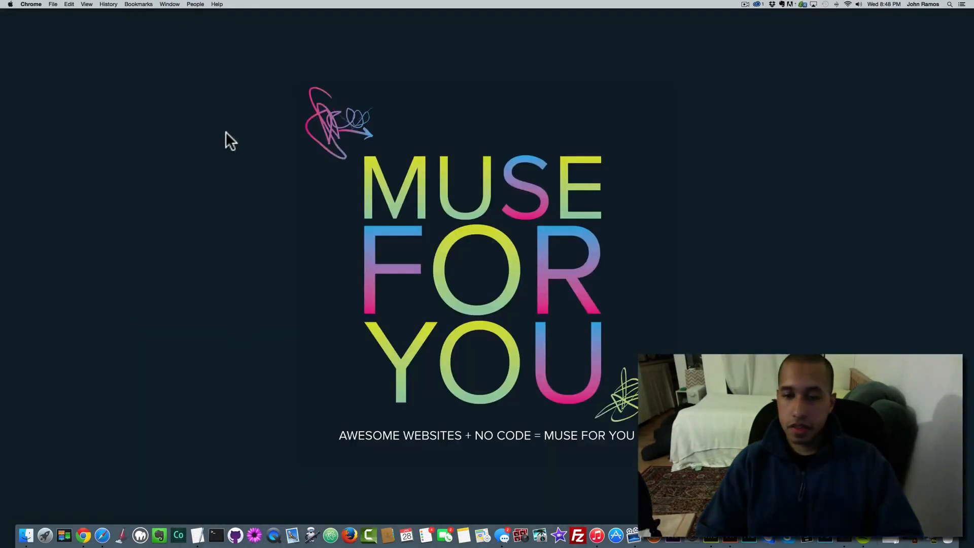